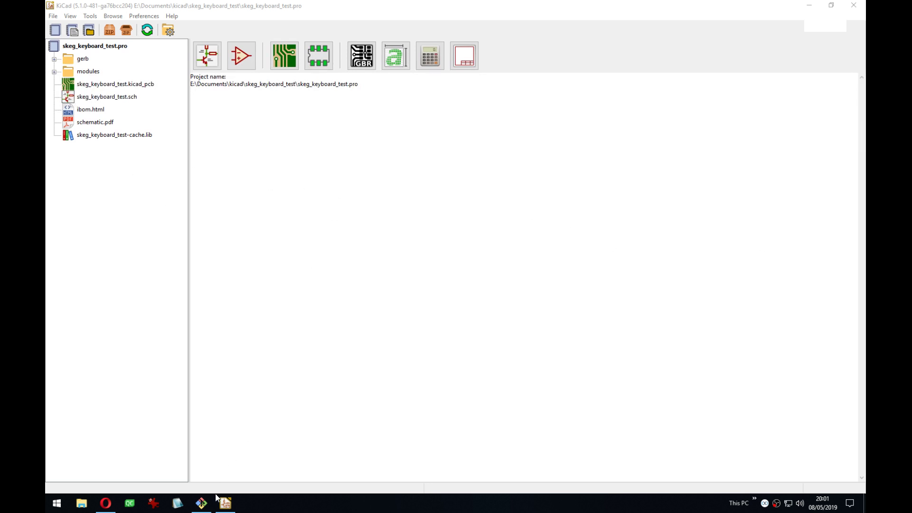
Create a new project named handheld_featherwing in its own directory inside the kicad folder and open its schematic.
{"action": "left_click", "coordinate": [202, 503]}
{"action": "left_click", "coordinate": [338, 66]}
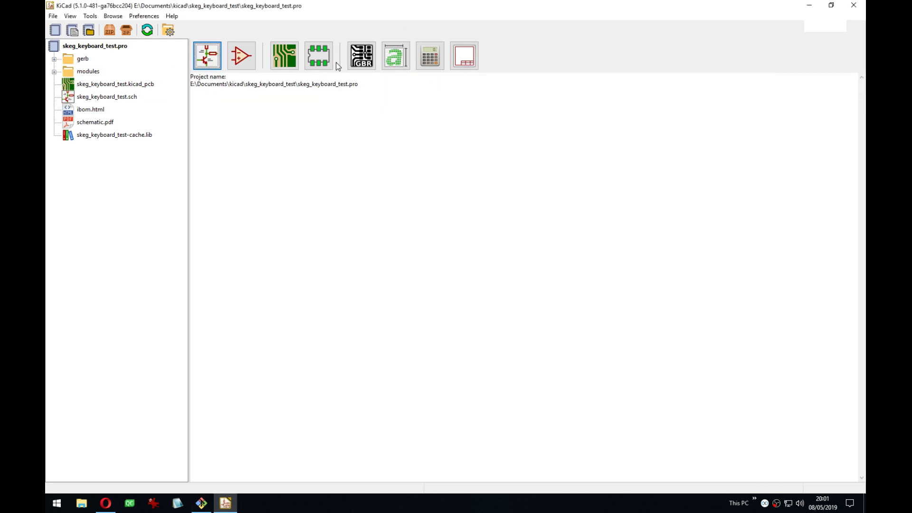
{"action": "left_click", "coordinate": [53, 15]}
{"action": "mouse_move", "coordinate": [90, 30]}
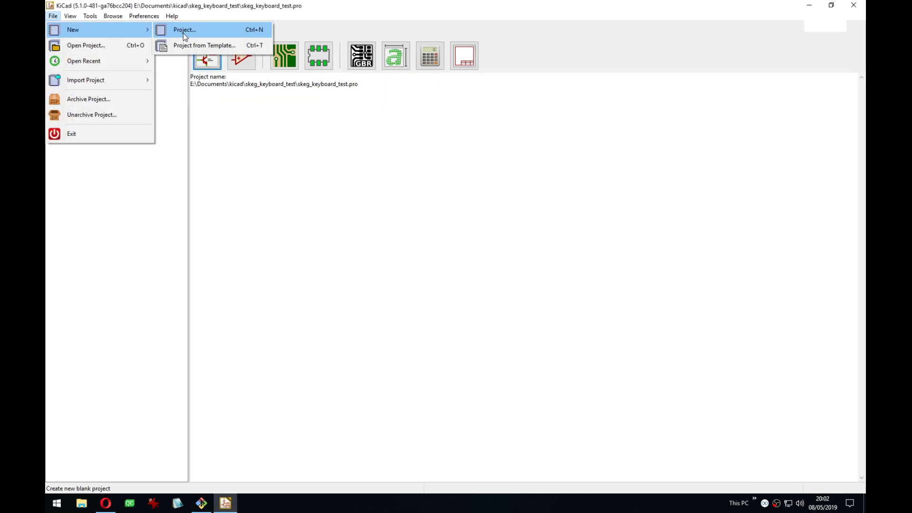
{"action": "left_click", "coordinate": [184, 30]}
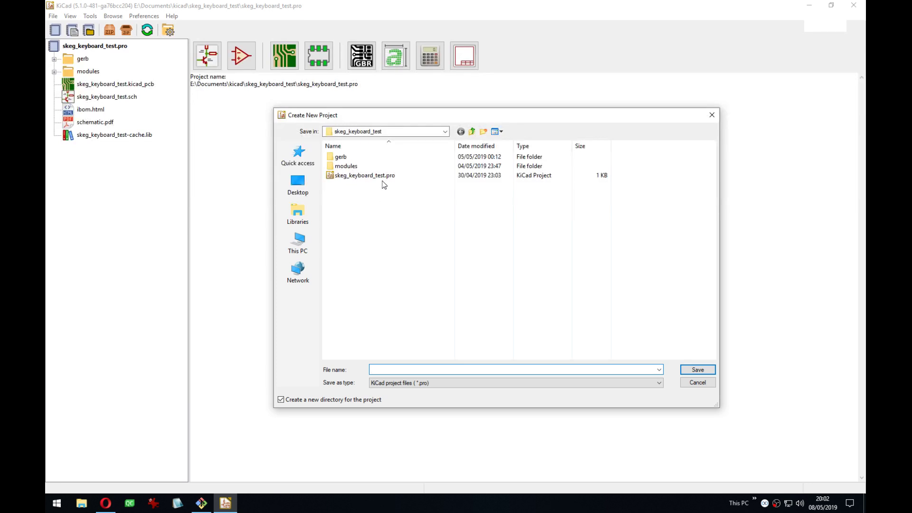
{"action": "left_click", "coordinate": [472, 132]}
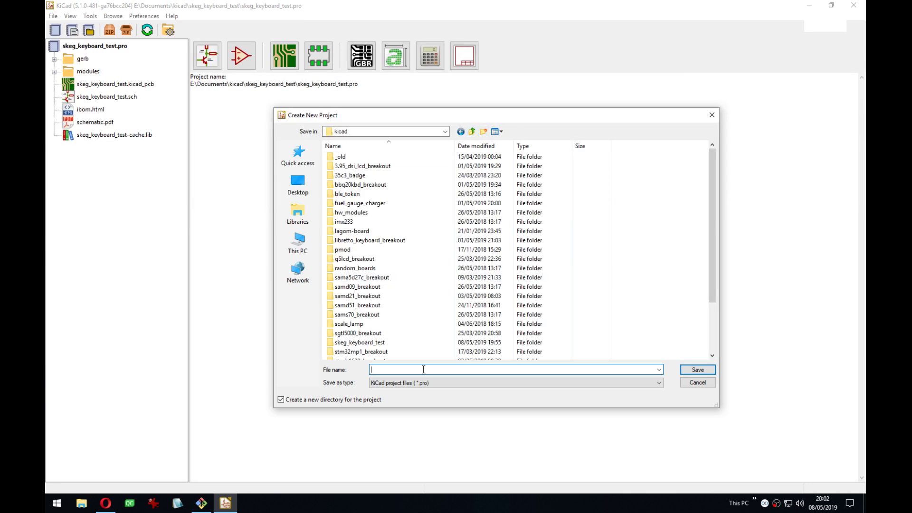
{"action": "type", "text": "handheld_"}
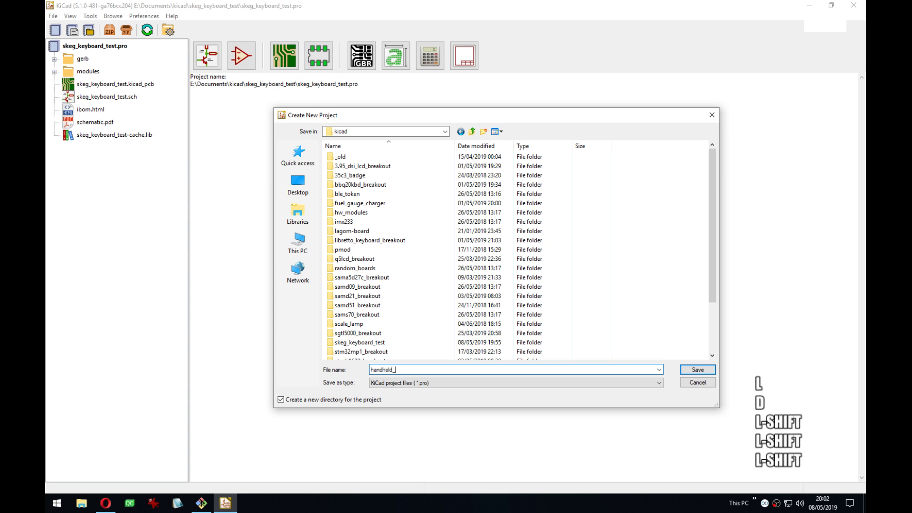
{"action": "type", "text": "featherwing"}
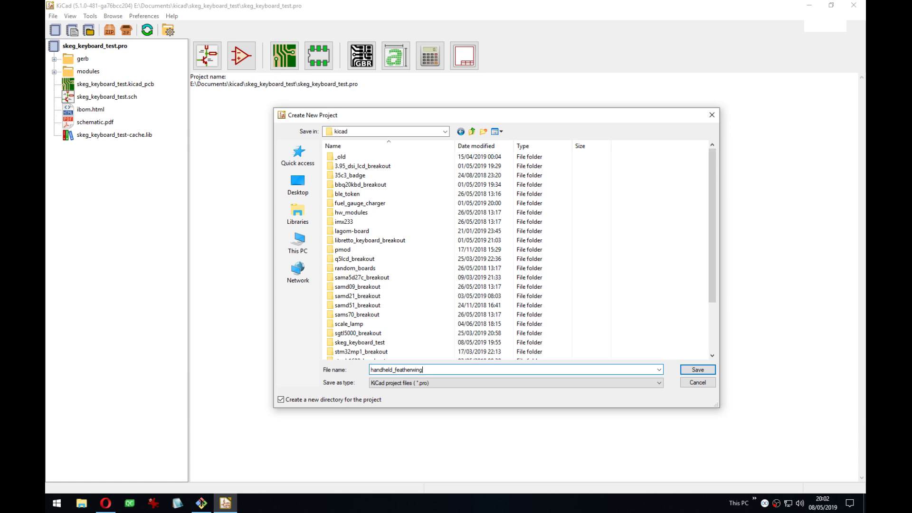
{"action": "key", "text": "Return"}
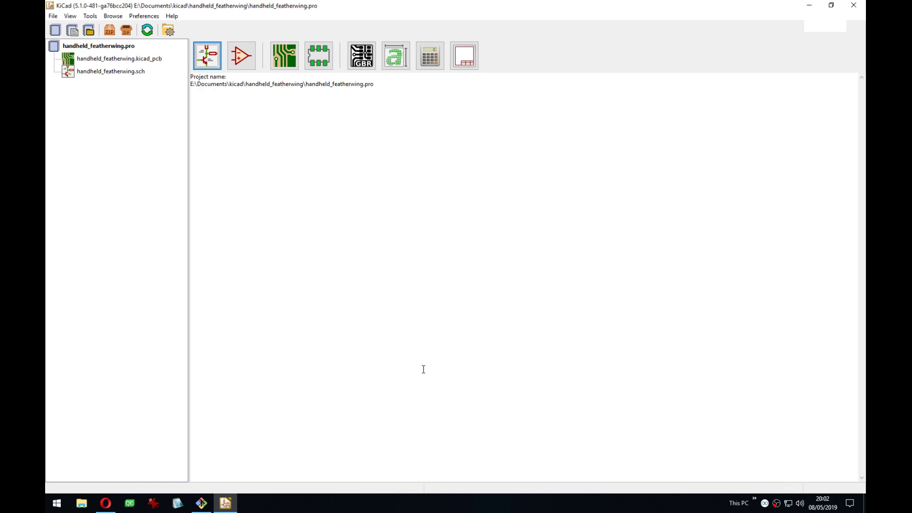
{"action": "left_click", "coordinate": [209, 54]}
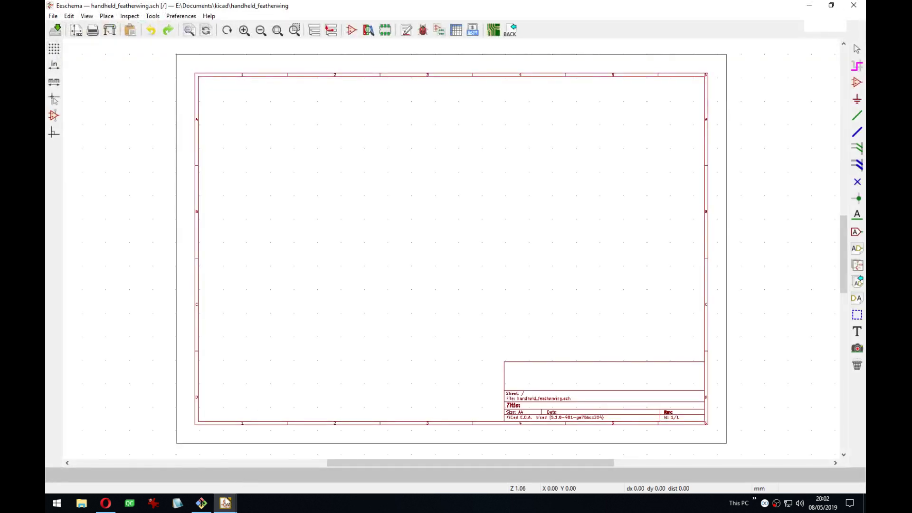
Switch to the Git Bash terminal, change into the handheld_featherwing folder and initialise a Git repository there with git init.
{"action": "left_click", "coordinate": [201, 503]}
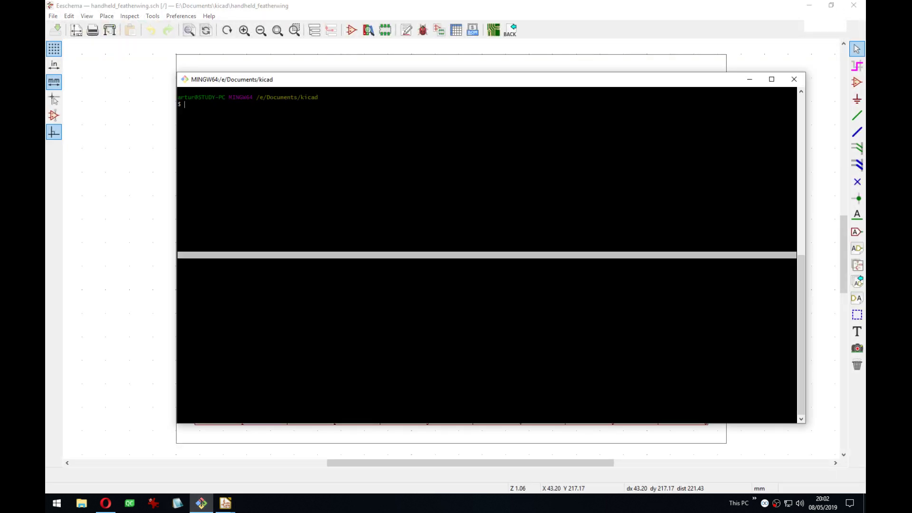
{"action": "type", "text": "cd fea"}
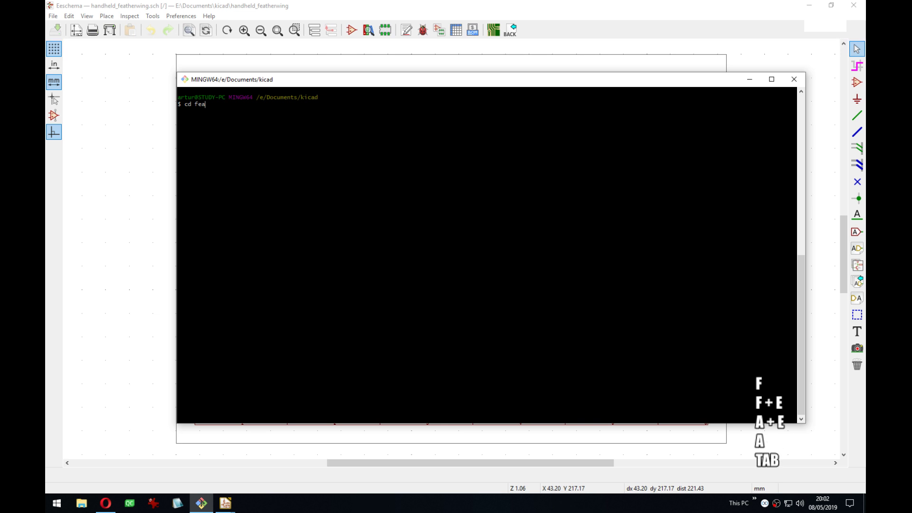
{"action": "key", "text": "BackSpace"}
{"action": "key", "text": "BackSpace"}
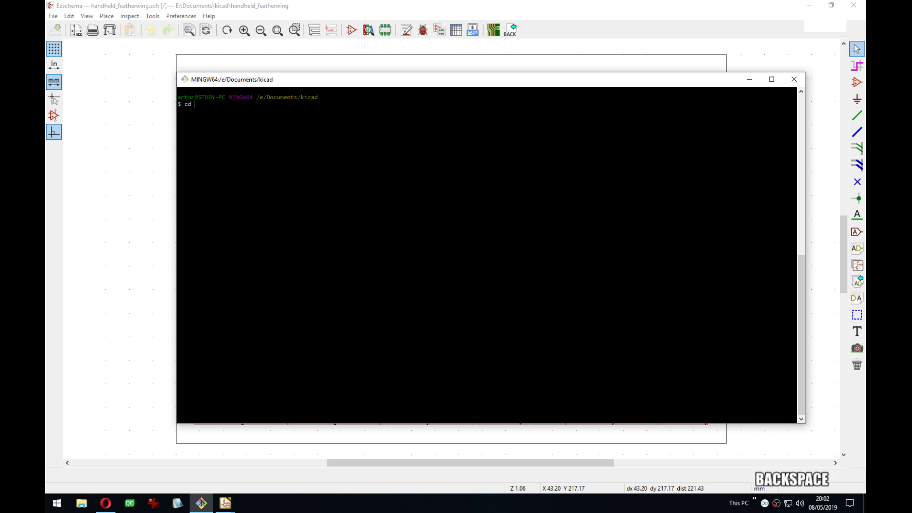
{"action": "type", "text": "hand"}
{"action": "key", "text": "Tab"}
{"action": "key", "text": "Return"}
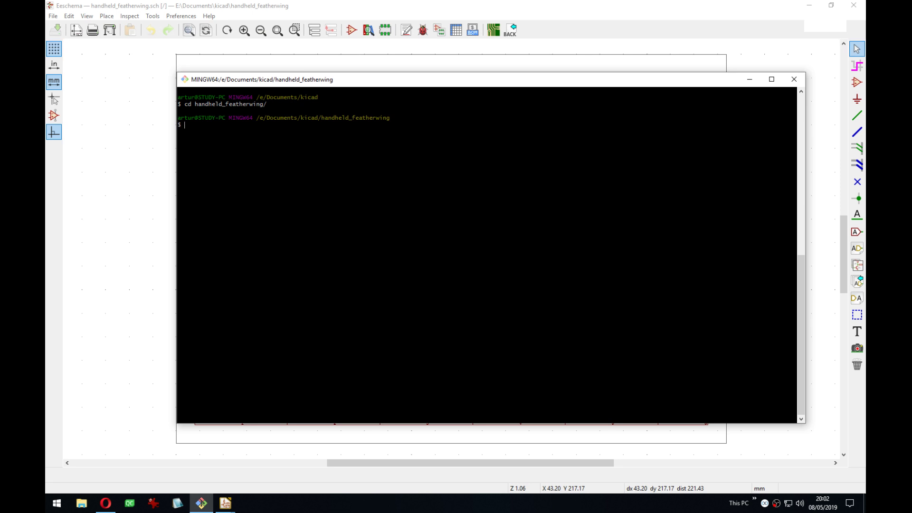
{"action": "type", "text": "git init ."}
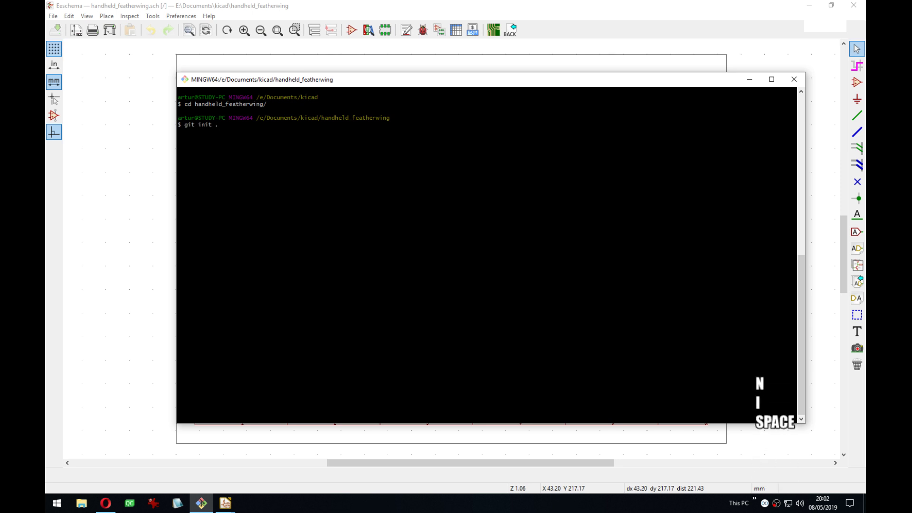
{"action": "key", "text": "Return"}
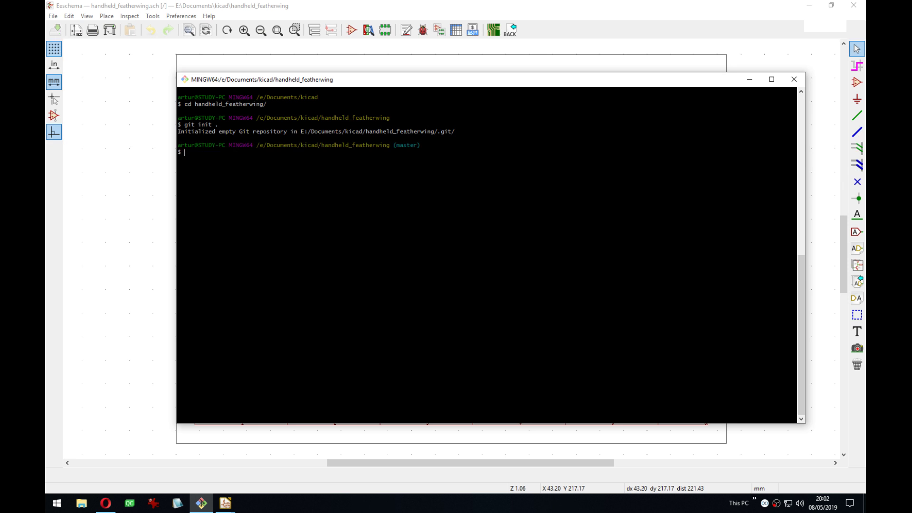
Add the kicad-library and kicad-modules repositories as Git submodules in the folders library and modules, reusing the earlier commands.
{"action": "key", "text": "ctrl+r"}
{"action": "type", "text": "git sub"}
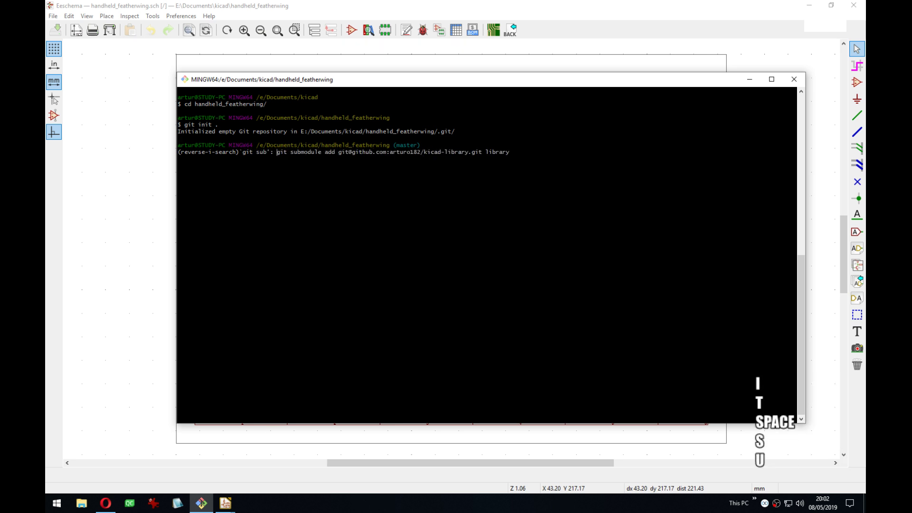
{"action": "key", "text": "Return"}
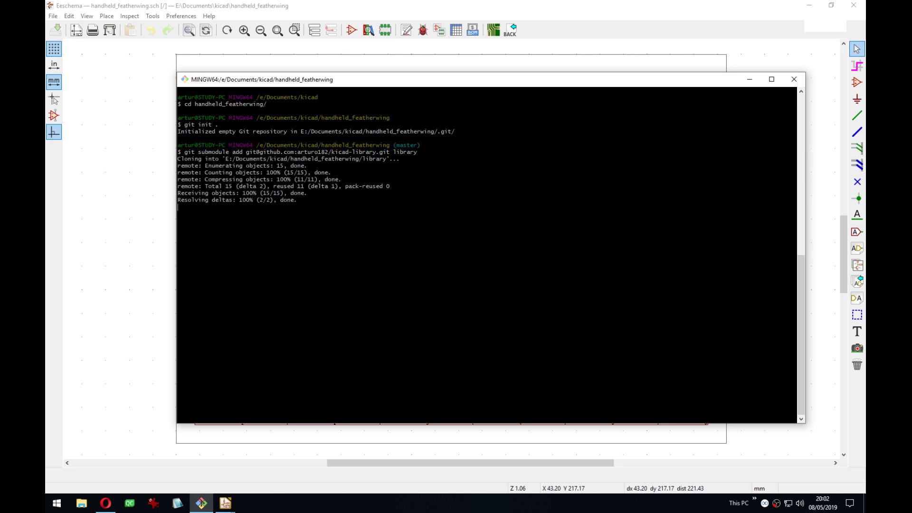
{"action": "key", "text": "ctrl+r"}
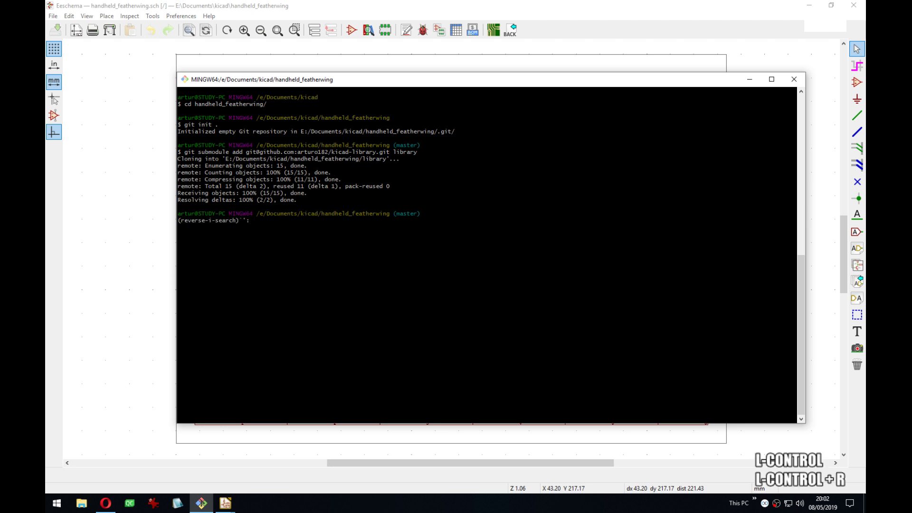
{"action": "type", "text": "submo"}
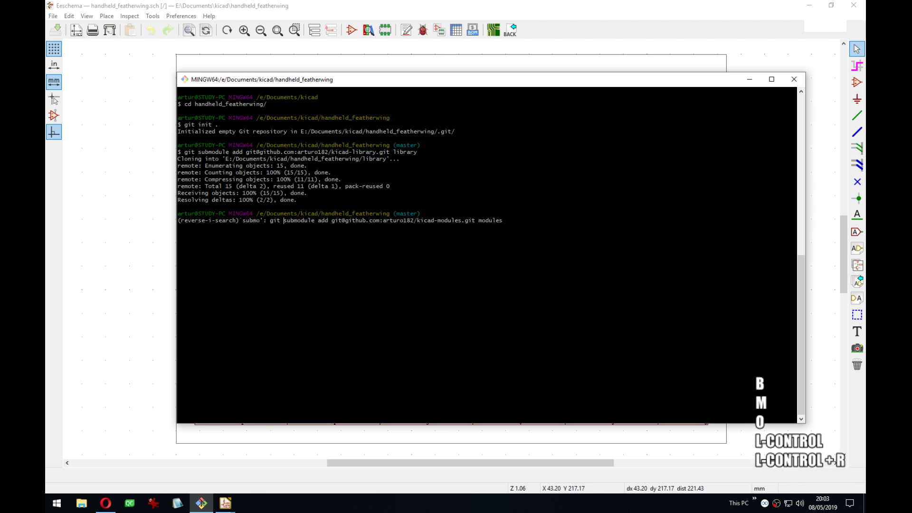
{"action": "key", "text": "Return"}
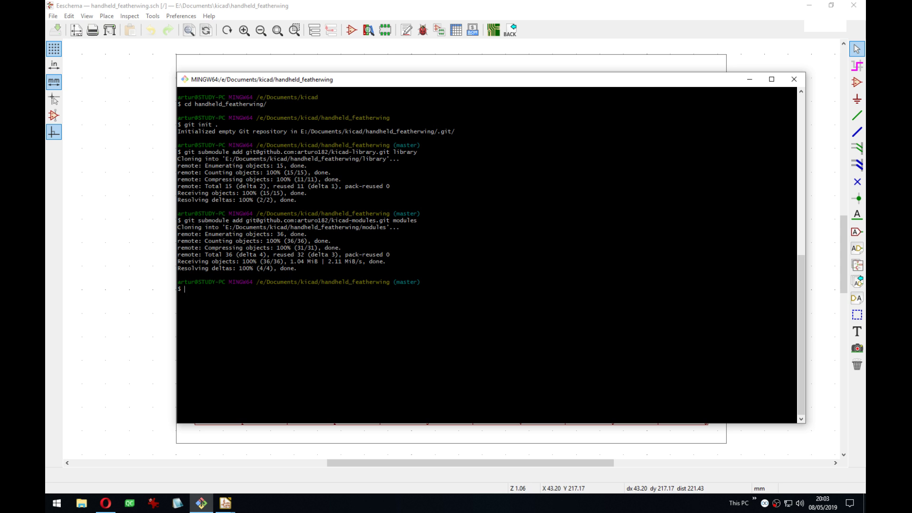
Return to the handheld_featherwing schematic and bring up the symbol chooser, closing it without choosing a symbol.
{"action": "left_click", "coordinate": [344, 16]}
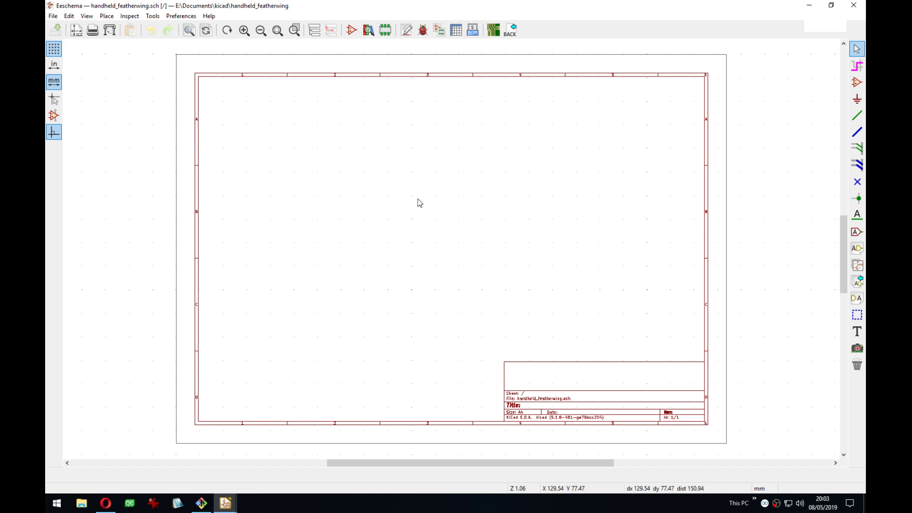
{"action": "left_click", "coordinate": [225, 503]}
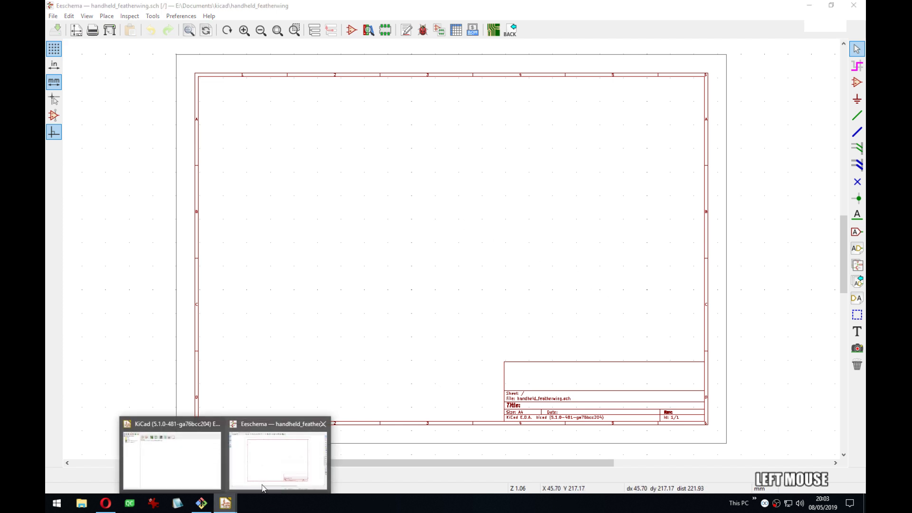
{"action": "left_click", "coordinate": [276, 458]}
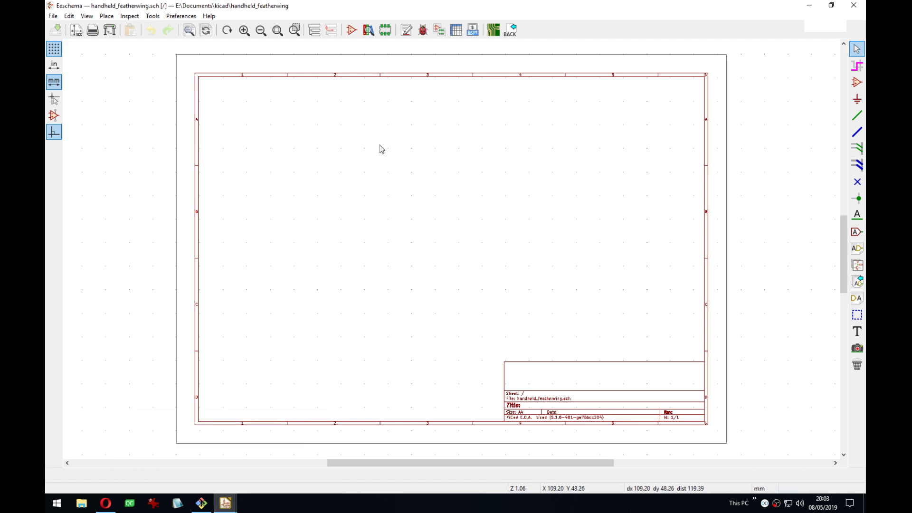
{"action": "key", "text": "a"}
{"action": "left_click", "coordinate": [407, 188]}
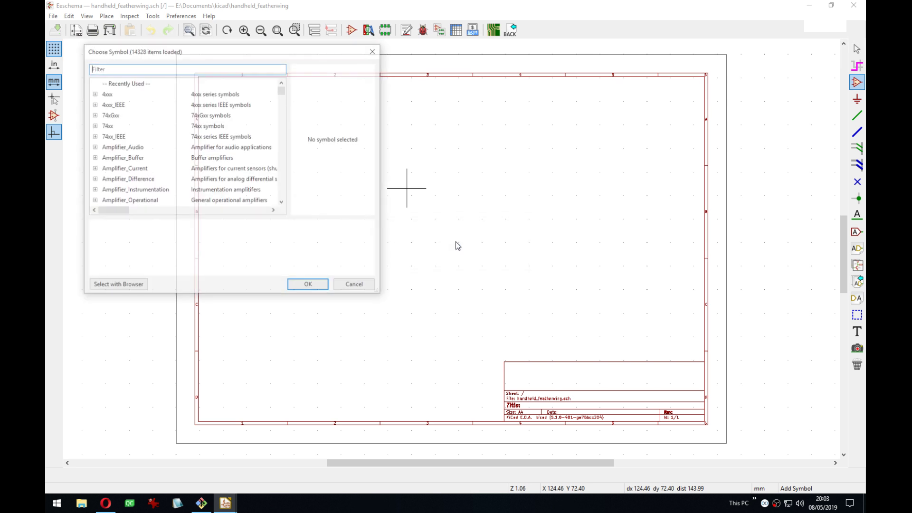
{"action": "key", "text": "Escape"}
Switch to the KiCad project window, open the handheld_featherwing board layout and start the Add Footprint tool.
{"action": "key", "text": "alt+Tab"}
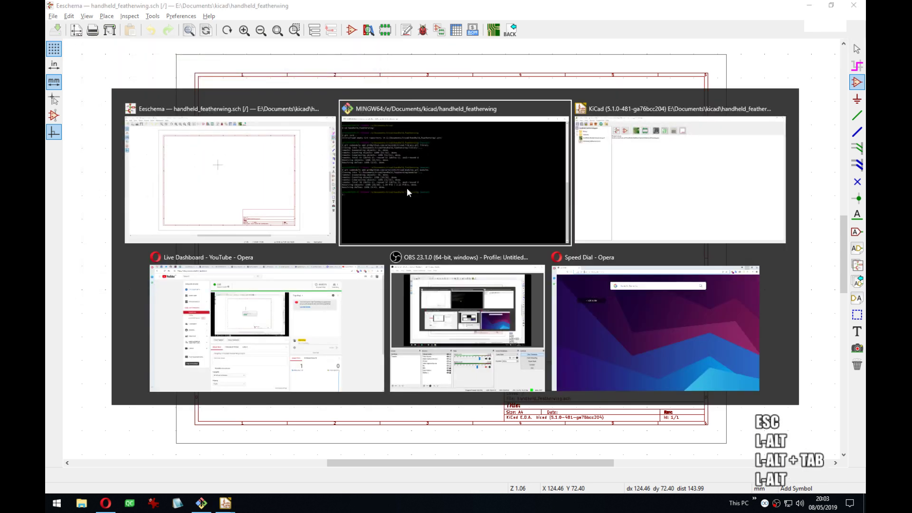
{"action": "key", "text": "alt+Tab"}
{"action": "left_click", "coordinate": [292, 62]}
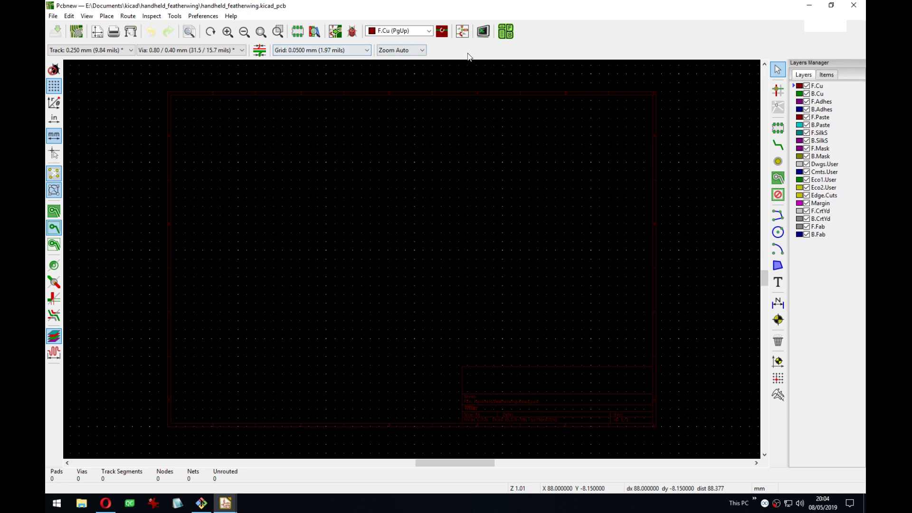
{"action": "left_click", "coordinate": [778, 128]}
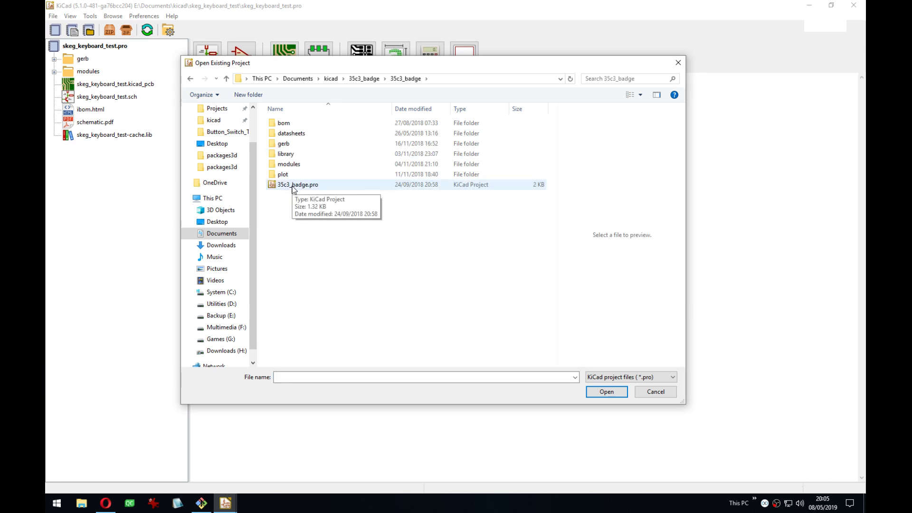
Open the existing 35c3_badge project and its schematic, accept rescuing both outdated symbols, and minimise its windows.
{"action": "double_click", "coordinate": [292, 187]}
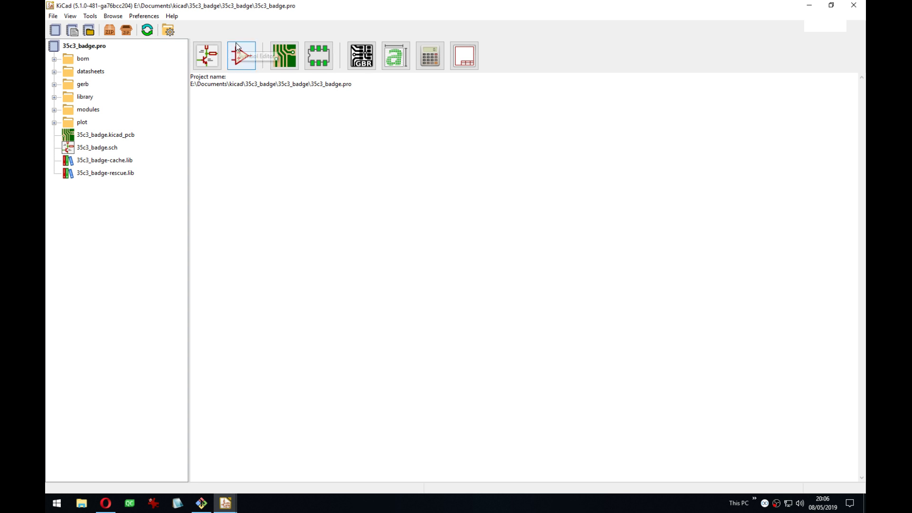
{"action": "left_click", "coordinate": [212, 56]}
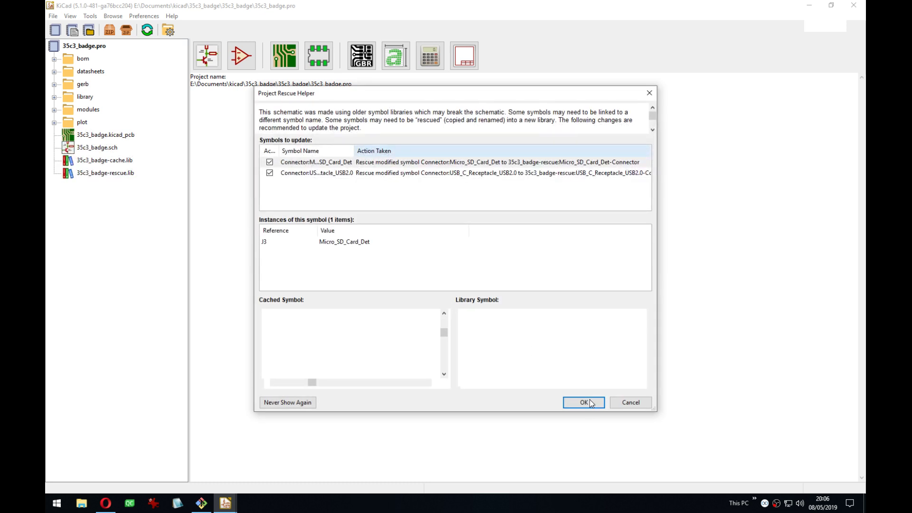
{"action": "left_click", "coordinate": [584, 402]}
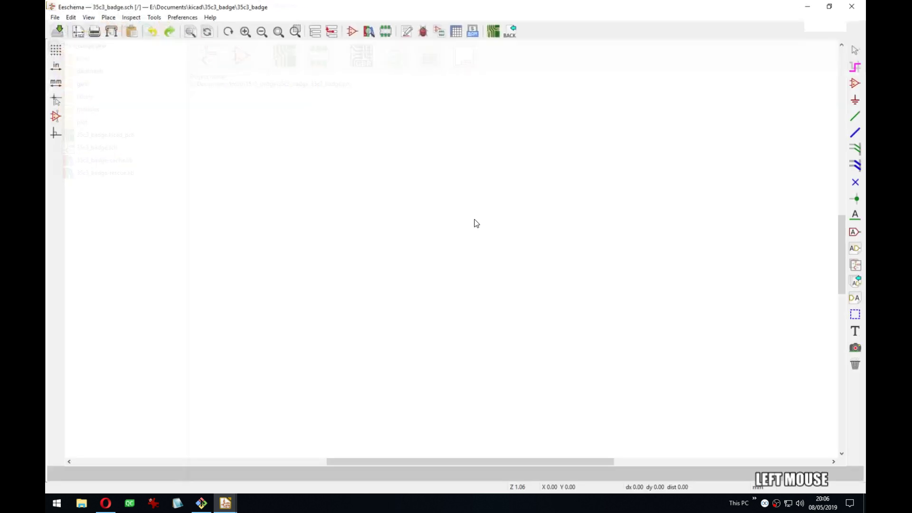
{"action": "left_click", "coordinate": [807, 6]}
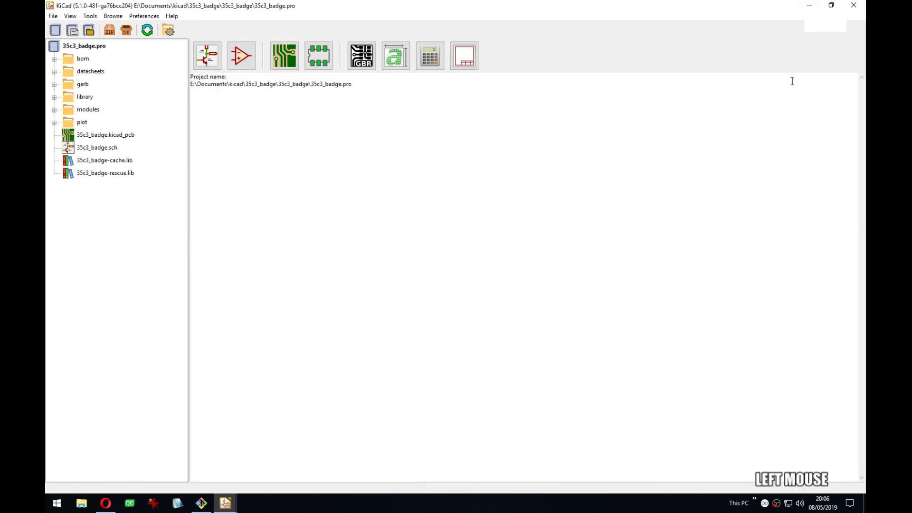
{"action": "left_click", "coordinate": [809, 6]}
Open Task Manager from the handheld_featherwing schematic and move its window off the schematic to another monitor.
{"action": "middle_click_drag", "start_coordinate": [470, 221], "coordinate": [466, 215]}
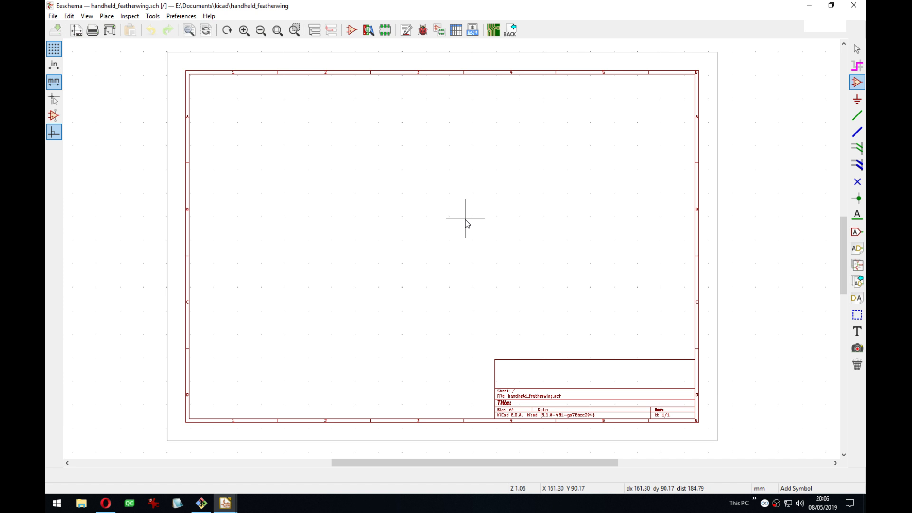
{"action": "left_click", "coordinate": [804, 456]}
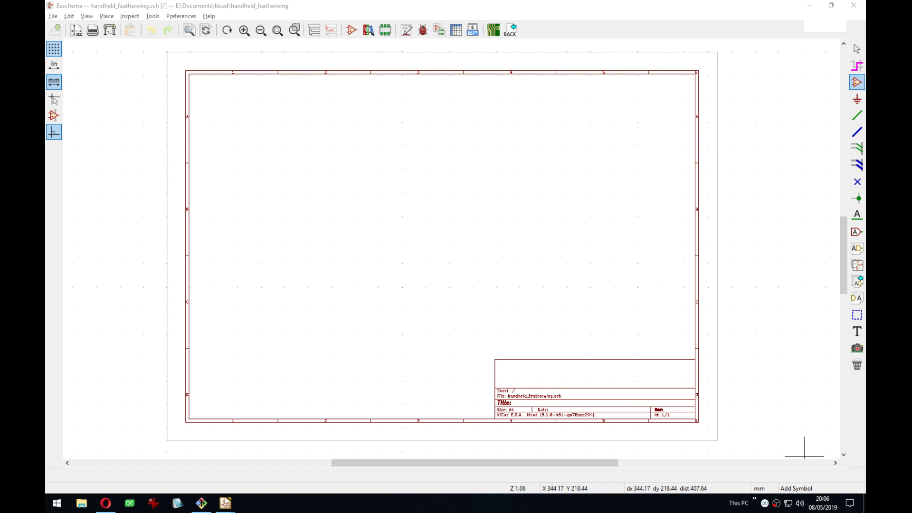
{"action": "right_click", "coordinate": [479, 509]}
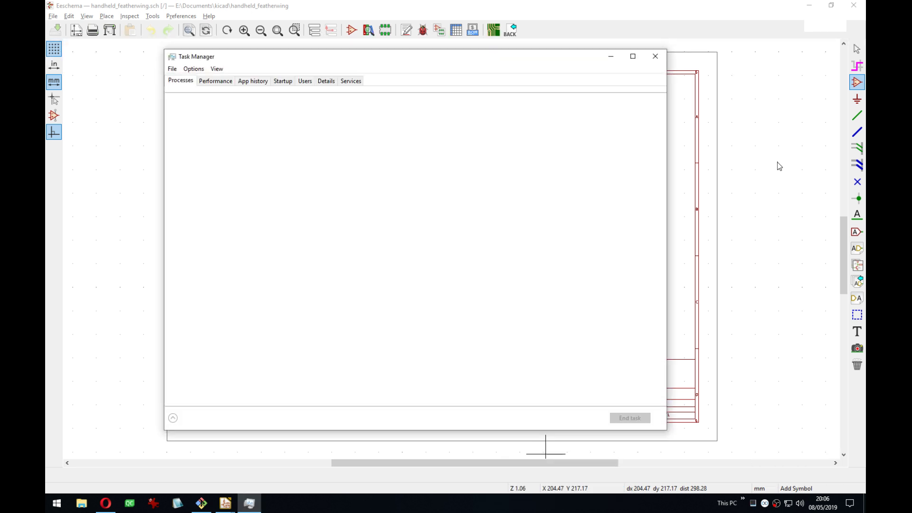
{"action": "left_click_drag", "start_coordinate": [464, 61], "coordinate": [911, 127]}
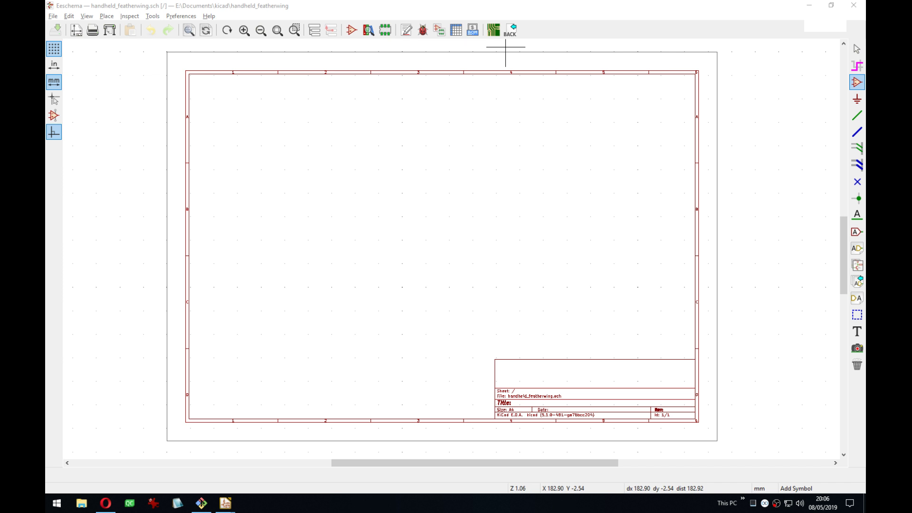
{"action": "left_click", "coordinate": [506, 47]}
{"action": "left_click", "coordinate": [505, 47]}
{"action": "left_click", "coordinate": [506, 47]}
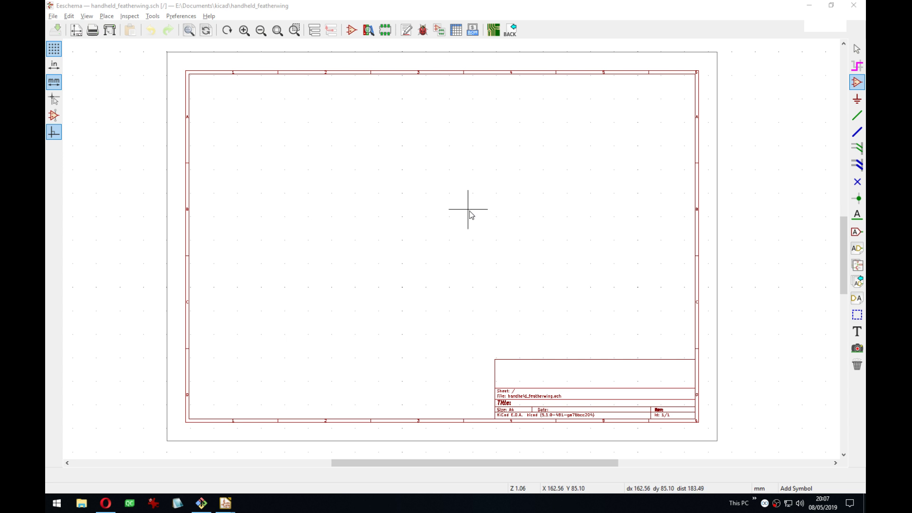
Arrange the handheld_featherwing schematic side by side with the 35c3_badge schematic, showing the badge's peripheral and connector blocks.
{"action": "mouse_move", "coordinate": [472, 207]}
{"action": "middle_mouse_down"}
{"action": "mouse_move", "coordinate": [459, 199]}
{"action": "mouse_move", "coordinate": [470, 202]}
{"action": "middle_mouse_up"}
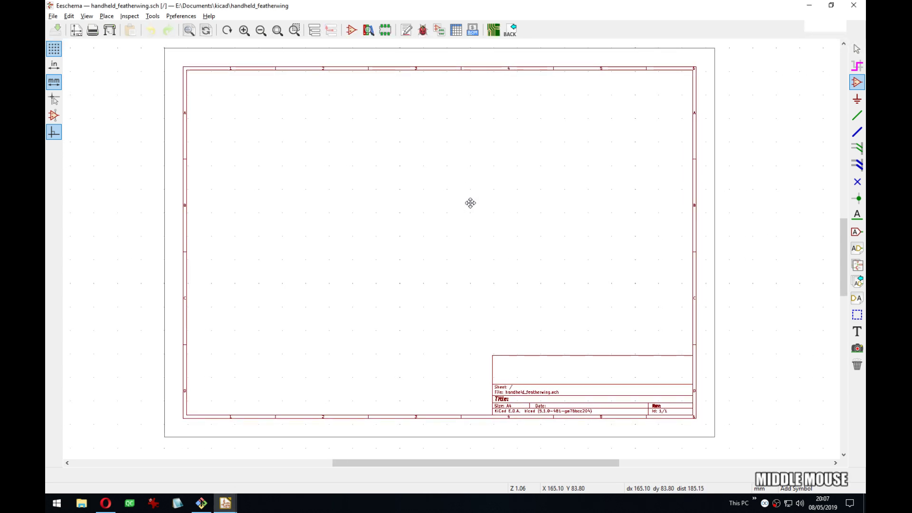
{"action": "left_click", "coordinate": [469, 10]}
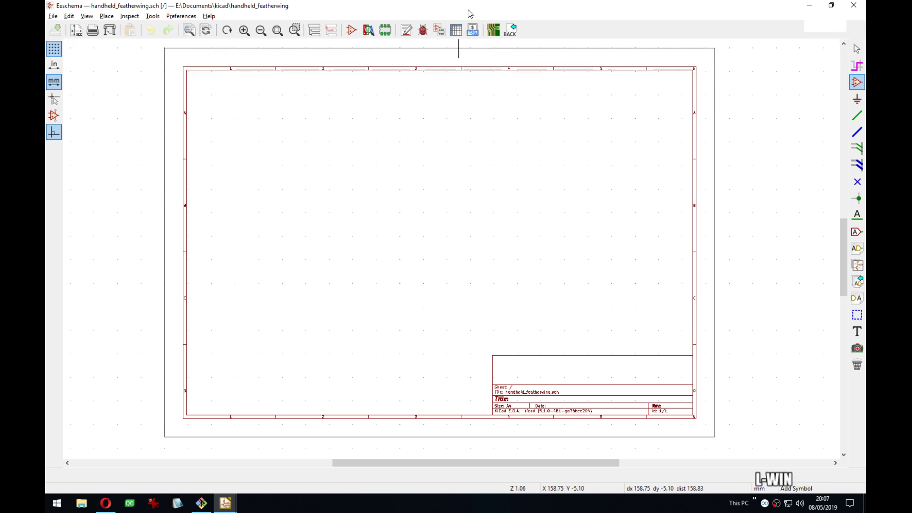
{"action": "key", "text": "super+Left"}
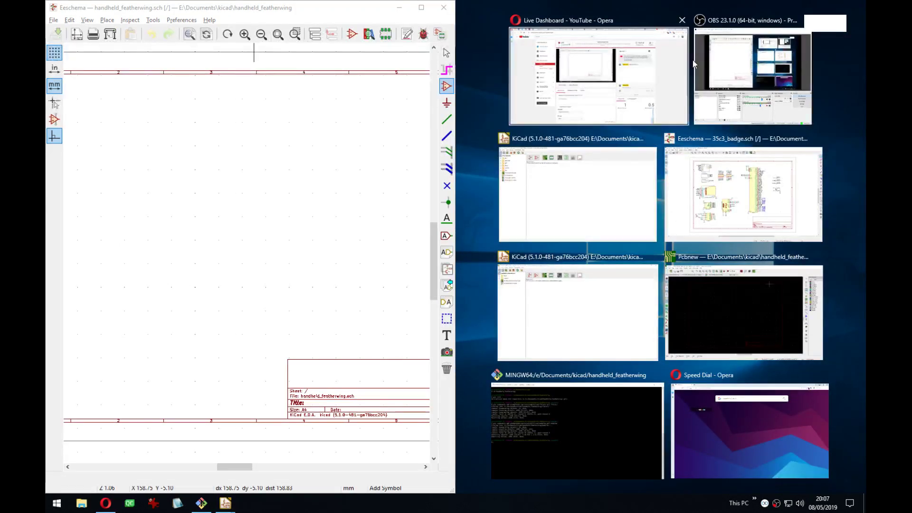
{"action": "left_click", "coordinate": [732, 185]}
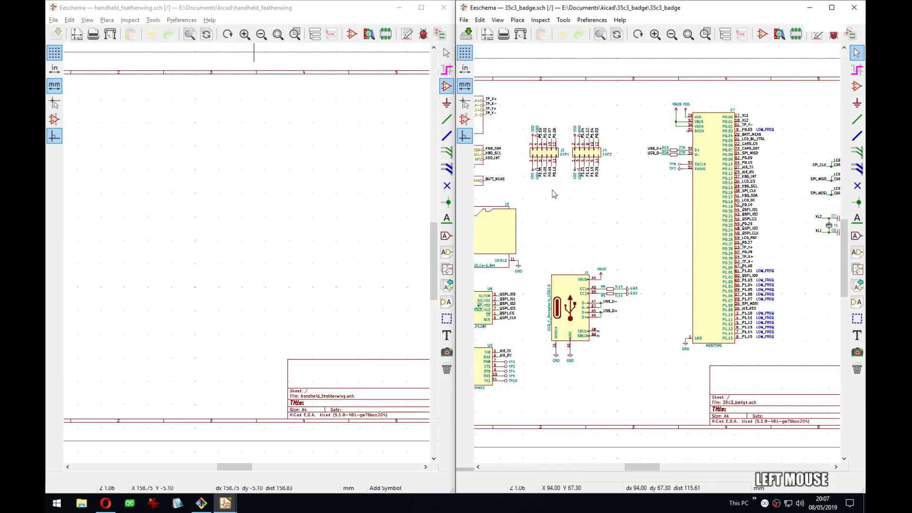
{"action": "scroll", "coordinate": [673, 217], "scroll_direction": "up", "scroll_amount": 3}
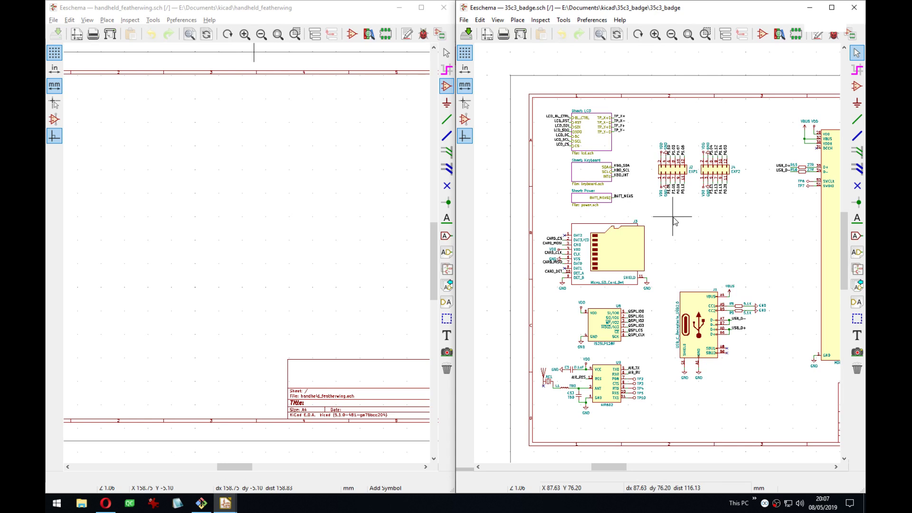
{"action": "middle_click_drag", "start_coordinate": [684, 228], "coordinate": [693, 223]}
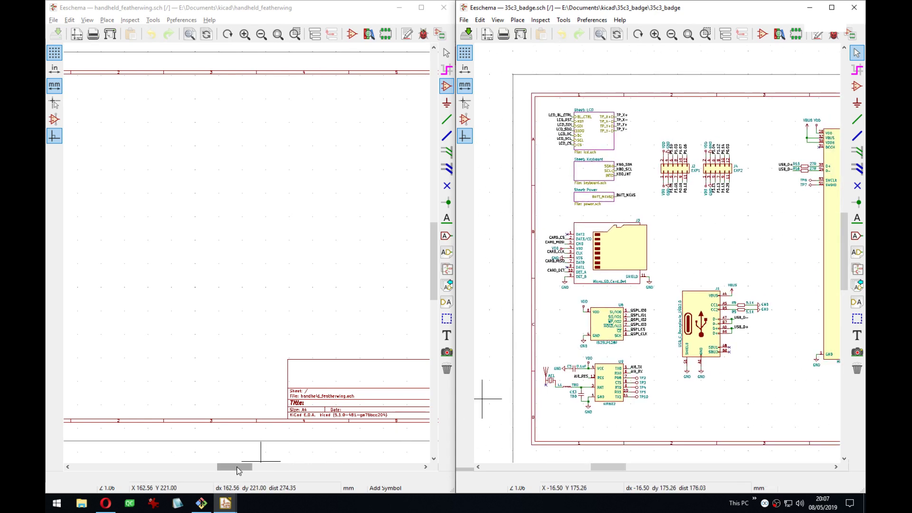
Bring up the symbol chooser for the upper area of the handheld_featherwing sheet.
{"action": "left_click_drag", "start_coordinate": [239, 471], "coordinate": [226, 472]}
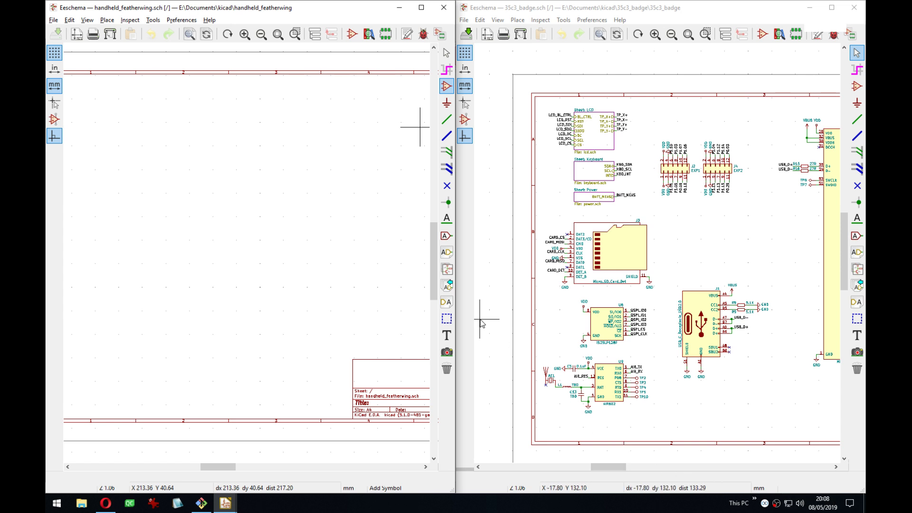
{"action": "left_click", "coordinate": [823, 377]}
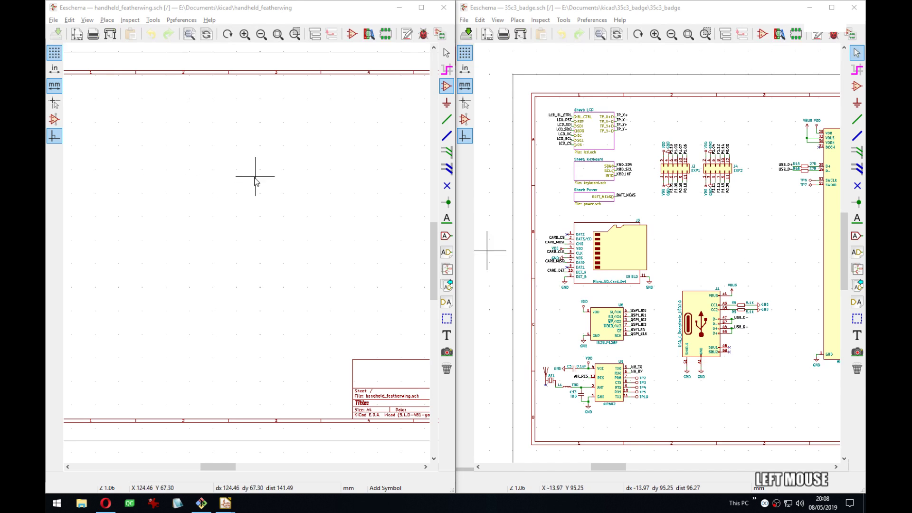
{"action": "middle_click_drag", "start_coordinate": [676, 220], "coordinate": [700, 220]}
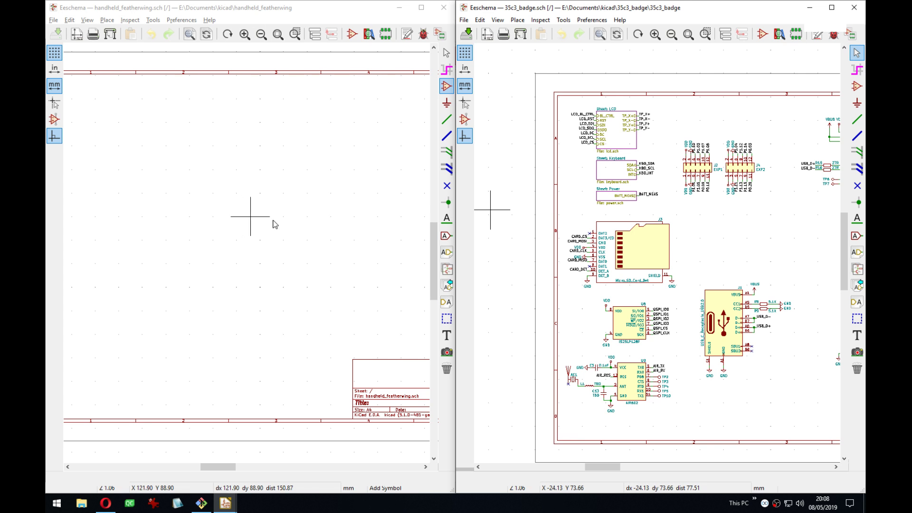
{"action": "middle_click_drag", "start_coordinate": [192, 184], "coordinate": [242, 185]}
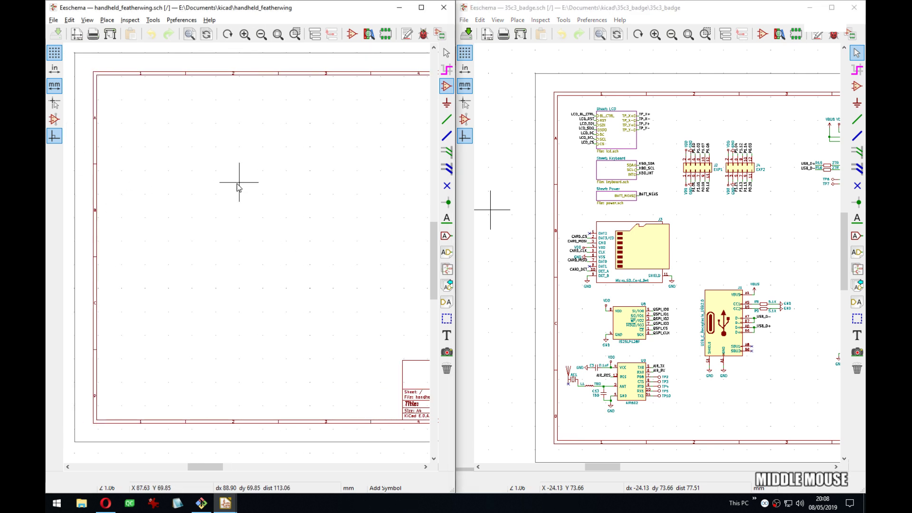
{"action": "left_click", "coordinate": [322, 164]}
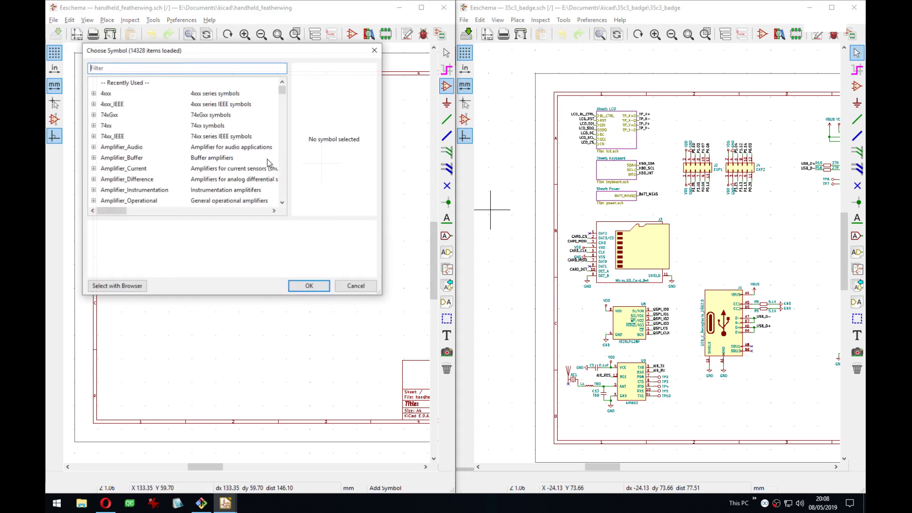
Switch to the Opera browser, search for "adafruit feather pinout" and place the browser beside the handheld_featherwing schematic.
{"action": "left_click", "coordinate": [105, 504]}
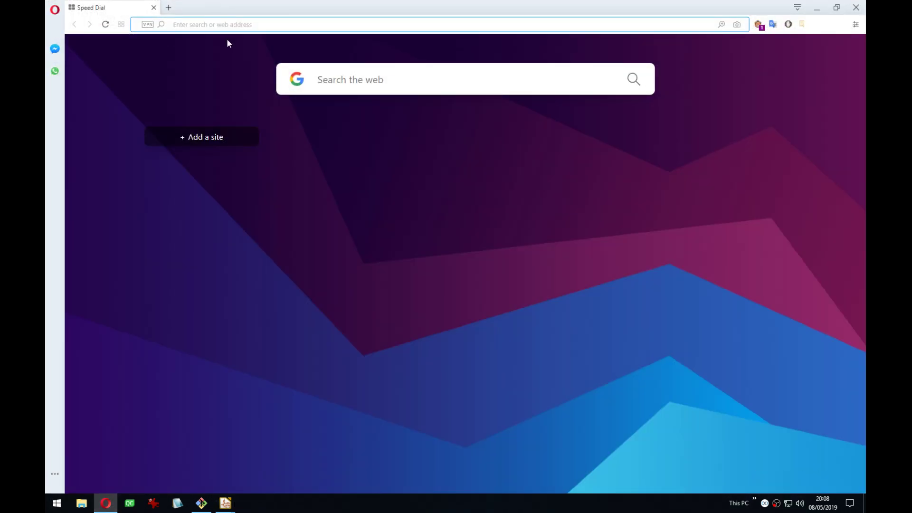
{"action": "type", "text": "adafruit "}
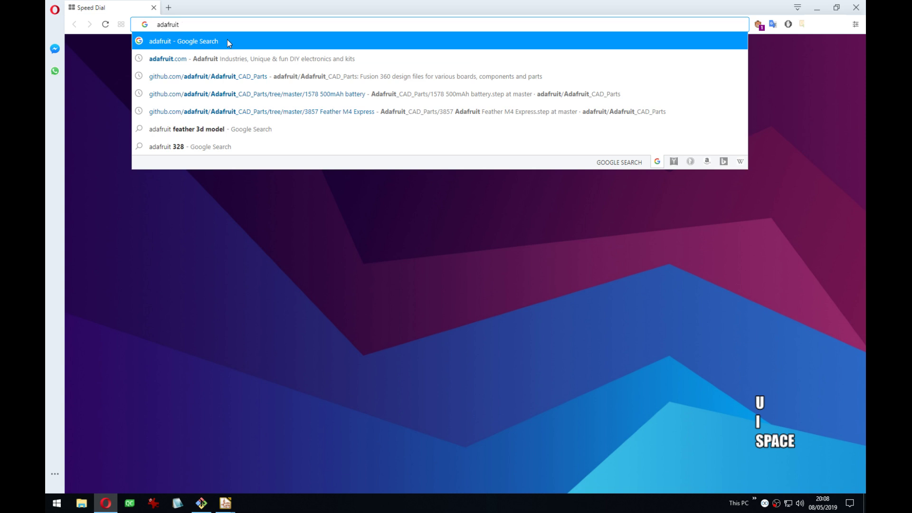
{"action": "type", "text": "feather pinout"}
{"action": "key", "text": "Return"}
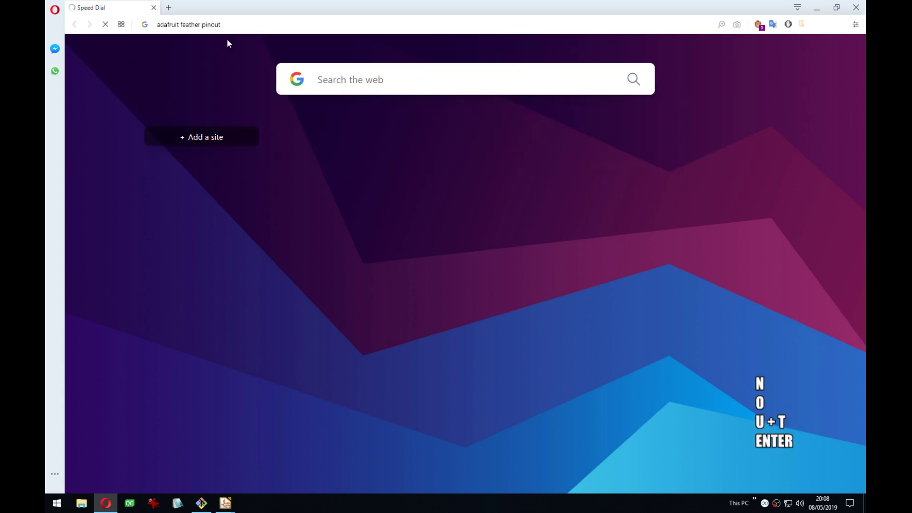
{"action": "key", "text": "super+Right"}
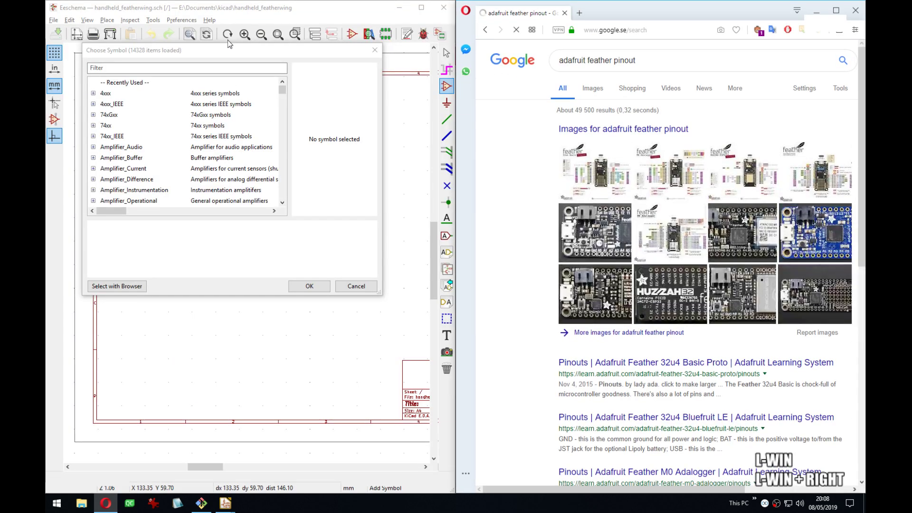
Show the image results and open the Adafruit Feather 32u4 Basic pinout picture in a new tab.
{"action": "left_click", "coordinate": [620, 181]}
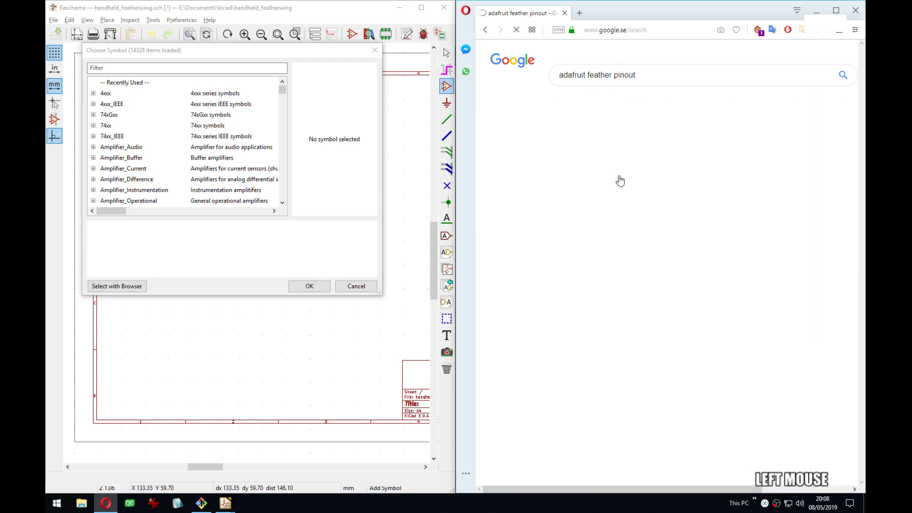
{"action": "left_click", "coordinate": [553, 180]}
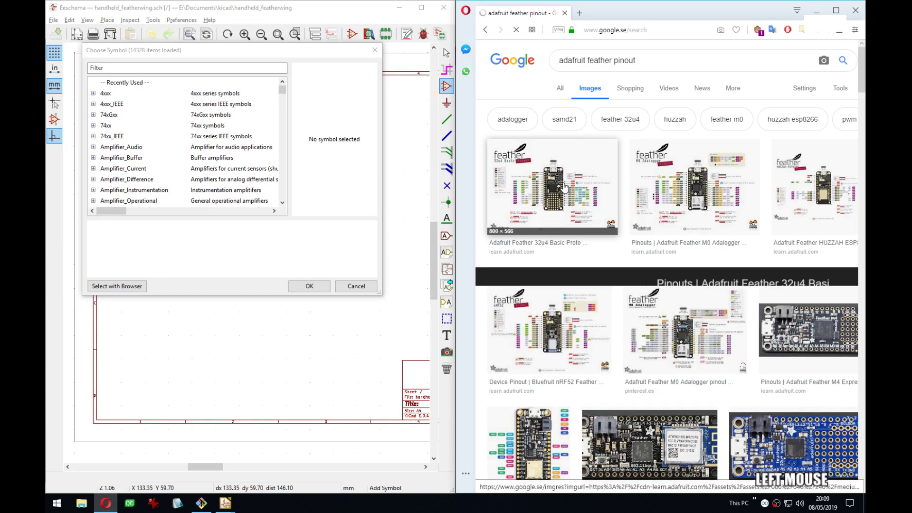
{"action": "right_click", "coordinate": [563, 166]}
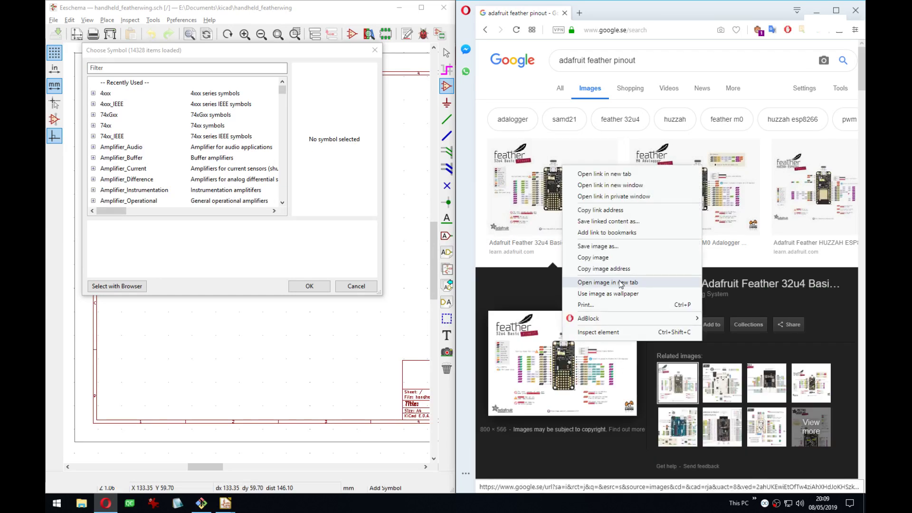
{"action": "left_click", "coordinate": [619, 283]}
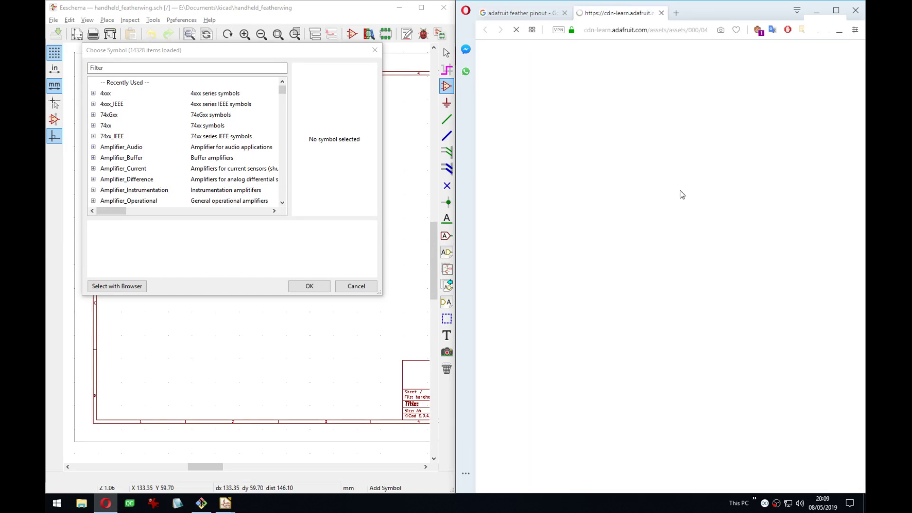
{"action": "left_click", "coordinate": [690, 257]}
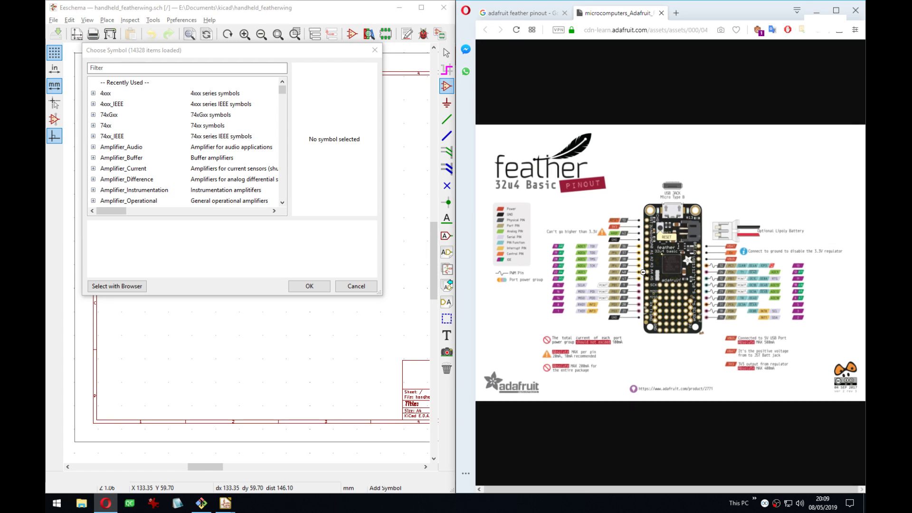
{"action": "left_click", "coordinate": [630, 262]}
{"action": "left_click", "coordinate": [629, 261]}
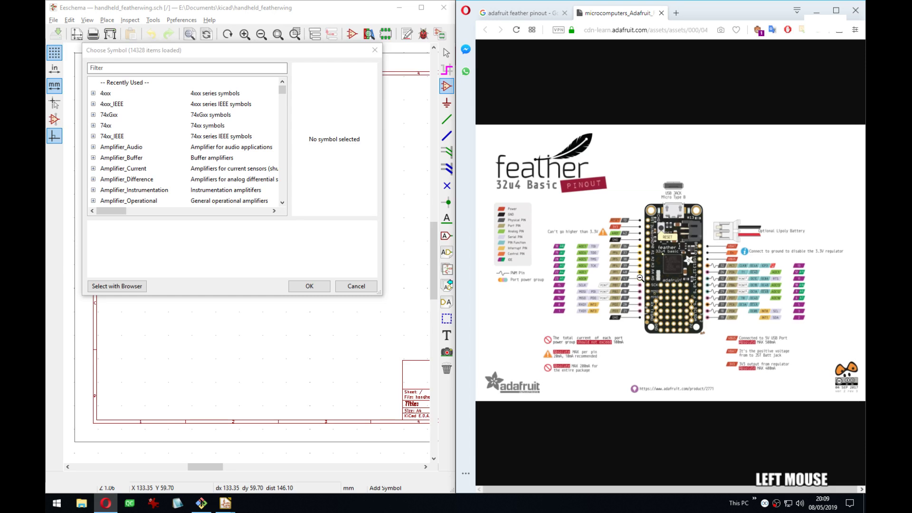
{"action": "left_click", "coordinate": [709, 28]}
{"action": "left_click_drag", "start_coordinate": [708, 28], "coordinate": [783, 32]}
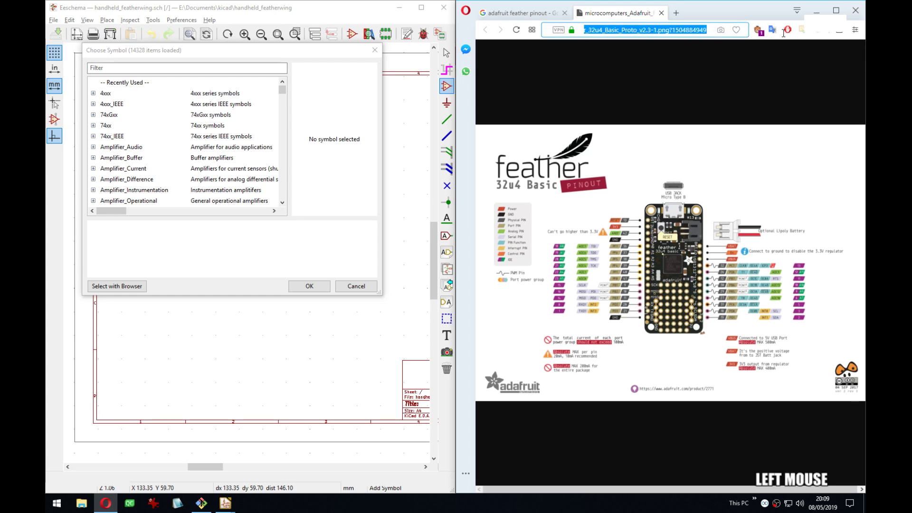
{"action": "left_click", "coordinate": [654, 34]}
{"action": "scroll", "coordinate": [623, 285], "scroll_direction": "up", "scroll_amount": 1, "text": "alt"}
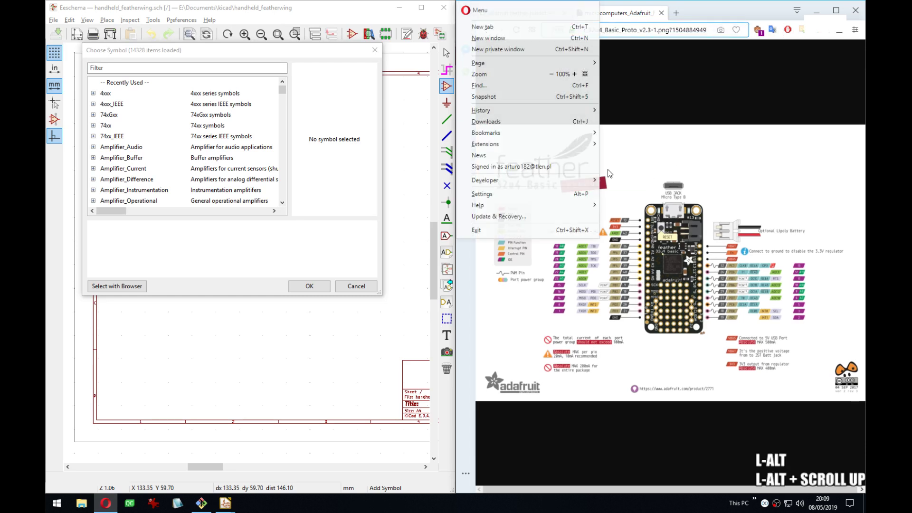
{"action": "left_click", "coordinate": [660, 92]}
Enlarge the Feather 32u4 Basic pinout picture to 175% and centre it on the board's pin labels.
{"action": "scroll", "coordinate": [608, 299], "scroll_direction": "up", "scroll_amount": 1, "text": "ctrl"}
{"action": "scroll", "coordinate": [608, 298], "scroll_direction": "up", "scroll_amount": 1, "text": "ctrl"}
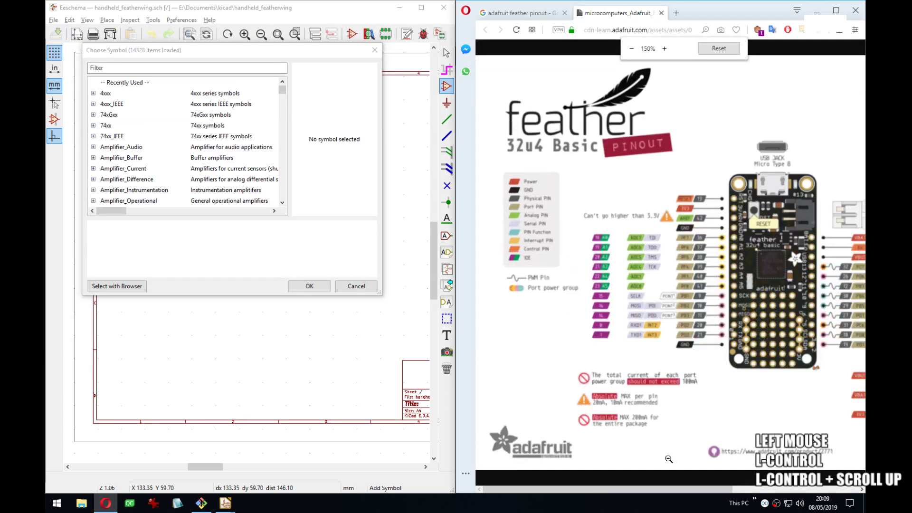
{"action": "left_click_drag", "start_coordinate": [628, 491], "coordinate": [685, 491]}
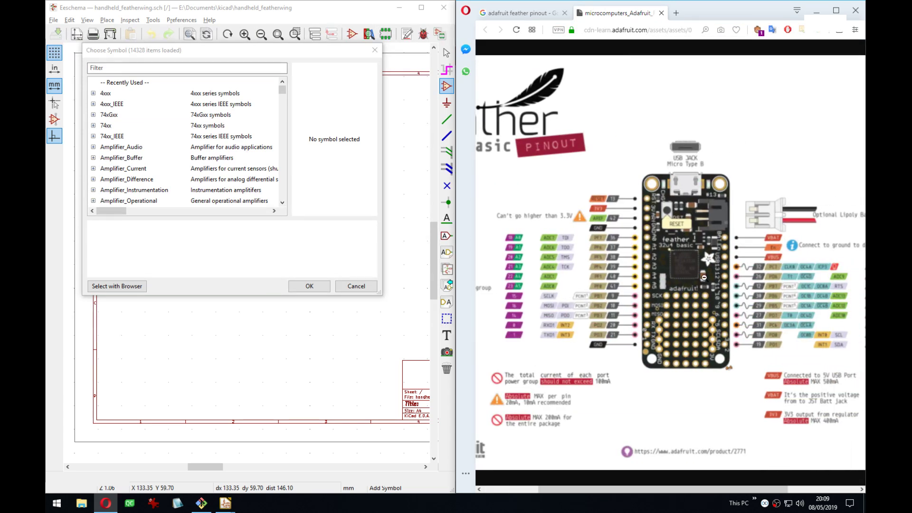
{"action": "scroll", "coordinate": [657, 299], "scroll_direction": "up", "scroll_amount": 1, "text": "ctrl"}
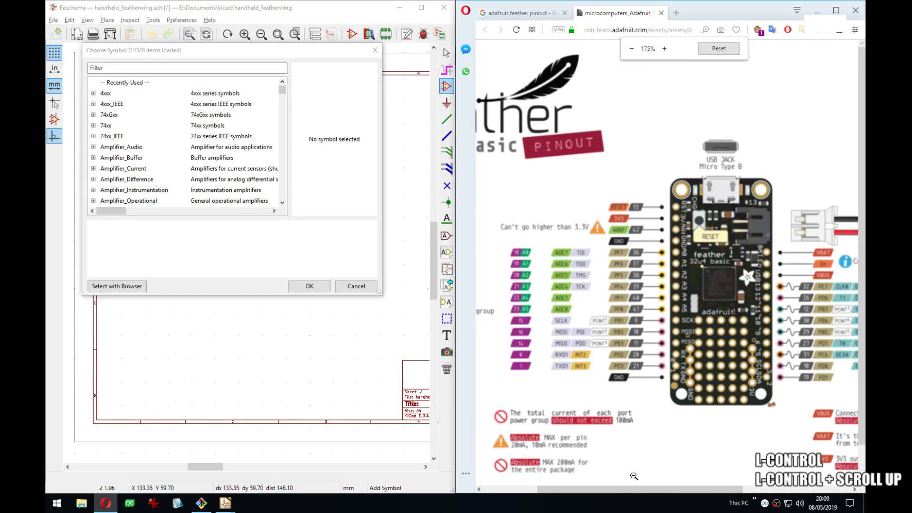
{"action": "left_click", "coordinate": [770, 298]}
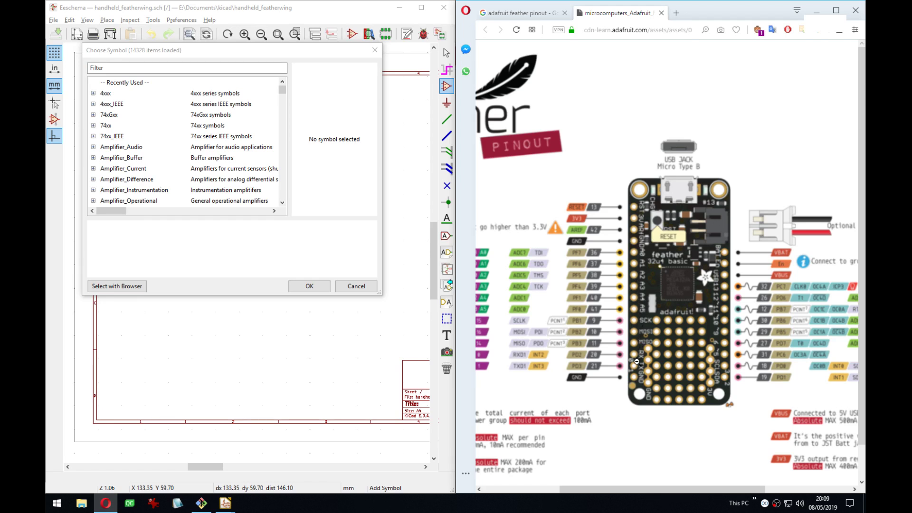
Filter the symbols for 1x16, choose the generic Conn_01x16 connector and place it in area A1 of the handheld_featherwing sheet.
{"action": "left_click", "coordinate": [110, 68]}
{"action": "type", "text": "1"}
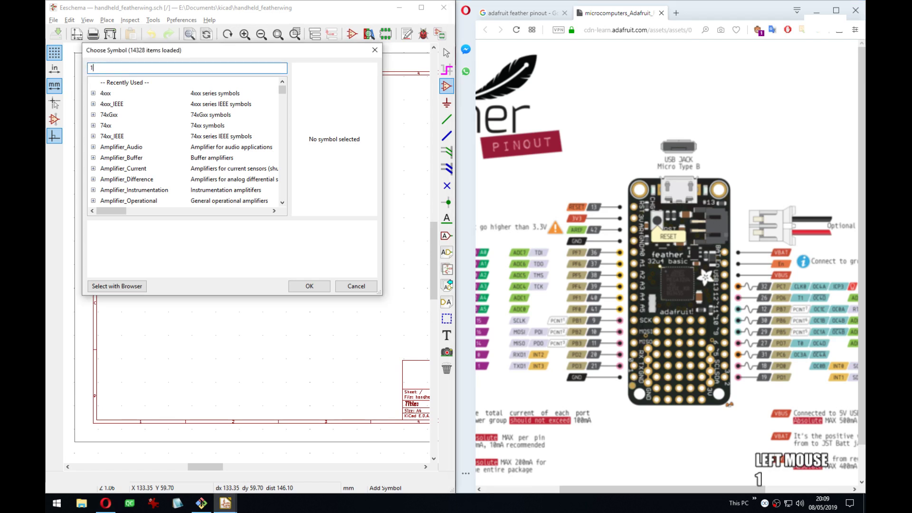
{"action": "type", "text": "x16"}
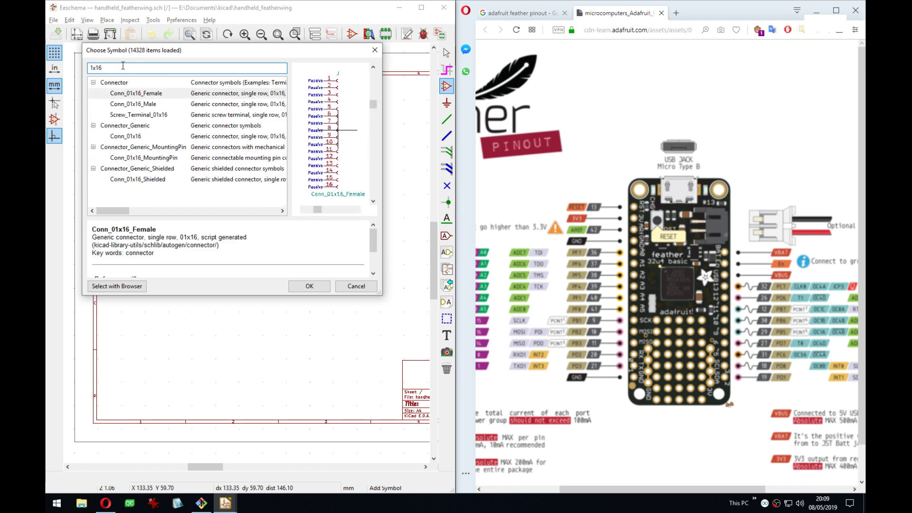
{"action": "key", "text": "Down"}
{"action": "key", "text": "Down"}
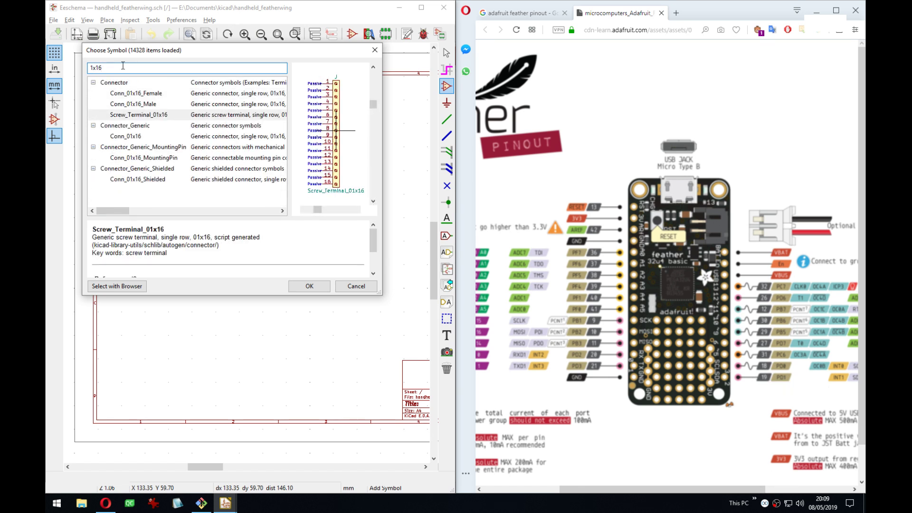
{"action": "key", "text": "Down"}
{"action": "key", "text": "Down"}
{"action": "key", "text": "Return"}
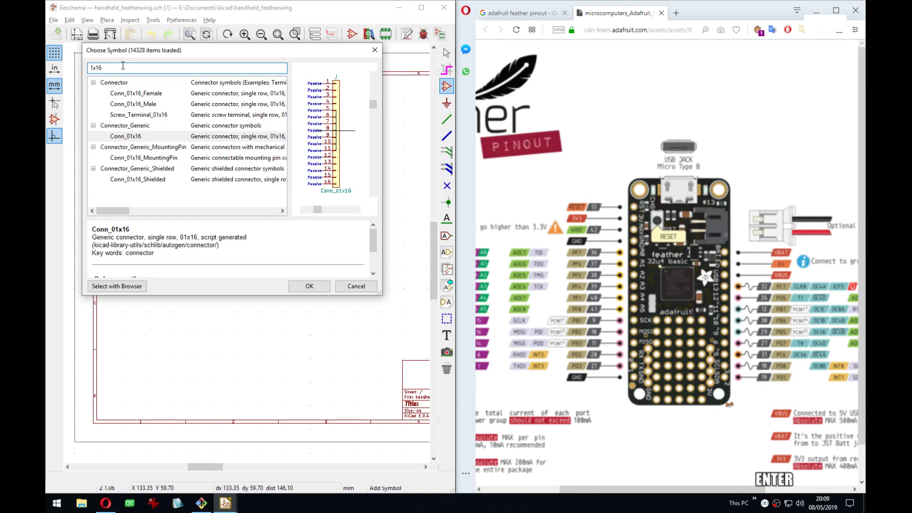
{"action": "scroll", "coordinate": [236, 179], "scroll_direction": "up", "scroll_amount": 4}
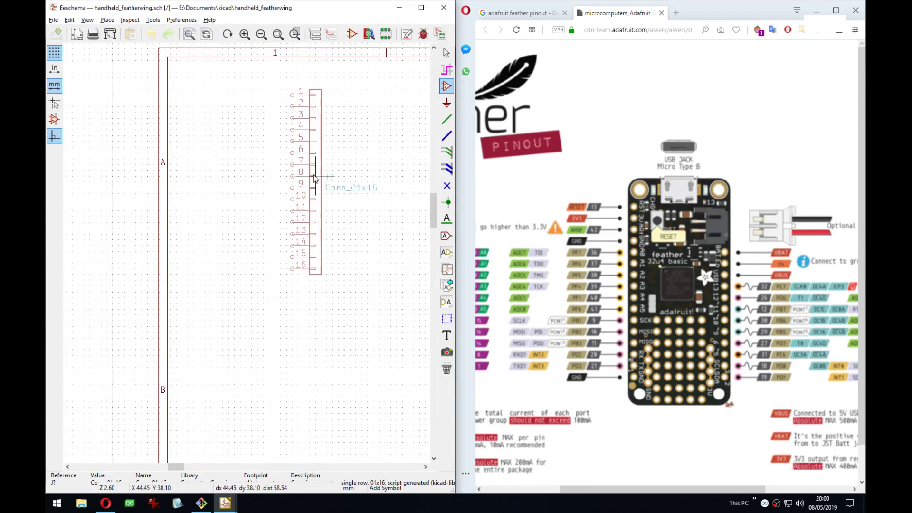
{"action": "left_click", "coordinate": [314, 179]}
{"action": "middle_click", "coordinate": [314, 179]}
{"action": "key", "text": "Escape"}
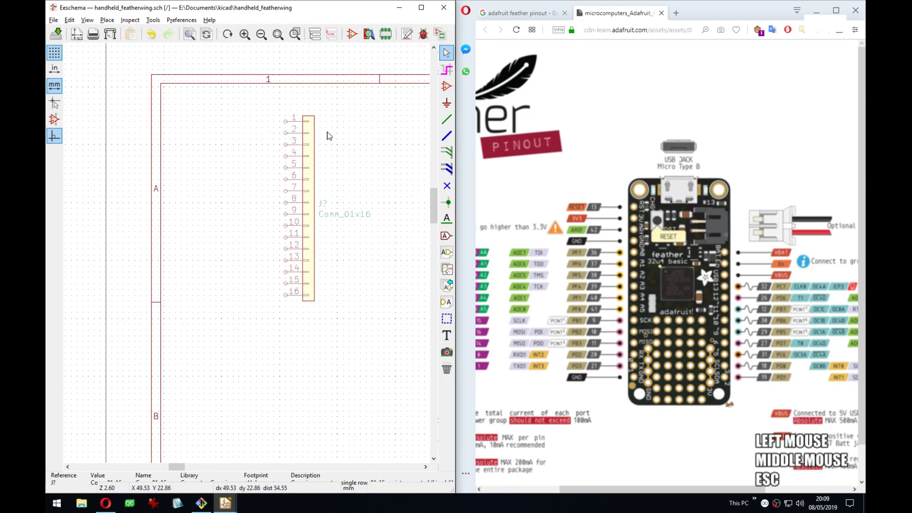
Draw a wire stub one grid step long outward from pin 1 of the Conn_01x16 connector.
{"action": "scroll", "coordinate": [326, 135], "scroll_direction": "up", "scroll_amount": 1}
{"action": "key", "text": "w"}
{"action": "left_click", "coordinate": [226, 239]}
{"action": "left_click", "coordinate": [219, 239]}
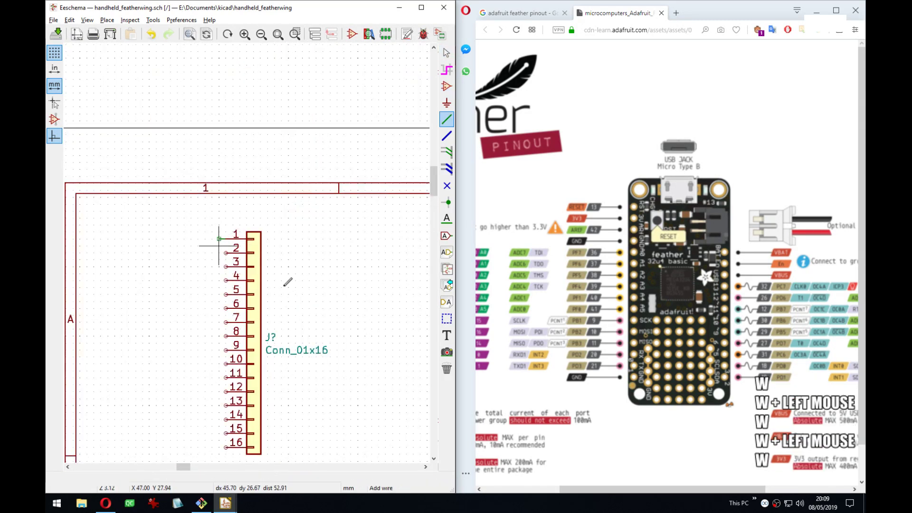
Repeat the pin 1 wire stub on pins 2 to 16 of the Conn_01x16 connector.
{"action": "middle_click_drag", "start_coordinate": [297, 323], "coordinate": [296, 262]}
{"action": "key", "text": "Insert"}
{"action": "key", "text": "Insert"}
{"action": "key", "text": "Insert"}
{"action": "key", "text": "Insert"}
{"action": "key", "text": "Insert"}
{"action": "key", "text": "Insert"}
{"action": "key", "text": "Insert"}
{"action": "key", "text": "Insert"}
{"action": "key", "text": "Insert"}
{"action": "key", "text": "Insert"}
{"action": "key", "text": "Insert"}
{"action": "key", "text": "Insert"}
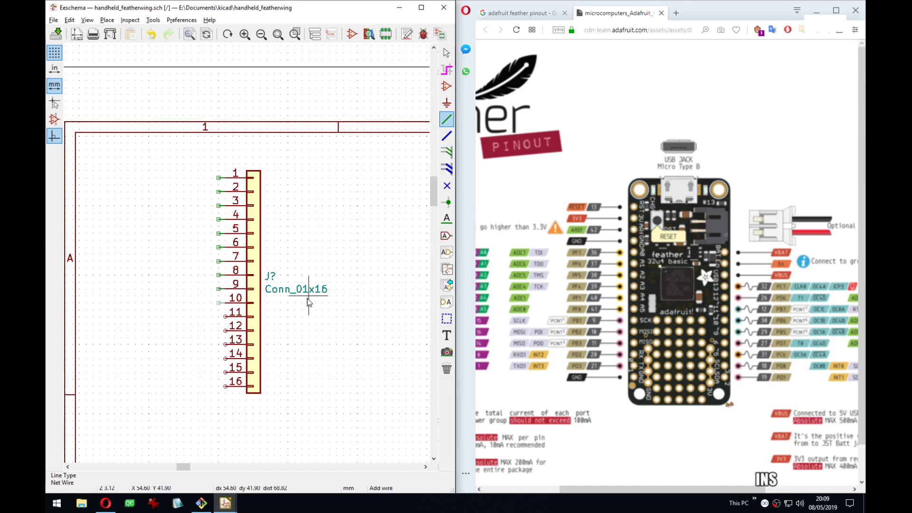
{"action": "key", "text": "Insert"}
{"action": "key", "text": "Insert"}
{"action": "key", "text": "Insert"}
Add the net label ~RESET~ to the end of pin 1's wire stub, rotated so its text extends away from the connector.
{"action": "middle_click_drag", "start_coordinate": [336, 336], "coordinate": [340, 295]}
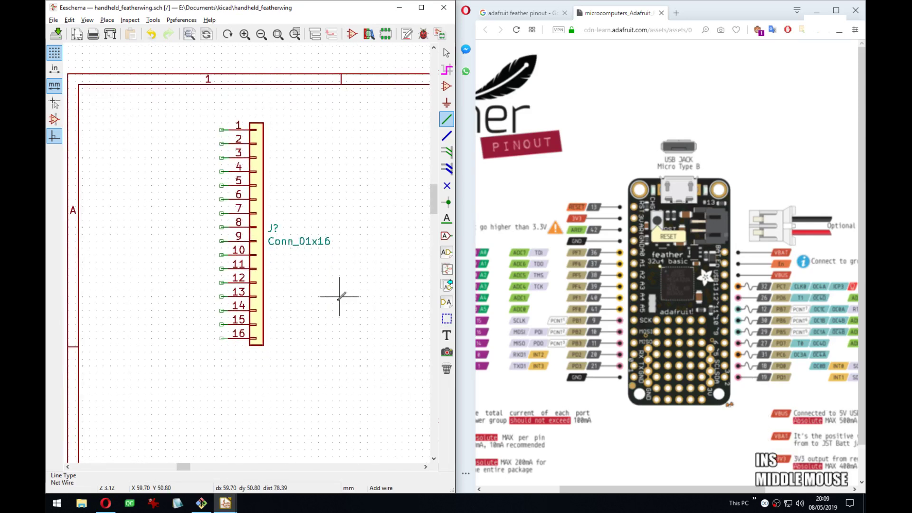
{"action": "key", "text": "l"}
{"action": "left_click", "coordinate": [221, 130]}
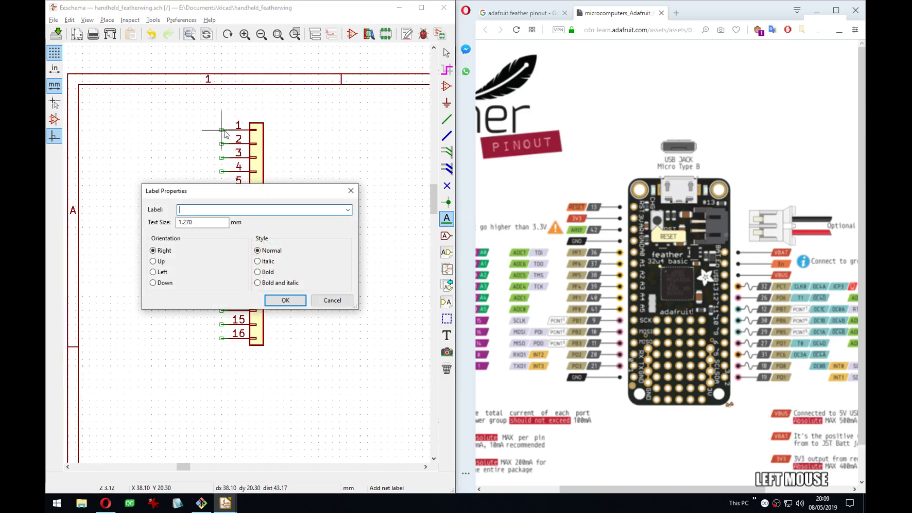
{"action": "type", "text": "RESET~~"}
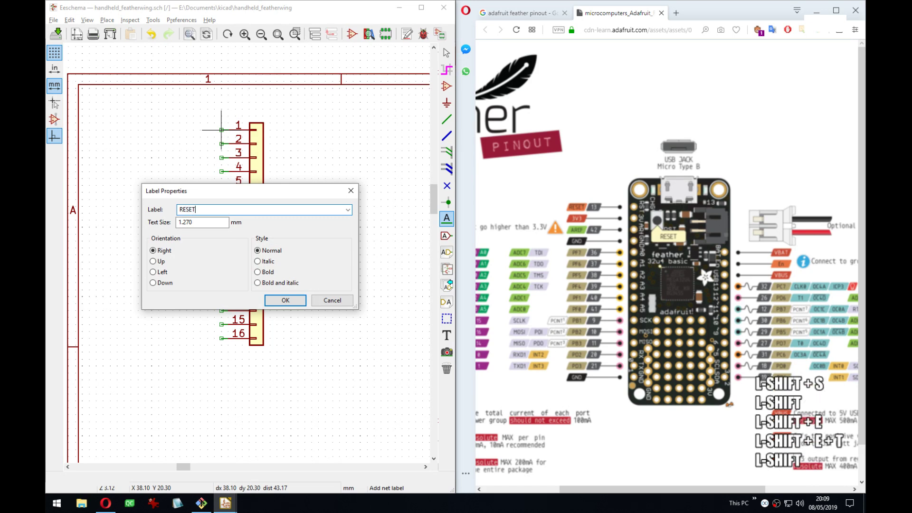
{"action": "key", "text": "BackSpace"}
{"action": "key", "text": "Home"}
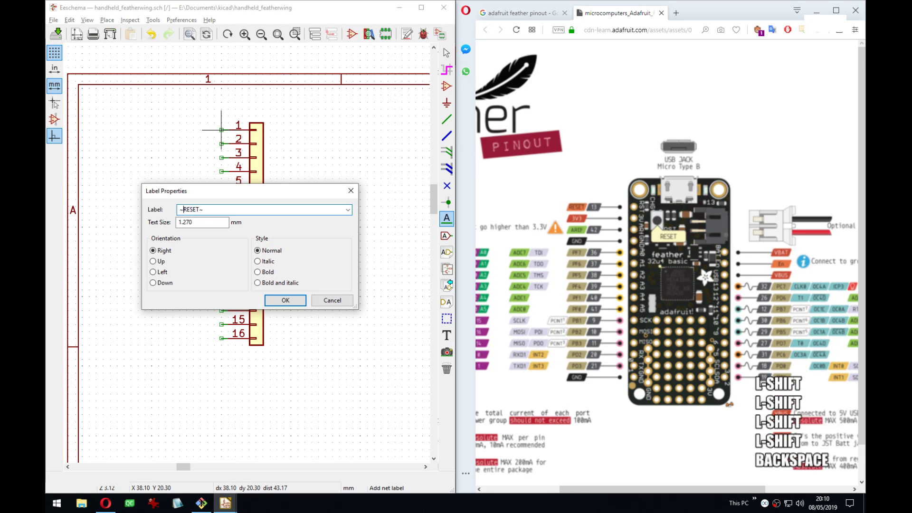
{"action": "key", "text": "Return"}
{"action": "key", "text": "r"}
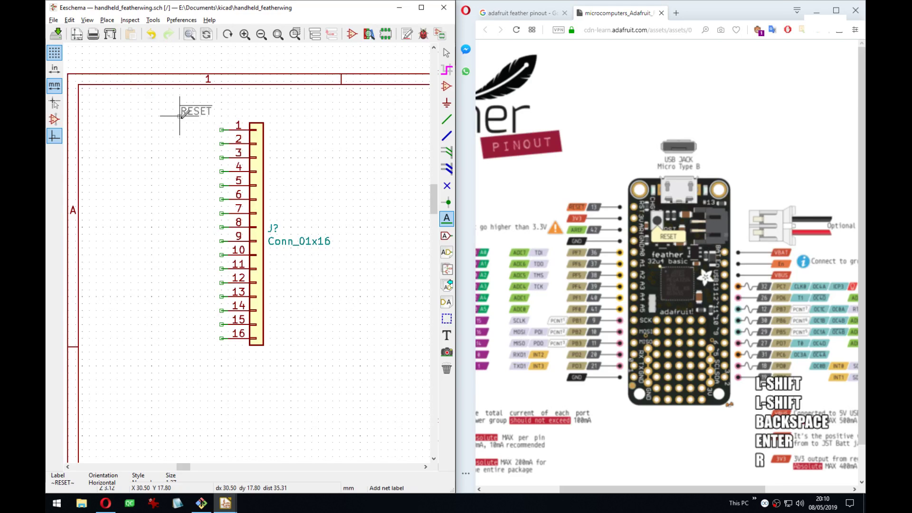
{"action": "key", "text": "r"}
{"action": "left_click", "coordinate": [222, 126]}
{"action": "middle_click_drag", "start_coordinate": [294, 159], "coordinate": [313, 152]}
{"action": "left_click", "coordinate": [239, 138]}
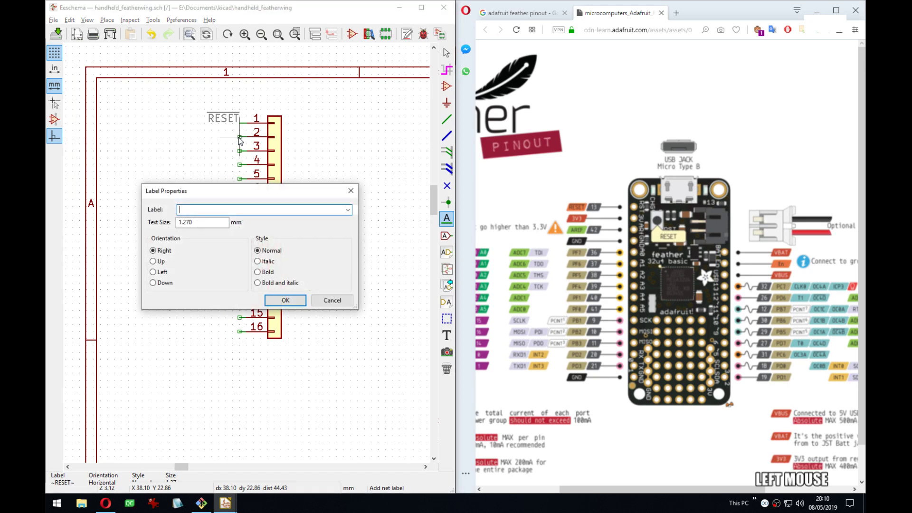
{"action": "key", "text": "Escape"}
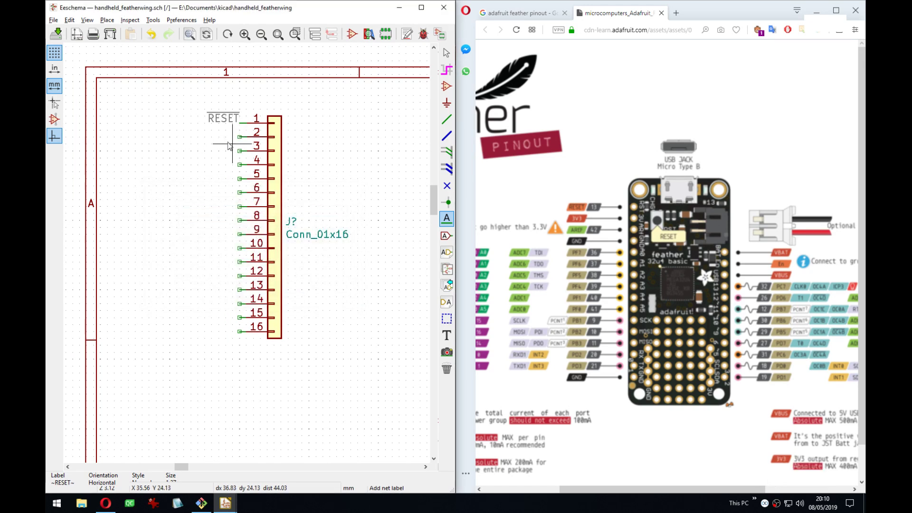
Place a +3.3V power symbol at the end of pin 2's wire stub, rotated to point away from the connector.
{"action": "key", "text": "p"}
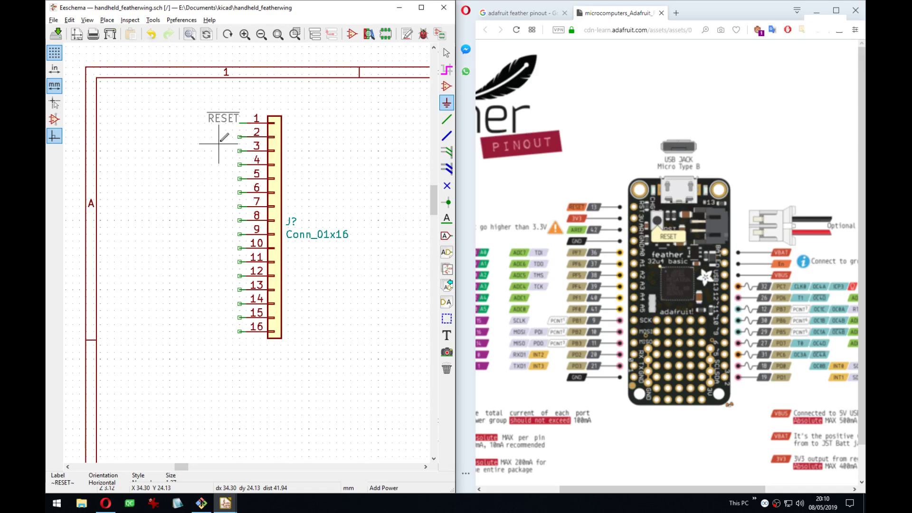
{"action": "left_click", "coordinate": [195, 149]}
{"action": "type", "text": "3.3"}
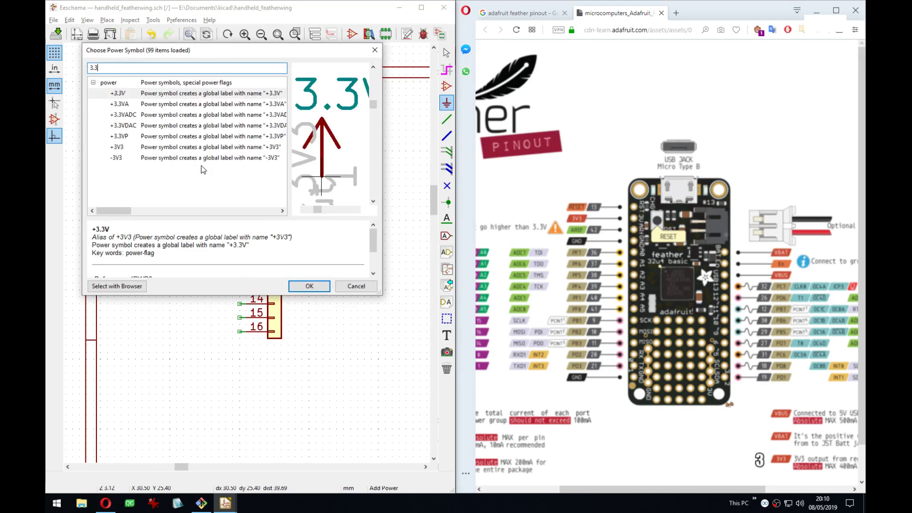
{"action": "key", "text": "Return"}
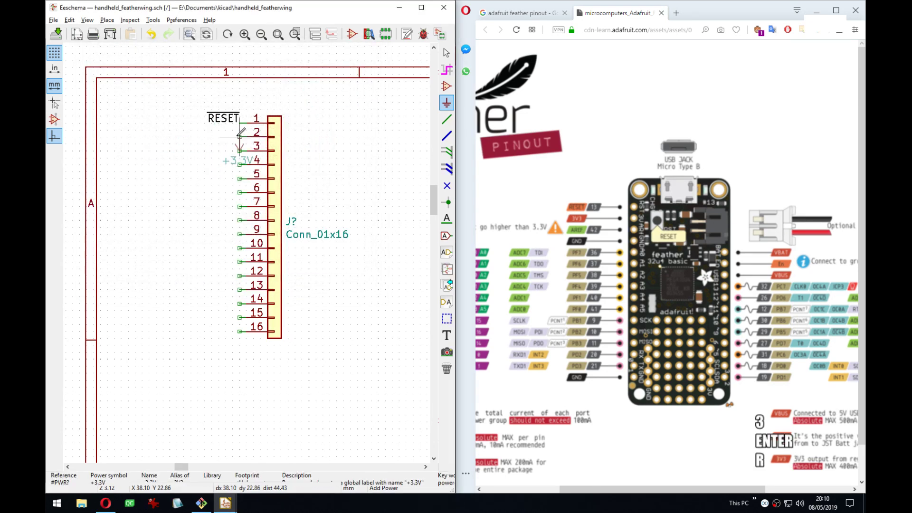
{"action": "key", "text": "r"}
{"action": "key", "text": "r"}
{"action": "key", "text": "r"}
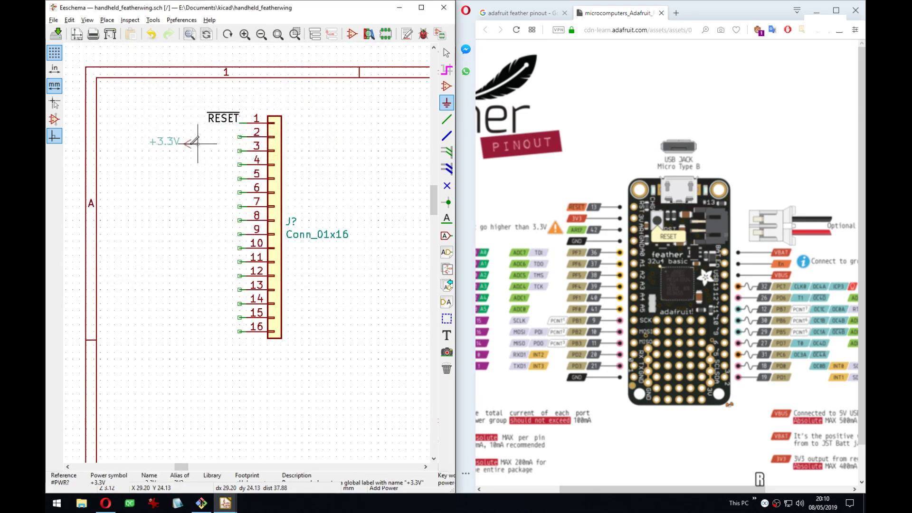
{"action": "left_click", "coordinate": [239, 137]}
Try to move the +3.3V value text into line with its power arrow at pin 2.
{"action": "key", "text": "m"}
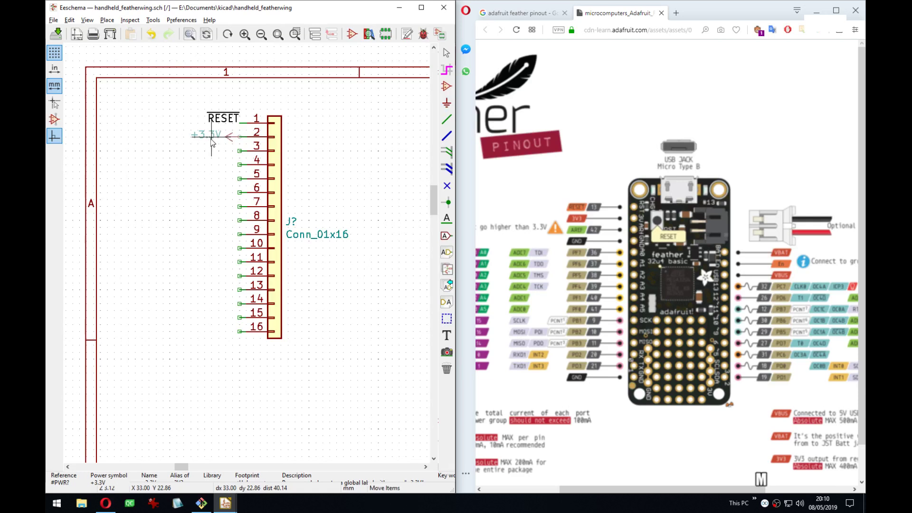
{"action": "left_click", "coordinate": [212, 138]}
{"action": "scroll", "coordinate": [223, 132], "scroll_direction": "up", "scroll_amount": 4}
{"action": "middle_click_drag", "start_coordinate": [241, 265], "coordinate": [214, 240]}
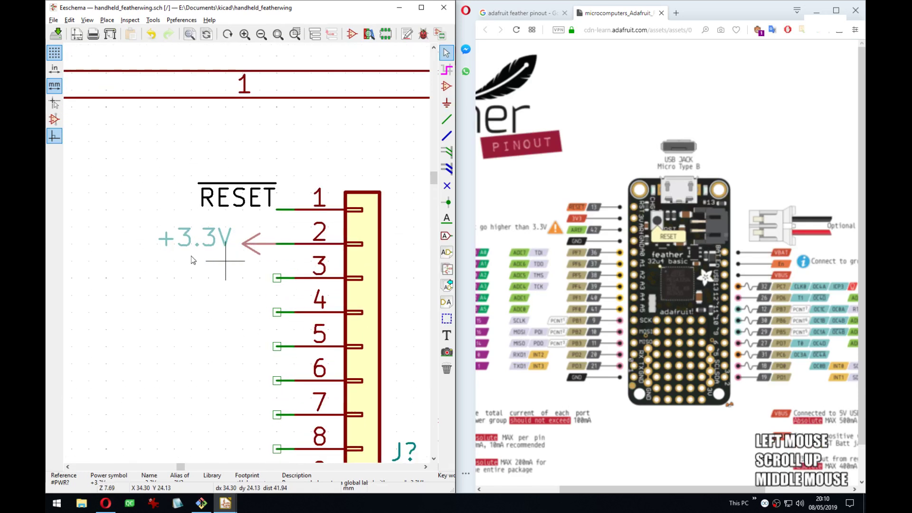
{"action": "left_click", "coordinate": [138, 175]}
{"action": "key", "text": "Escape"}
{"action": "middle_click_drag", "start_coordinate": [194, 156], "coordinate": [204, 110]}
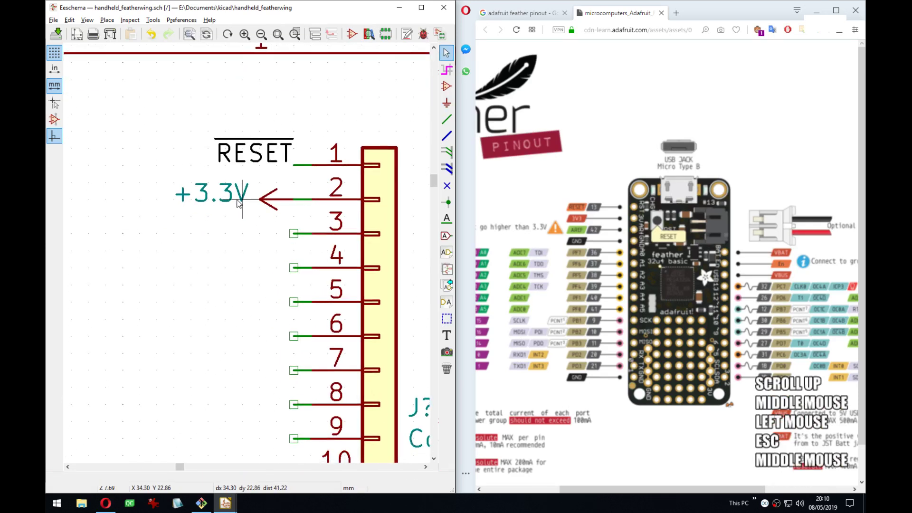
{"action": "key", "text": "m"}
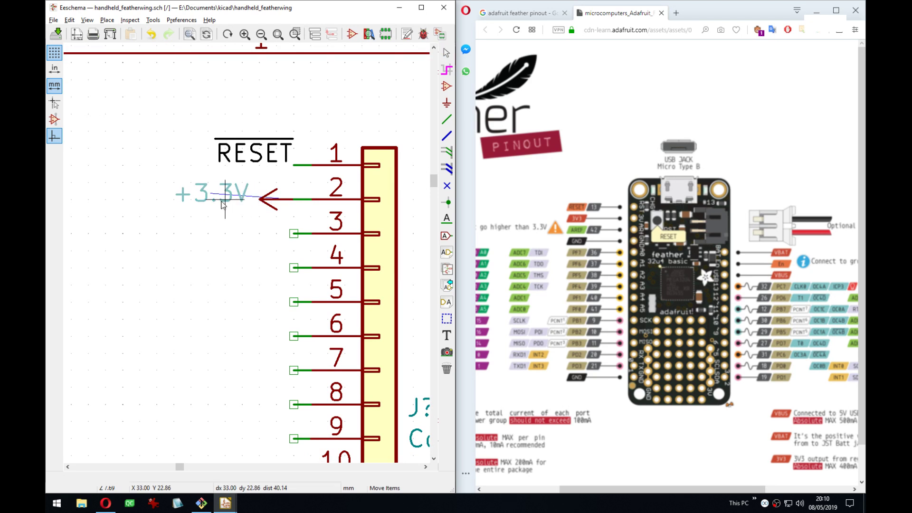
{"action": "left_click", "coordinate": [224, 198]}
Try Center as the horizontal alignment of the +3.3V value text, and undo that change.
{"action": "double_click", "coordinate": [224, 197]}
{"action": "left_click", "coordinate": [312, 258]}
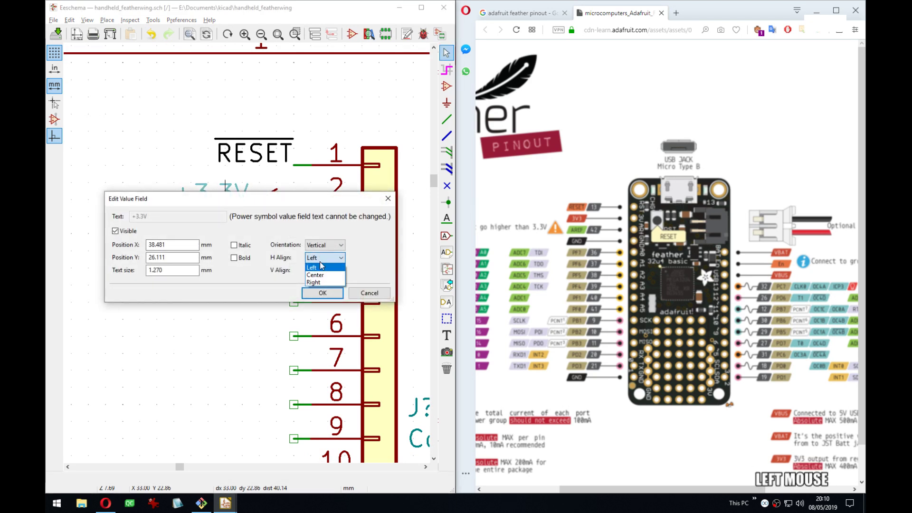
{"action": "left_click", "coordinate": [314, 276]}
{"action": "left_click", "coordinate": [322, 292]}
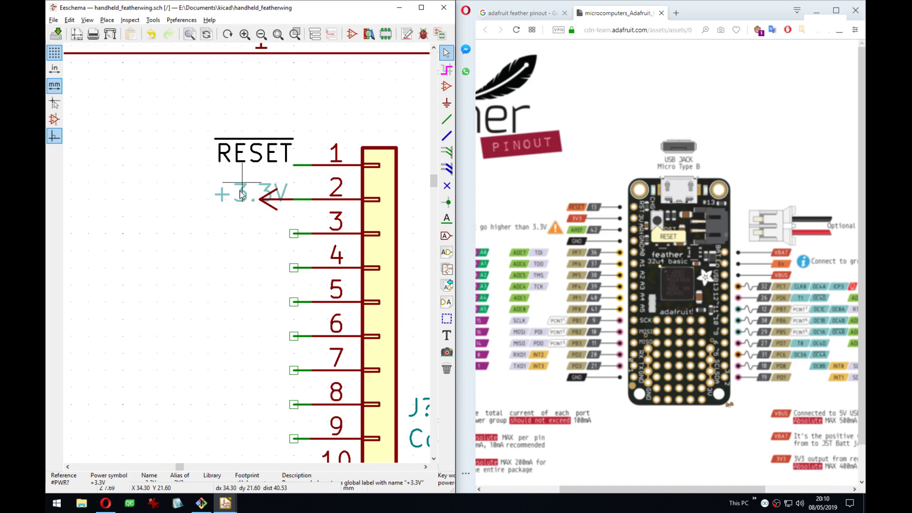
{"action": "key", "text": "ctrl+z"}
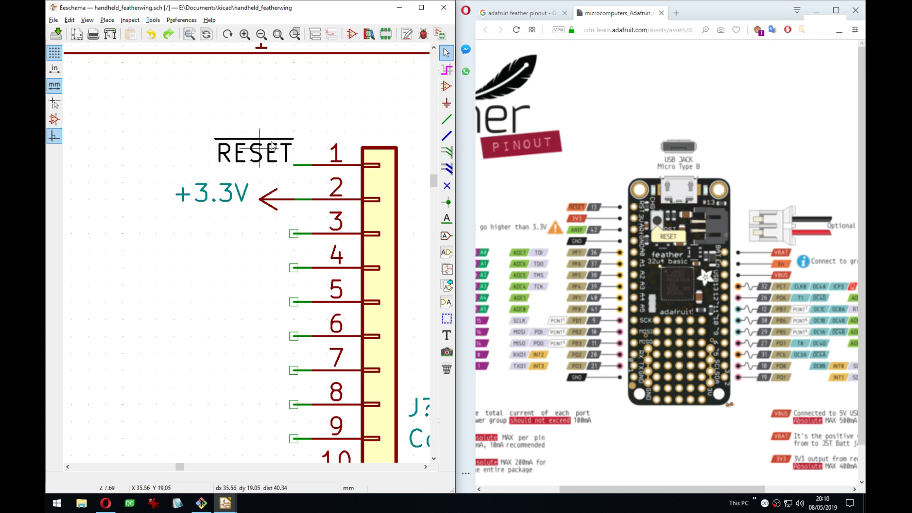
Set the vertical alignment of the +3.3V power symbol's value text to Bottom.
{"action": "double_click", "coordinate": [236, 198]}
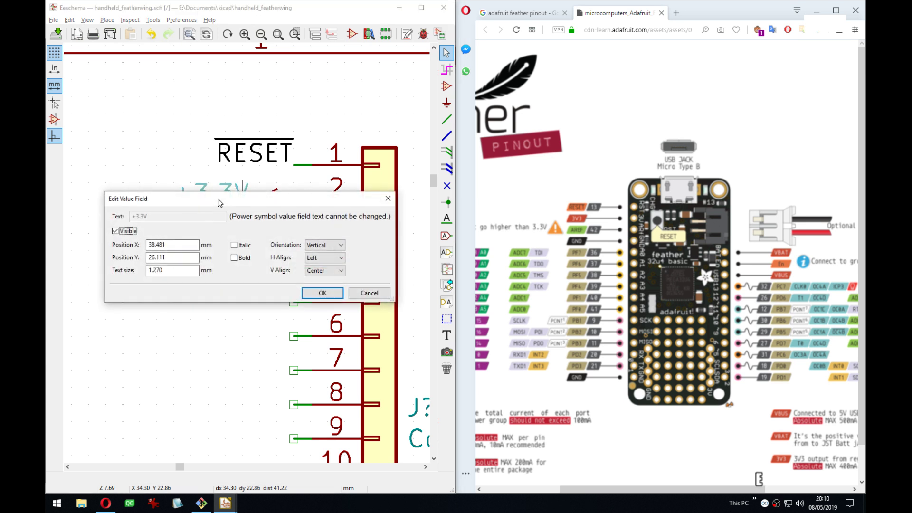
{"action": "left_click", "coordinate": [340, 276]}
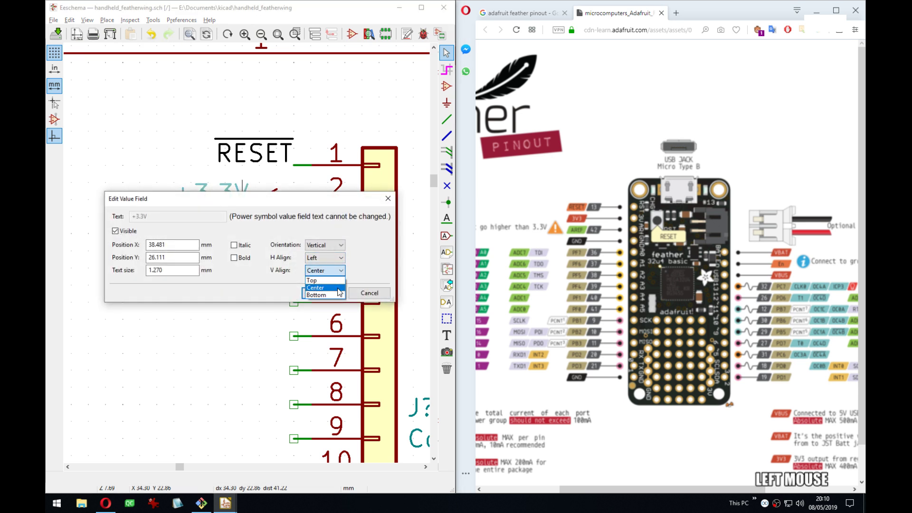
{"action": "left_click", "coordinate": [314, 297]}
{"action": "left_click", "coordinate": [310, 289]}
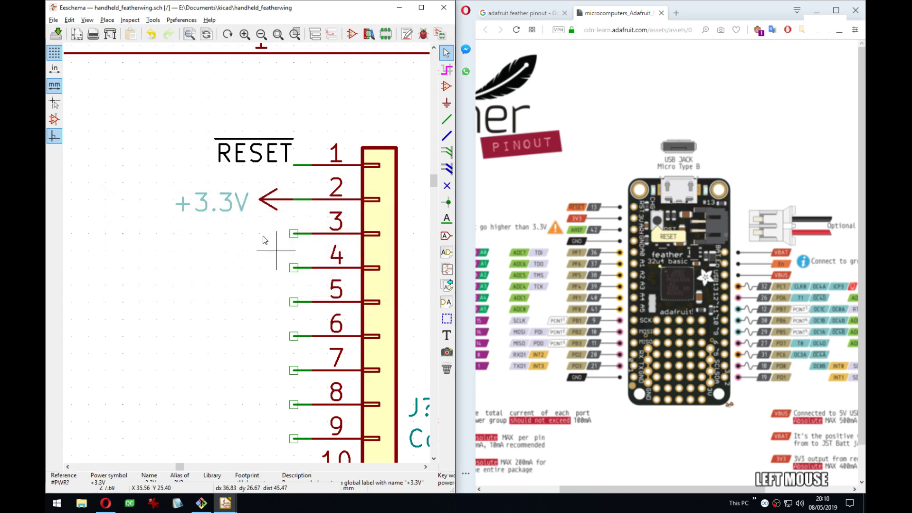
{"action": "key", "text": "m"}
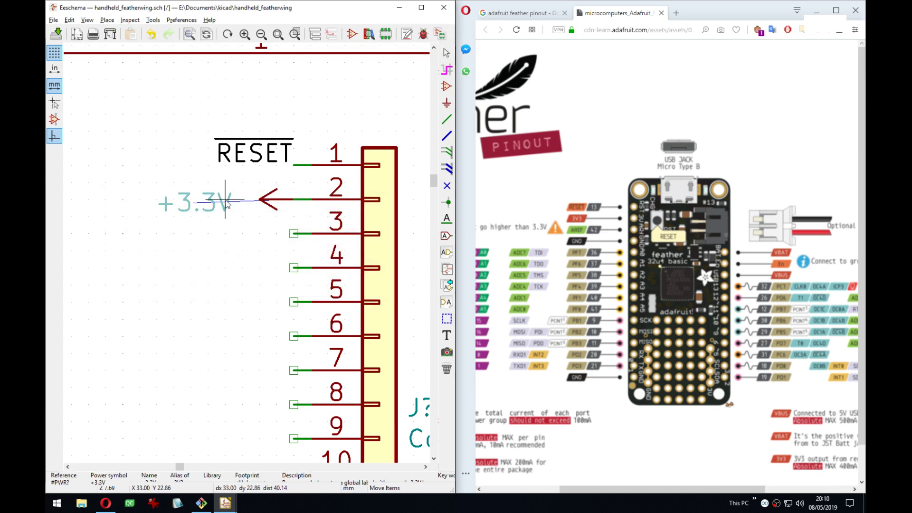
{"action": "left_click", "coordinate": [244, 203]}
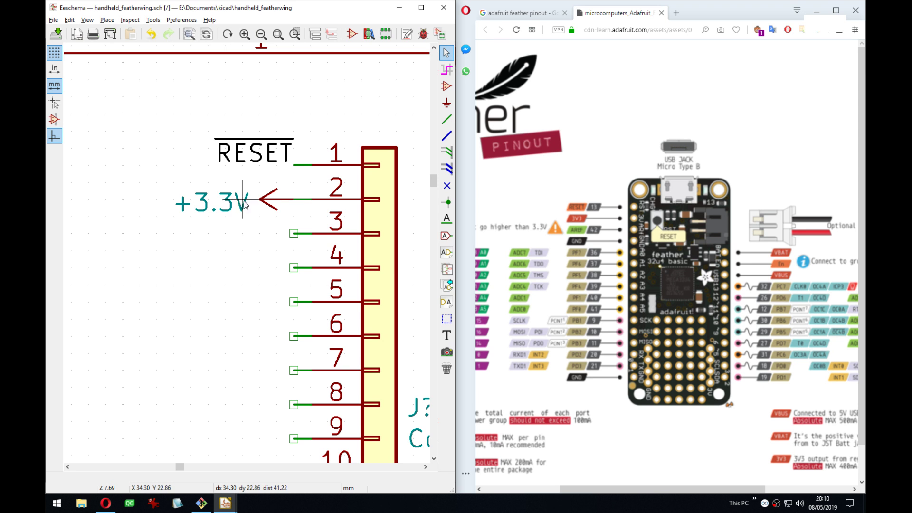
{"action": "key", "text": "e"}
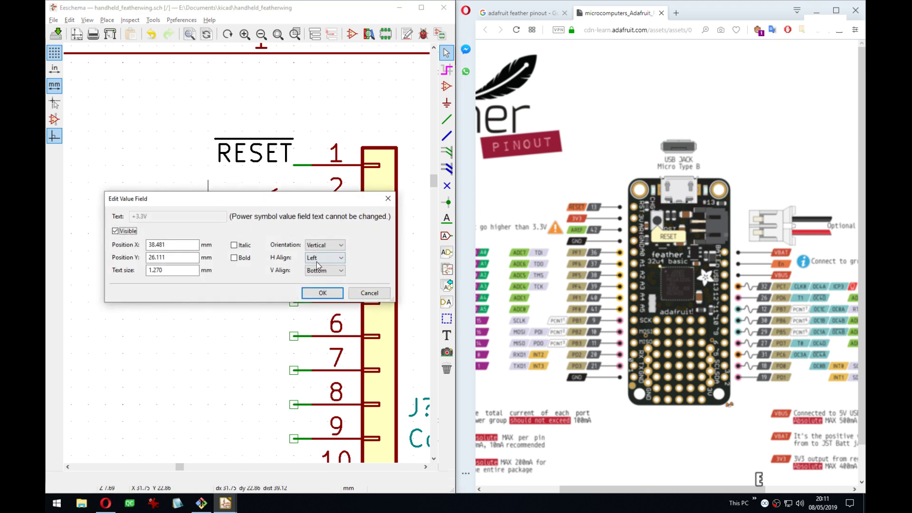
{"action": "left_click", "coordinate": [317, 261]}
{"action": "left_click", "coordinate": [322, 268]}
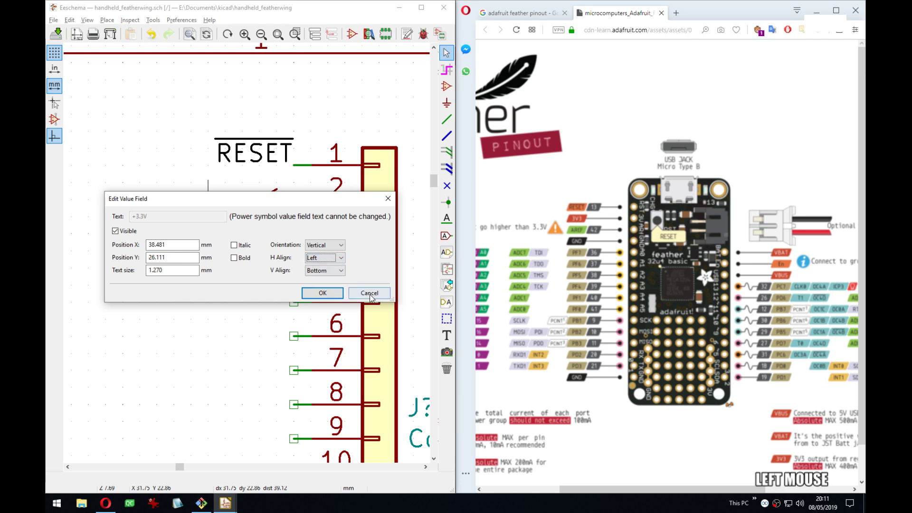
{"action": "left_click", "coordinate": [370, 295]}
Add the net label AREF to the end of pin 3's wire stub, rotated so its text extends away from the connector.
{"action": "middle_click_drag", "start_coordinate": [347, 271], "coordinate": [327, 237]}
{"action": "middle_click_drag", "start_coordinate": [223, 286], "coordinate": [305, 281]}
{"action": "middle_click_drag", "start_coordinate": [250, 230], "coordinate": [231, 239]}
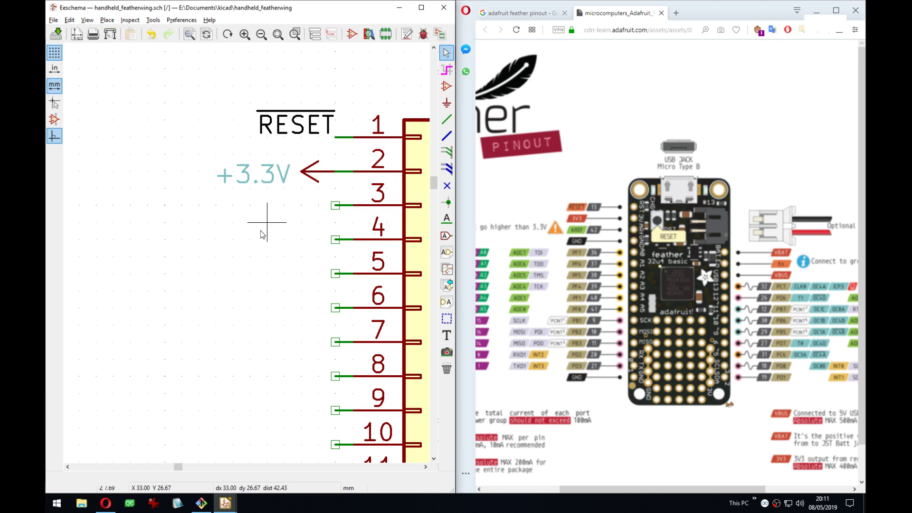
{"action": "key", "text": "l"}
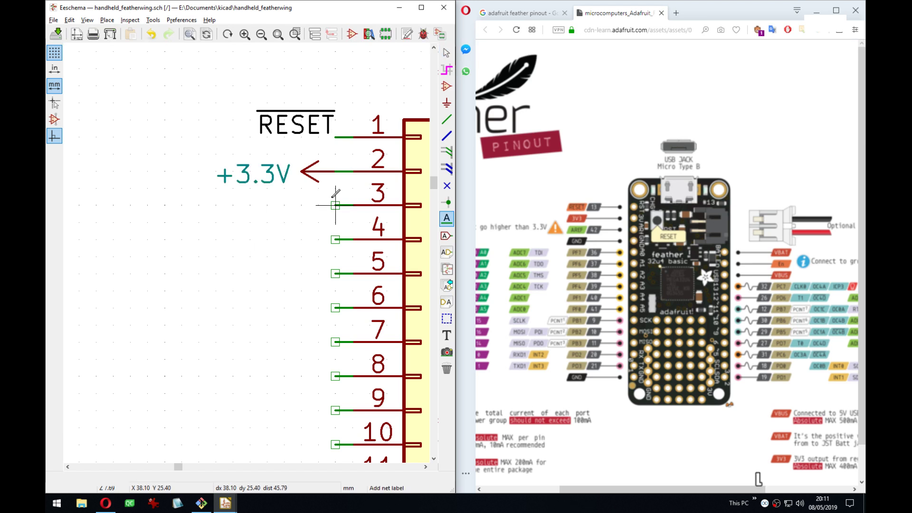
{"action": "left_click", "coordinate": [335, 205]}
{"action": "type", "text": "AREF"}
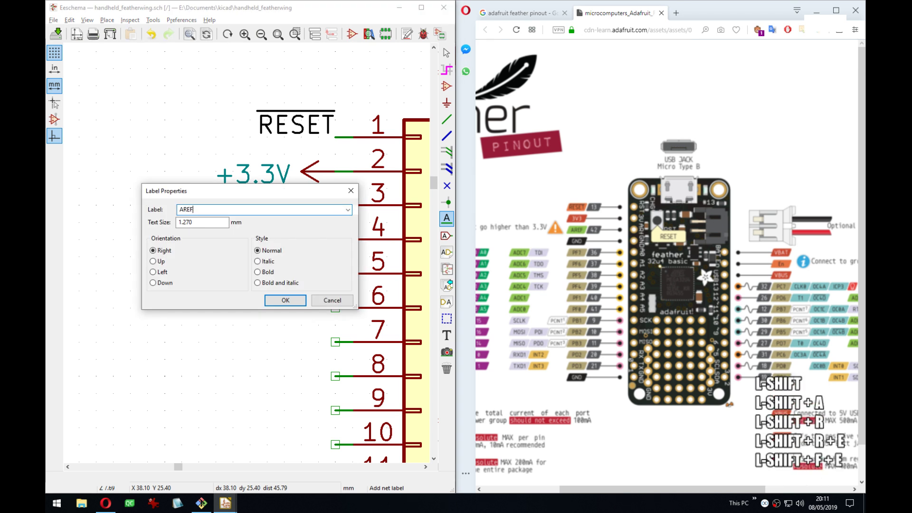
{"action": "key", "text": "Return"}
{"action": "key", "text": "r"}
{"action": "key", "text": "r"}
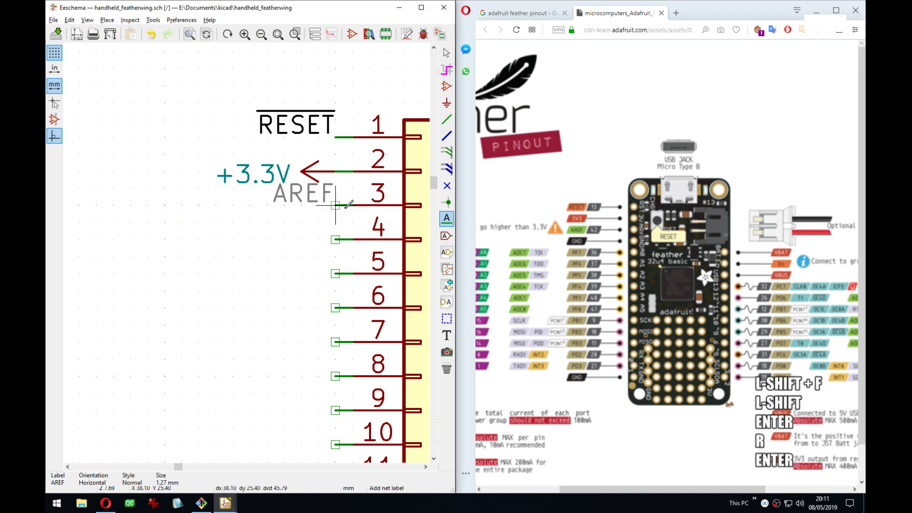
{"action": "left_click", "coordinate": [335, 207]}
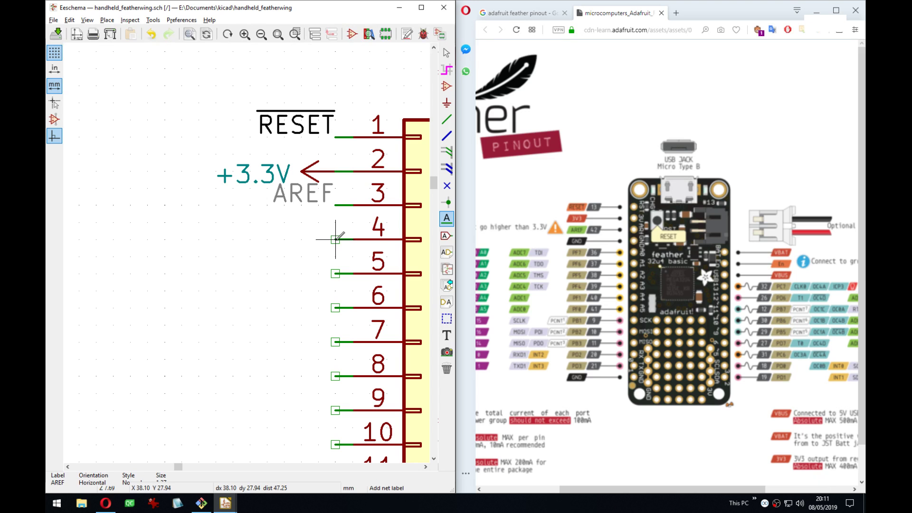
{"action": "left_click", "coordinate": [335, 238]}
{"action": "key", "text": "Escape"}
{"action": "key", "text": "p"}
{"action": "key", "text": "g"}
{"action": "key", "text": "n"}
{"action": "key", "text": "d"}
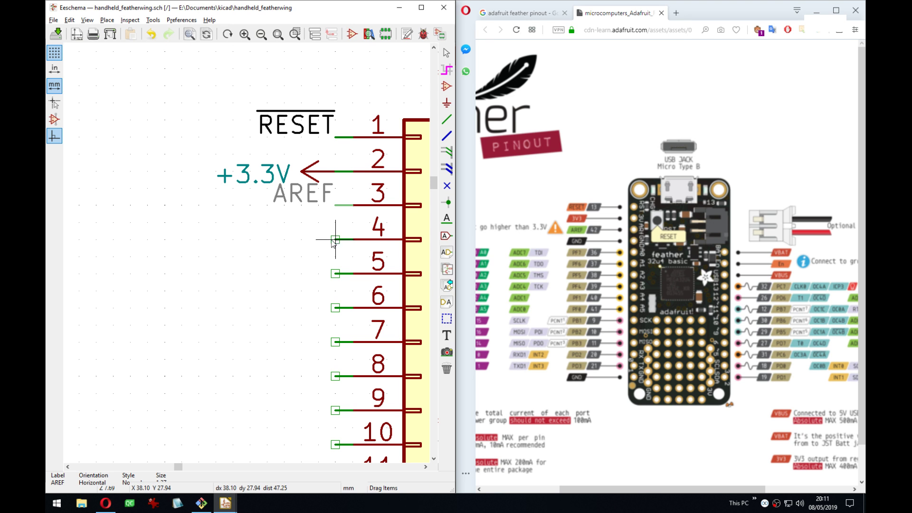
Place a GND power symbol at the end of pin 4's wire stub, rotated so it points away from the connector.
{"action": "key", "text": "p"}
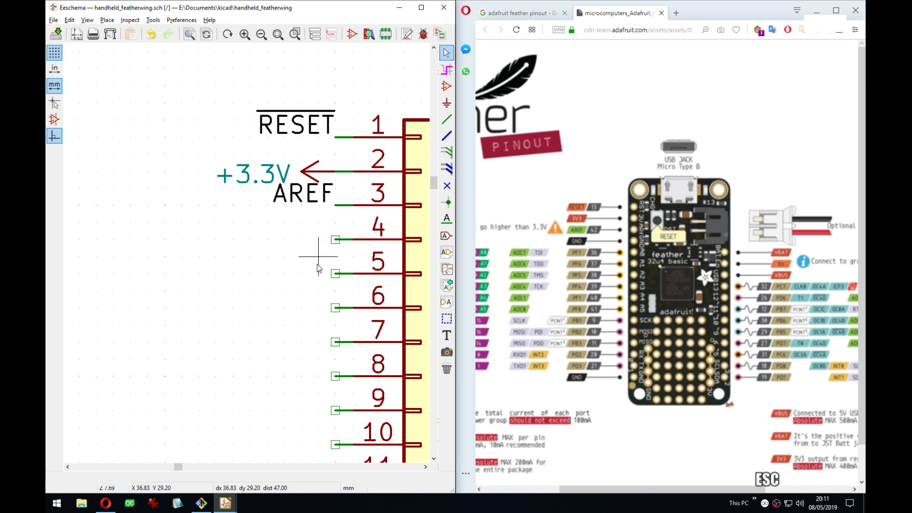
{"action": "left_click", "coordinate": [336, 239]}
{"action": "type", "text": "gnd"}
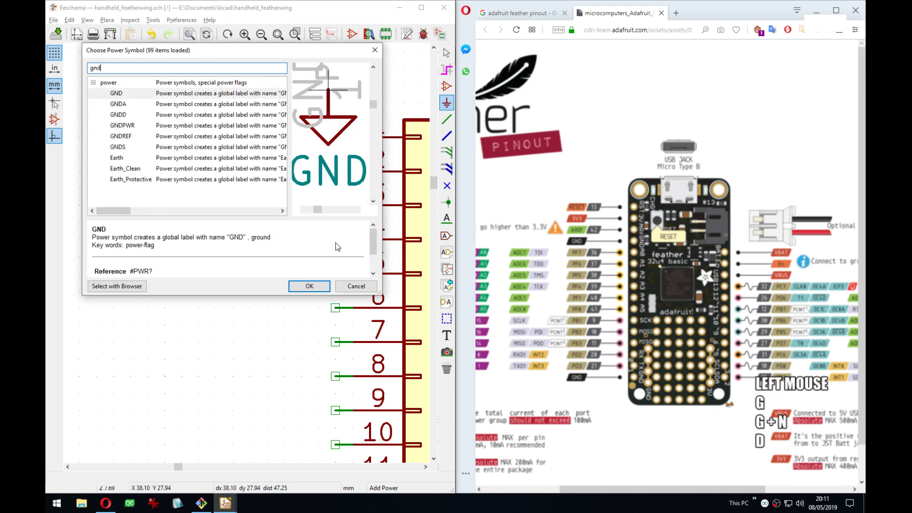
{"action": "key", "text": "Return"}
{"action": "key", "text": "r"}
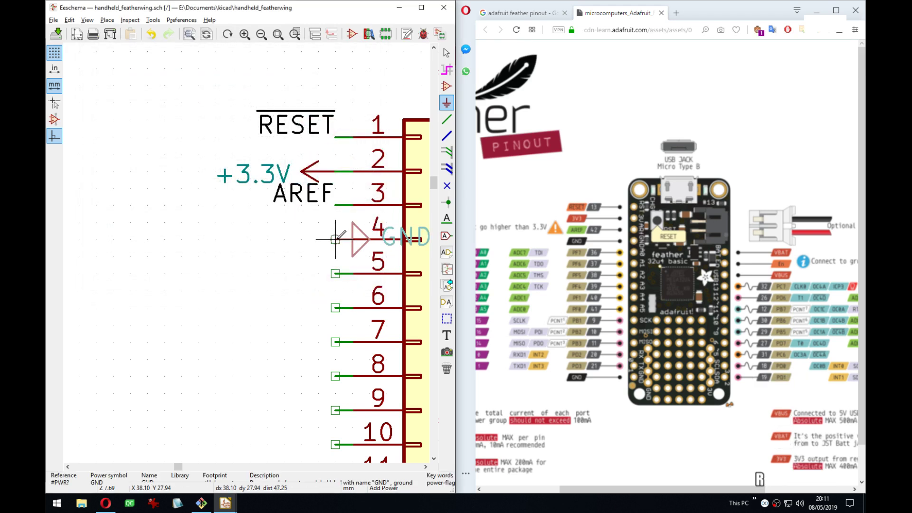
{"action": "key", "text": "r"}
{"action": "key", "text": "r"}
{"action": "left_click", "coordinate": [336, 239]}
{"action": "key", "text": "m"}
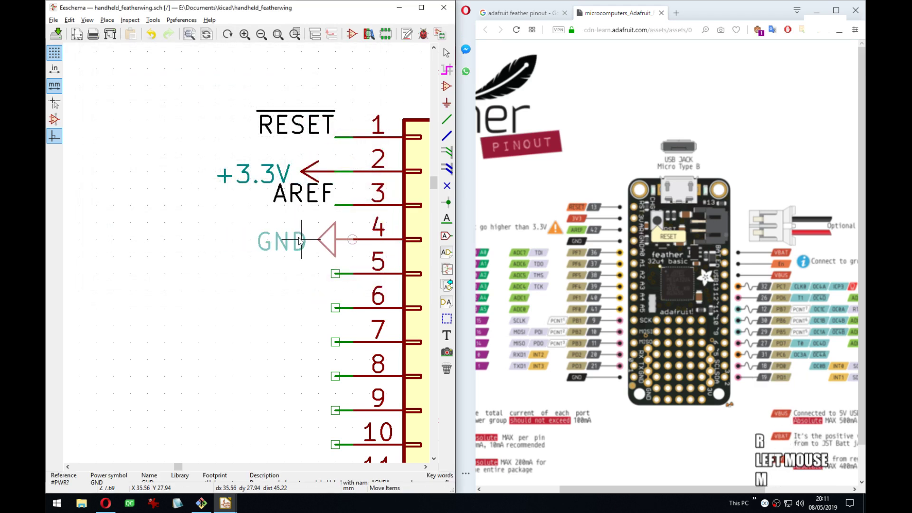
{"action": "left_click", "coordinate": [283, 236]}
{"action": "key", "text": "Escape"}
Try another vertical alignment for the GND symbol's value text at pin 4, and restore the original alignment.
{"action": "left_click", "coordinate": [262, 244]}
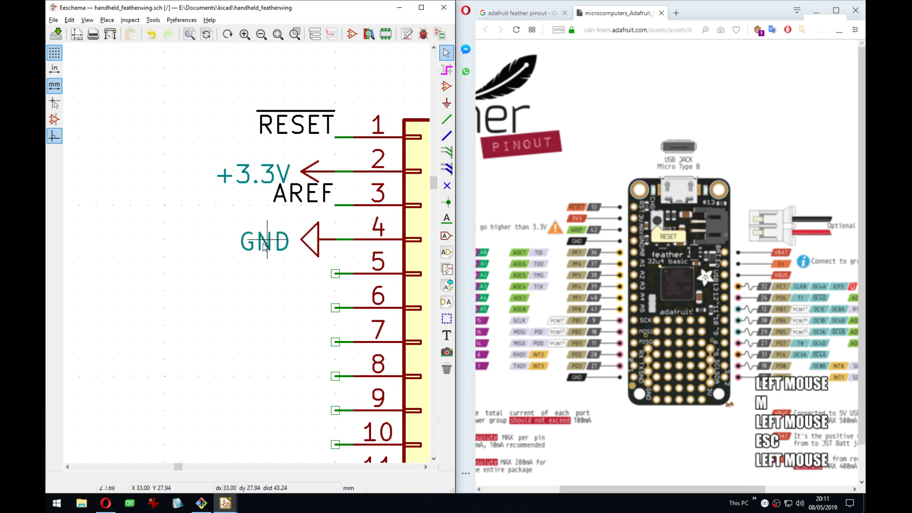
{"action": "key", "text": "m"}
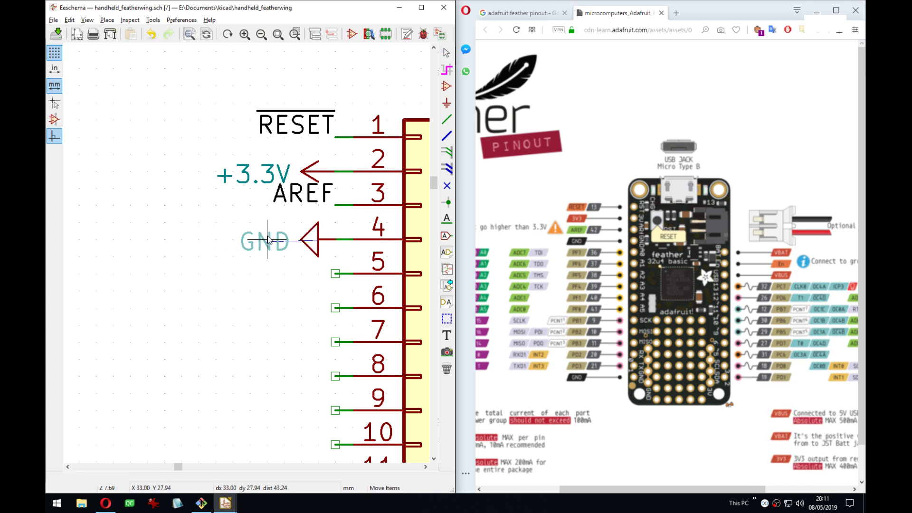
{"action": "key", "text": "e"}
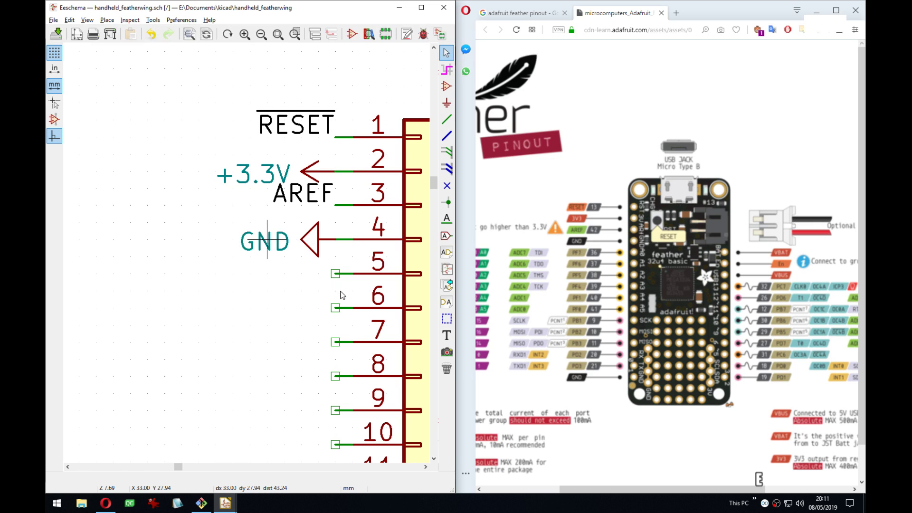
{"action": "left_click", "coordinate": [328, 271]}
{"action": "left_click", "coordinate": [323, 293]}
{"action": "left_click", "coordinate": [323, 293]}
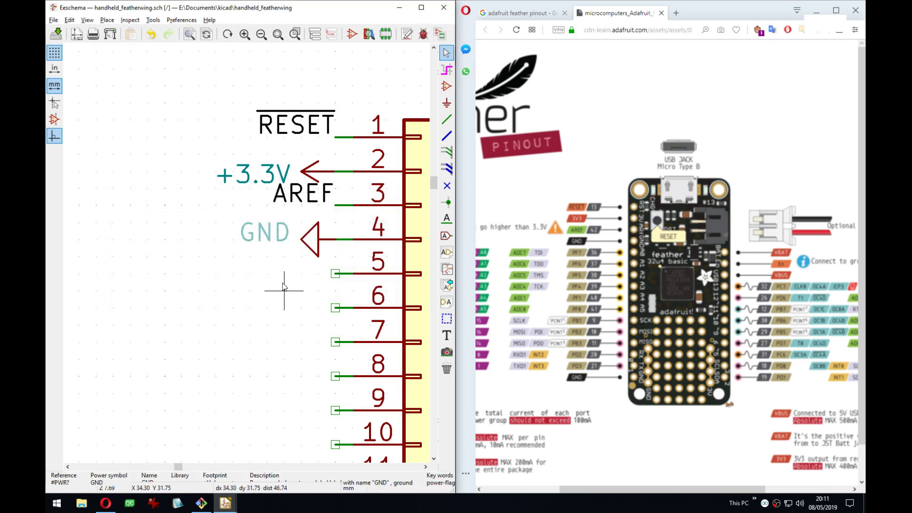
{"action": "key", "text": "m"}
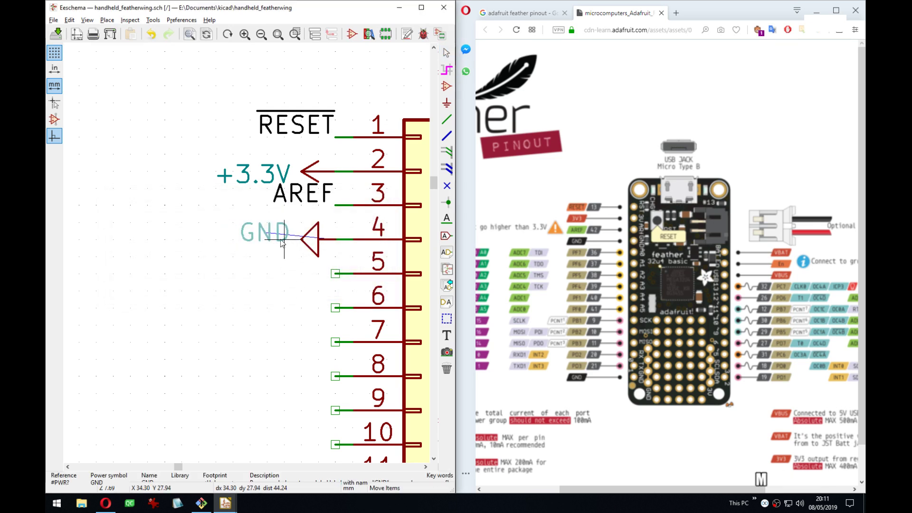
{"action": "left_click", "coordinate": [291, 243]}
{"action": "key", "text": "e"}
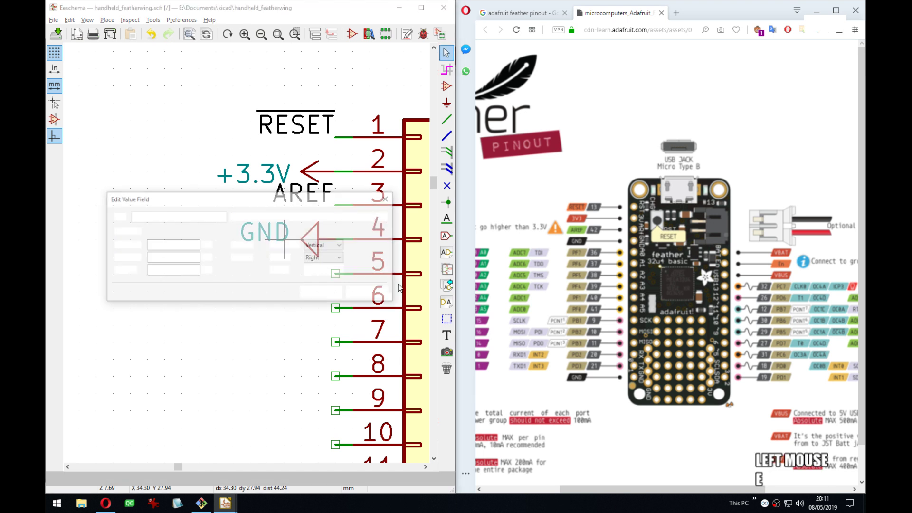
{"action": "left_click", "coordinate": [328, 270]}
{"action": "left_click", "coordinate": [333, 288]}
{"action": "left_click", "coordinate": [327, 292]}
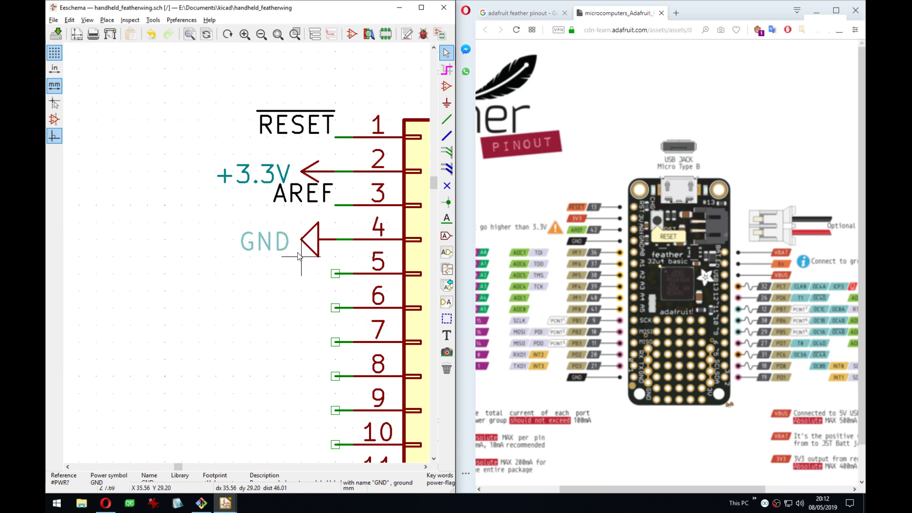
Examine the pin names beside the board on the Feather 32u4 Basic pinout for the header pins after GND.
{"action": "middle_click_drag", "start_coordinate": [298, 253], "coordinate": [278, 206]}
{"action": "middle_click_drag", "start_coordinate": [269, 147], "coordinate": [263, 162]}
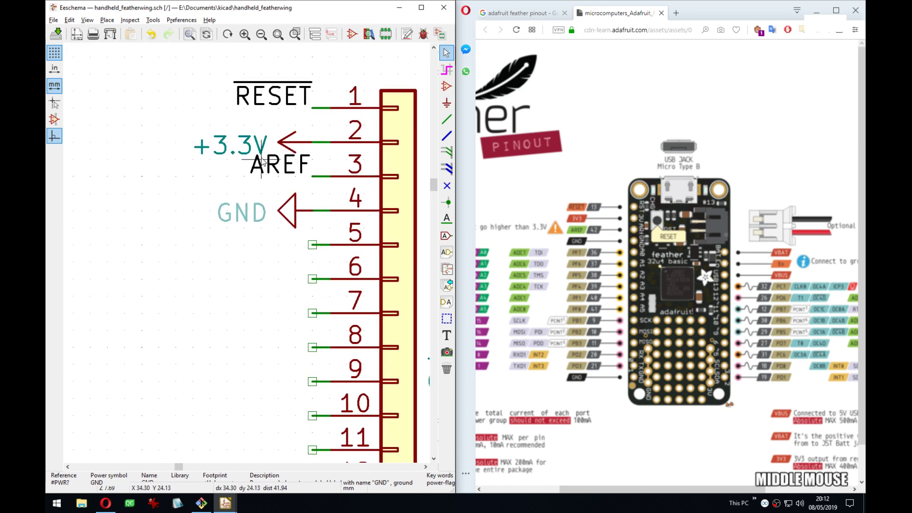
{"action": "middle_click_drag", "start_coordinate": [297, 264], "coordinate": [295, 224]}
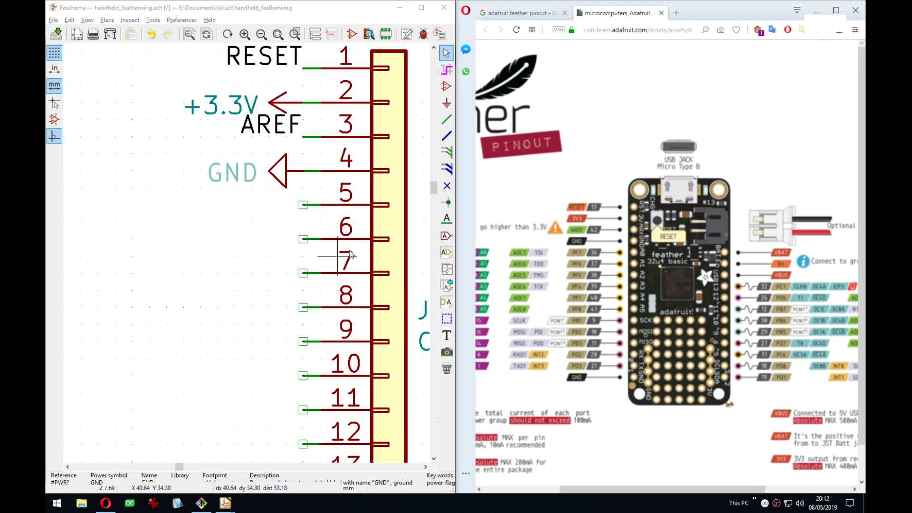
{"action": "scroll", "coordinate": [580, 285], "scroll_direction": "down", "scroll_amount": 1}
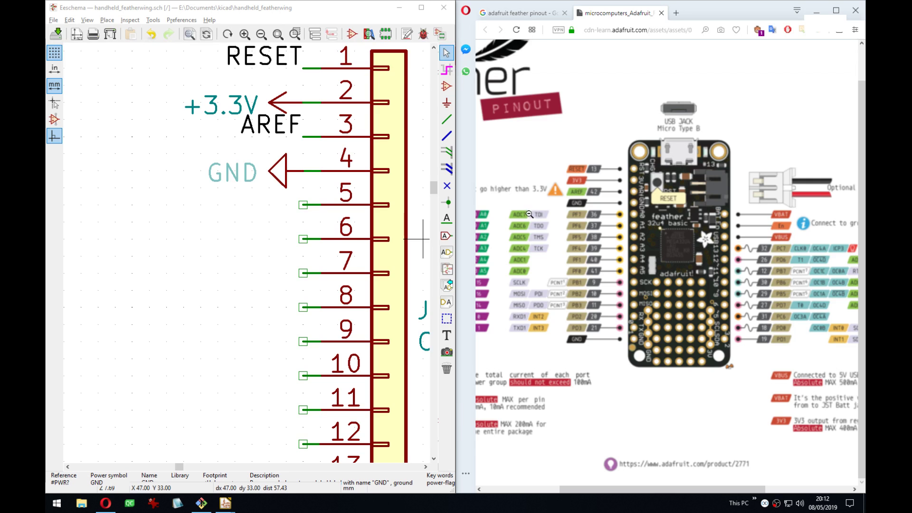
{"action": "left_click_drag", "start_coordinate": [707, 489], "coordinate": [683, 489]}
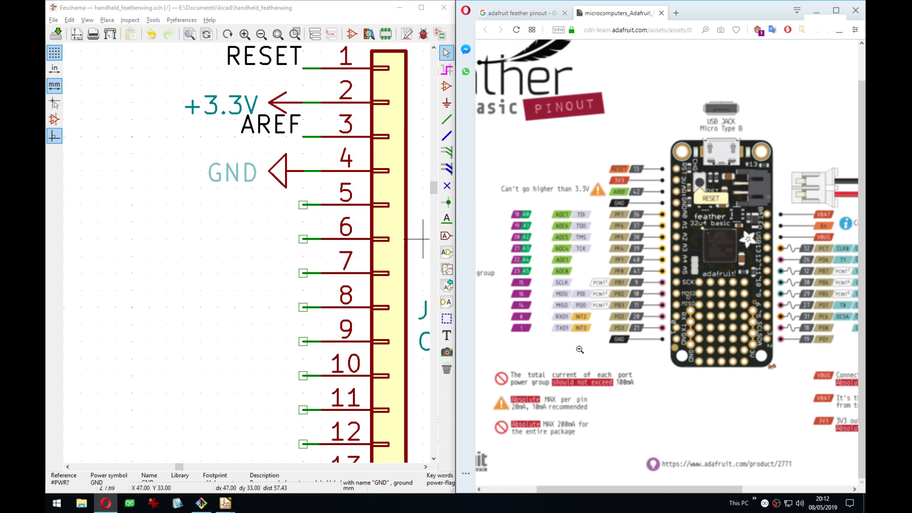
{"action": "left_click_drag", "start_coordinate": [668, 491], "coordinate": [632, 489]}
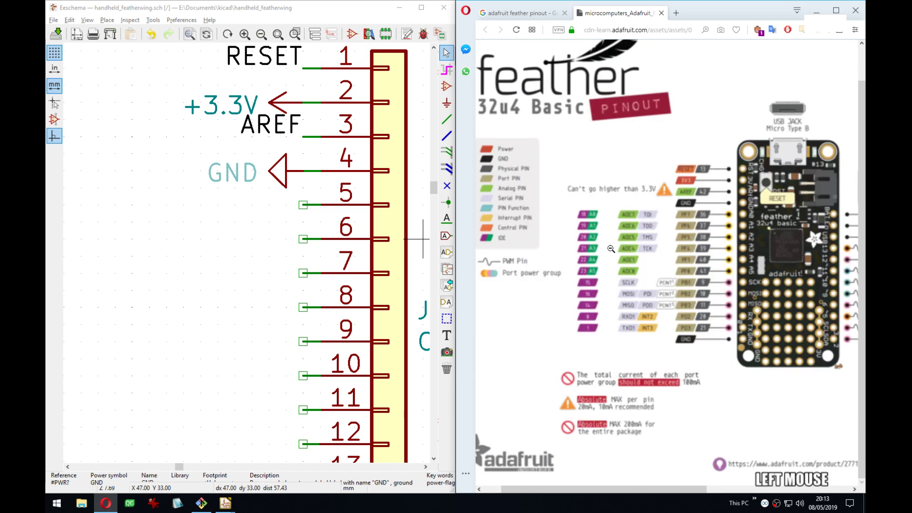
{"action": "left_click", "coordinate": [613, 246]}
{"action": "left_click", "coordinate": [569, 231]}
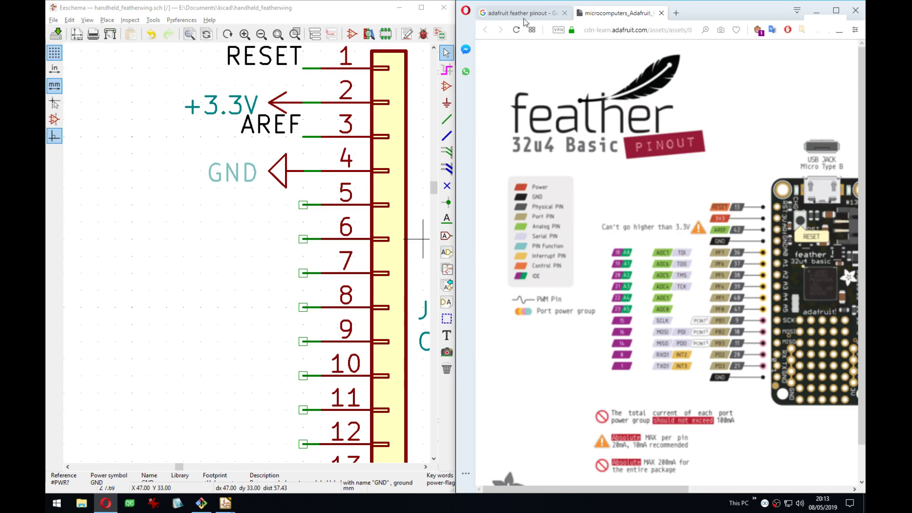
Close the Feather 32u4 pinout image and filter the "adafruit feather pinout" image results to sizes larger than 1024×768.
{"action": "middle_click", "coordinate": [585, 19]}
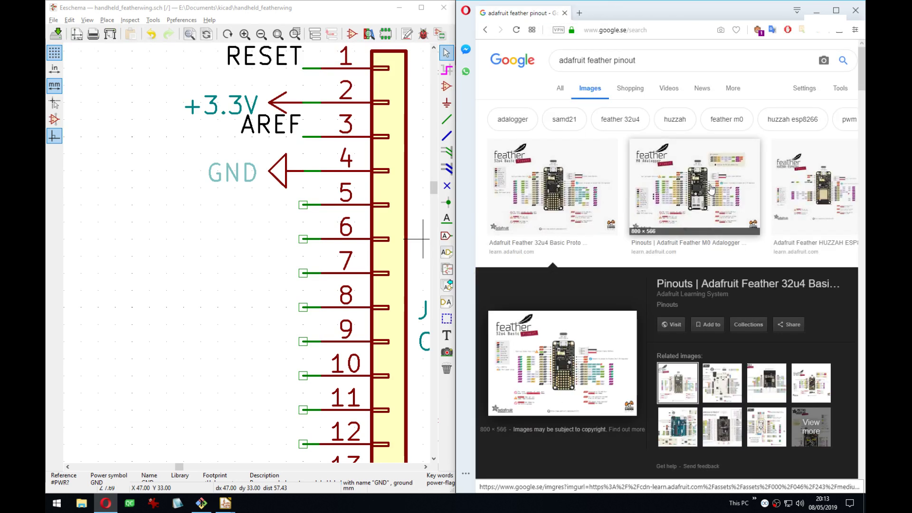
{"action": "left_click", "coordinate": [840, 88]}
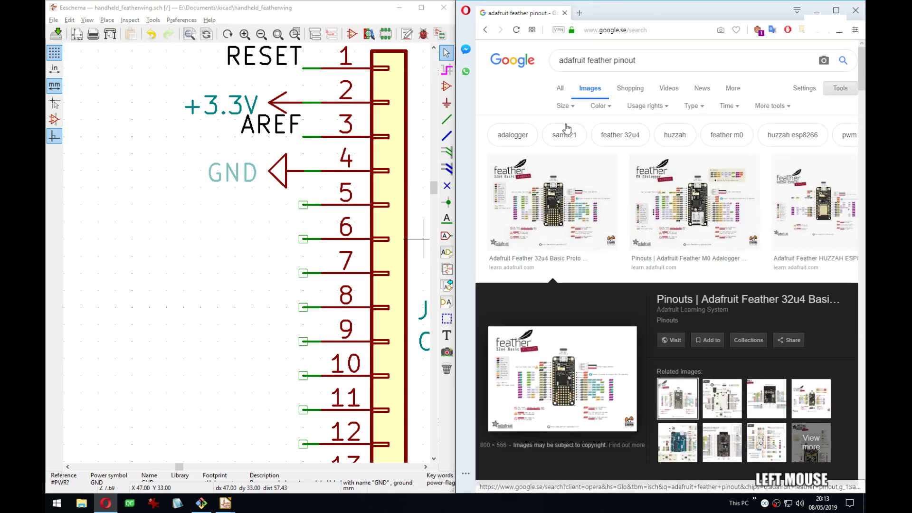
{"action": "left_click", "coordinate": [564, 106]}
{"action": "mouse_move", "coordinate": [585, 177]}
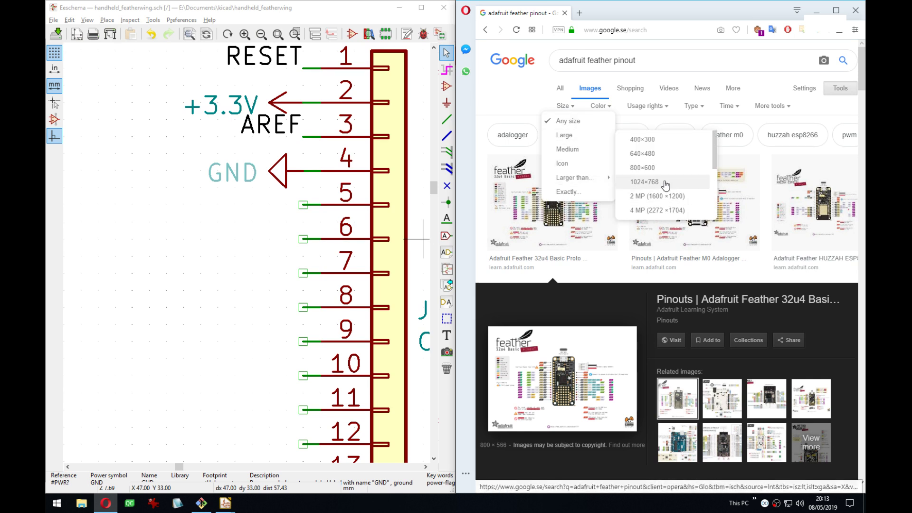
{"action": "left_click", "coordinate": [666, 196]}
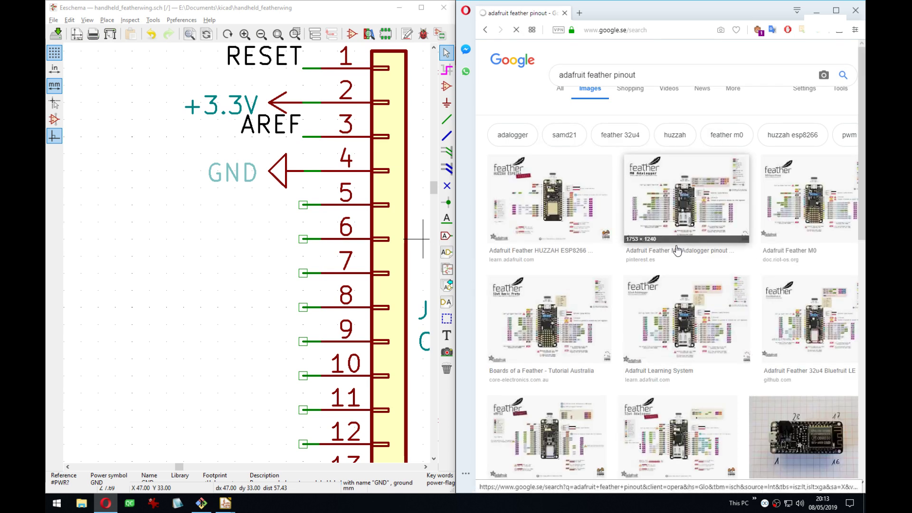
Open the Feather M0 Adalogger pinout image in its own browser tab, enlarged to show the labels of the 16-pin side.
{"action": "left_click", "coordinate": [698, 209]}
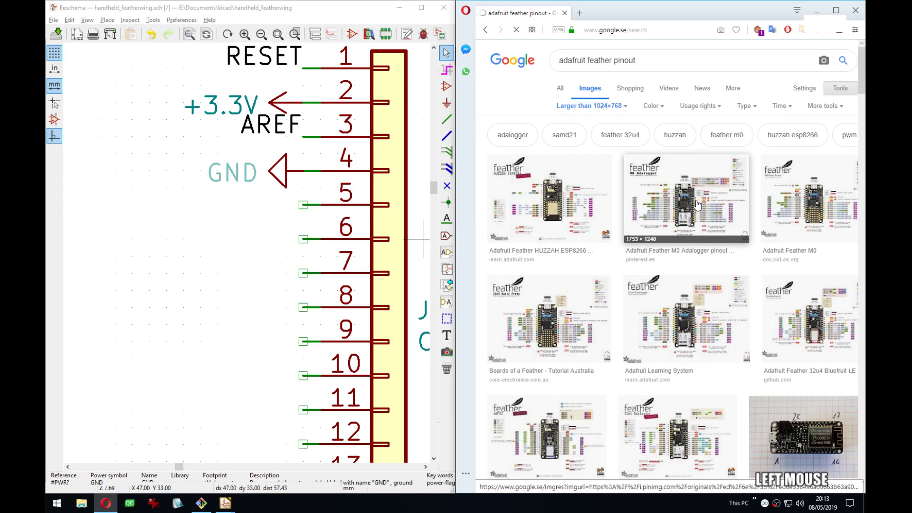
{"action": "right_click", "coordinate": [603, 305]}
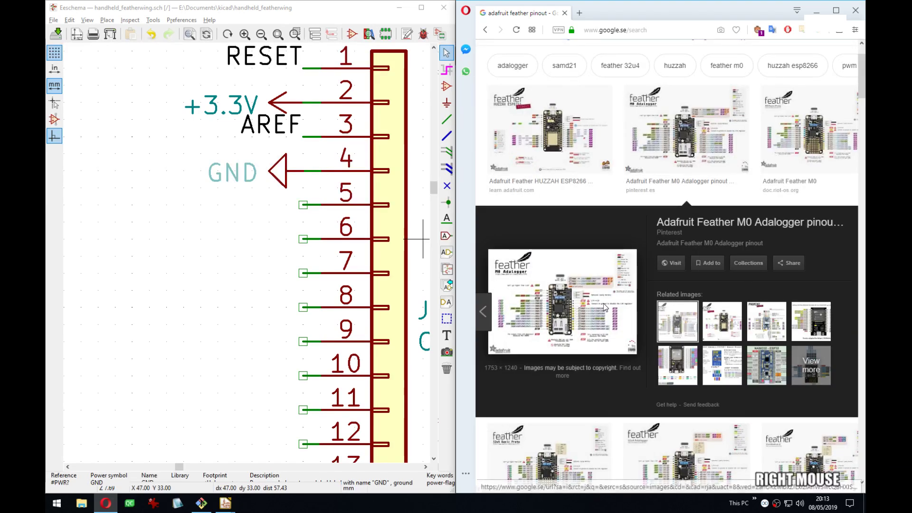
{"action": "left_click", "coordinate": [642, 421]}
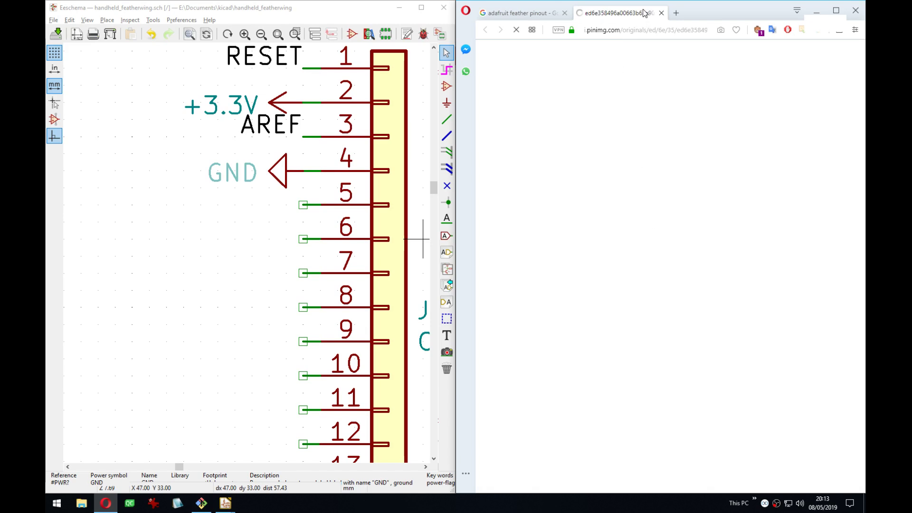
{"action": "left_click", "coordinate": [644, 249]}
{"action": "scroll", "coordinate": [644, 249], "scroll_direction": "down", "scroll_amount": 2}
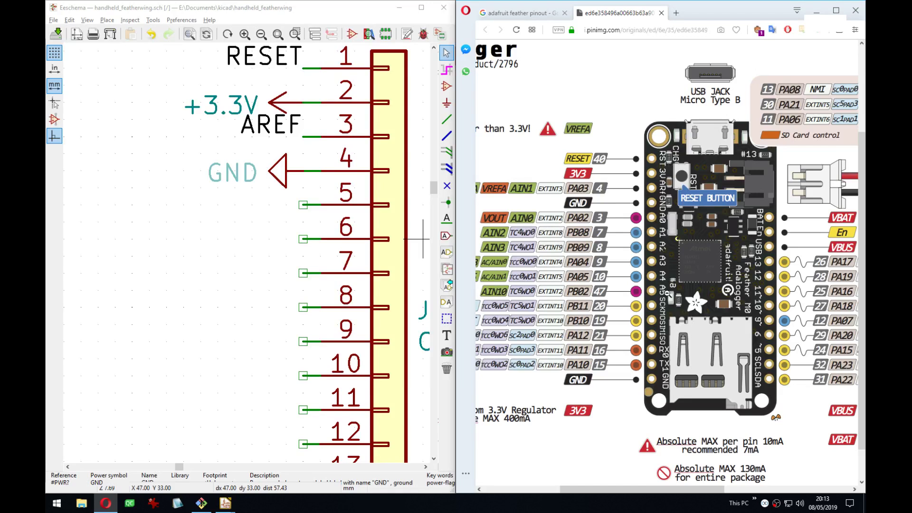
{"action": "mouse_move", "coordinate": [657, 489]}
{"action": "left_mouse_down"}
{"action": "mouse_move", "coordinate": [591, 493]}
{"action": "mouse_move", "coordinate": [639, 491]}
{"action": "left_mouse_up"}
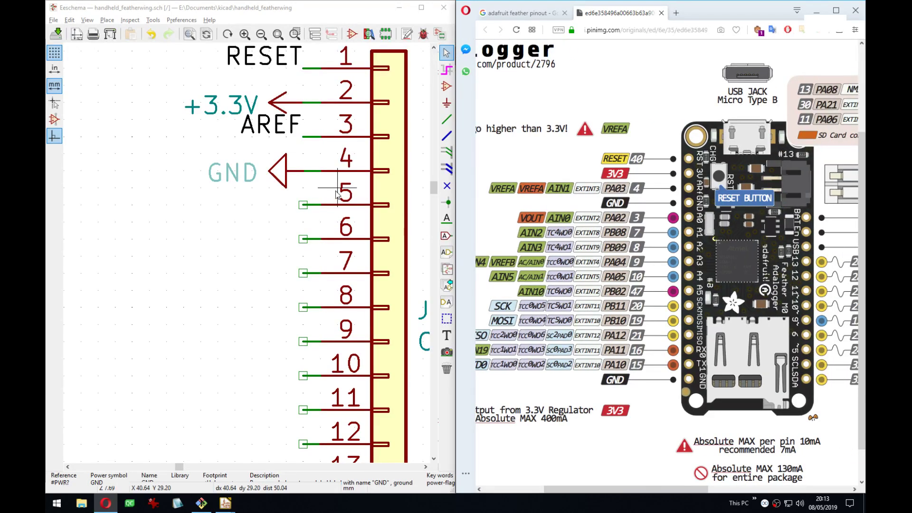
Add the net label A0 to the end of pin 5's wire stub, rotated so its text extends away from the connector.
{"action": "middle_click_drag", "start_coordinate": [338, 188], "coordinate": [317, 149]}
{"action": "left_click", "coordinate": [448, 220]}
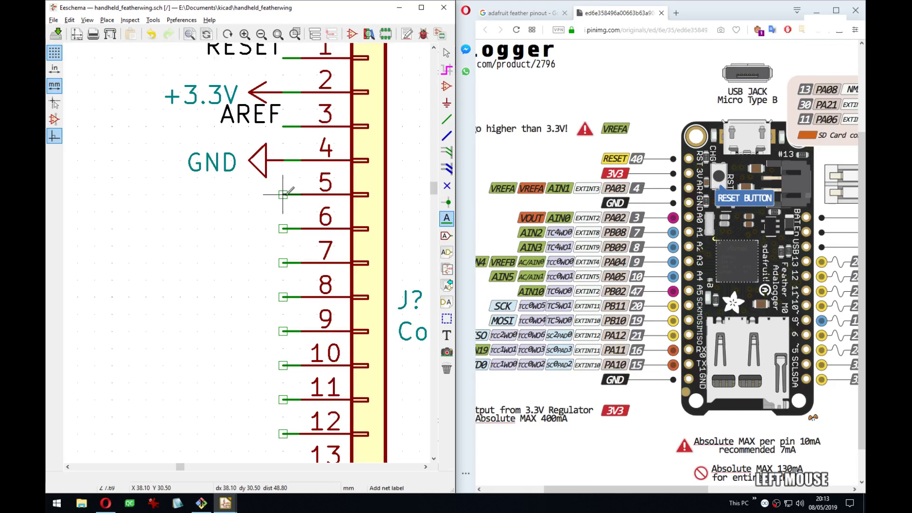
{"action": "left_click", "coordinate": [283, 181]}
{"action": "type", "text": "A0rr"}
{"action": "key", "text": "Return"}
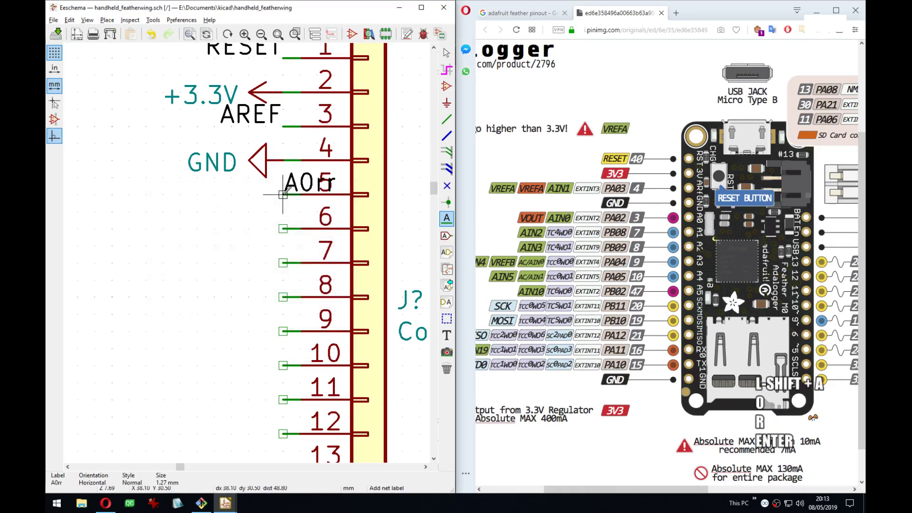
{"action": "left_click", "coordinate": [283, 193]}
{"action": "left_click", "coordinate": [283, 176]}
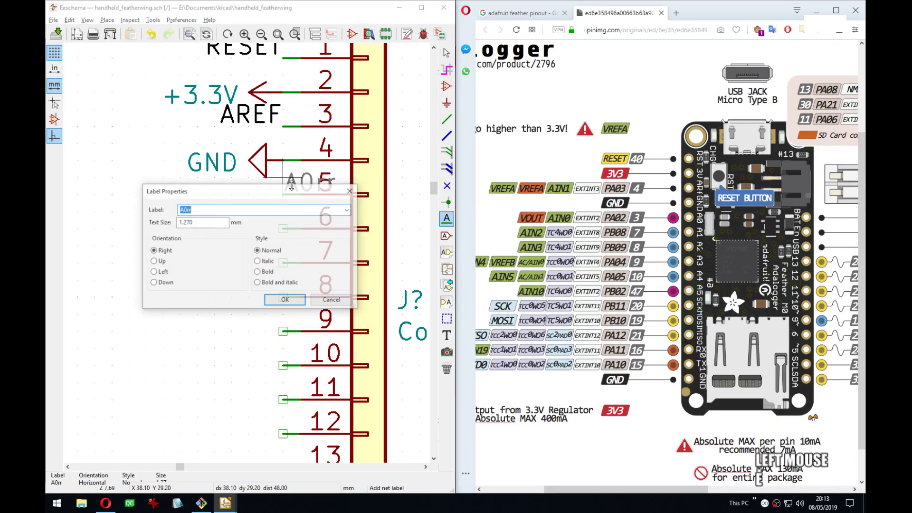
{"action": "left_click", "coordinate": [238, 213]}
{"action": "key", "text": "BackSpace"}
{"action": "key", "text": "BackSpace"}
{"action": "key", "text": "Return"}
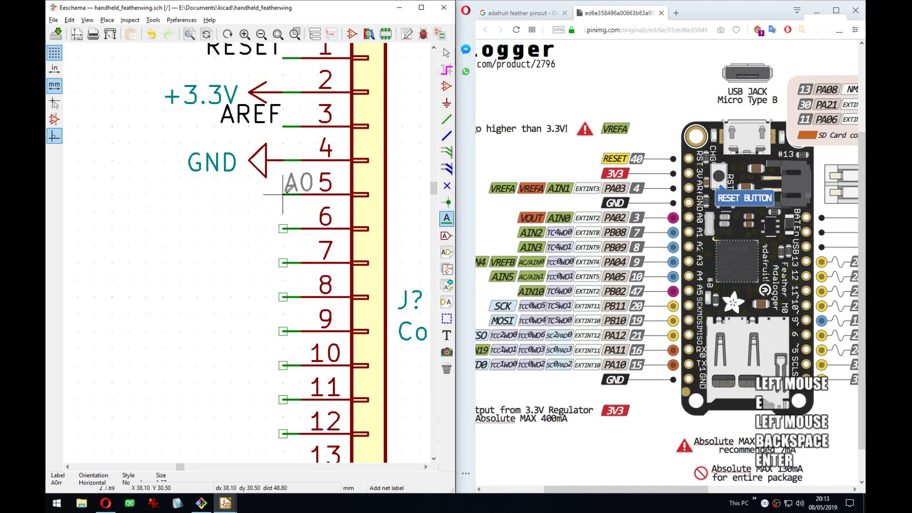
{"action": "key", "text": "r"}
{"action": "left_click", "coordinate": [283, 194]}
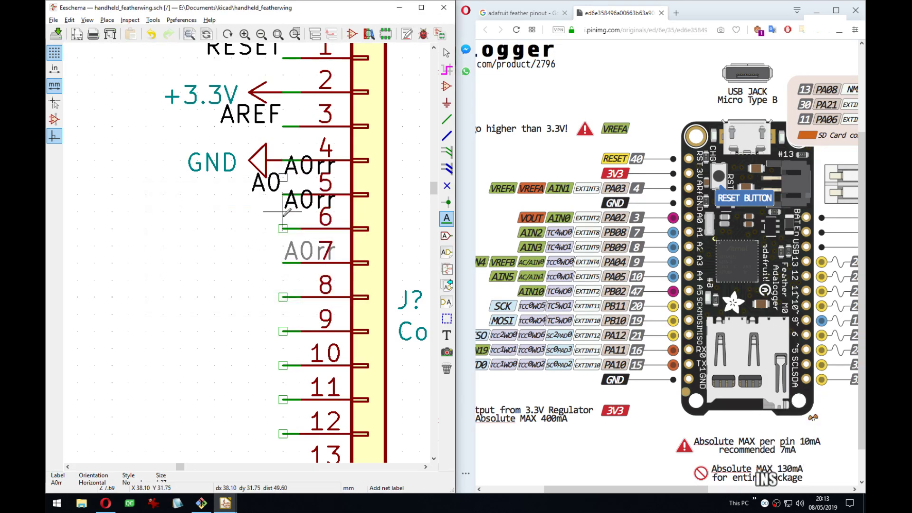
Undo the stray repeated A0rr labels around pins 5 to 7, keeping the A0 label.
{"action": "key", "text": "Escape"}
{"action": "key", "text": "ctrl+z"}
{"action": "key", "text": "ctrl+z"}
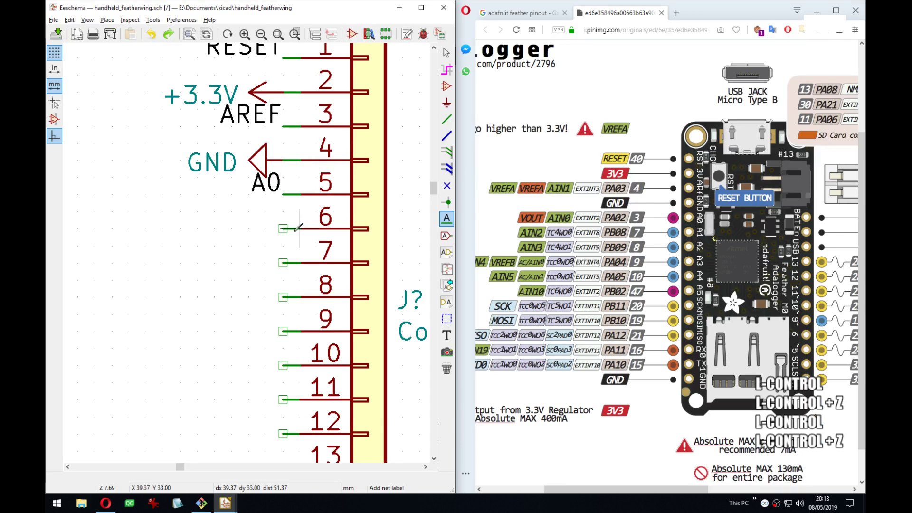
Add the net label A1 to the end of pin 6's wire stub, rotated so its text extends away from the connector.
{"action": "left_click", "coordinate": [286, 230]}
{"action": "type", "text": "A1"}
{"action": "key", "text": "Return"}
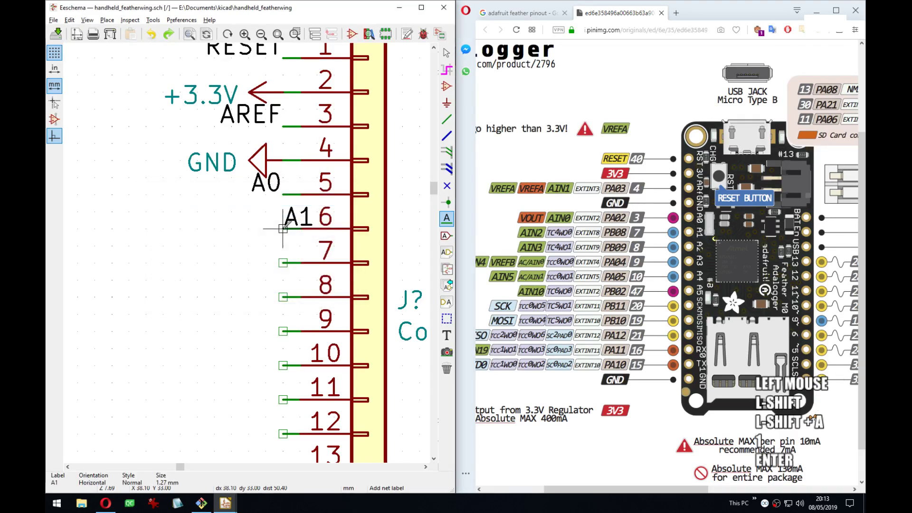
{"action": "key", "text": "r"}
{"action": "key", "text": "r"}
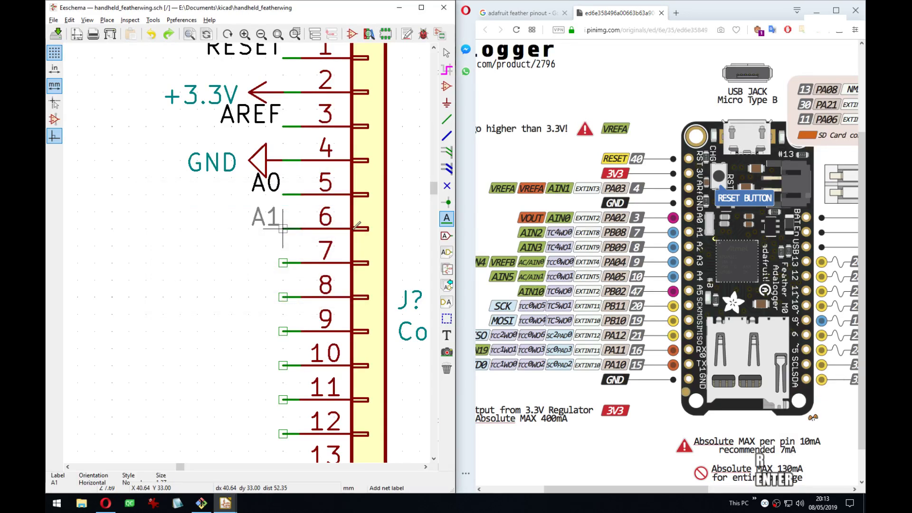
{"action": "scroll", "coordinate": [290, 234], "scroll_direction": "right", "scroll_amount": 1}
{"action": "left_click", "coordinate": [262, 228]}
{"action": "key", "text": "Insert"}
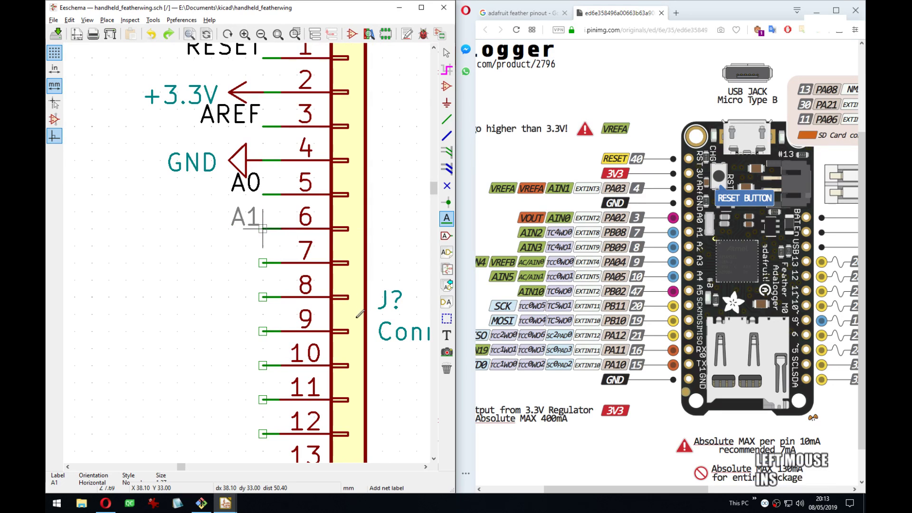
Relaunch KiCad from the desktop, continuing even though an instance is already running.
{"action": "middle_click", "coordinate": [354, 228]}
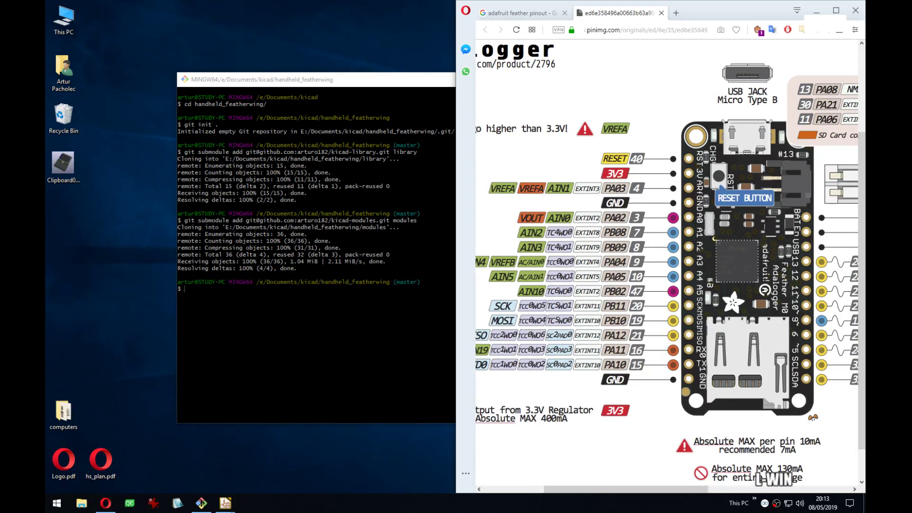
{"action": "key", "text": "super"}
{"action": "type", "text": "kicad"}
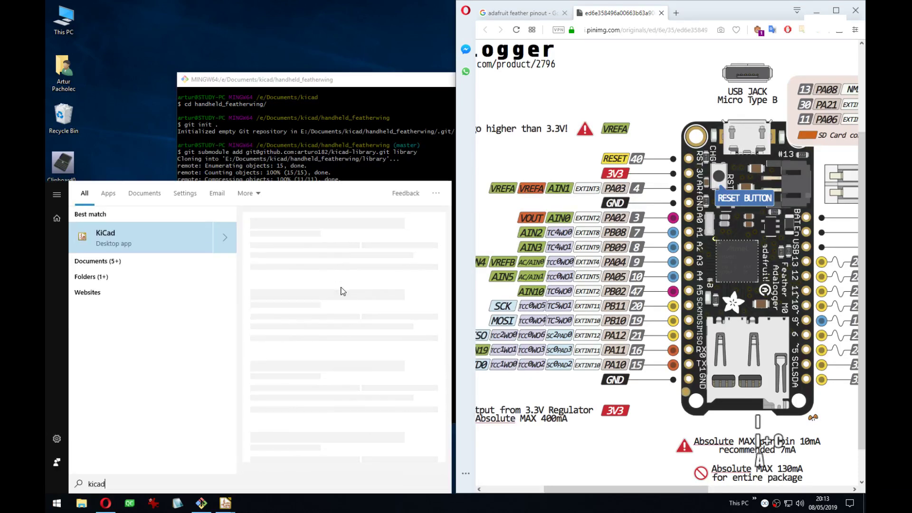
{"action": "key", "text": "Return"}
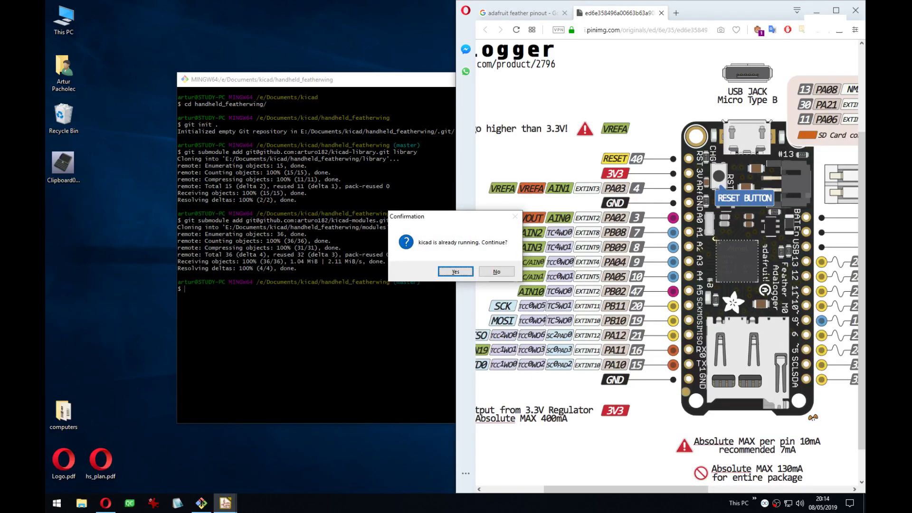
{"action": "key", "text": "Return"}
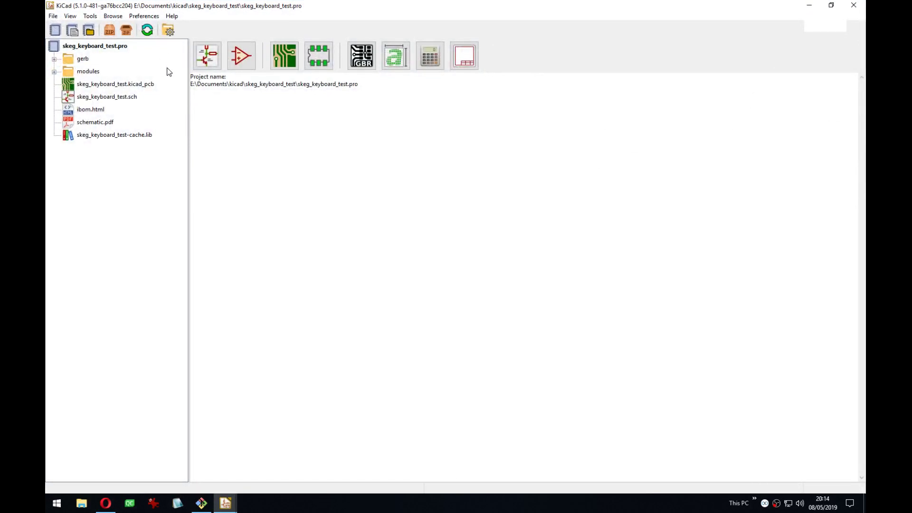
Open the handheld_featherwing project from the kicad documents folder and bring up its schematic.
{"action": "left_click", "coordinate": [53, 16]}
{"action": "left_click", "coordinate": [79, 46]}
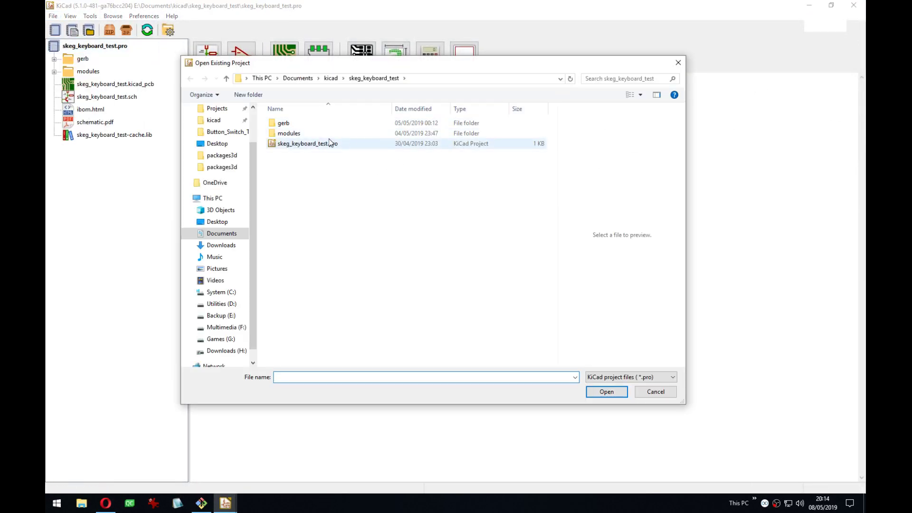
{"action": "left_click", "coordinate": [331, 78]}
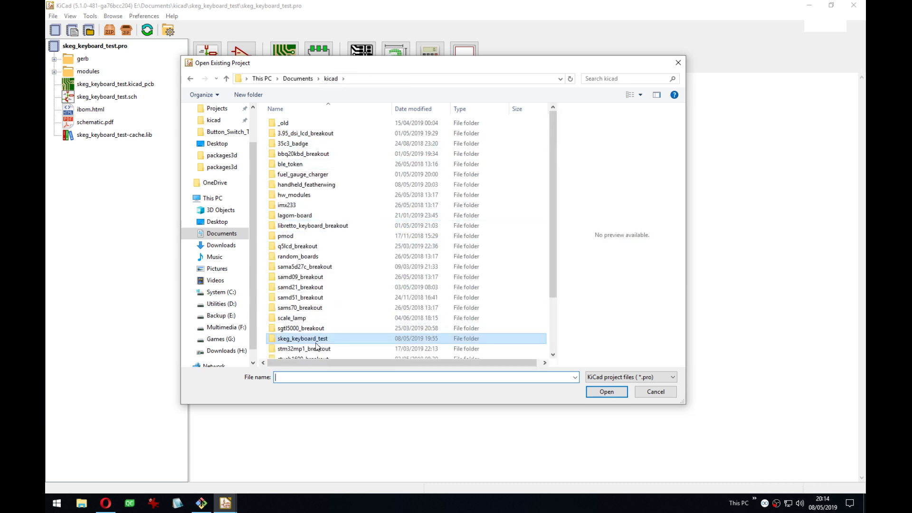
{"action": "double_click", "coordinate": [306, 184]}
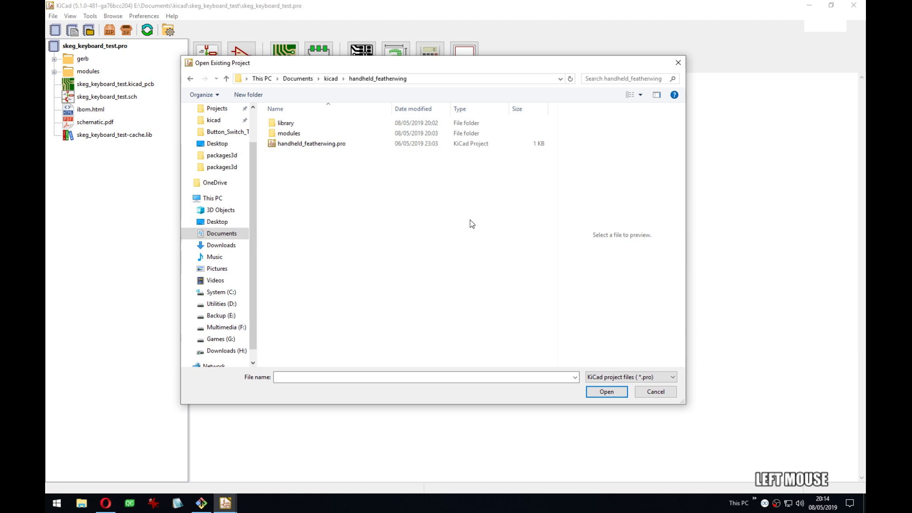
{"action": "double_click", "coordinate": [307, 145]}
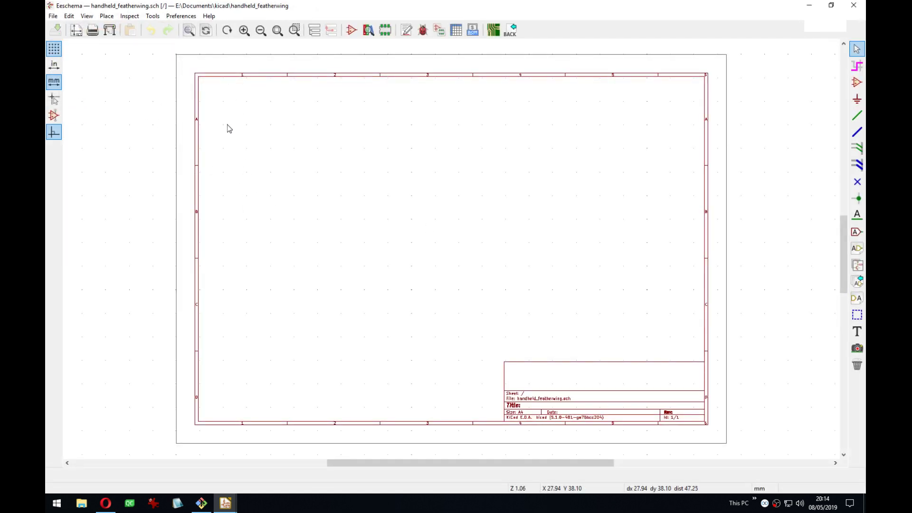
Place the generic single-row connector Conn_01x16 in the upper part of the empty schematic sheet.
{"action": "scroll", "coordinate": [227, 125], "scroll_direction": "up", "scroll_amount": 2}
{"action": "middle_click_drag", "start_coordinate": [450, 252], "coordinate": [390, 244]}
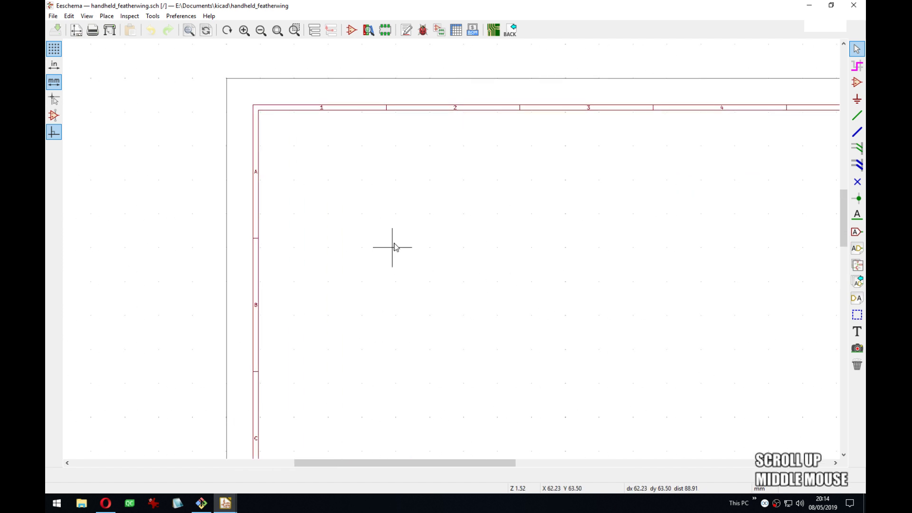
{"action": "key", "text": "a"}
{"action": "left_click", "coordinate": [372, 214]}
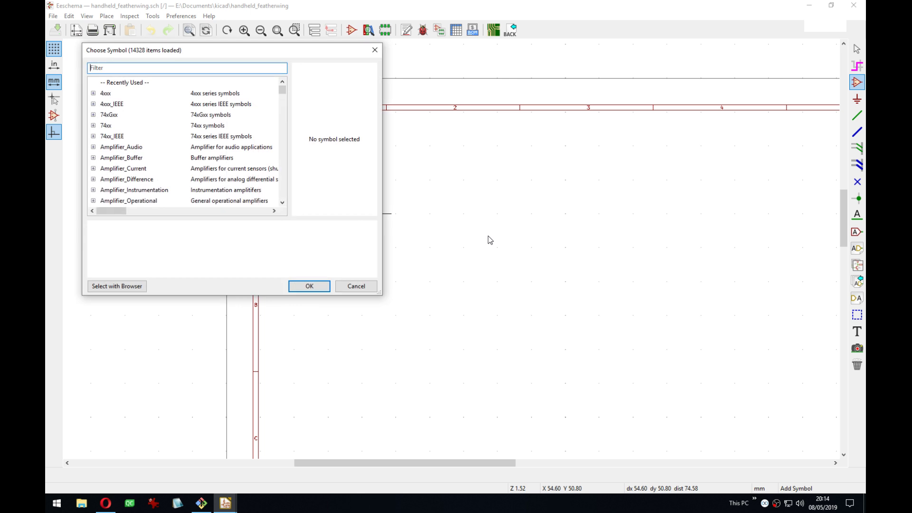
{"action": "type", "text": "1x16"}
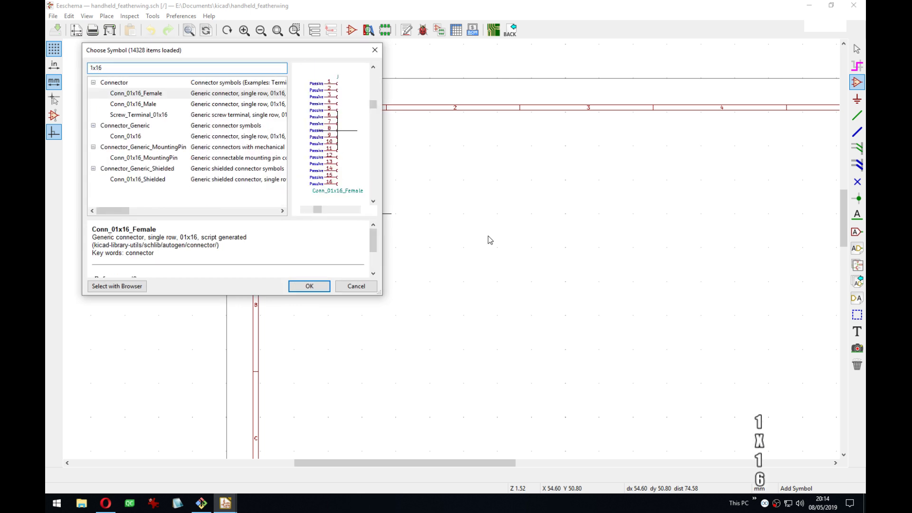
{"action": "key", "text": "Down"}
{"action": "key", "text": "Down"}
{"action": "key", "text": "Down"}
{"action": "key", "text": "Return"}
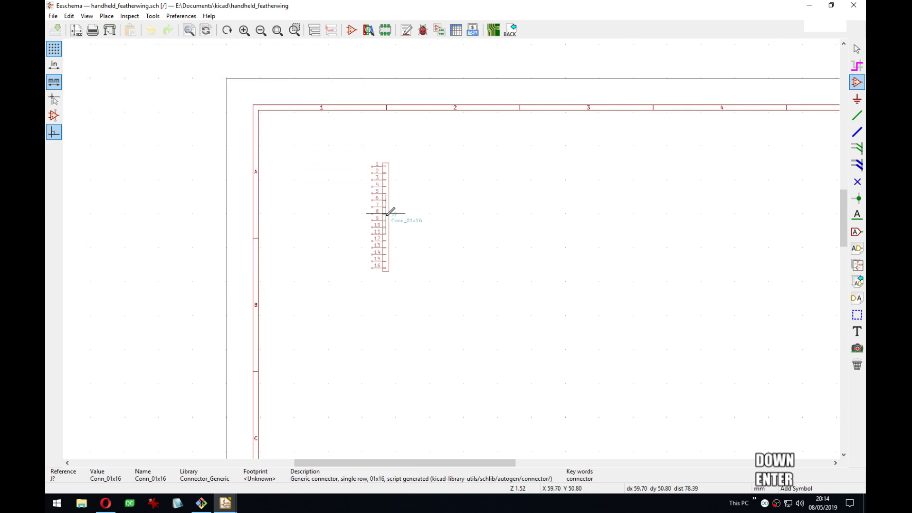
{"action": "scroll", "coordinate": [386, 214], "scroll_direction": "up", "scroll_amount": 4}
{"action": "left_click", "coordinate": [393, 202]}
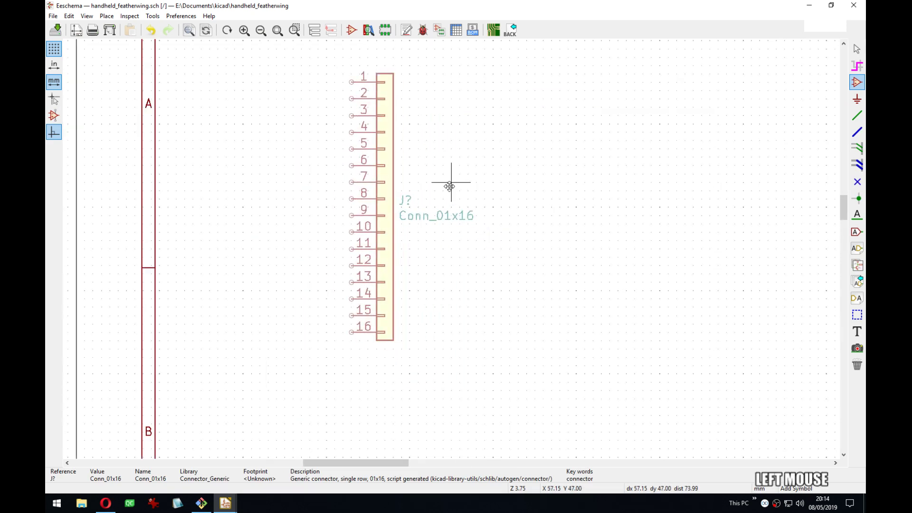
{"action": "middle_click_drag", "start_coordinate": [449, 186], "coordinate": [496, 222]}
{"action": "key", "text": "w"}
{"action": "left_click", "coordinate": [398, 117]}
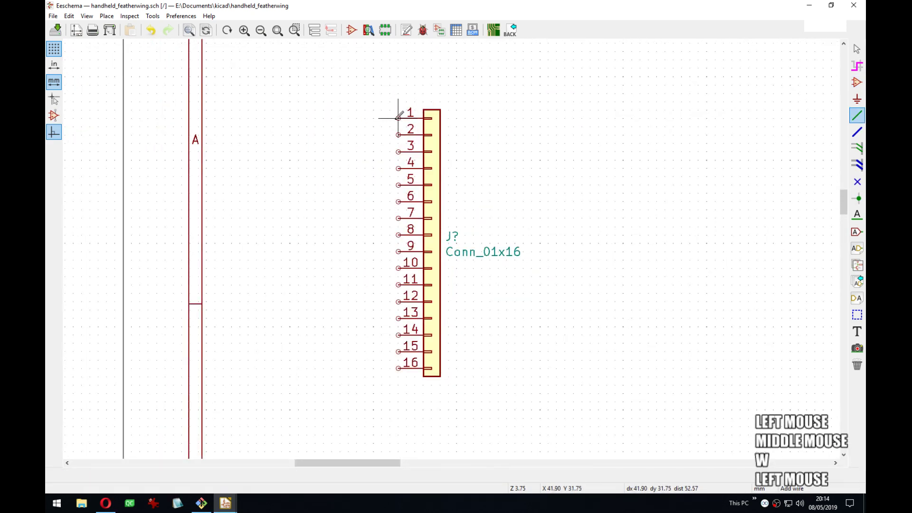
{"action": "key", "text": "Escape"}
{"action": "key", "text": "w"}
{"action": "left_click", "coordinate": [432, 134]}
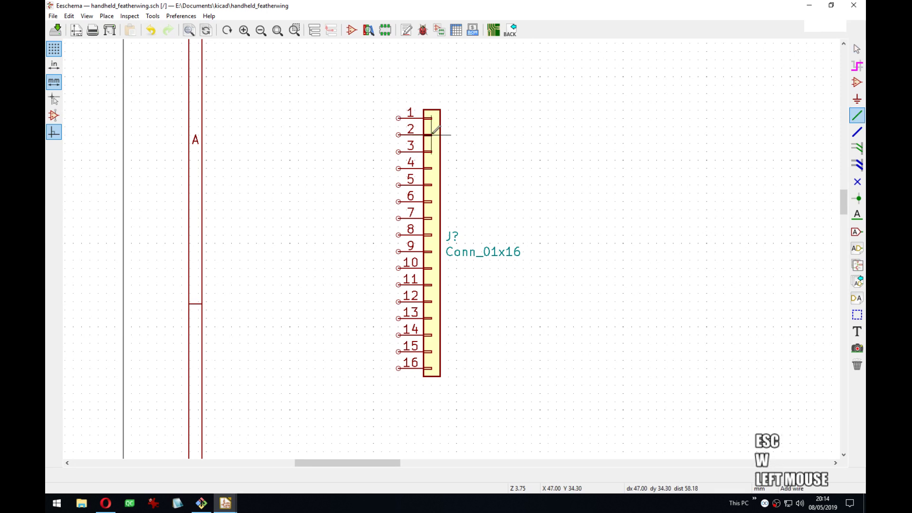
Draw a wire stub about 1.27 mm long outward from pin 1 of the connector and save the schematic.
{"action": "scroll", "coordinate": [398, 118], "scroll_direction": "up", "scroll_amount": 4}
{"action": "key", "text": "w"}
{"action": "left_click", "coordinate": [451, 249]}
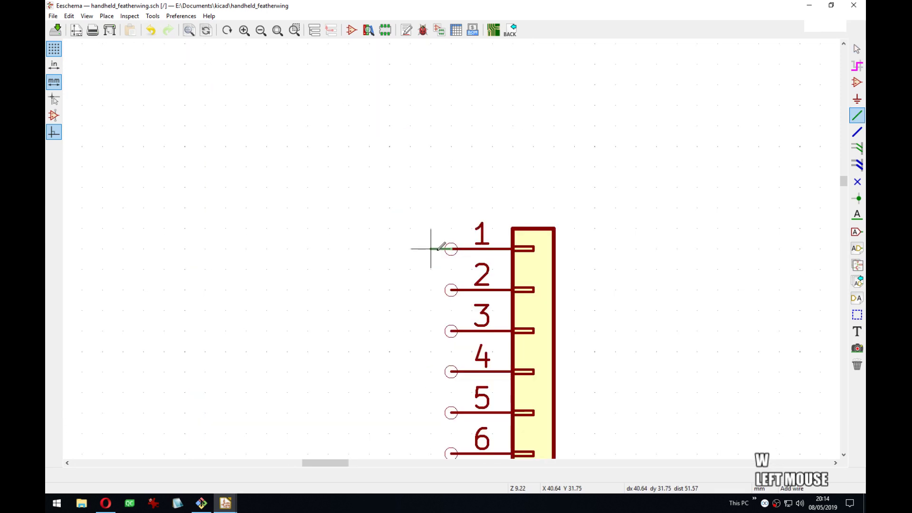
{"action": "left_click", "coordinate": [430, 248]}
{"action": "middle_click_drag", "start_coordinate": [494, 306], "coordinate": [467, 179]}
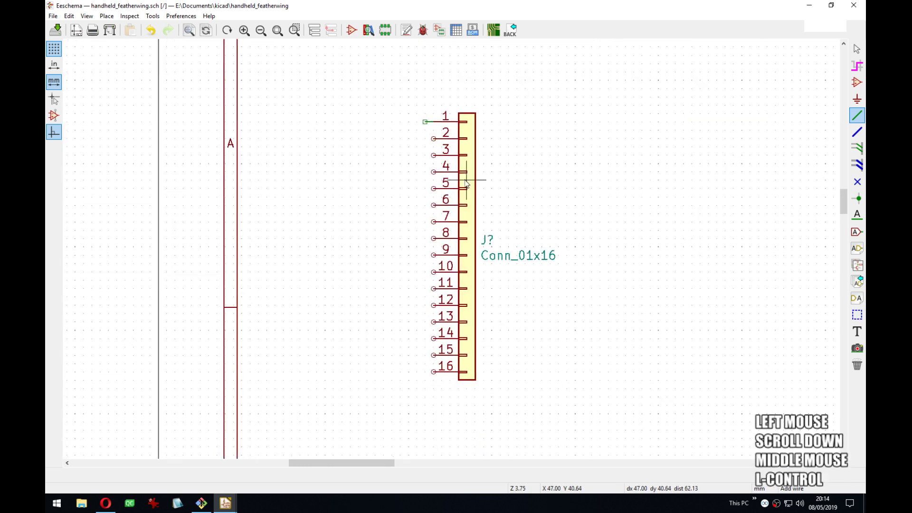
{"action": "key", "text": "ctrl+s"}
Repeat the wire stub on pins 2 to 16 of the connector and save the schematic.
{"action": "key", "text": "Insert"}
{"action": "key", "text": "Insert"}
{"action": "key", "text": "Insert"}
{"action": "key", "text": "Insert"}
{"action": "key", "text": "Insert"}
{"action": "key", "text": "Insert"}
{"action": "key", "text": "Insert"}
{"action": "key", "text": "Insert"}
{"action": "key", "text": "Insert"}
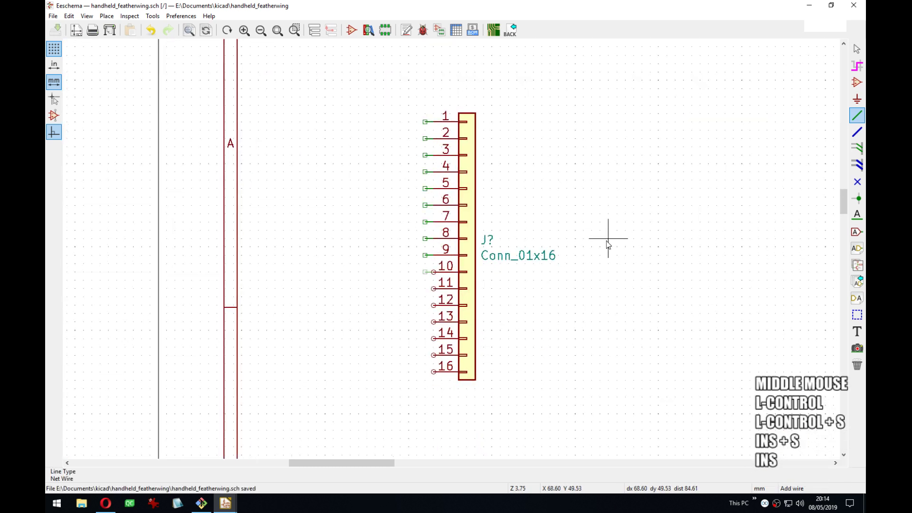
{"action": "key", "text": "Insert"}
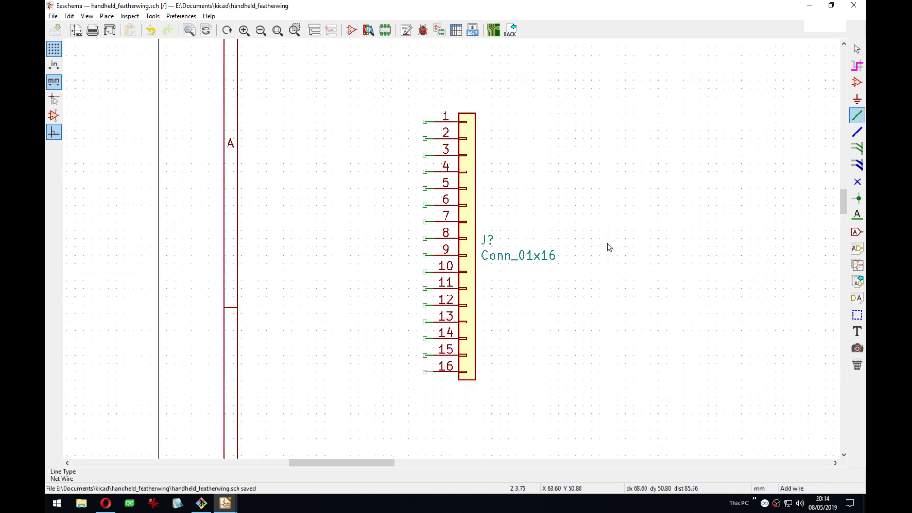
{"action": "key", "text": "ctrl+s"}
{"action": "middle_click_drag", "start_coordinate": [483, 172], "coordinate": [467, 195]}
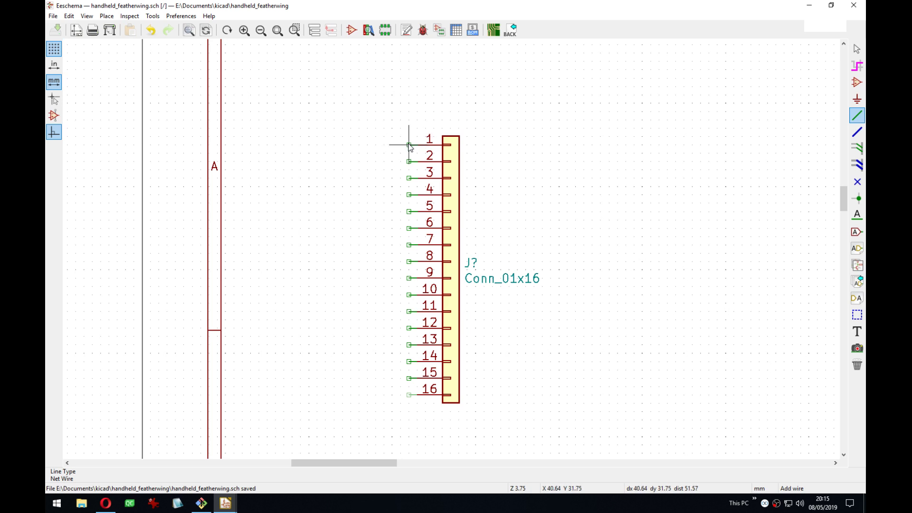
{"action": "middle_click_drag", "start_coordinate": [410, 146], "coordinate": [419, 123]}
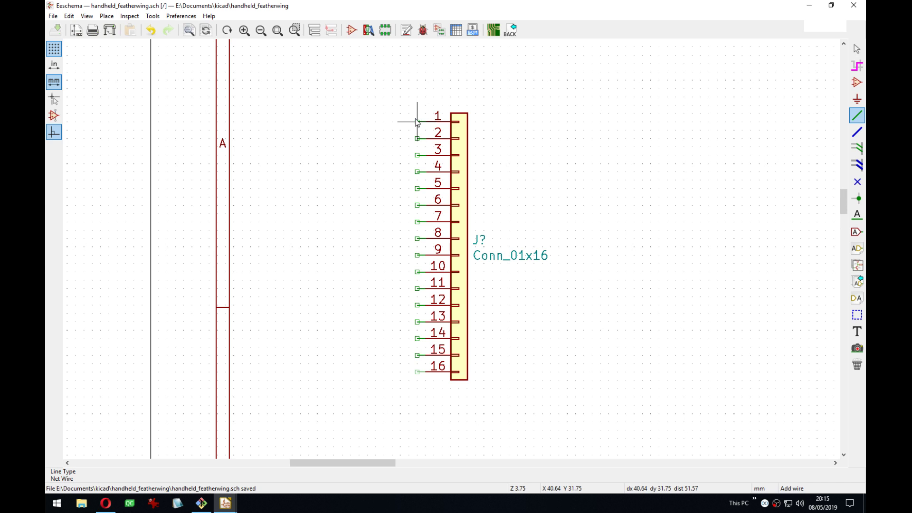
{"action": "middle_click_drag", "start_coordinate": [424, 193], "coordinate": [427, 214]}
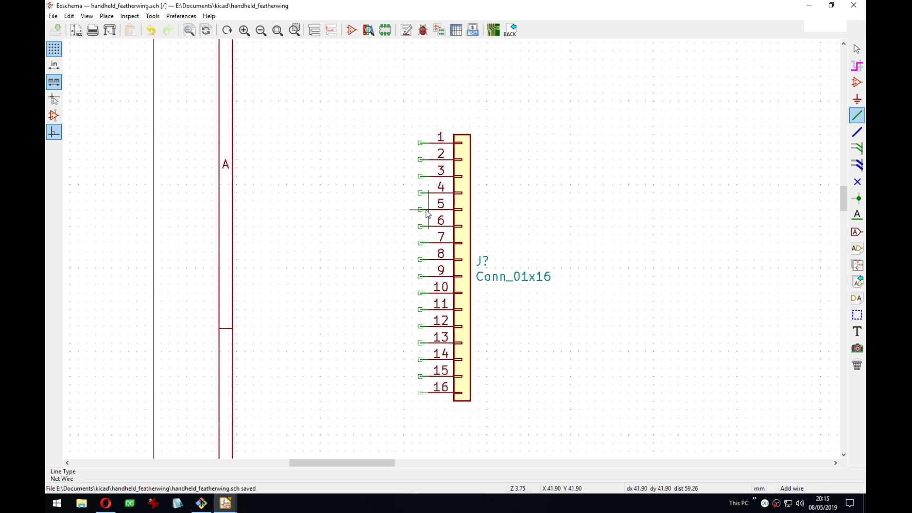
{"action": "middle_click_drag", "start_coordinate": [399, 228], "coordinate": [381, 223]}
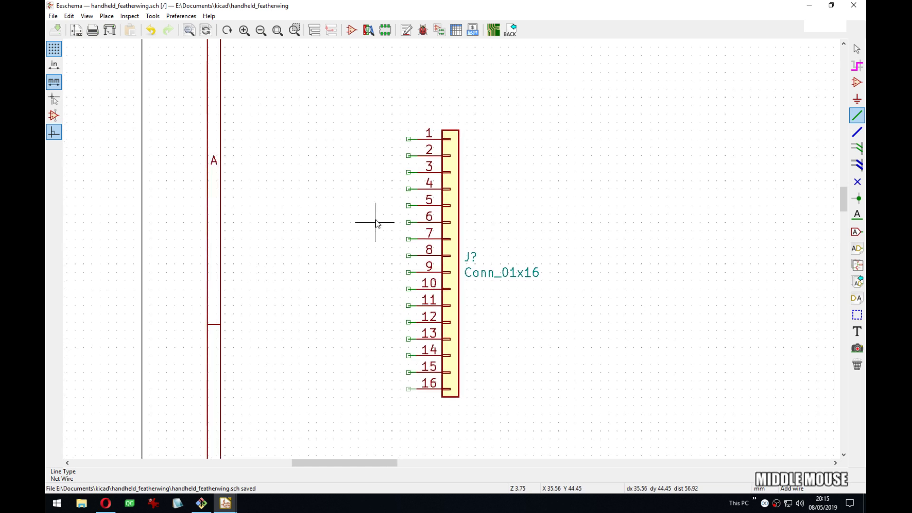
Arrange the schematic side by side with the browser window showing the Feather pinout, and save the schematic.
{"action": "key", "text": "super+Left"}
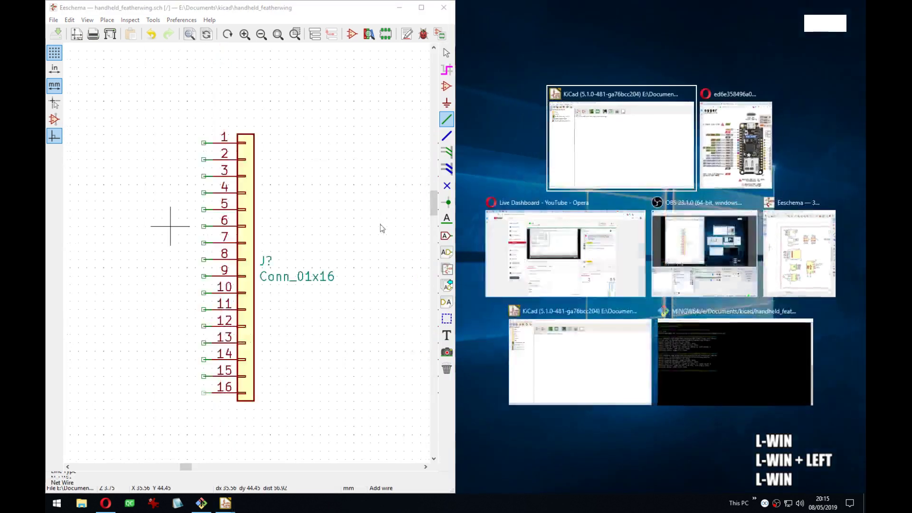
{"action": "left_click", "coordinate": [736, 142]}
{"action": "middle_click_drag", "start_coordinate": [312, 201], "coordinate": [361, 191]}
{"action": "key", "text": "ctrl+s"}
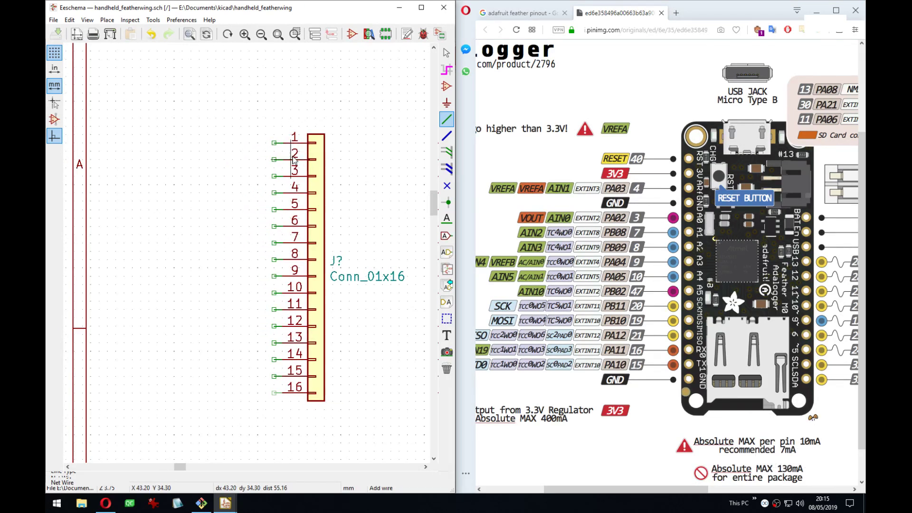
Add the overlined net label ~RESET~ to pin 1's wire stub, rotated so its text extends away from the connector.
{"action": "key", "text": "l"}
{"action": "left_click", "coordinate": [280, 143]}
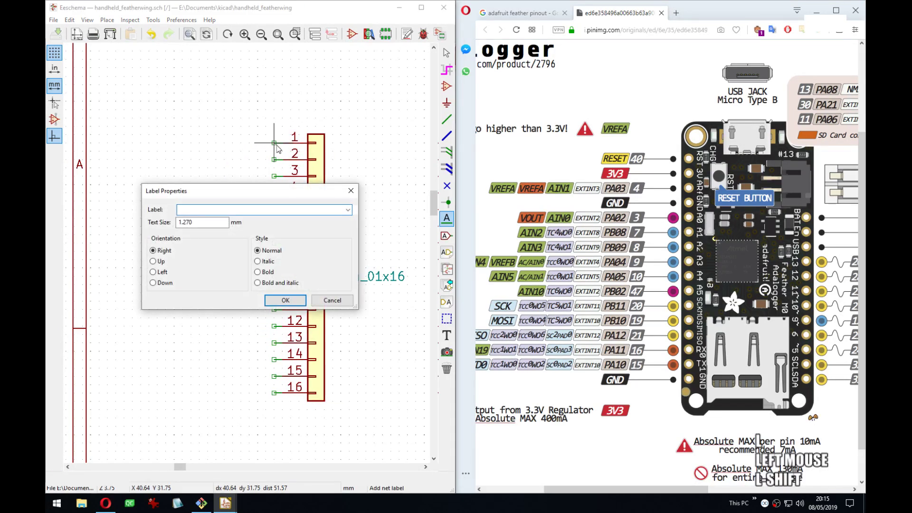
{"action": "type", "text": "~~"}
{"action": "key", "text": "Left"}
{"action": "type", "text": "RESET"}
{"action": "key", "text": "Return"}
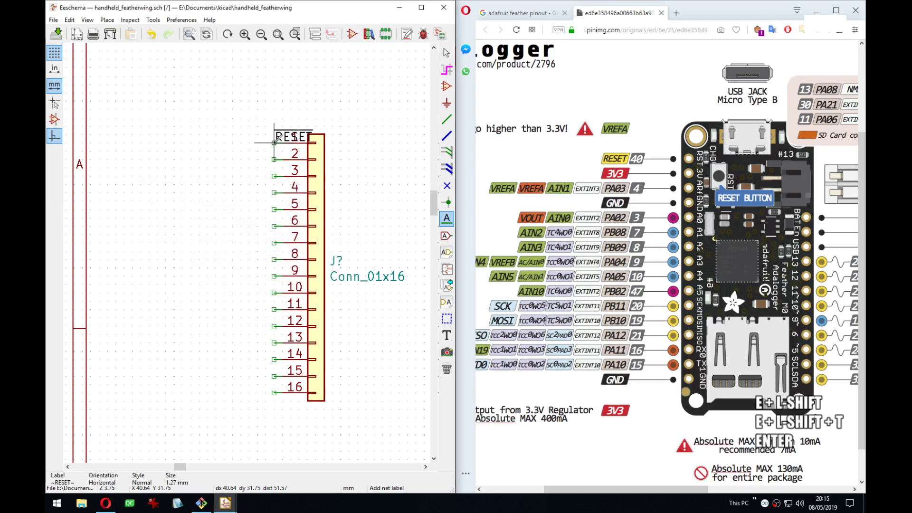
{"action": "key", "text": "r"}
{"action": "key", "text": "Return"}
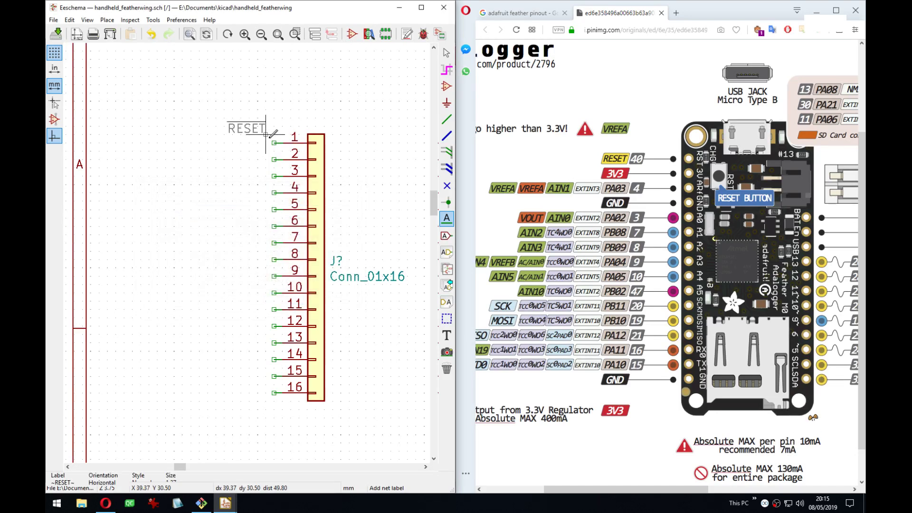
{"action": "left_click", "coordinate": [274, 142]}
Add the net label AREF to the end of pin 3's wire stub, with its text extending away from the connector.
{"action": "left_click", "coordinate": [274, 159]}
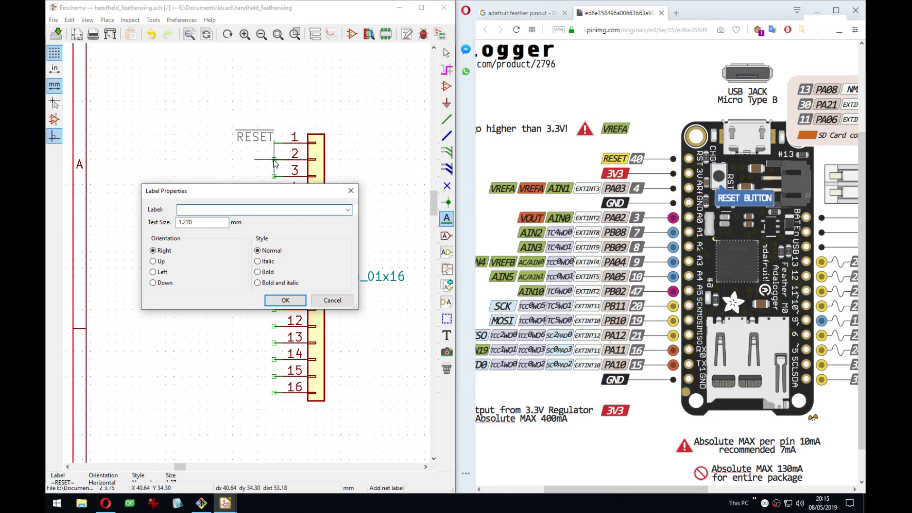
{"action": "type", "text": "AREF"}
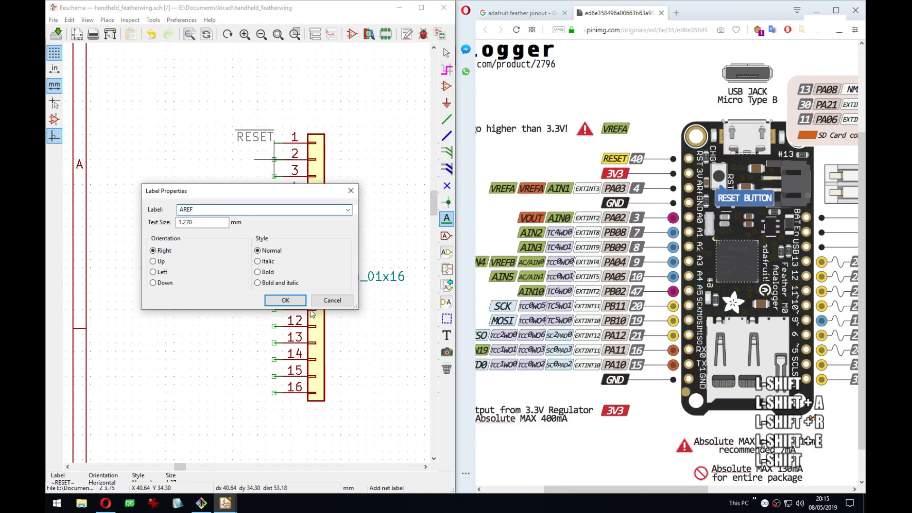
{"action": "left_click", "coordinate": [286, 300]}
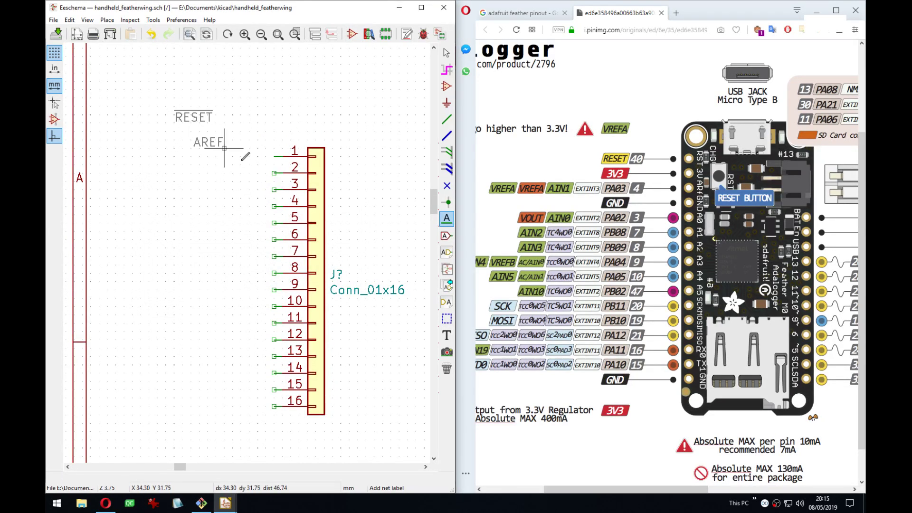
{"action": "key", "text": "Escape"}
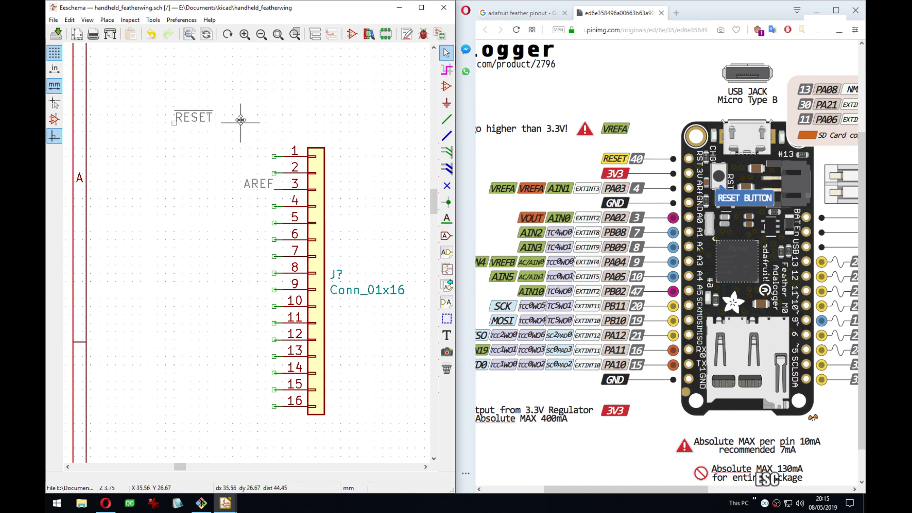
Move the detached RESET label back to the end of pin 1's wire stub, rotated to face away from the connector.
{"action": "middle_click_drag", "start_coordinate": [223, 123], "coordinate": [231, 111]}
{"action": "left_click", "coordinate": [189, 119]}
{"action": "key", "text": "m"}
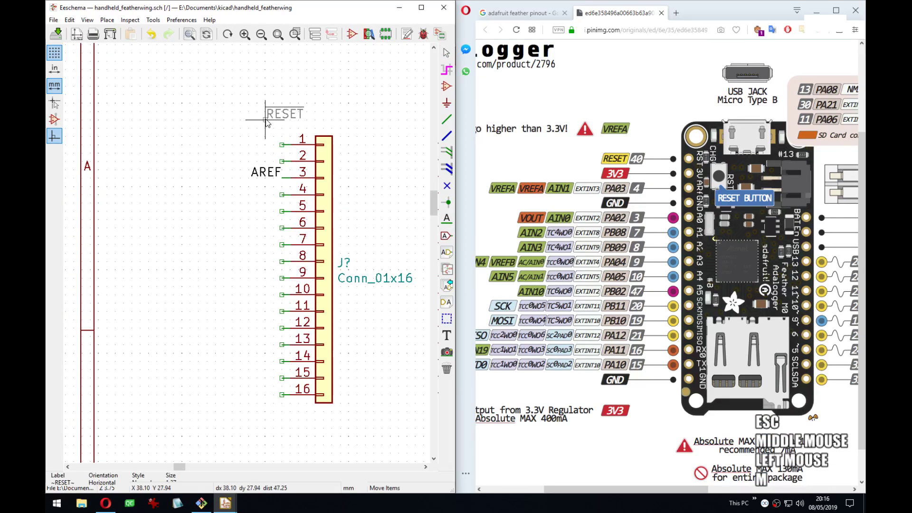
{"action": "key", "text": "r"}
{"action": "left_click", "coordinate": [282, 149]}
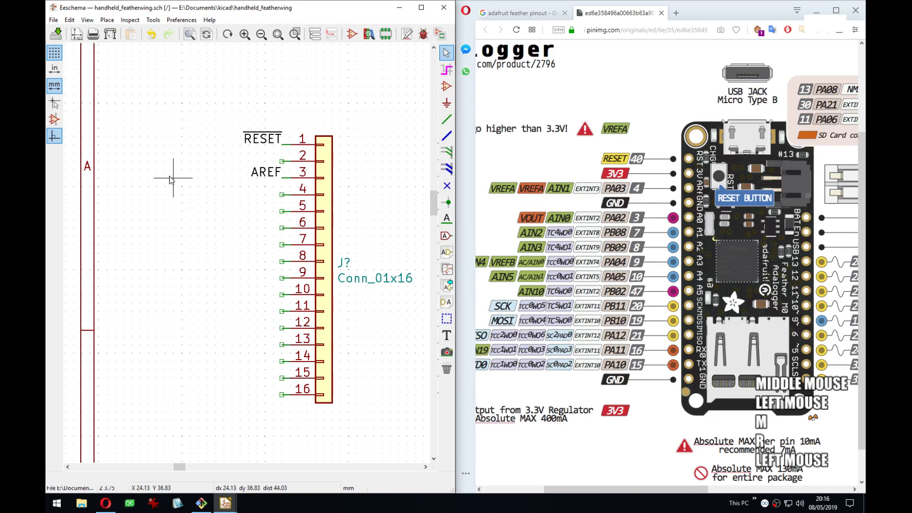
{"action": "middle_click_drag", "start_coordinate": [234, 203], "coordinate": [252, 205]}
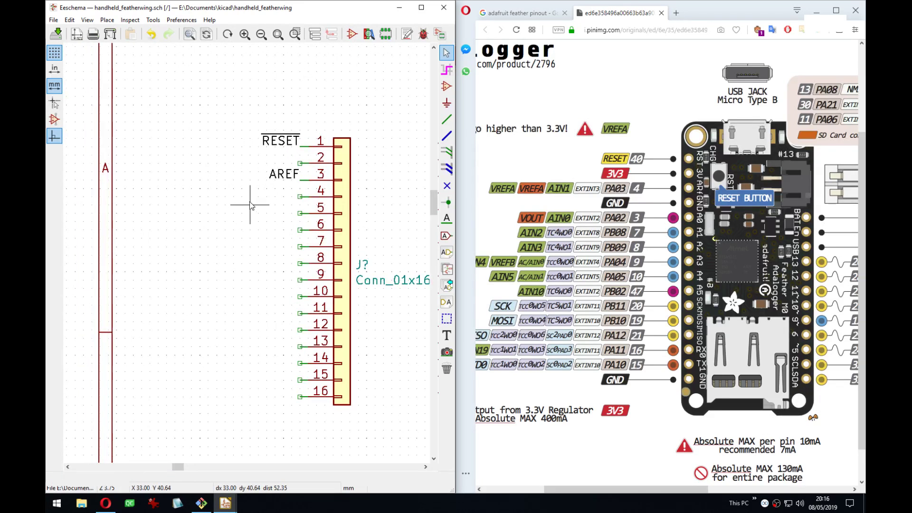
Place a +3.3V power symbol at the end of pin 2's wire stub, rotated to point away from the connector.
{"action": "middle_click_drag", "start_coordinate": [251, 205], "coordinate": [235, 209]}
{"action": "key", "text": "p"}
{"action": "left_click", "coordinate": [217, 167]}
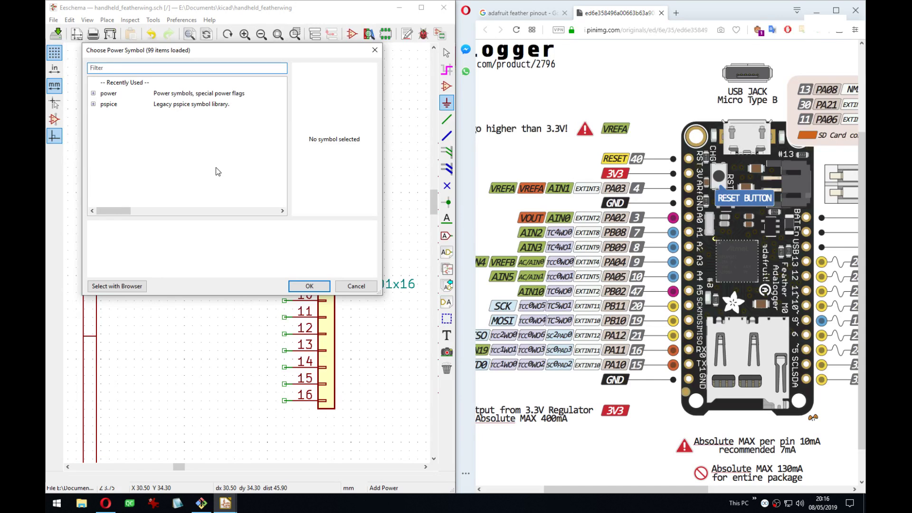
{"action": "type", "text": "3.3"}
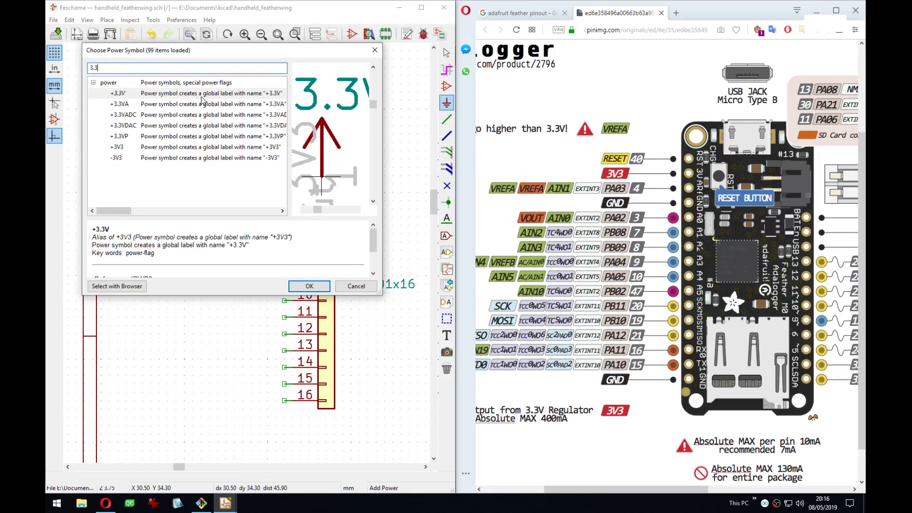
{"action": "double_click", "coordinate": [202, 94]}
{"action": "key", "text": "r"}
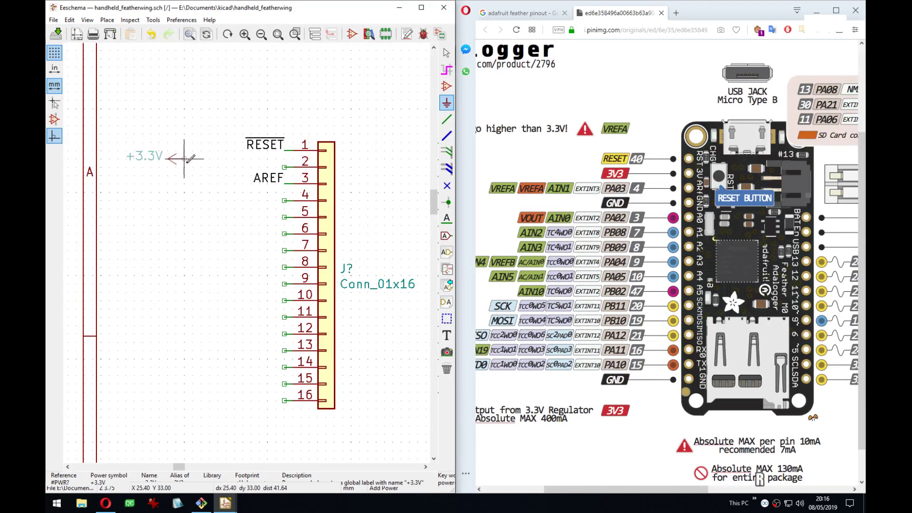
{"action": "left_click", "coordinate": [284, 167]}
Place a GND power symbol at the end of pin 4's wire stub, rotated away from the connector, and save the schematic.
{"action": "middle_click_drag", "start_coordinate": [266, 190], "coordinate": [298, 188]}
{"action": "left_click", "coordinate": [320, 196]}
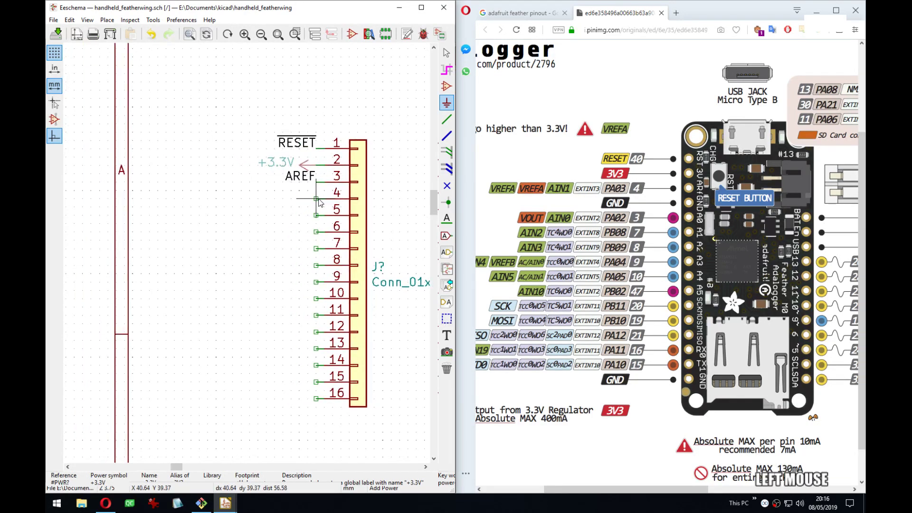
{"action": "type", "text": "GND"}
{"action": "key", "text": "Return"}
{"action": "key", "text": "Return"}
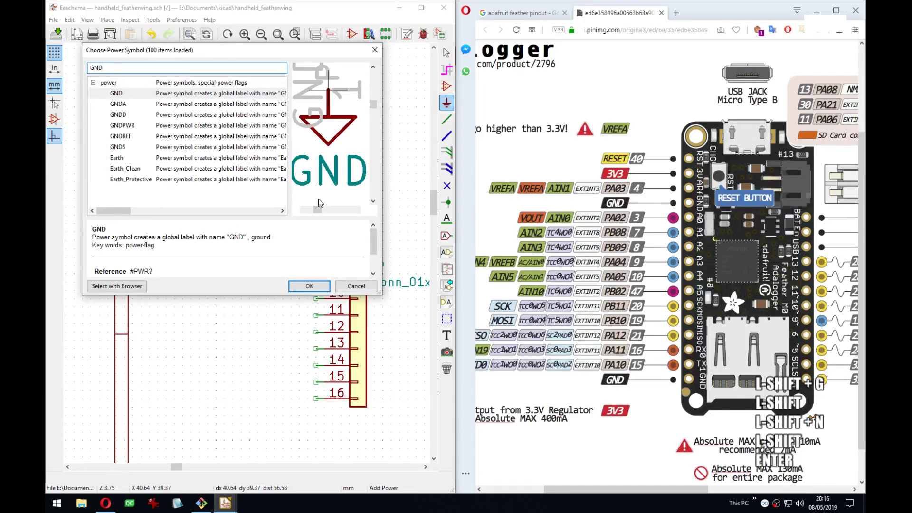
{"action": "key", "text": "r"}
{"action": "key", "text": "r"}
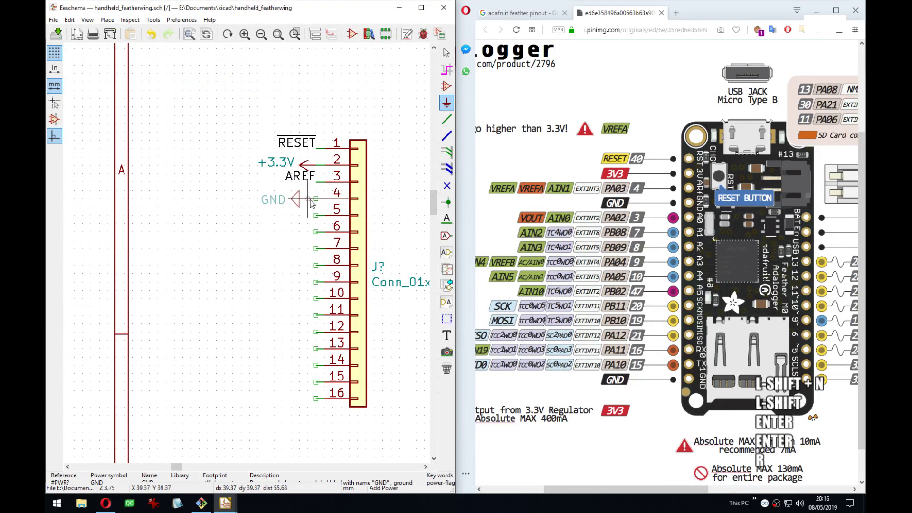
{"action": "left_click", "coordinate": [315, 198]}
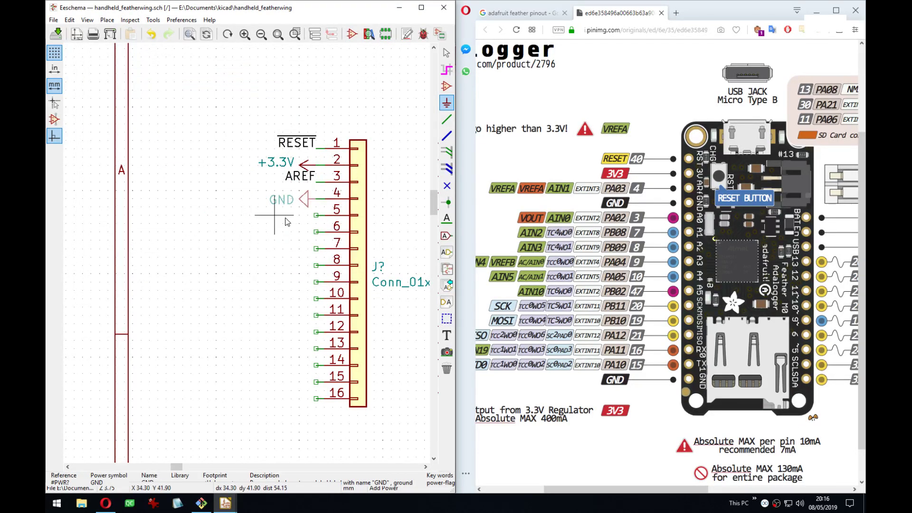
{"action": "middle_click_drag", "start_coordinate": [296, 238], "coordinate": [265, 226]}
{"action": "key", "text": "ctrl+s"}
{"action": "key", "text": "Escape"}
{"action": "left_click", "coordinate": [251, 212]}
{"action": "key", "text": "Escape"}
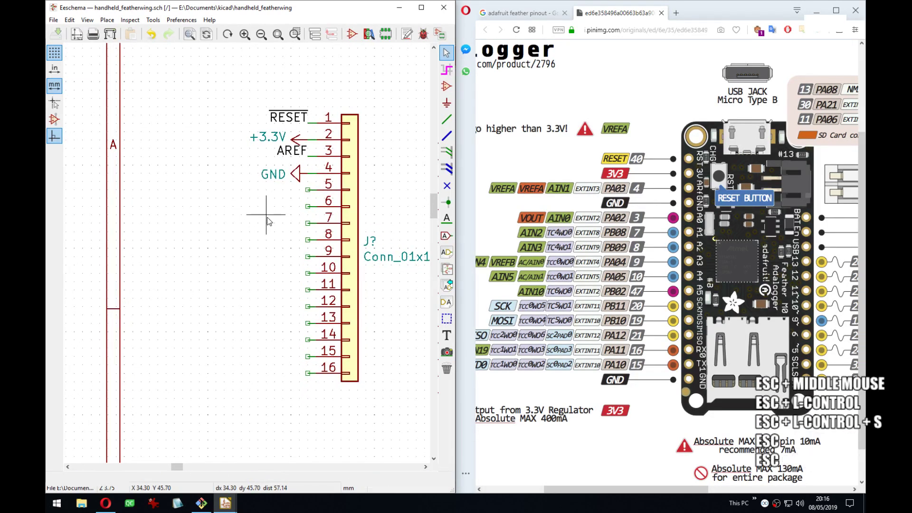
Add the net label A0 to pin 5's wire stub, with its text extending away from the connector, and save the schematic.
{"action": "key", "text": "l"}
{"action": "left_click", "coordinate": [308, 189]}
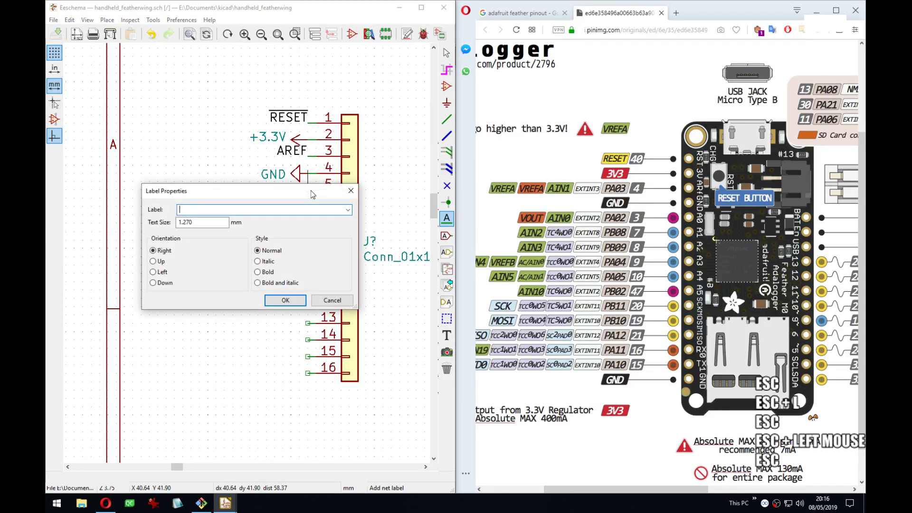
{"action": "type", "text": "A0"}
{"action": "key", "text": "Return"}
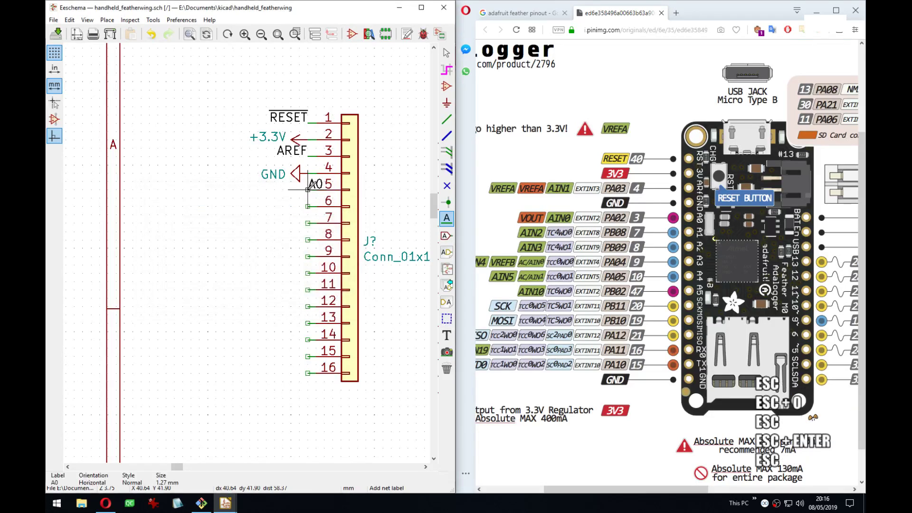
{"action": "left_click", "coordinate": [308, 189]}
{"action": "key", "text": "ctrl+s"}
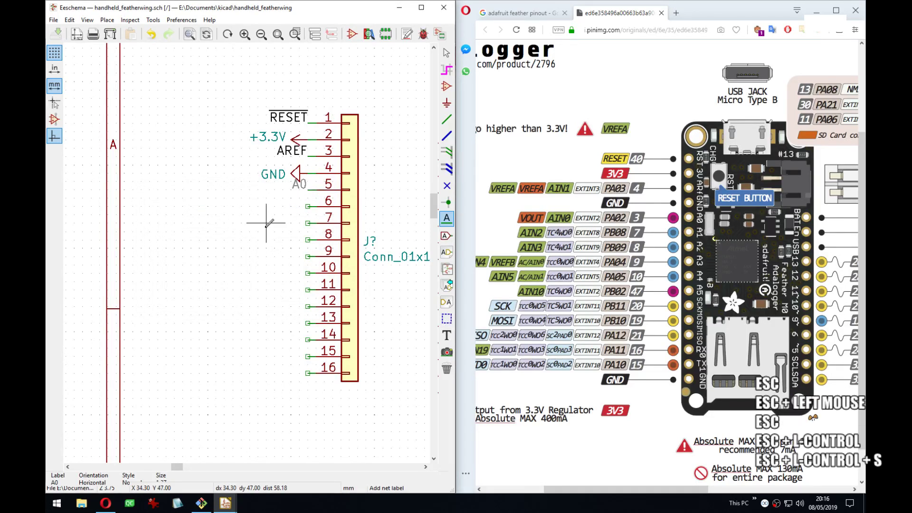
Try repeating the A0 label down the stubs of the following pins, and undo the extra copies.
{"action": "middle_click_drag", "start_coordinate": [266, 222], "coordinate": [264, 222]}
{"action": "key", "text": "Insert"}
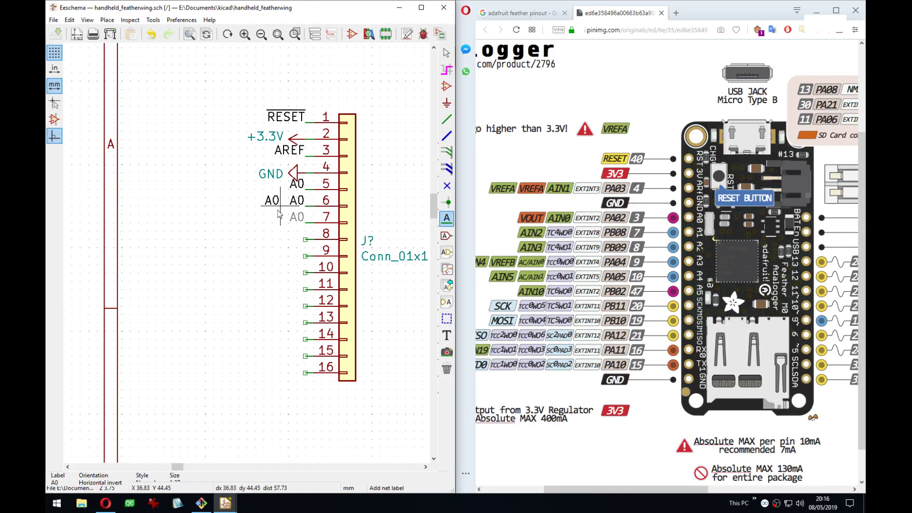
{"action": "key", "text": "Escape"}
{"action": "key", "text": "ctrl+z"}
{"action": "key", "text": "ctrl+z"}
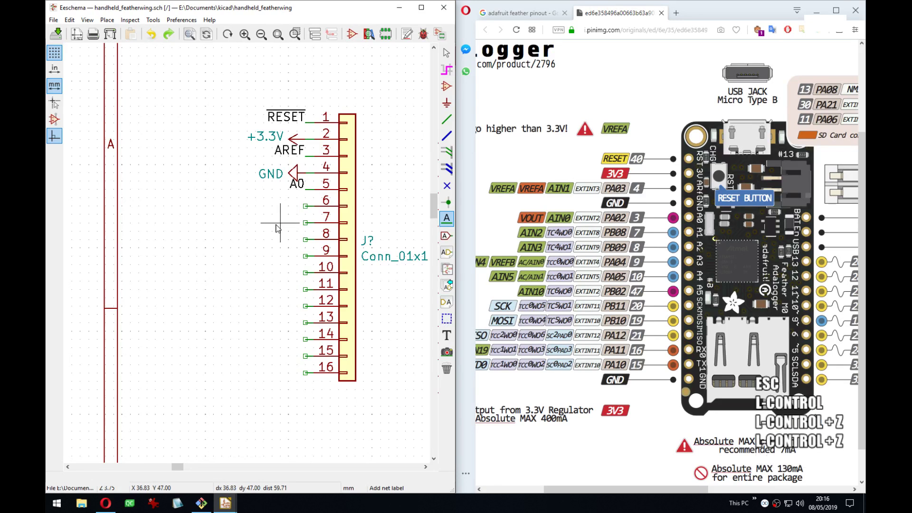
Try to add the net label A1 to pin 6's wire stub, rotated so its text extends away from the connector.
{"action": "left_click", "coordinate": [304, 206]}
{"action": "type", "text": "A1"}
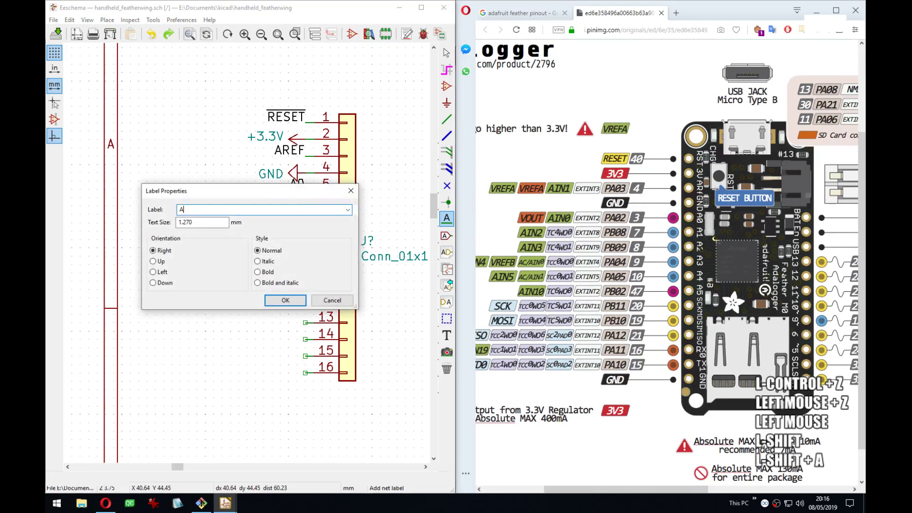
{"action": "key", "text": "Return"}
{"action": "key", "text": "r"}
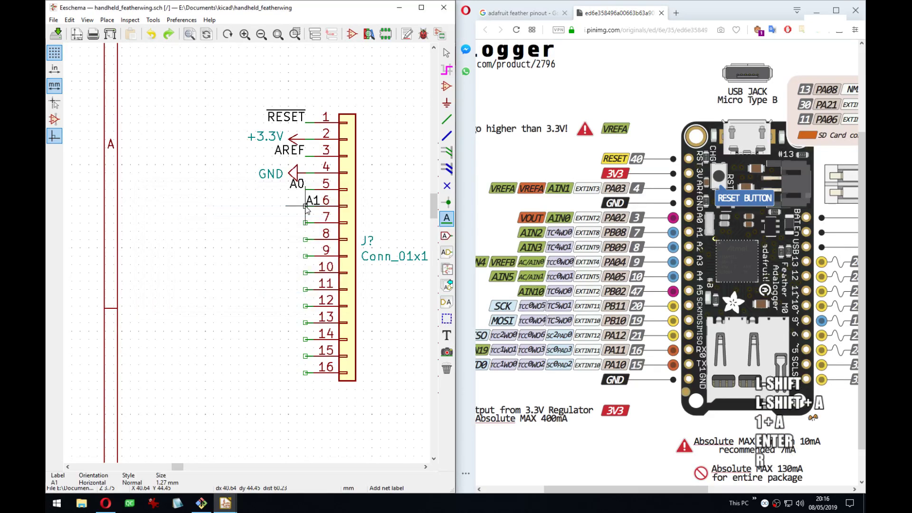
{"action": "key", "text": "Return"}
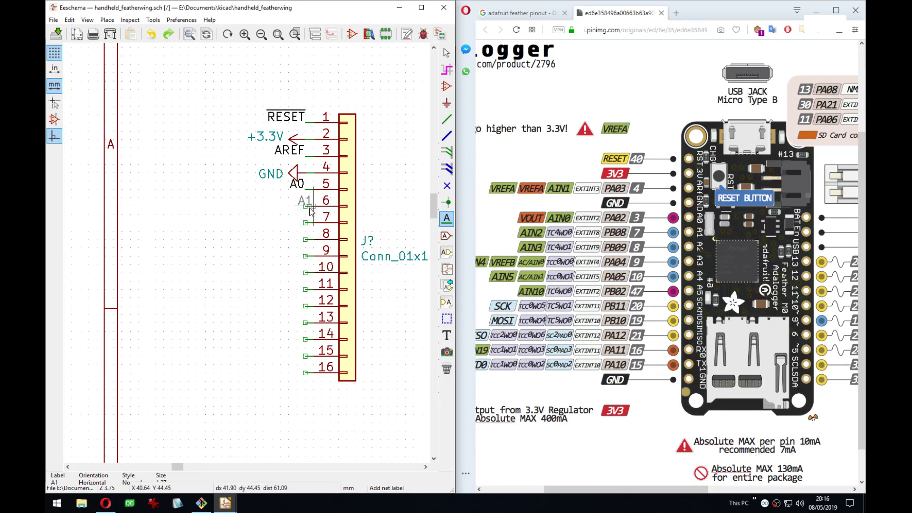
{"action": "left_click", "coordinate": [307, 208]}
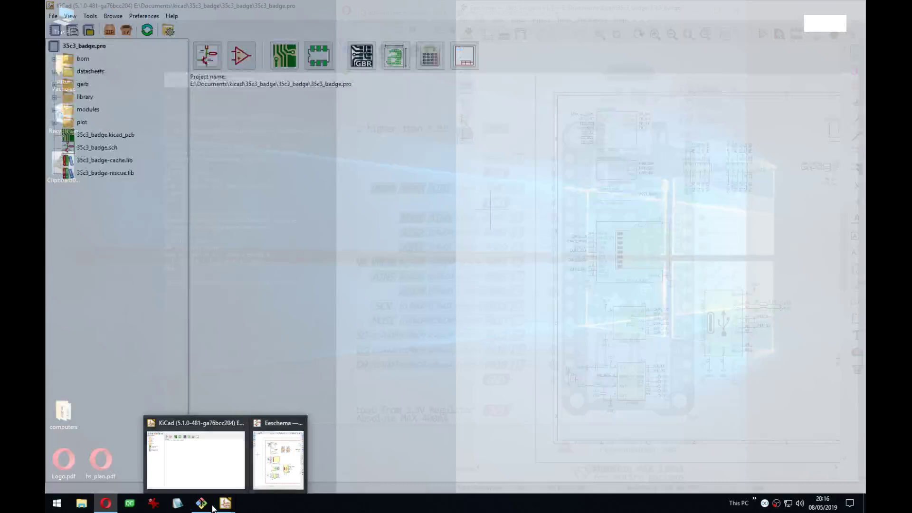
Relaunch KiCad and open the handheld_featherwing project from the kicad folder, along with its schematic.
{"action": "middle_click", "coordinate": [227, 509]}
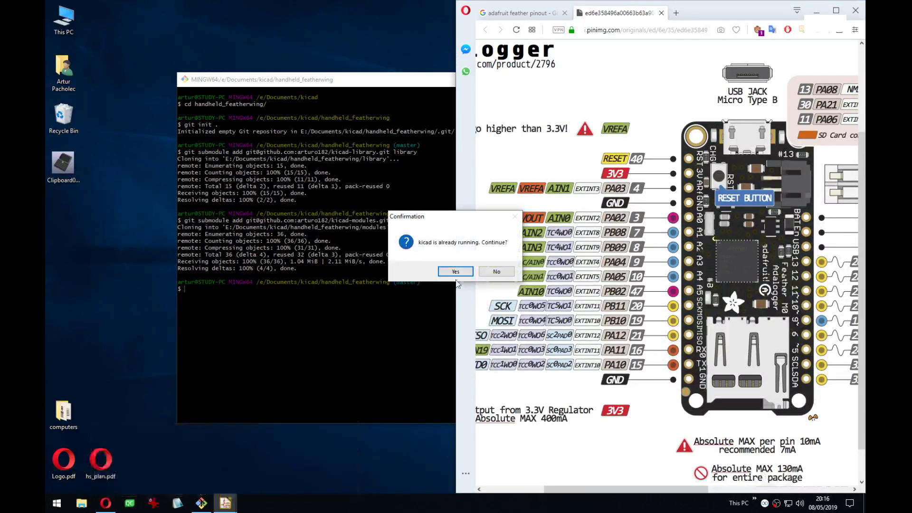
{"action": "left_click", "coordinate": [455, 273]}
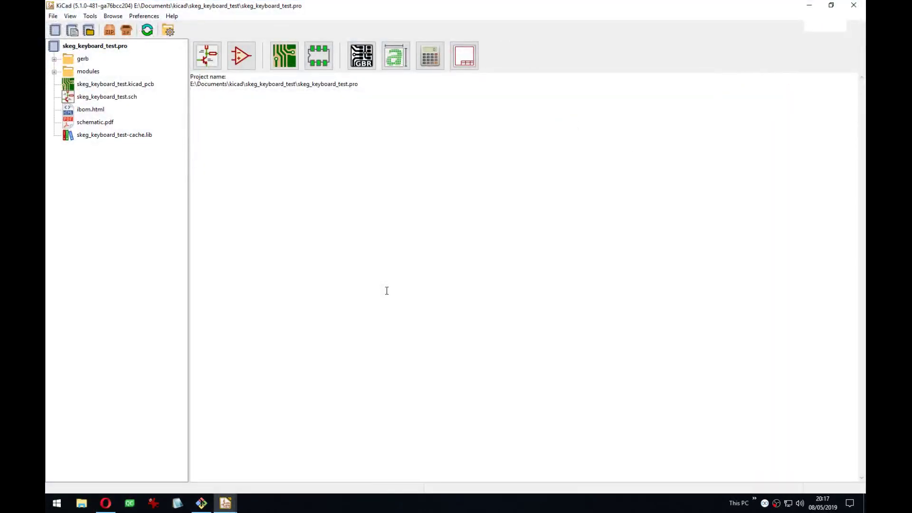
{"action": "left_click", "coordinate": [53, 16]}
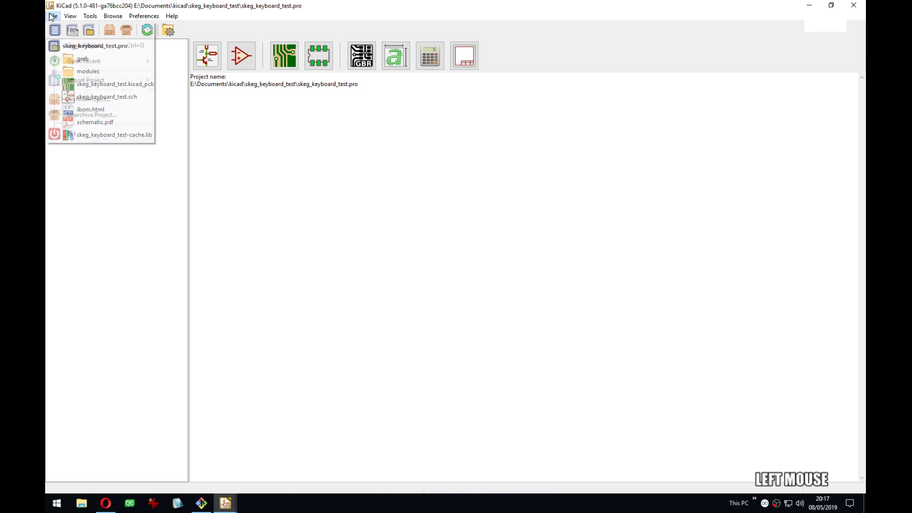
{"action": "mouse_move", "coordinate": [110, 58]}
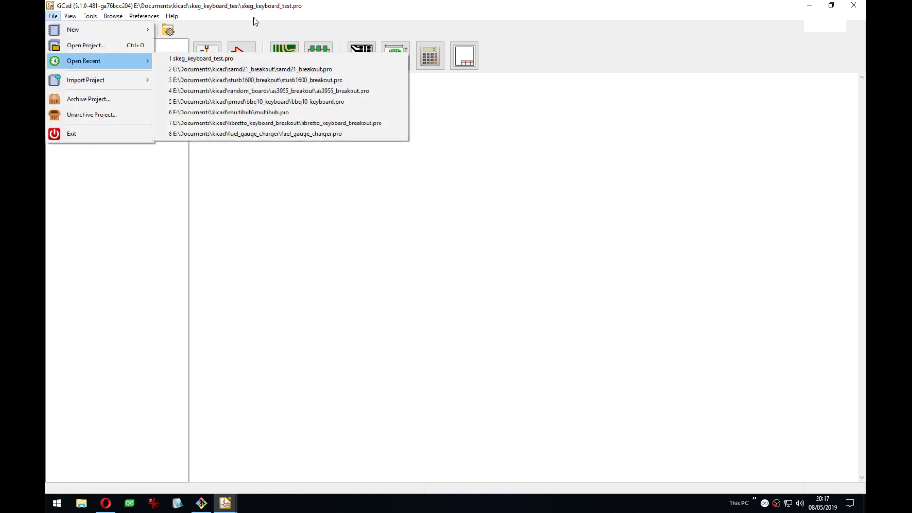
{"action": "left_click", "coordinate": [306, 58]}
{"action": "left_click", "coordinate": [52, 16]}
{"action": "left_click", "coordinate": [88, 45]}
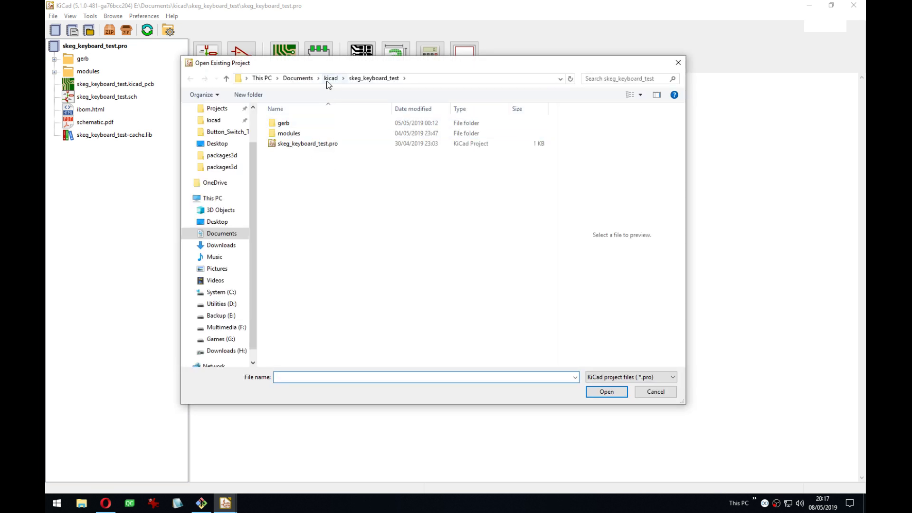
{"action": "left_click", "coordinate": [328, 80]}
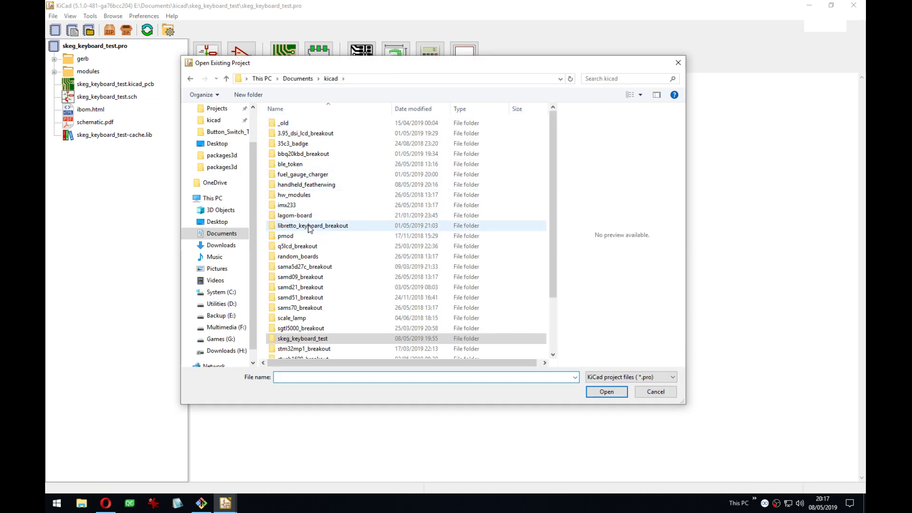
{"action": "double_click", "coordinate": [308, 186]}
{"action": "double_click", "coordinate": [309, 144]}
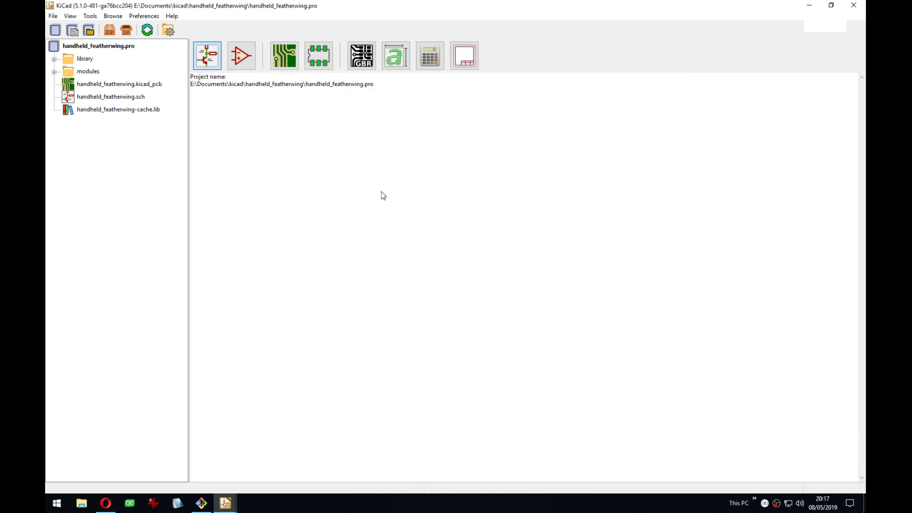
Arrange the reopened schematic side by side with the browser's Feather pinout and minimise the project manager window.
{"action": "key", "text": "super+Left"}
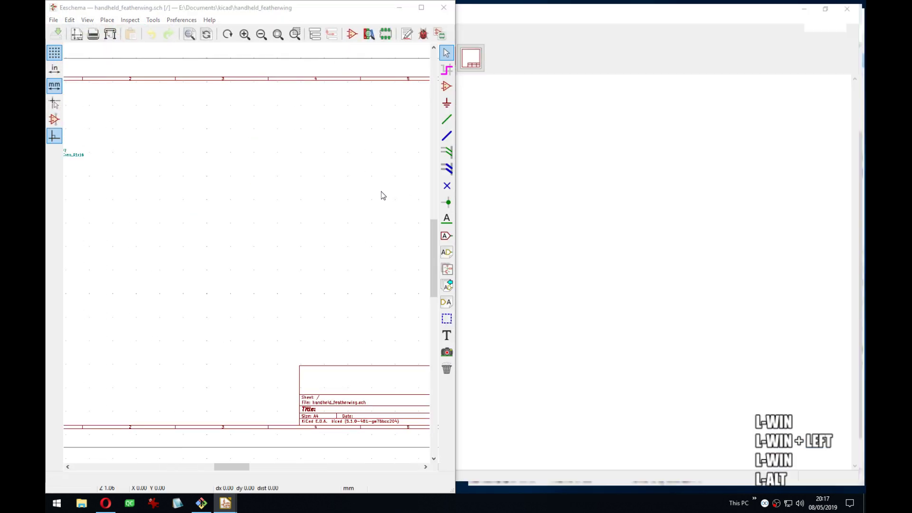
{"action": "key", "text": "alt+Tab"}
{"action": "left_click", "coordinate": [809, 6]}
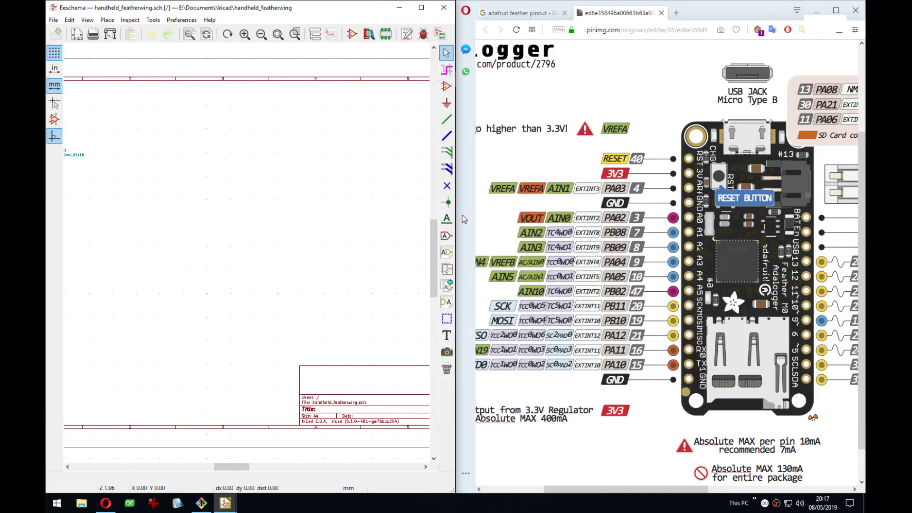
Add the net label A1 to the end of pin 6's wire stub, with its text extending away from the connector.
{"action": "scroll", "coordinate": [246, 153], "scroll_direction": "up", "scroll_amount": 4}
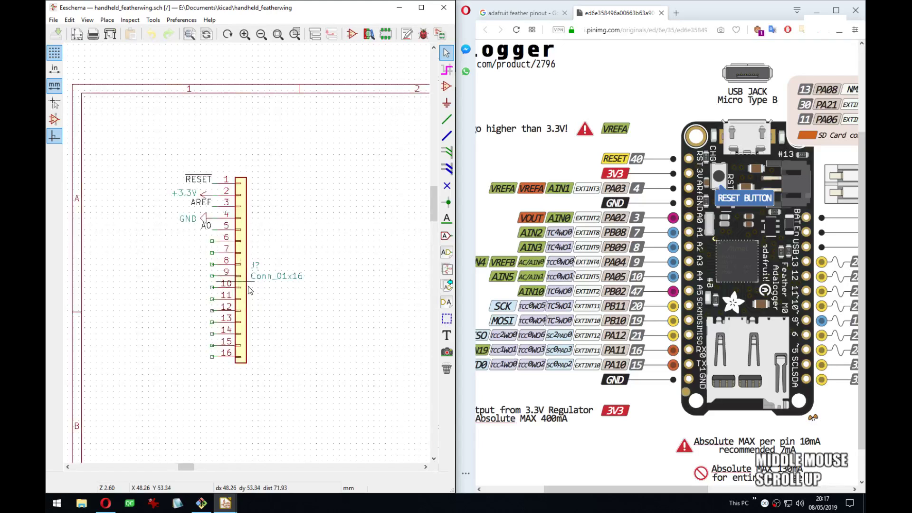
{"action": "scroll", "coordinate": [250, 290], "scroll_direction": "up", "scroll_amount": 2}
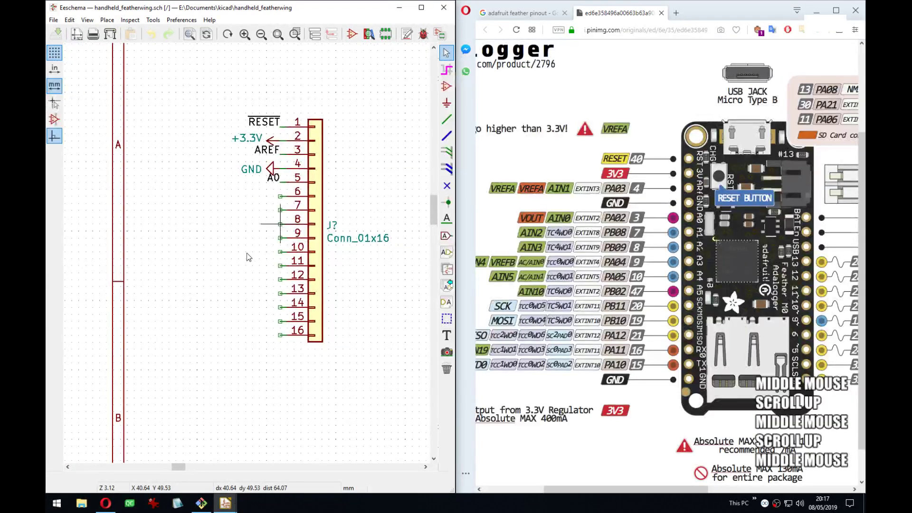
{"action": "scroll", "coordinate": [246, 257], "scroll_direction": "up", "scroll_amount": 1}
{"action": "key", "text": "l"}
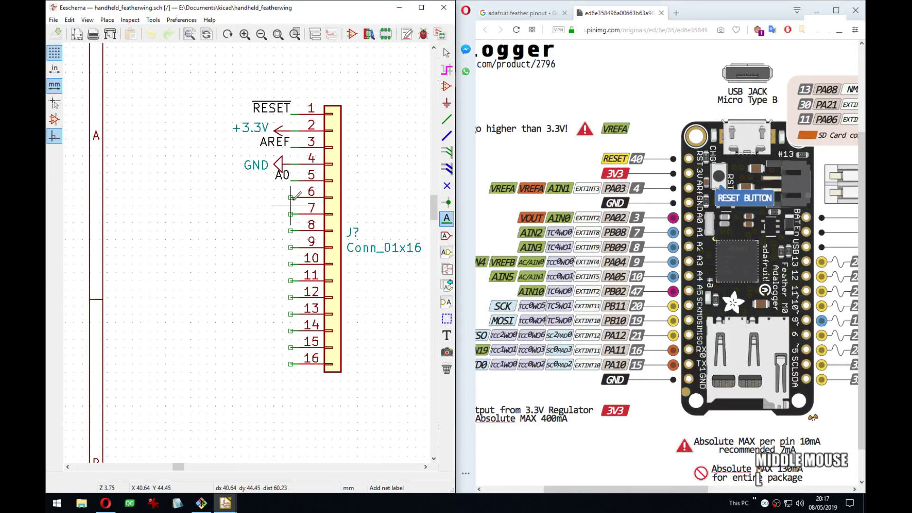
{"action": "left_click", "coordinate": [290, 197]}
{"action": "type", "text": "A1"}
{"action": "key", "text": "Return"}
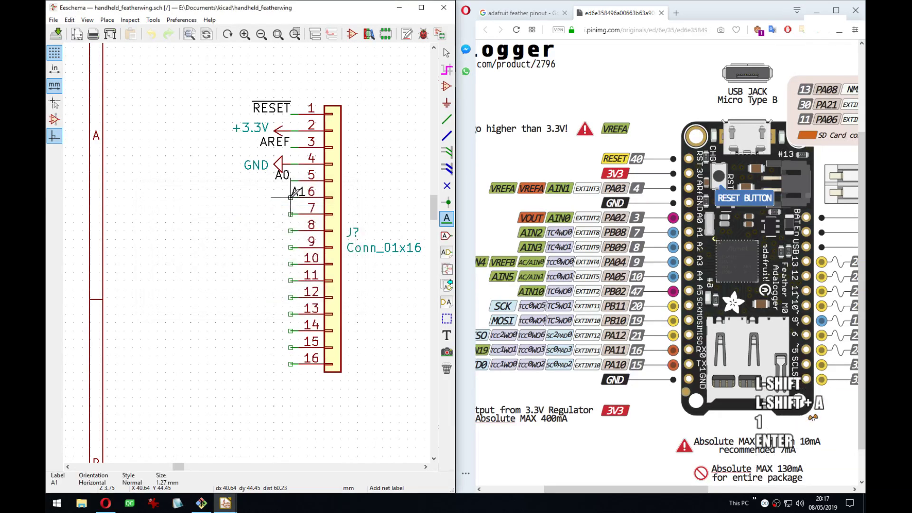
{"action": "key", "text": "r"}
{"action": "left_click", "coordinate": [291, 198]}
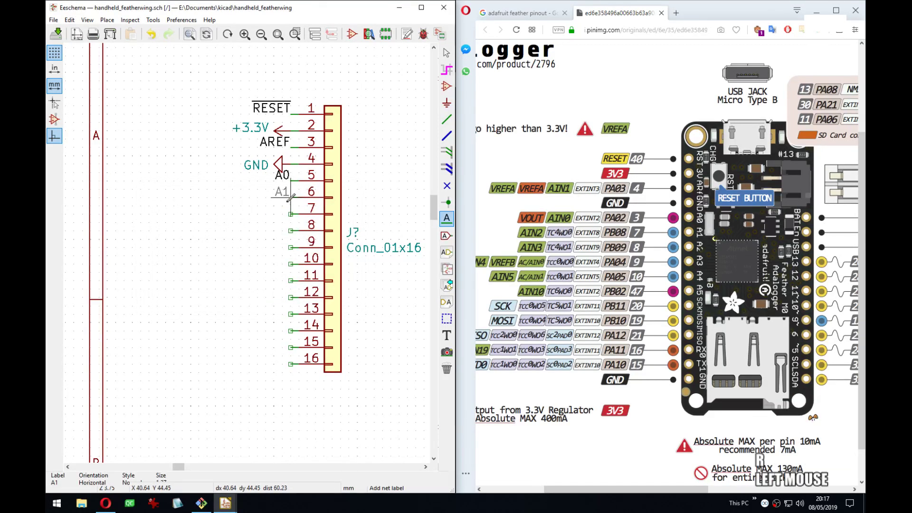
Add the net label A2 to the end of pin 7's wire stub, with its text extending away from the connector.
{"action": "left_click", "coordinate": [290, 215]}
{"action": "type", "text": "A2"}
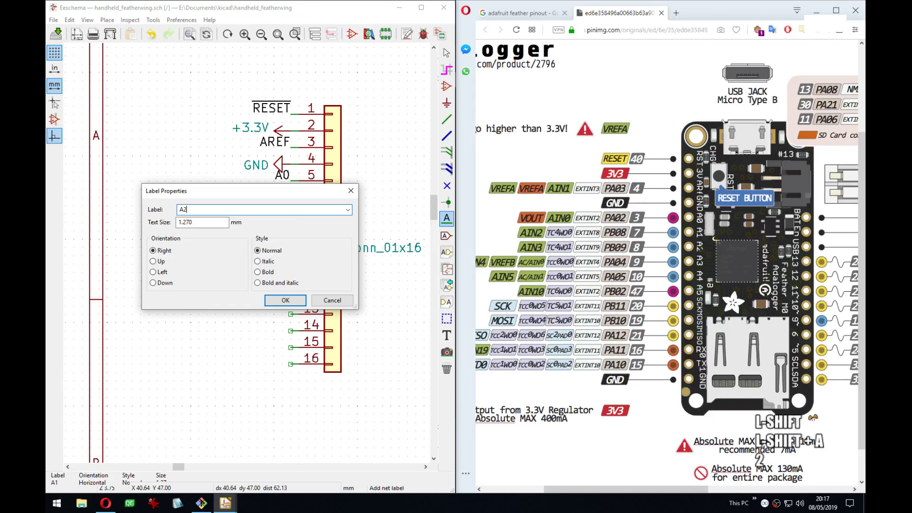
{"action": "key", "text": "Return"}
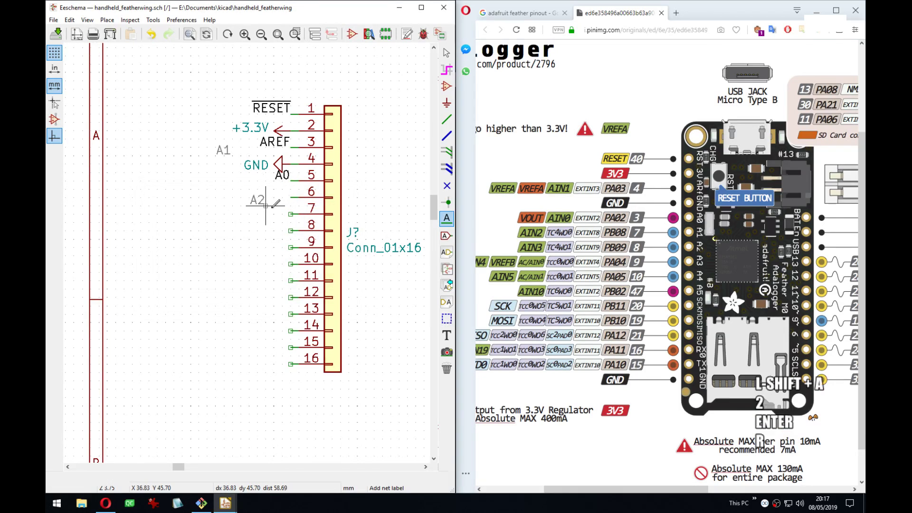
{"action": "left_click", "coordinate": [291, 213]}
{"action": "key", "text": "Escape"}
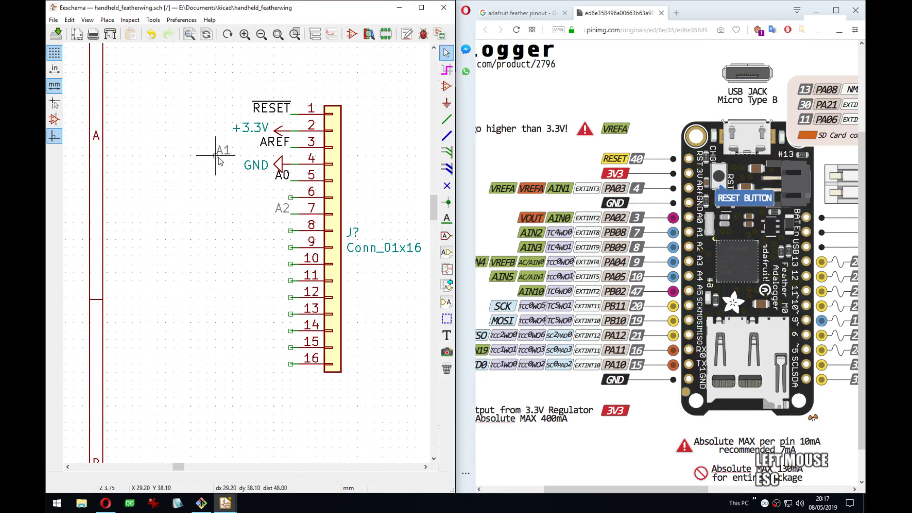
Move the loose A1 label onto the end of pin 6's wire stub, rotated so its text extends away from the connector.
{"action": "key", "text": "m"}
{"action": "key", "text": "r"}
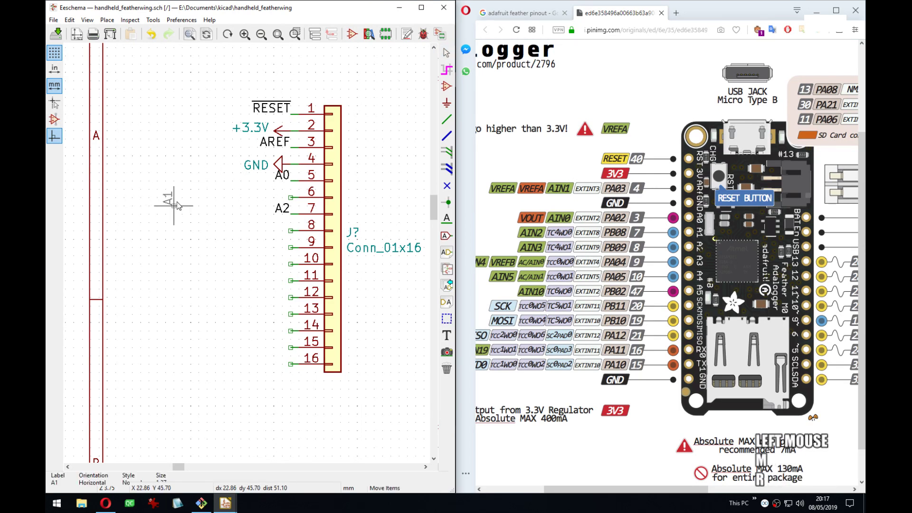
{"action": "left_click", "coordinate": [291, 196]}
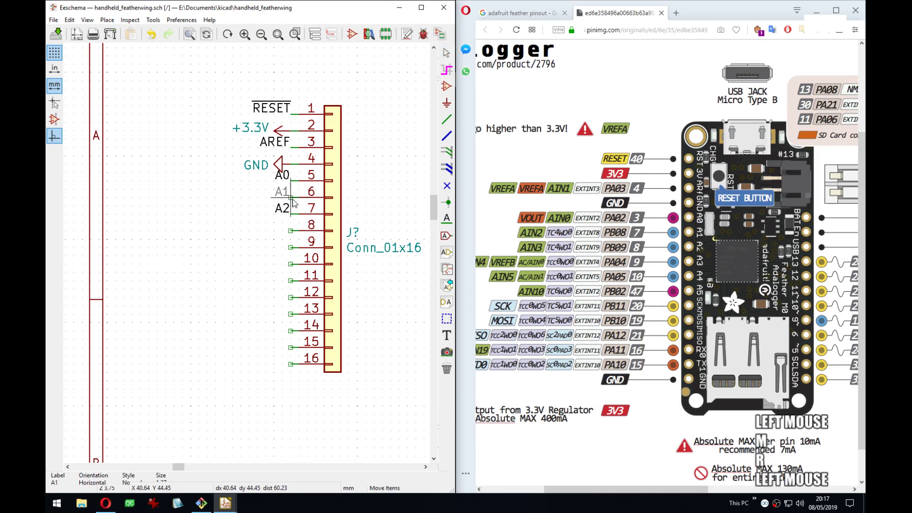
Create the net label A3 and leave it loose in the empty area beside the connector.
{"action": "key", "text": "l"}
{"action": "left_click", "coordinate": [290, 231]}
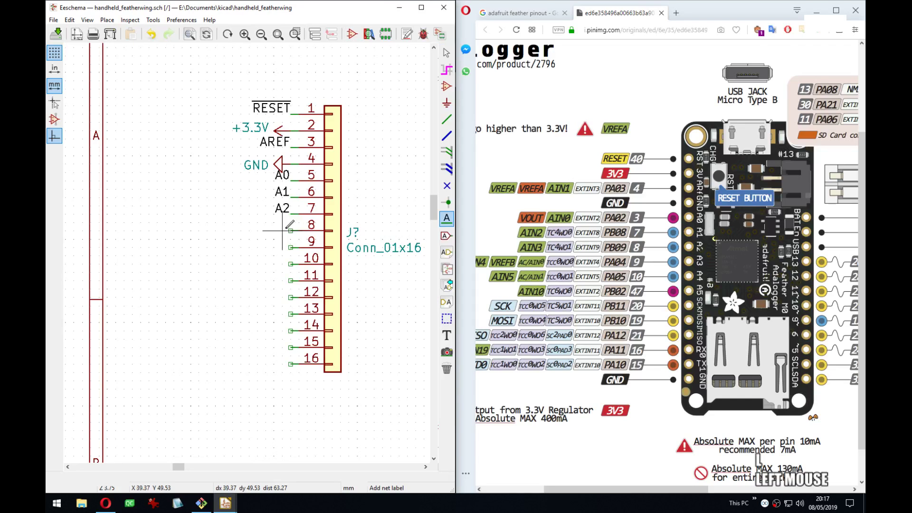
{"action": "type", "text": "A3"}
{"action": "left_click", "coordinate": [285, 300]}
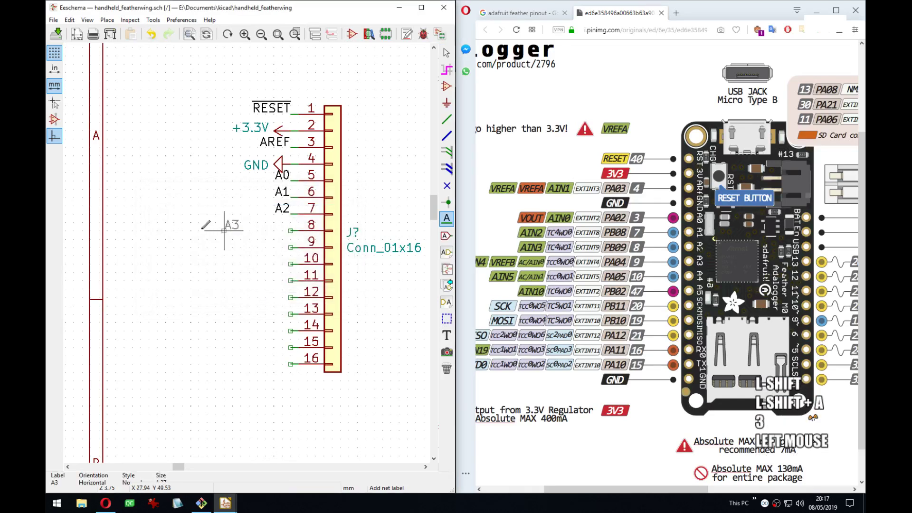
Add the net label A4 to the end of pin 9's wire stub, with its text extending away from the connector.
{"action": "left_click", "coordinate": [290, 248]}
{"action": "type", "text": "A4"}
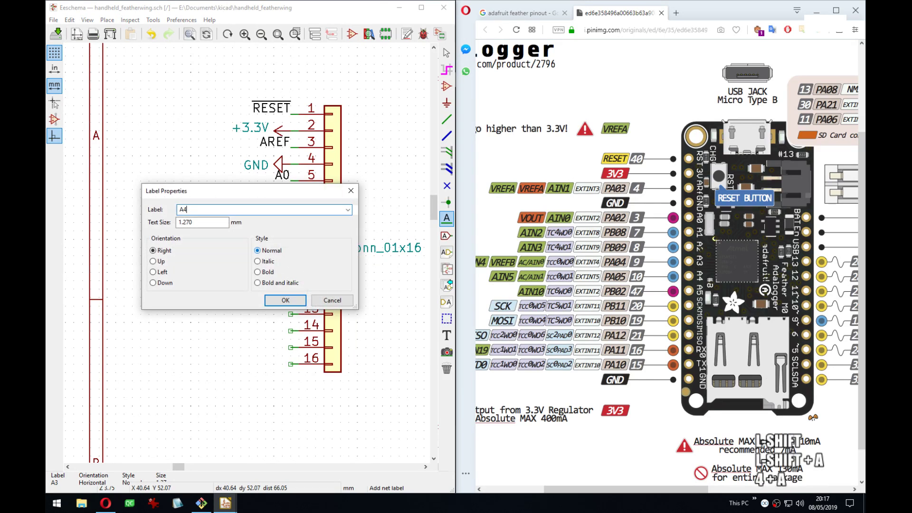
{"action": "key", "text": "Return"}
{"action": "key", "text": "r"}
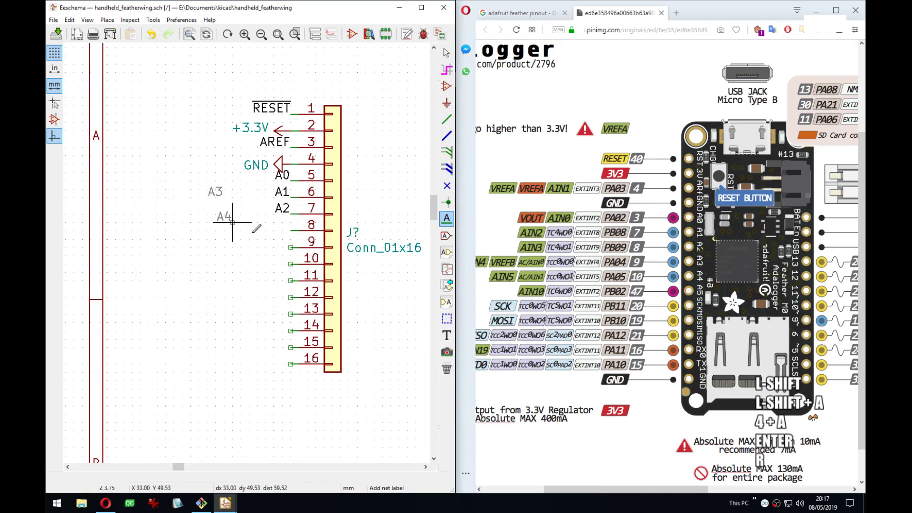
{"action": "left_click", "coordinate": [290, 241]}
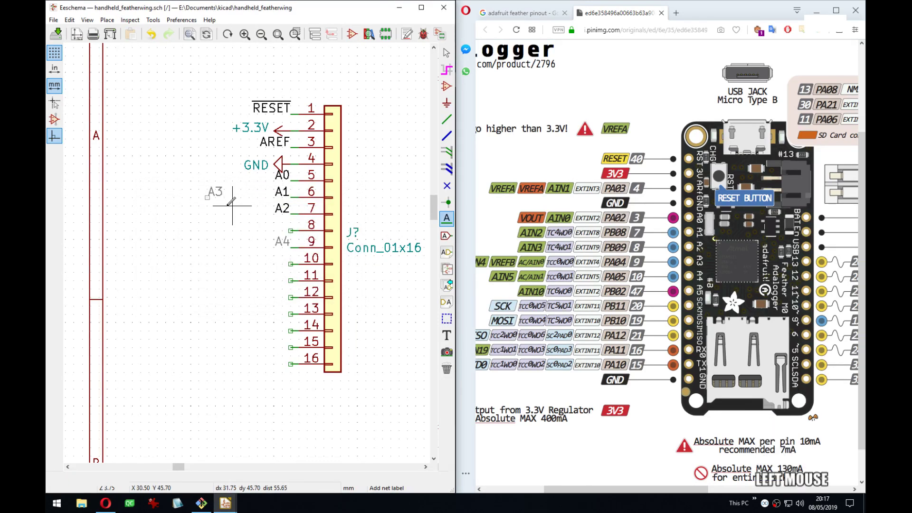
{"action": "key", "text": "Escape"}
Move the loose A3 label onto the end of pin 8's wire stub, rotated so its text extends away from the connector.
{"action": "left_click", "coordinate": [209, 193]}
{"action": "key", "text": "m"}
{"action": "key", "text": "r"}
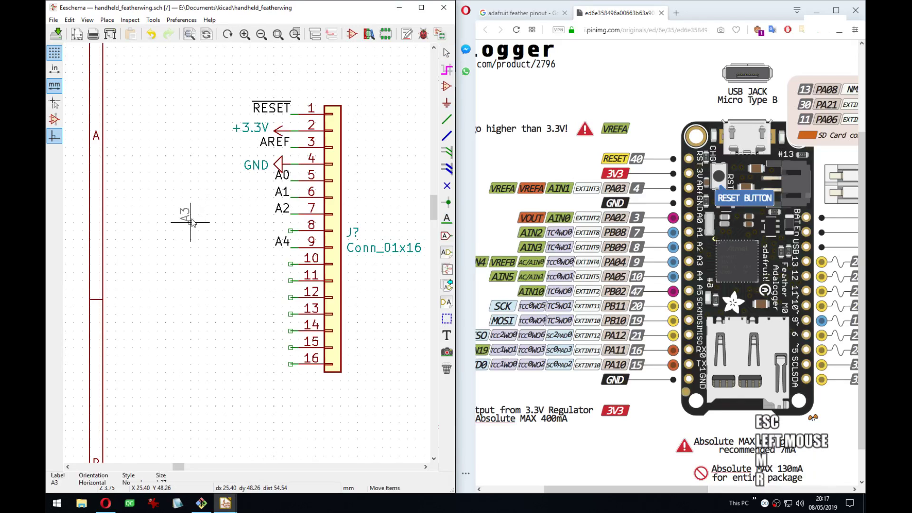
{"action": "left_click", "coordinate": [291, 225]}
Add the net label A5 to the end of pin 10's wire stub, facing away from the connector, and save the schematic.
{"action": "middle_click_drag", "start_coordinate": [287, 235], "coordinate": [284, 228]}
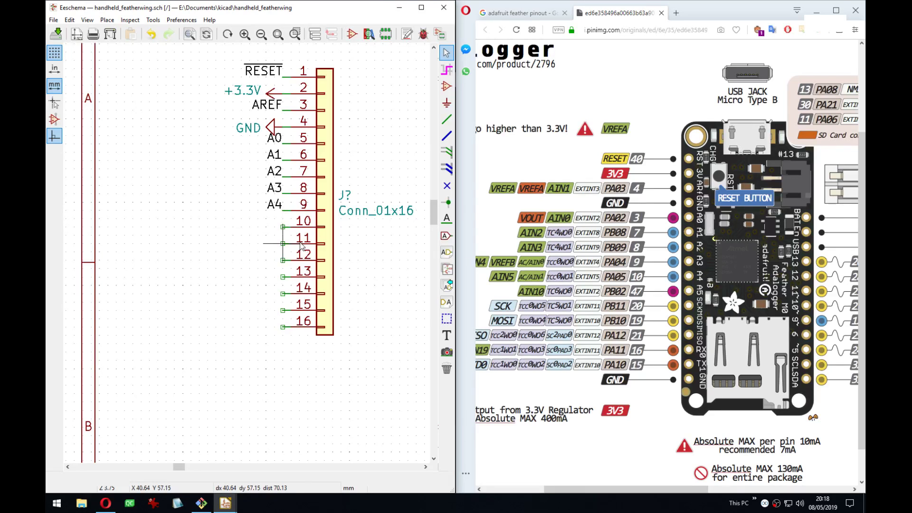
{"action": "left_click", "coordinate": [283, 227]}
{"action": "key", "text": "l"}
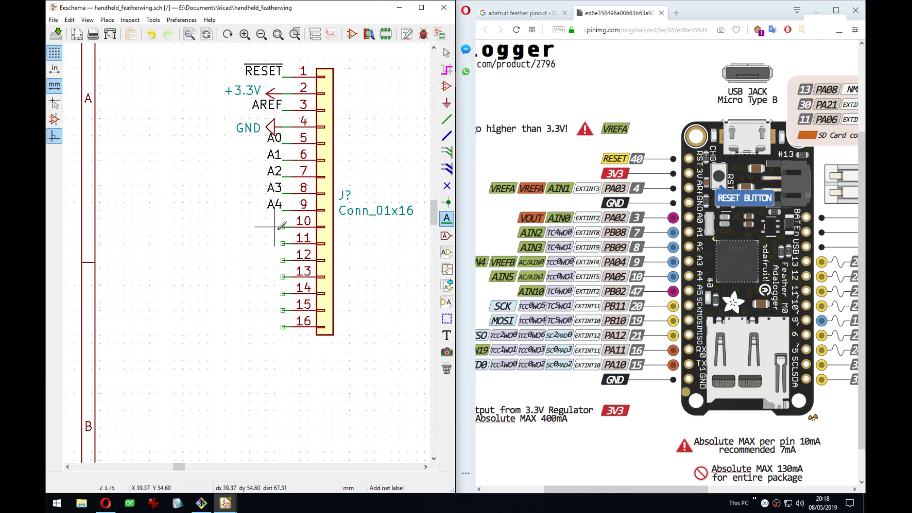
{"action": "left_click", "coordinate": [283, 227]}
{"action": "type", "text": "A5"}
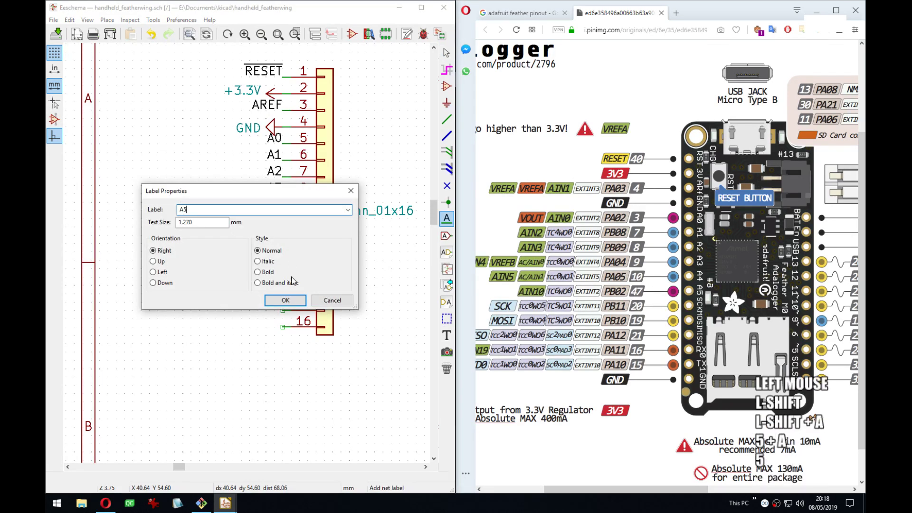
{"action": "left_click", "coordinate": [285, 300]}
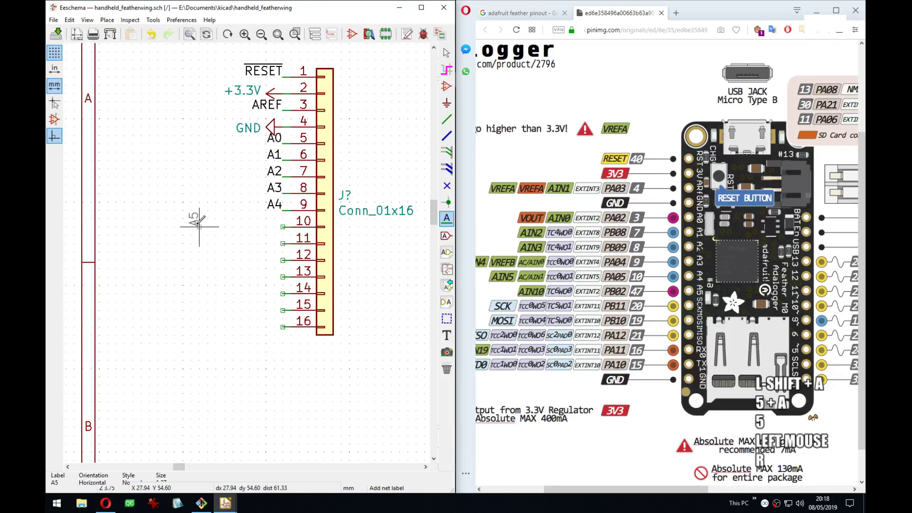
{"action": "left_click", "coordinate": [283, 227]}
{"action": "middle_click_drag", "start_coordinate": [216, 223], "coordinate": [205, 228]}
{"action": "key", "text": "Escape"}
{"action": "left_click", "coordinate": [205, 228]}
{"action": "key", "text": "ctrl+s"}
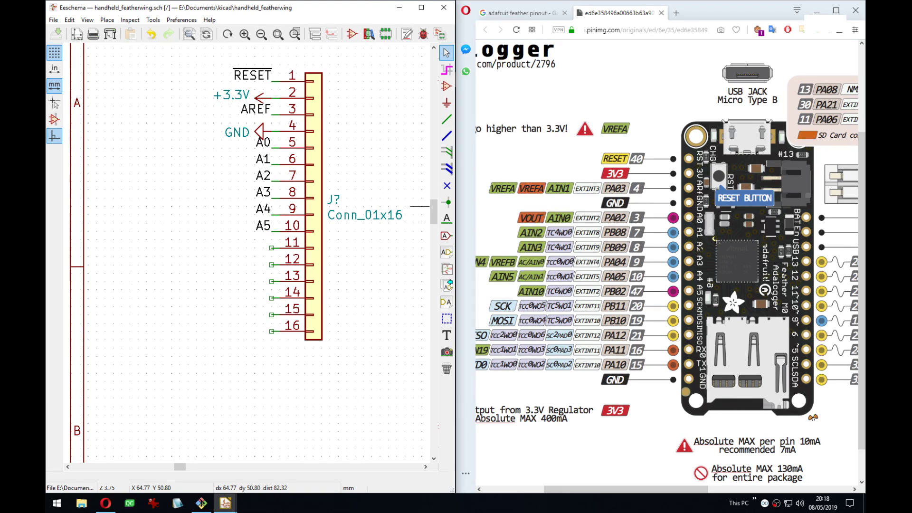
Add the net label SCK to the end of pin 11's wire stub, with its text extending away from the connector.
{"action": "middle_click_drag", "start_coordinate": [257, 314], "coordinate": [333, 318]}
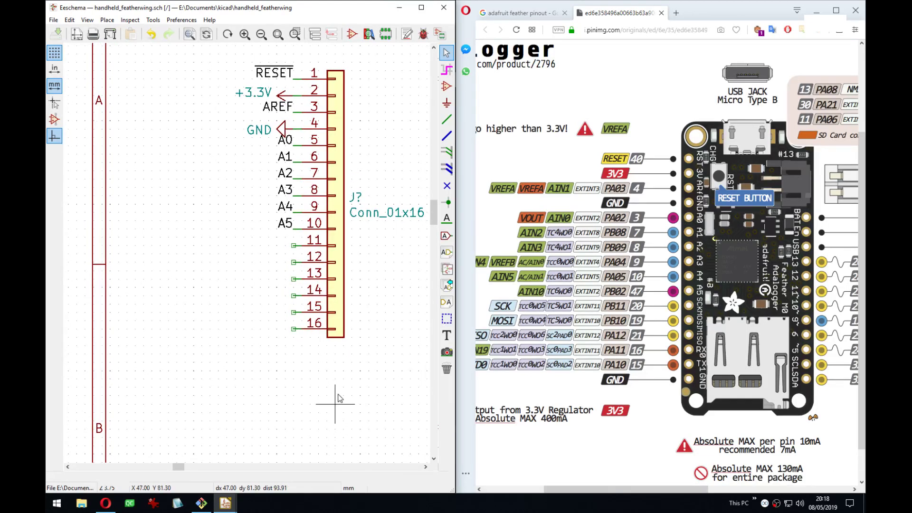
{"action": "left_click", "coordinate": [294, 246]}
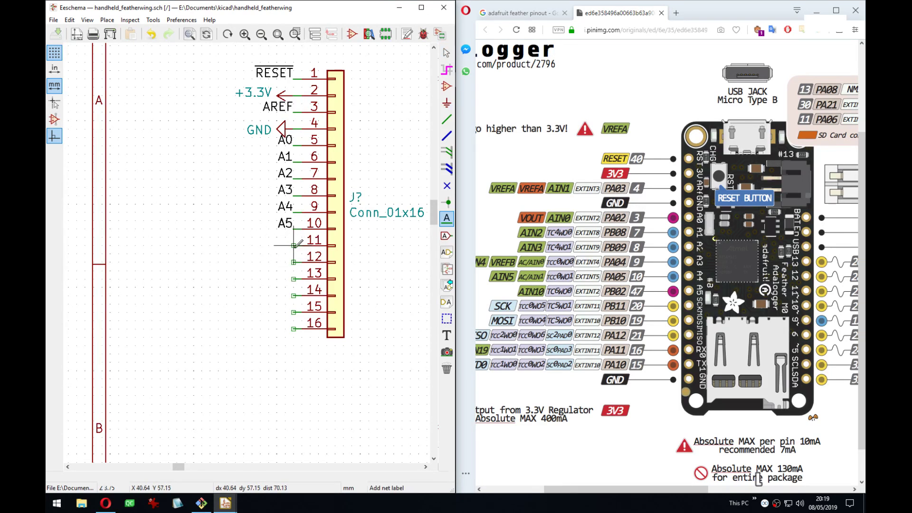
{"action": "type", "text": "lSCK"}
{"action": "key", "text": "Return"}
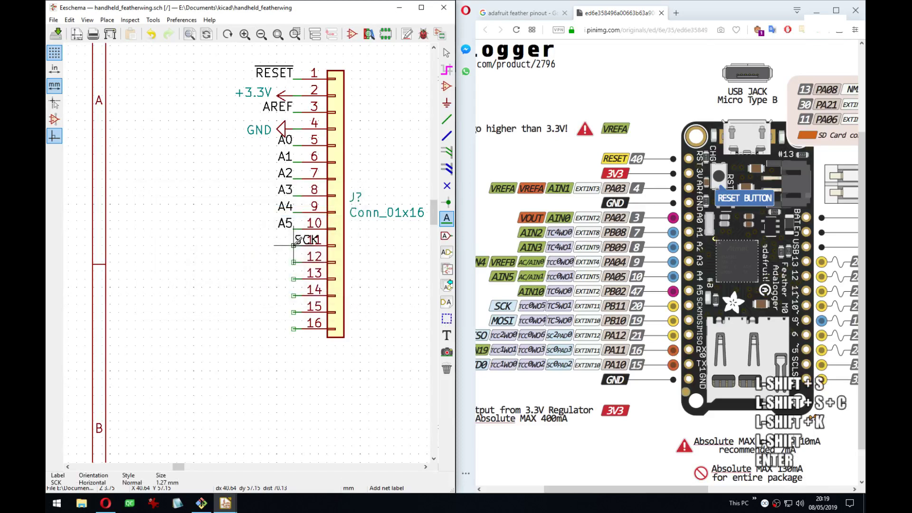
{"action": "key", "text": "r"}
{"action": "left_click", "coordinate": [293, 245]}
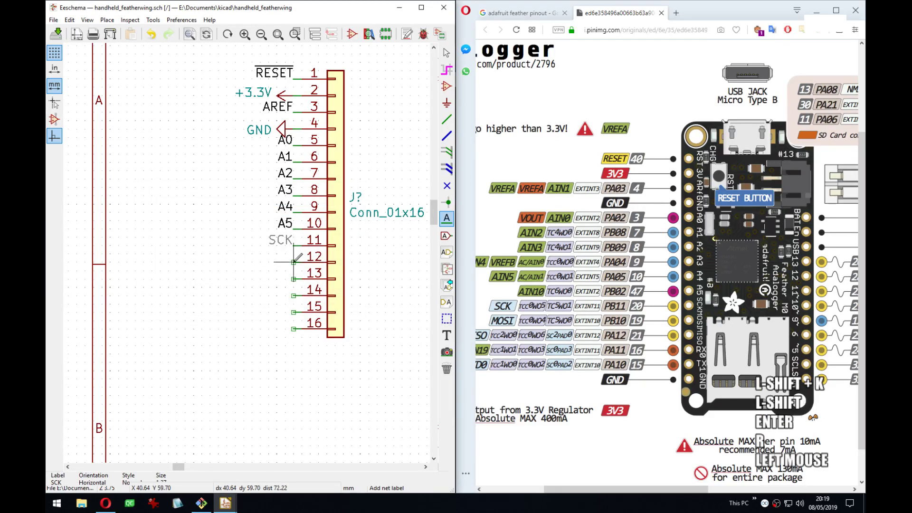
{"action": "left_click", "coordinate": [251, 270]}
{"action": "key", "text": "Escape"}
{"action": "left_click", "coordinate": [230, 249]}
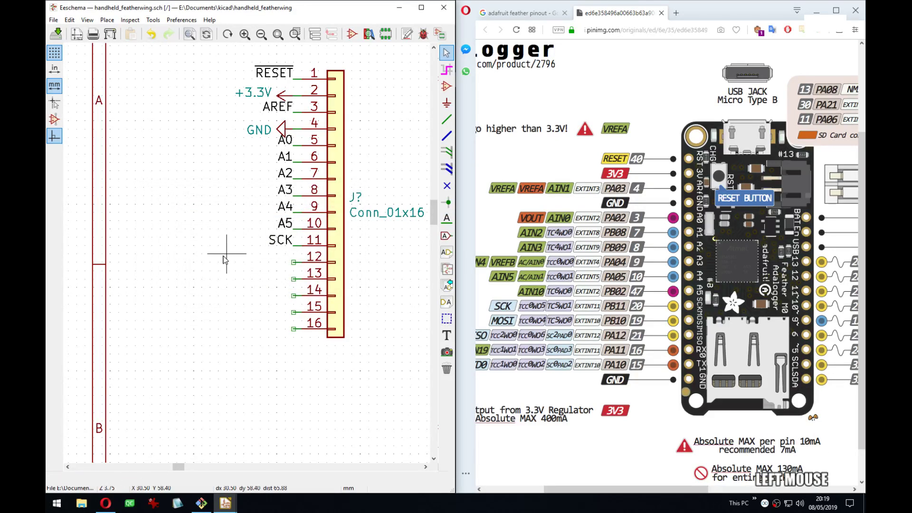
Add the net label MOSI to the end of pin 12's wire stub, with its text extending away from the connector.
{"action": "key", "text": "l"}
{"action": "left_click", "coordinate": [294, 261]}
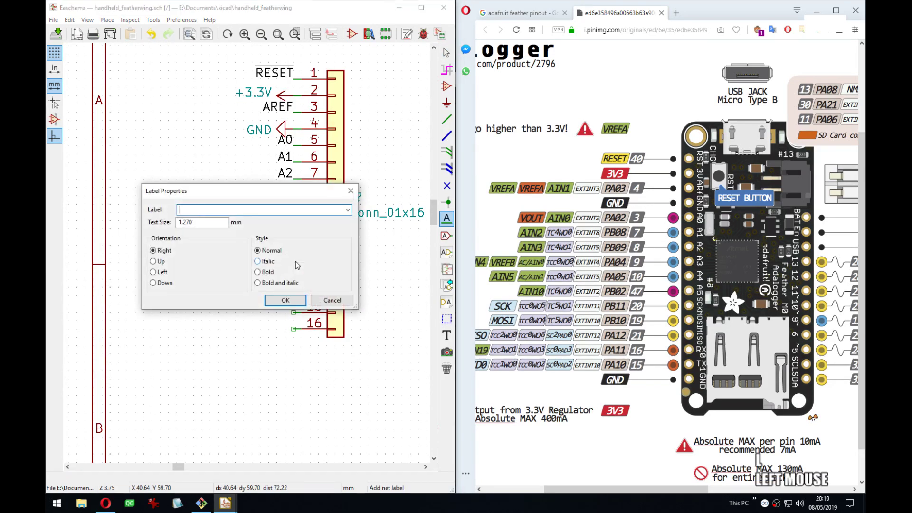
{"action": "type", "text": "MOSI"}
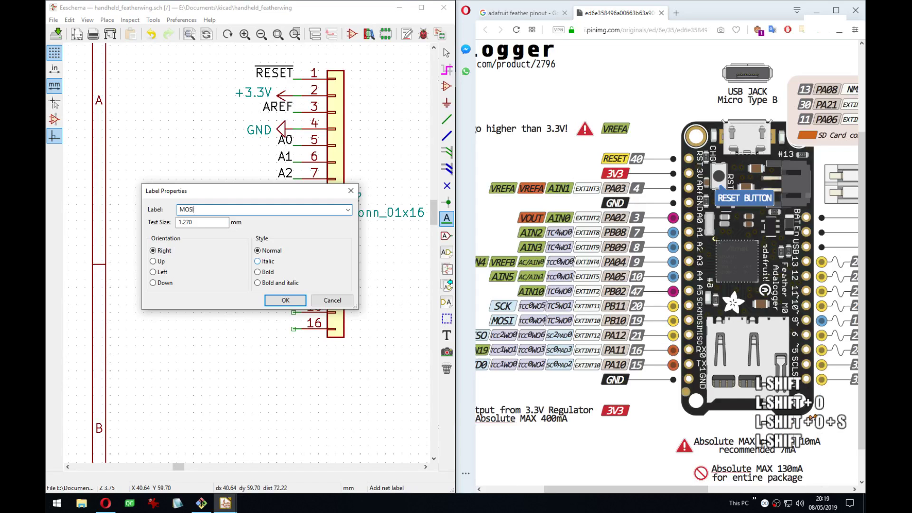
{"action": "key", "text": "Return"}
{"action": "key", "text": "r"}
{"action": "left_click", "coordinate": [293, 262]}
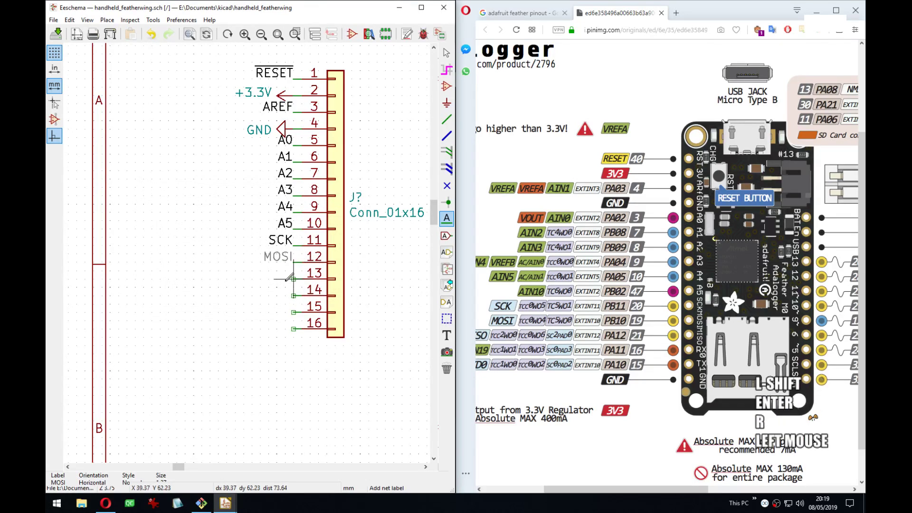
{"action": "key", "text": "Escape"}
{"action": "left_click", "coordinate": [277, 281]}
Add the net label MISO to the end of pin 13's wire stub, with its text extending away from the connector.
{"action": "key", "text": "l"}
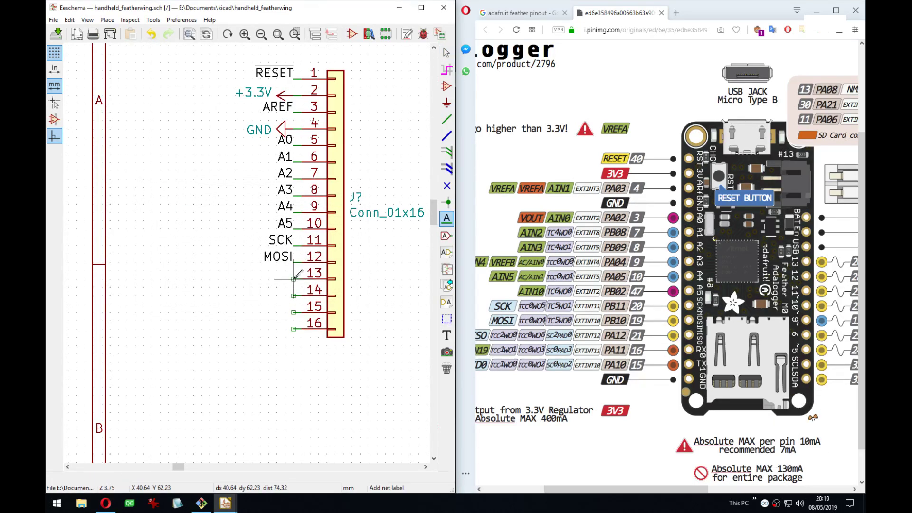
{"action": "left_click", "coordinate": [293, 280]}
{"action": "type", "text": "MISO"}
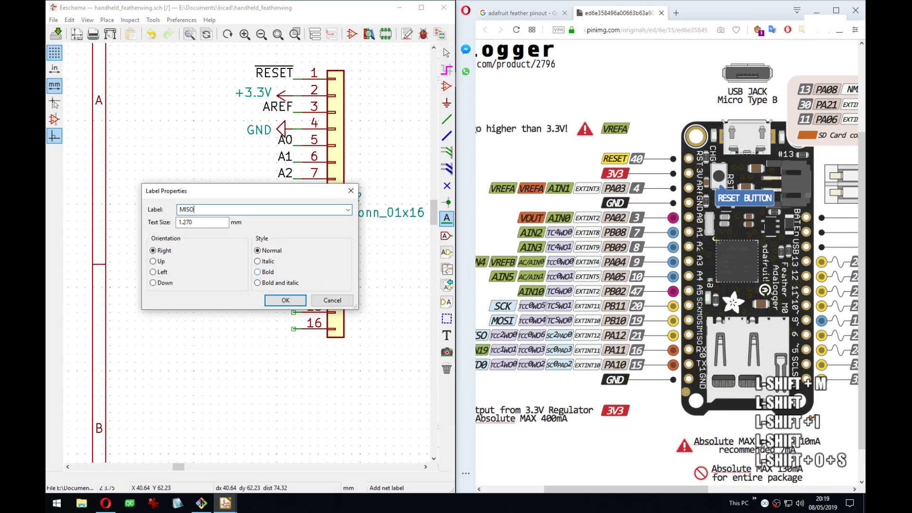
{"action": "left_click", "coordinate": [286, 301]}
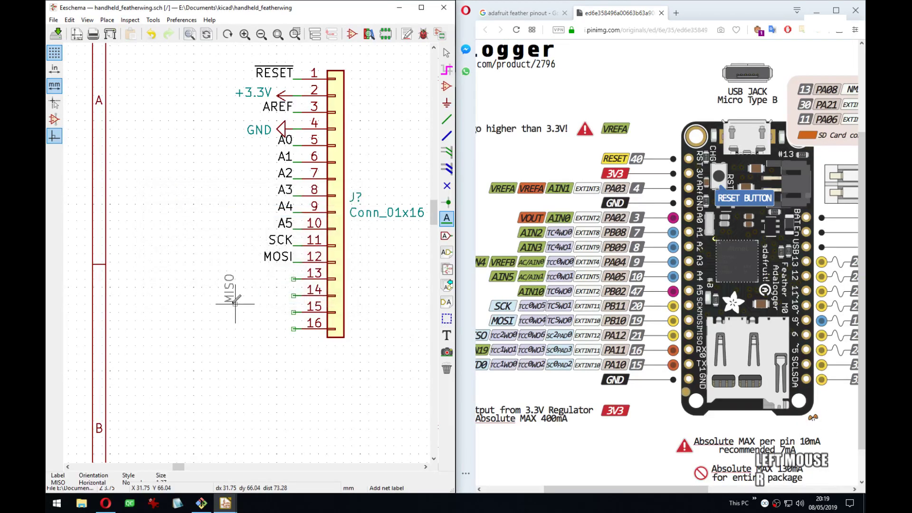
{"action": "left_click", "coordinate": [294, 278]}
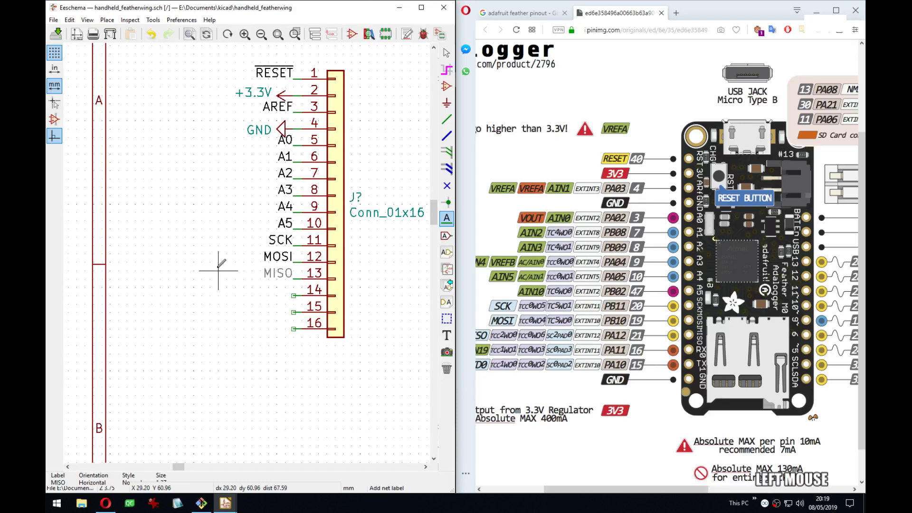
{"action": "key", "text": "Escape"}
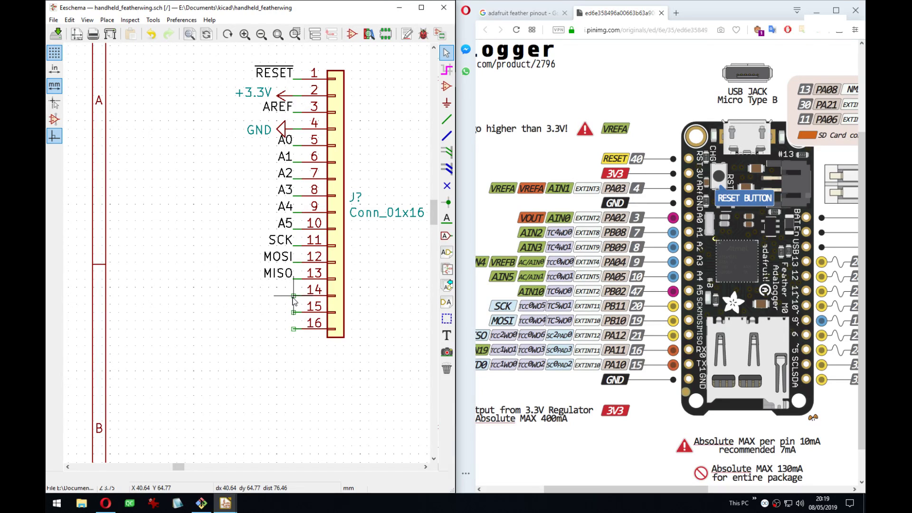
Add the net label RX to the end of pin 14's wire stub, with its text extending away from the connector.
{"action": "left_click", "coordinate": [294, 297]}
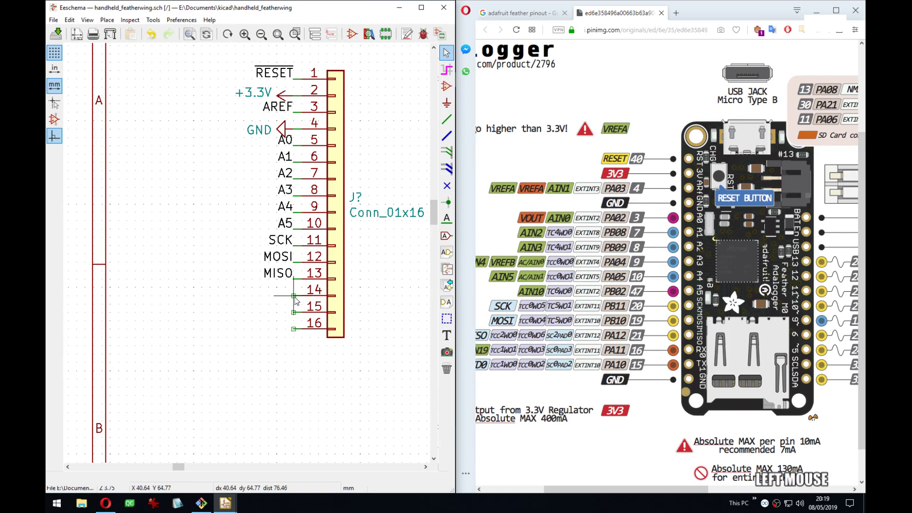
{"action": "key", "text": "l"}
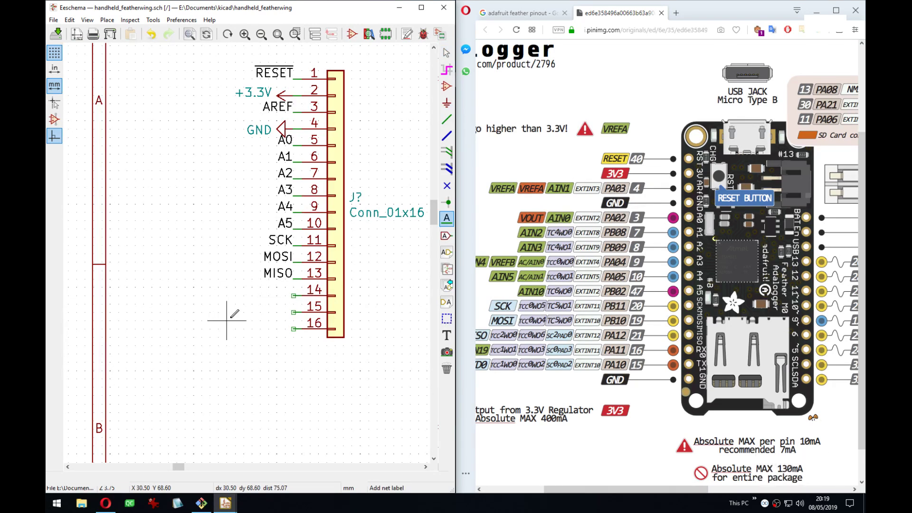
{"action": "left_click", "coordinate": [298, 292]}
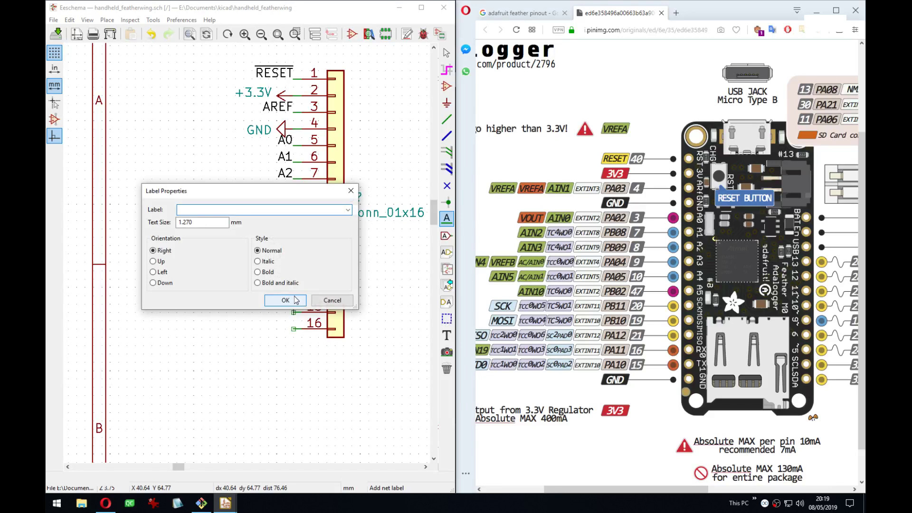
{"action": "type", "text": "RX"}
{"action": "left_click", "coordinate": [284, 300]}
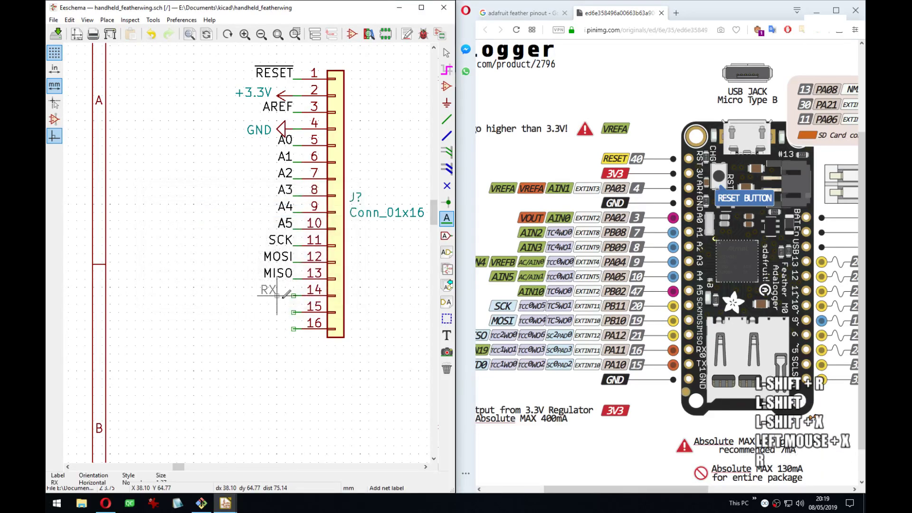
{"action": "left_click", "coordinate": [294, 291]}
{"action": "key", "text": "Escape"}
{"action": "left_click", "coordinate": [246, 316]}
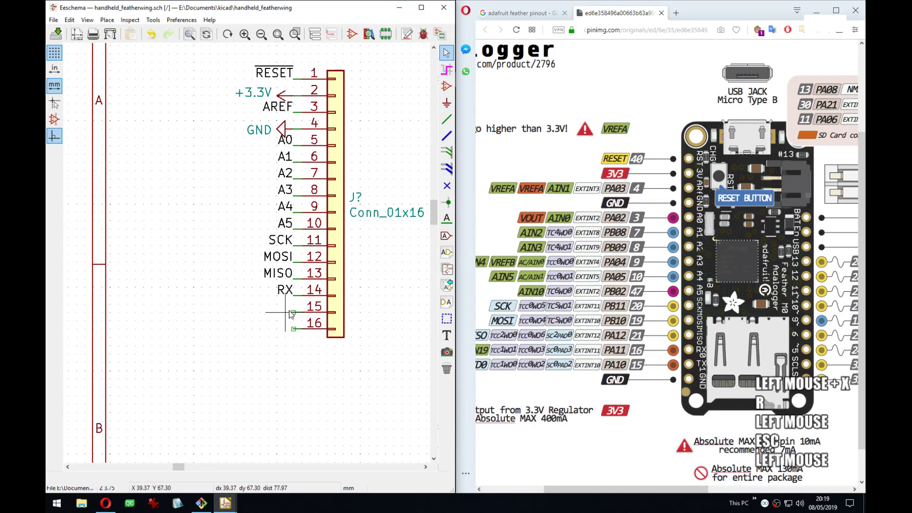
Add the net label TX to the end of pin 15's wire stub, with its text extending away from the connector.
{"action": "key", "text": "l"}
{"action": "left_click", "coordinate": [297, 312]}
{"action": "type", "text": "T"}
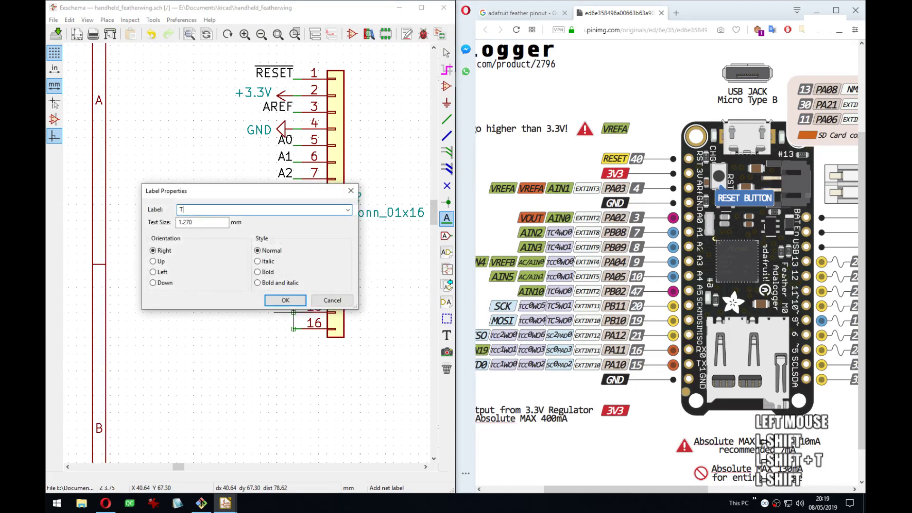
{"action": "type", "text": "X"}
{"action": "left_click", "coordinate": [285, 300]}
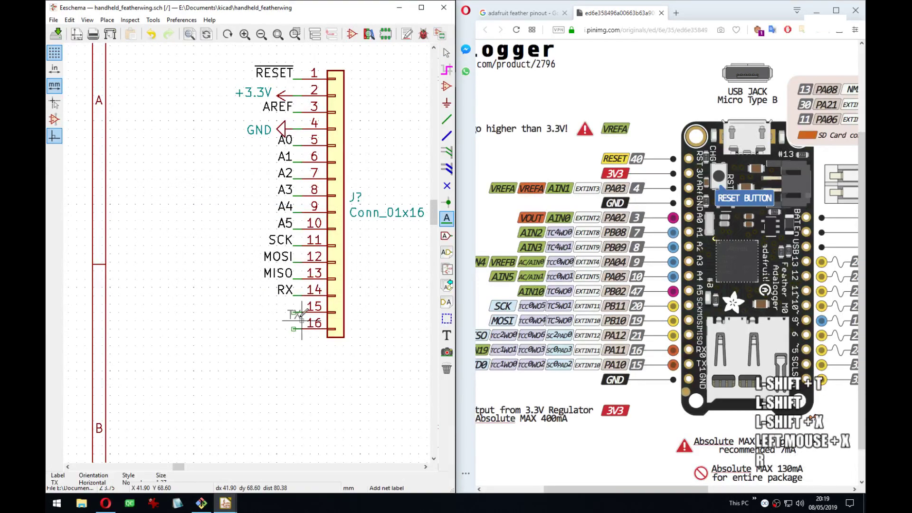
{"action": "left_click", "coordinate": [298, 308]}
{"action": "key", "text": "Escape"}
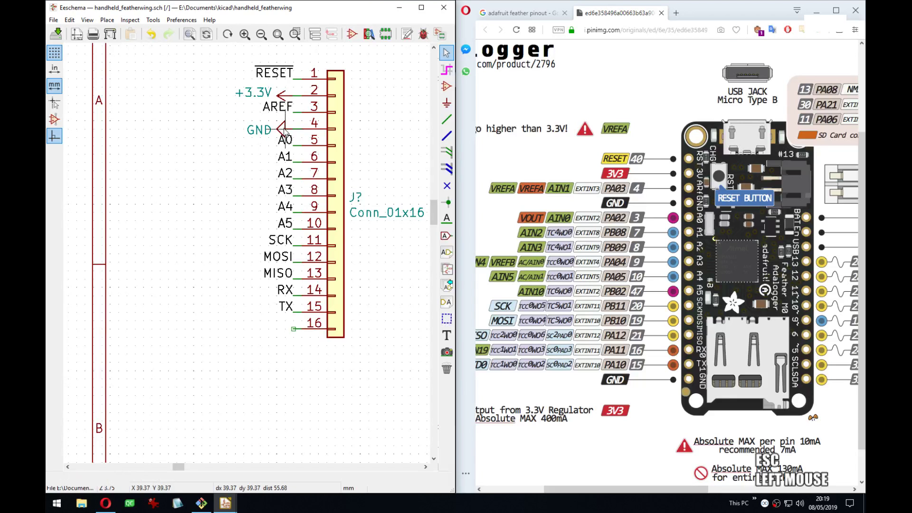
{"action": "key", "text": "Escape"}
{"action": "key", "text": "Escape"}
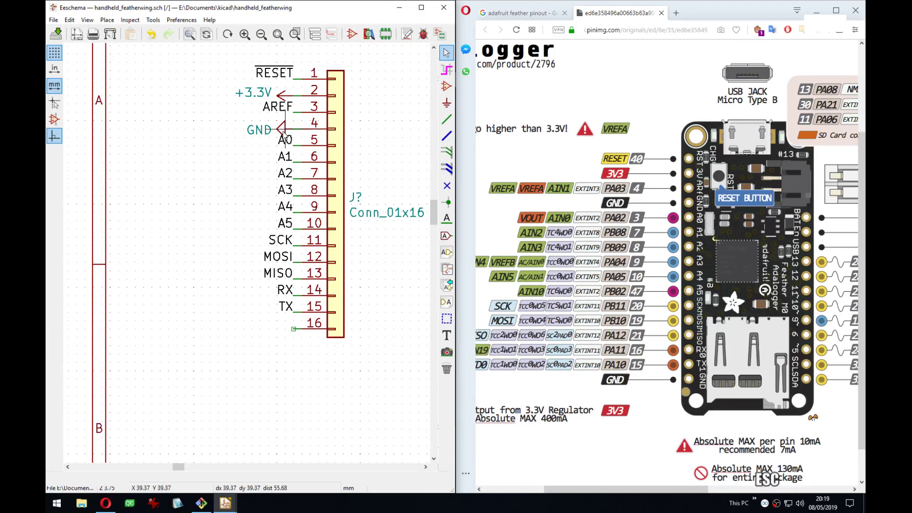
{"action": "left_click", "coordinate": [284, 133]}
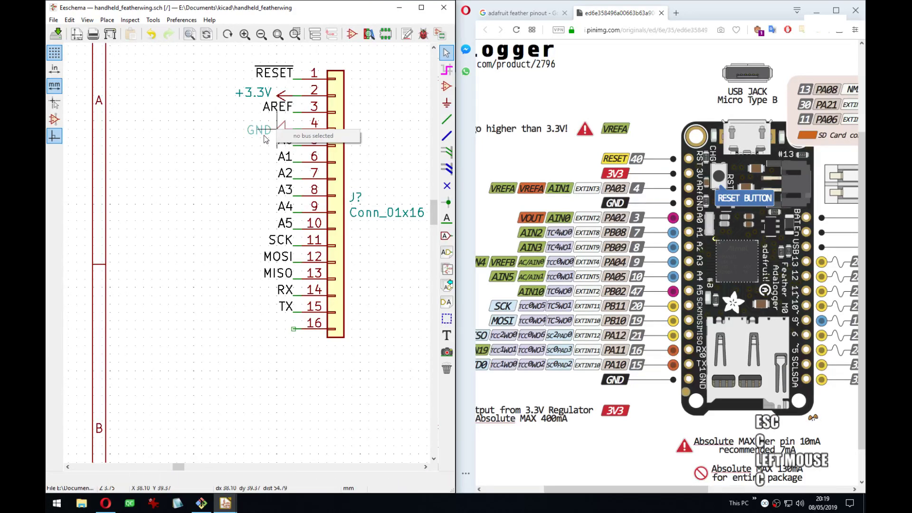
{"action": "key", "text": "Escape"}
{"action": "left_click", "coordinate": [284, 134]}
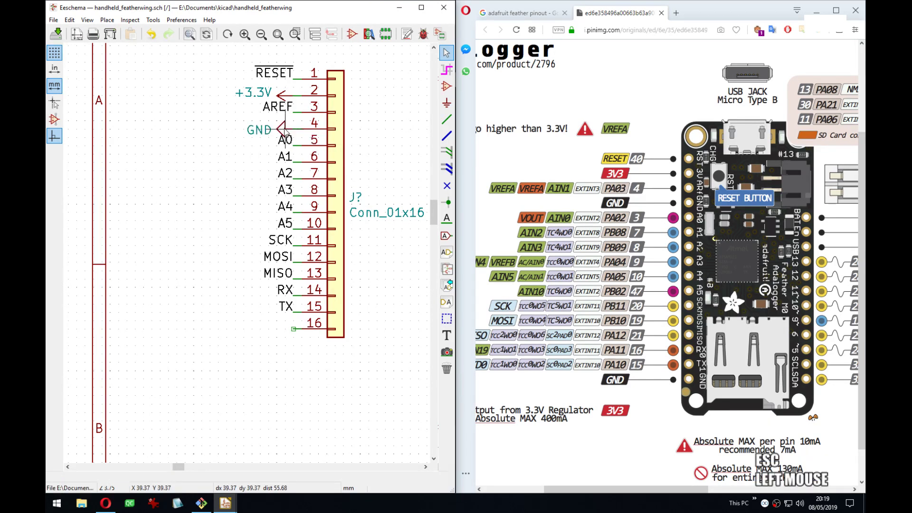
{"action": "key", "text": "c"}
{"action": "key", "text": "Escape"}
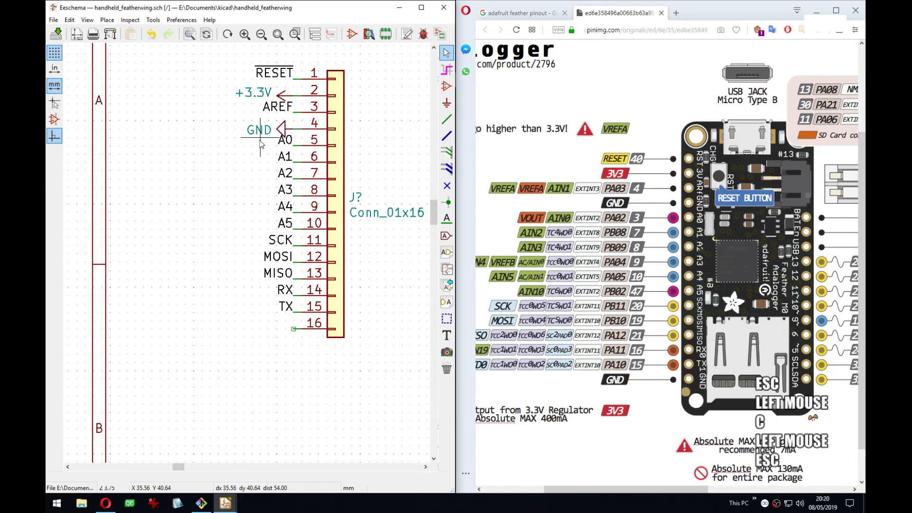
{"action": "right_click", "coordinate": [283, 134]}
{"action": "key", "text": "Escape"}
Duplicate the GND power symbol from pin 4 and place the copy at the end of pin 16's wire stub.
{"action": "right_click", "coordinate": [269, 142]}
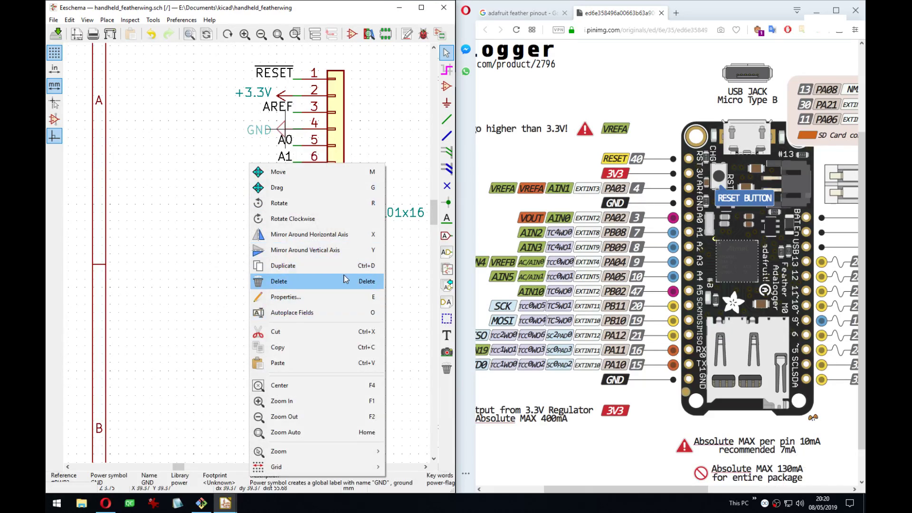
{"action": "key", "text": "Escape"}
{"action": "key", "text": "ctrl+d"}
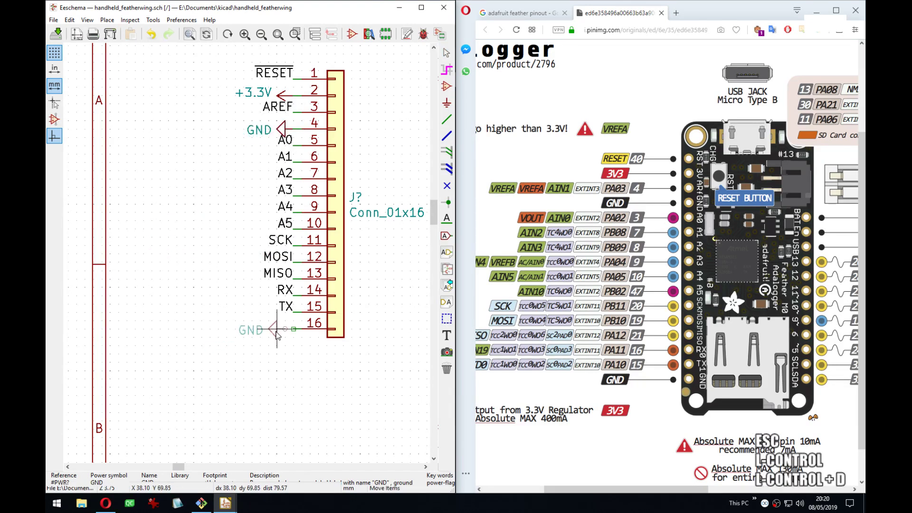
{"action": "left_click", "coordinate": [278, 334]}
{"action": "middle_click_drag", "start_coordinate": [309, 353], "coordinate": [238, 367]}
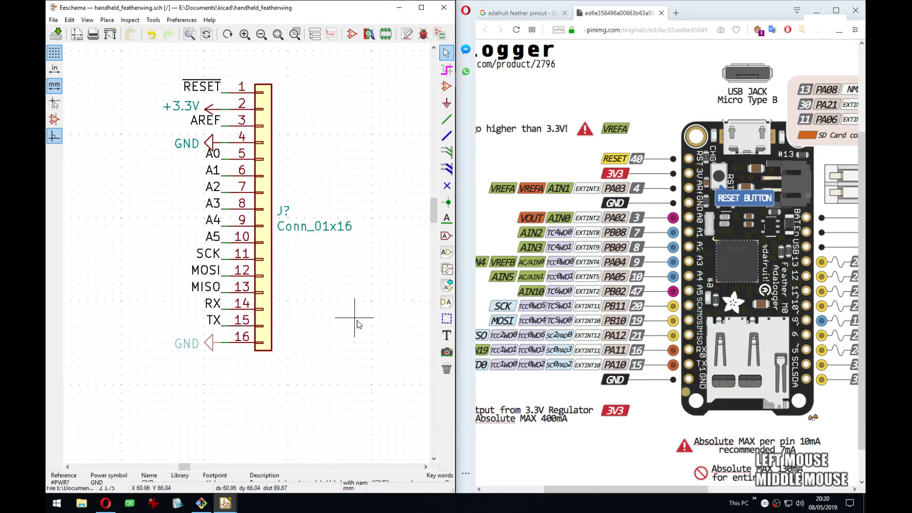
{"action": "middle_click_drag", "start_coordinate": [332, 304], "coordinate": [278, 311]}
{"action": "middle_click_drag", "start_coordinate": [276, 236], "coordinate": [335, 241]}
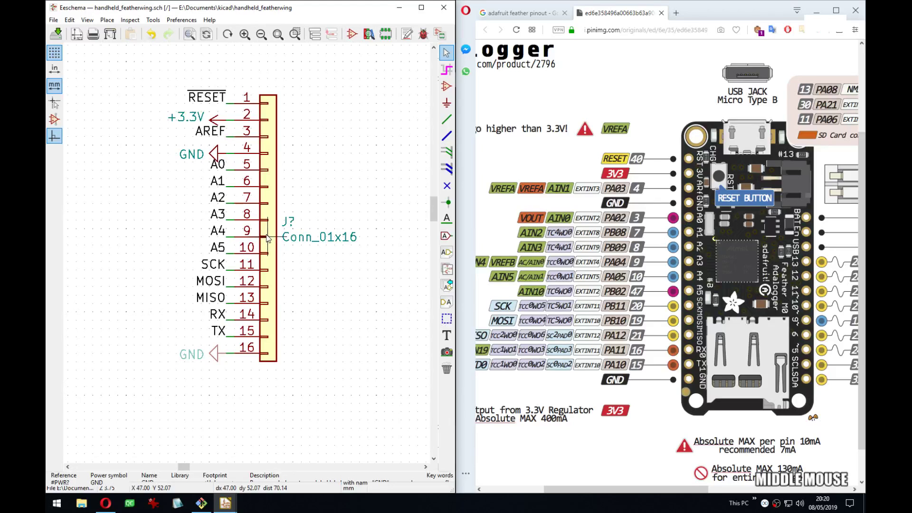
{"action": "key", "text": "shift+c"}
{"action": "key", "text": "Escape"}
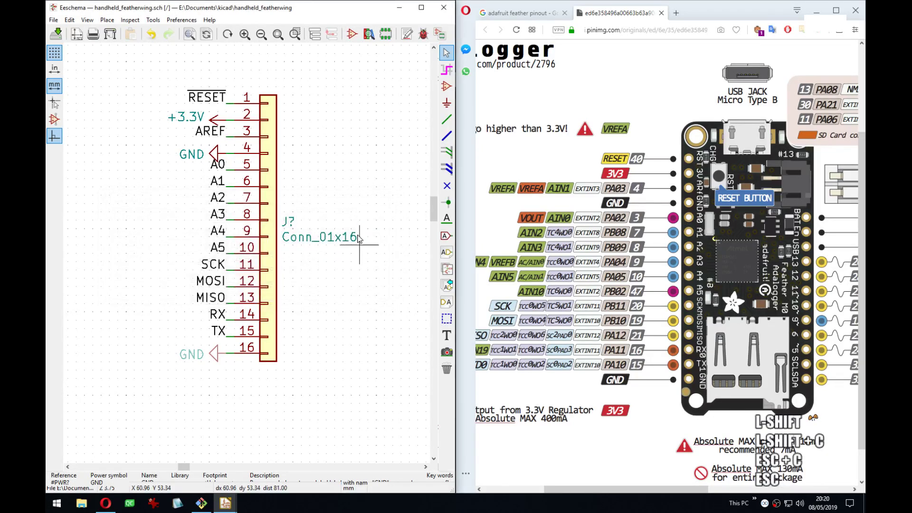
{"action": "key", "text": "v"}
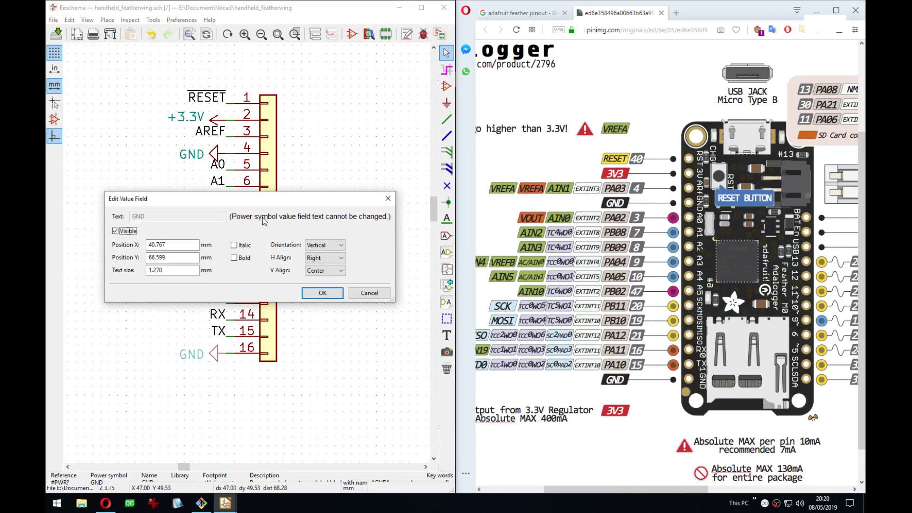
{"action": "key", "text": "Escape"}
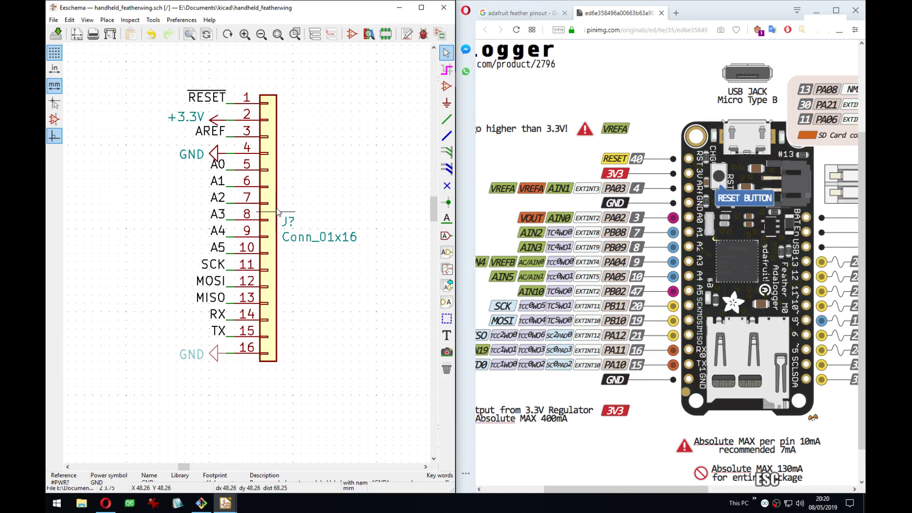
Set the 16-pin connector's value to CONN_FEATHER1.
{"action": "left_click", "coordinate": [271, 233]}
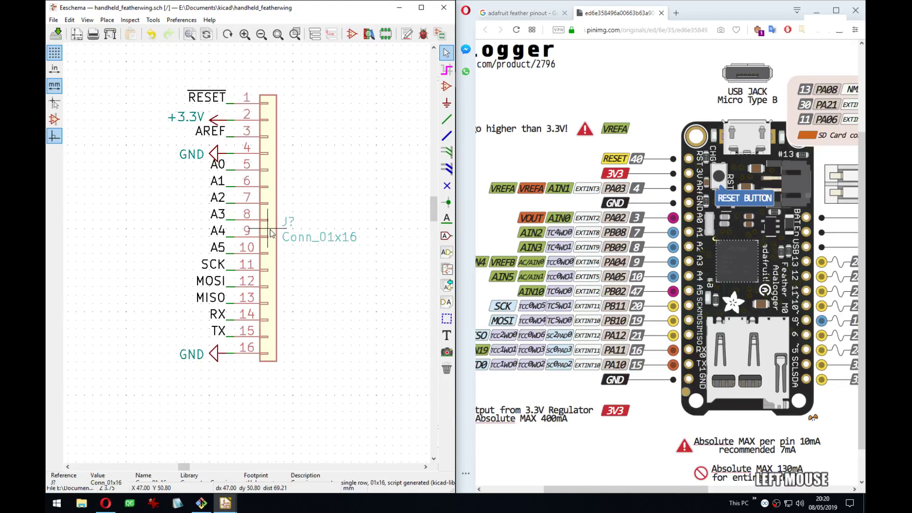
{"action": "type", "text": "v"}
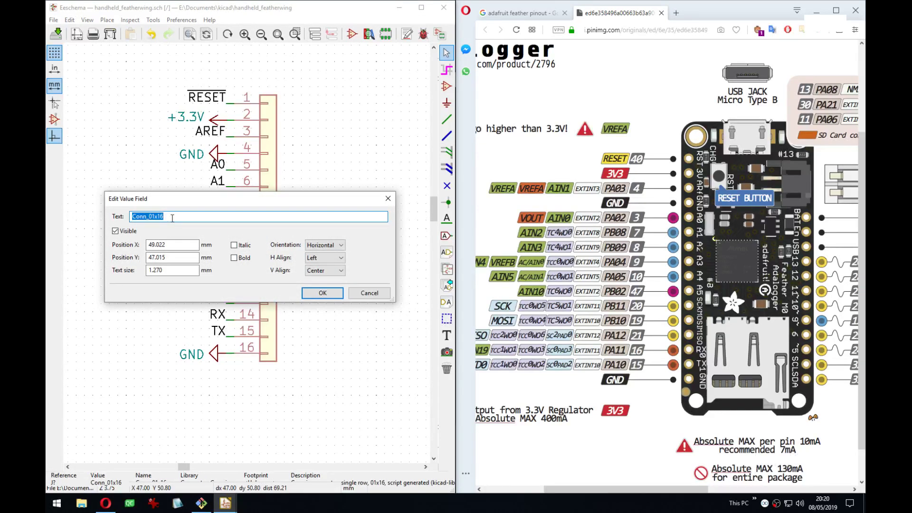
{"action": "type", "text": "CONN_FEATHER1"}
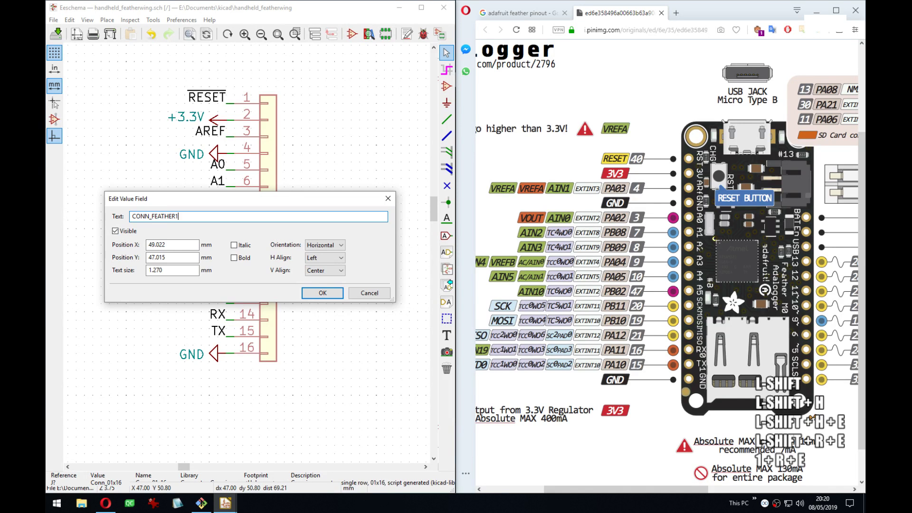
{"action": "key", "text": "Return"}
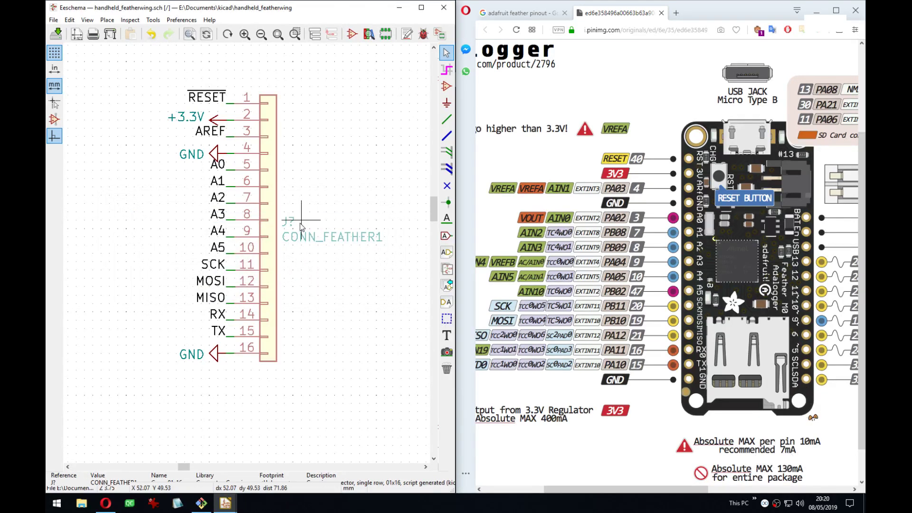
Move the 16-pin connector's reference text to just above the top of its body.
{"action": "key", "text": "m"}
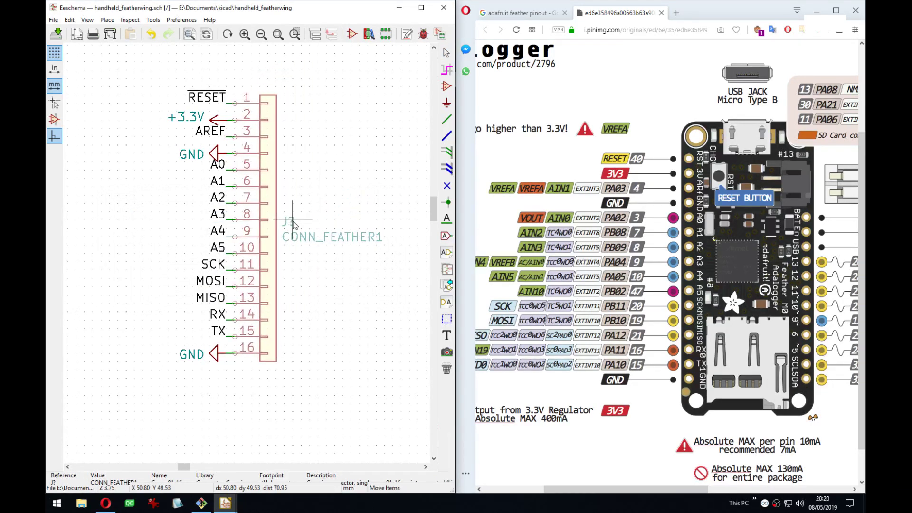
{"action": "left_click", "coordinate": [291, 221]}
{"action": "key", "text": "m"}
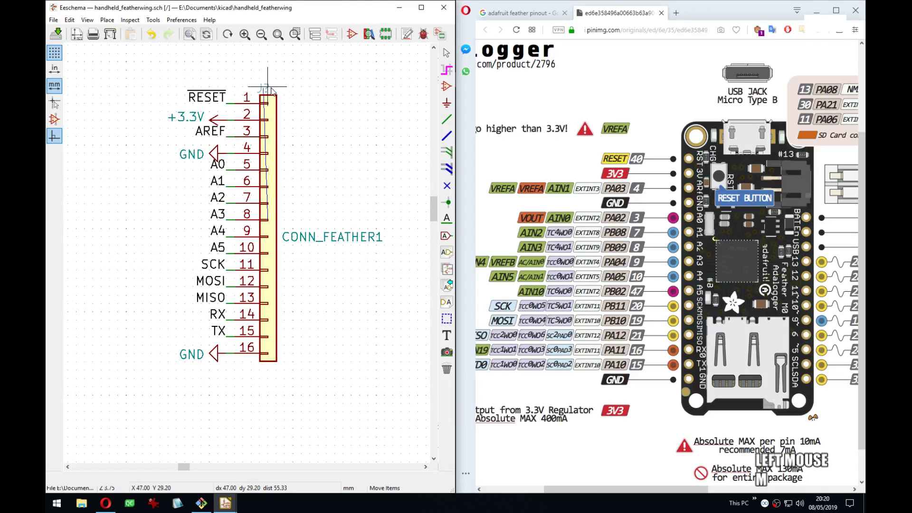
{"action": "left_click", "coordinate": [275, 92]}
Rotate the CONN_FEATHER1 value text to vertical and place it close alongside the connector body, opposite the pins.
{"action": "key", "text": "m"}
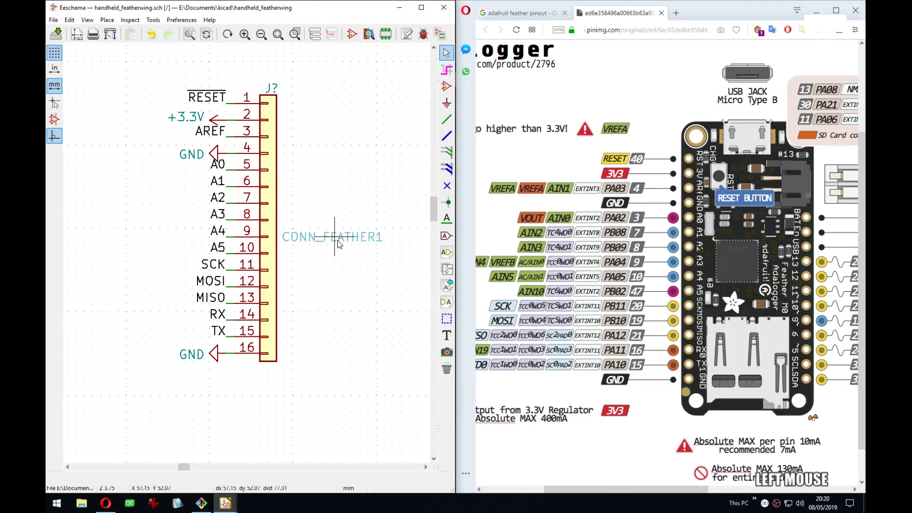
{"action": "key", "text": "r"}
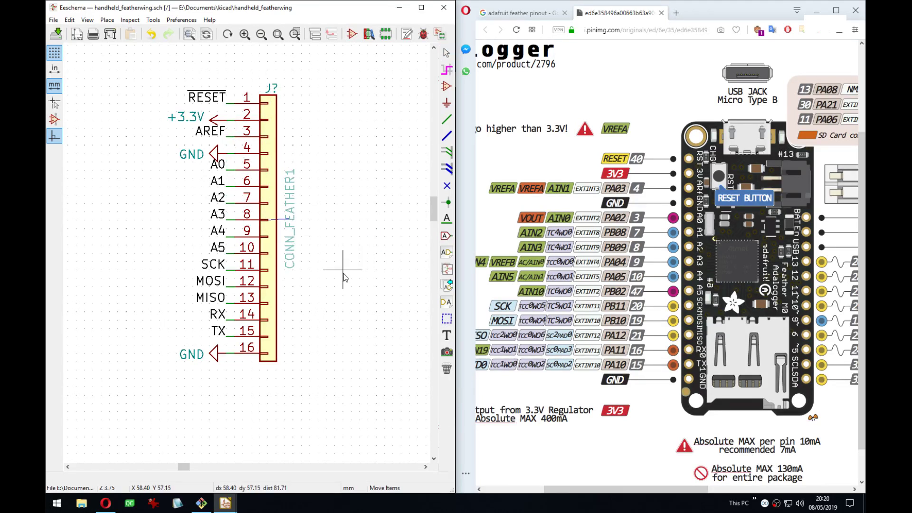
{"action": "left_click", "coordinate": [345, 277]}
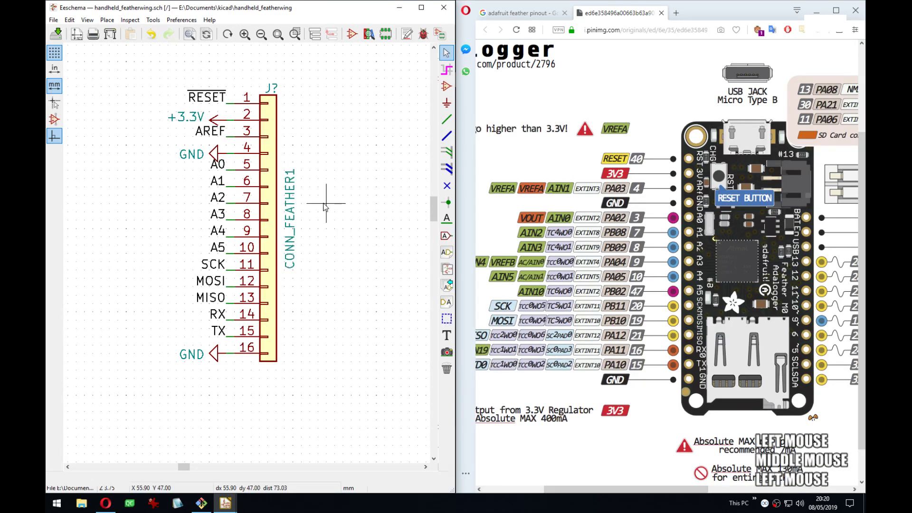
{"action": "middle_click_drag", "start_coordinate": [330, 198], "coordinate": [326, 220]}
{"action": "key", "text": "m"}
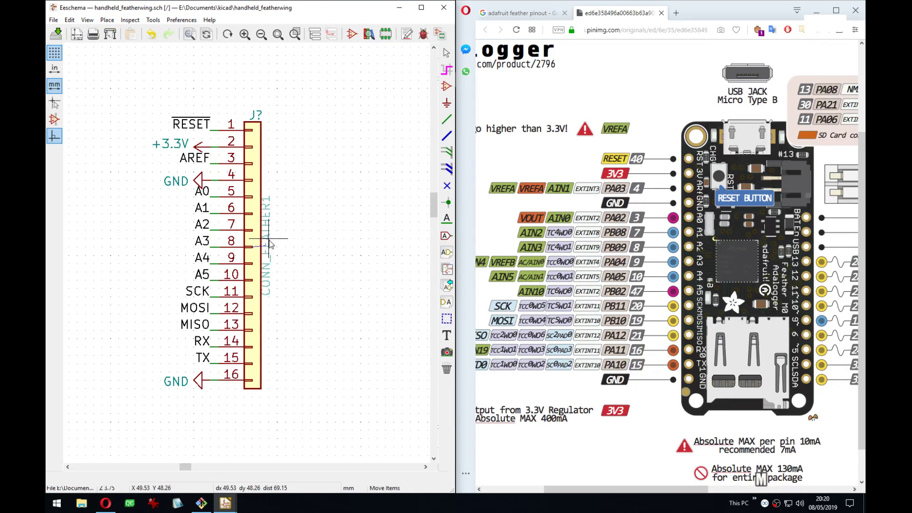
{"action": "left_click", "coordinate": [279, 245]}
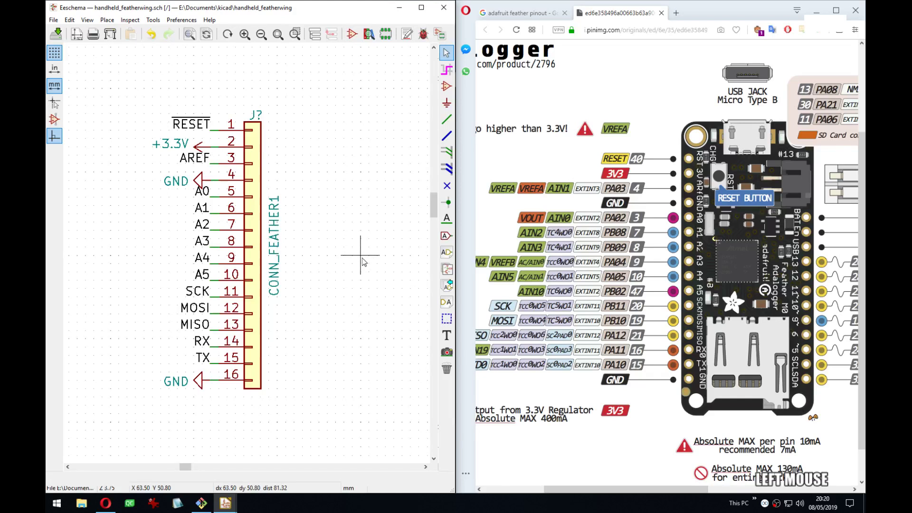
Add a generic Conn_01x12 connector beside the 16-pin header, mirrored around the horizontal axis so its pin numbering runs upward.
{"action": "mouse_move", "coordinate": [351, 257]}
{"action": "middle_mouse_down"}
{"action": "mouse_move", "coordinate": [301, 267]}
{"action": "mouse_move", "coordinate": [340, 244]}
{"action": "middle_mouse_up"}
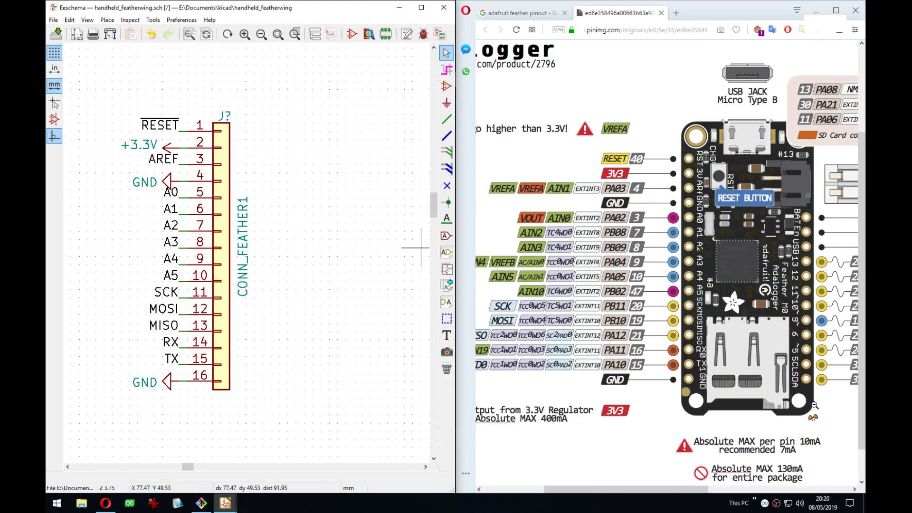
{"action": "left_click_drag", "start_coordinate": [779, 478], "coordinate": [696, 475]}
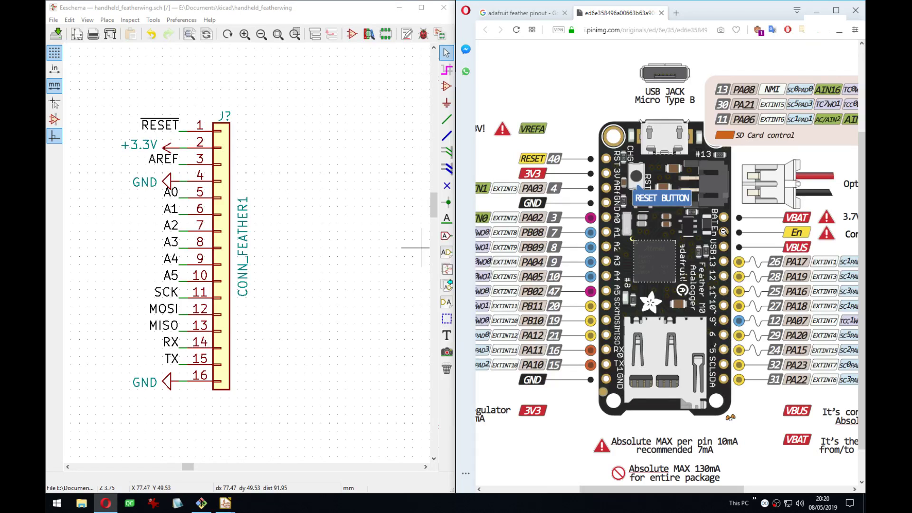
{"action": "middle_click_drag", "start_coordinate": [270, 238], "coordinate": [350, 254]}
{"action": "left_click", "coordinate": [349, 257]}
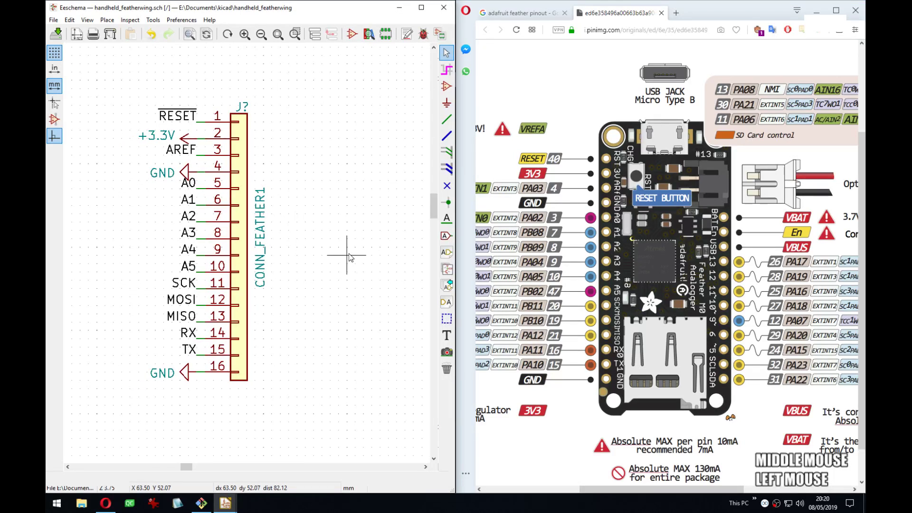
{"action": "key", "text": "a"}
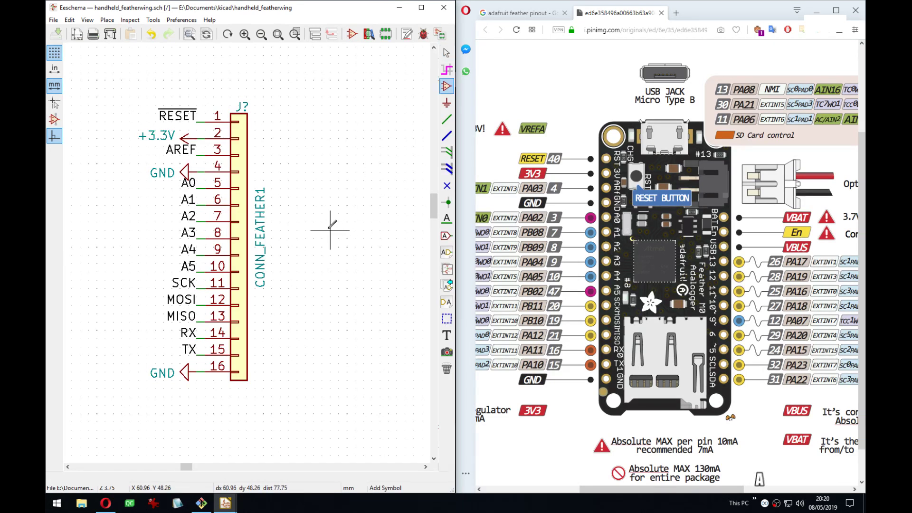
{"action": "left_click", "coordinate": [330, 229]}
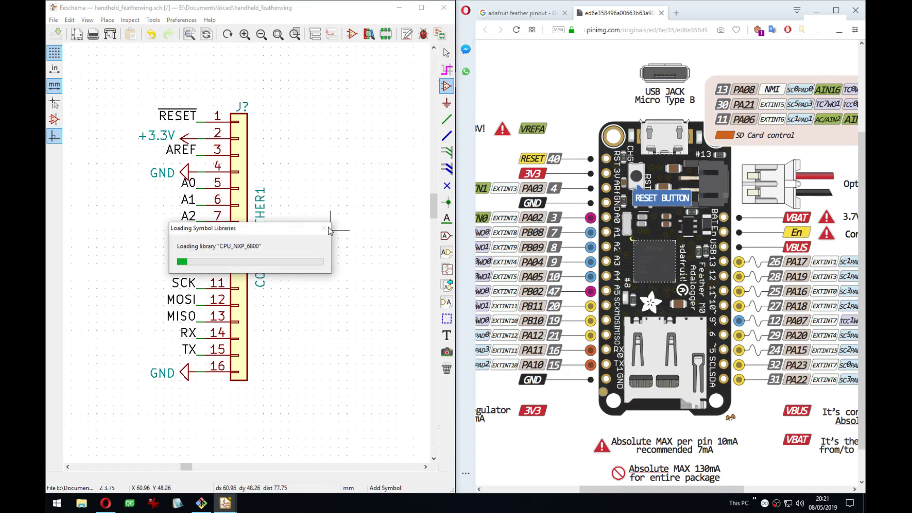
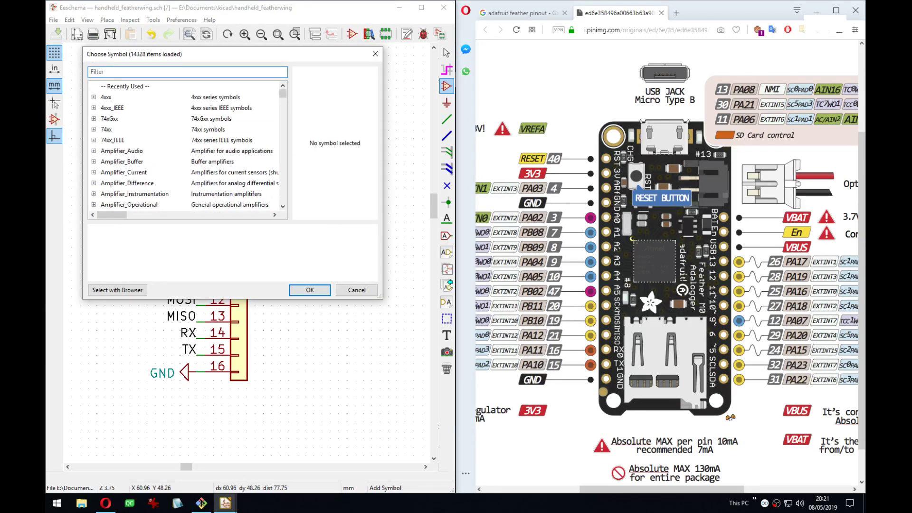
{"action": "type", "text": "1x12"}
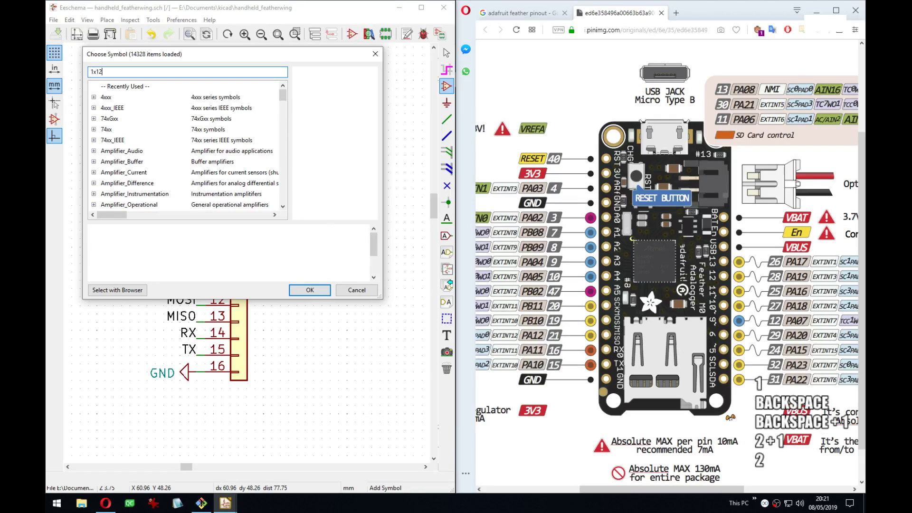
{"action": "double_click", "coordinate": [126, 140]}
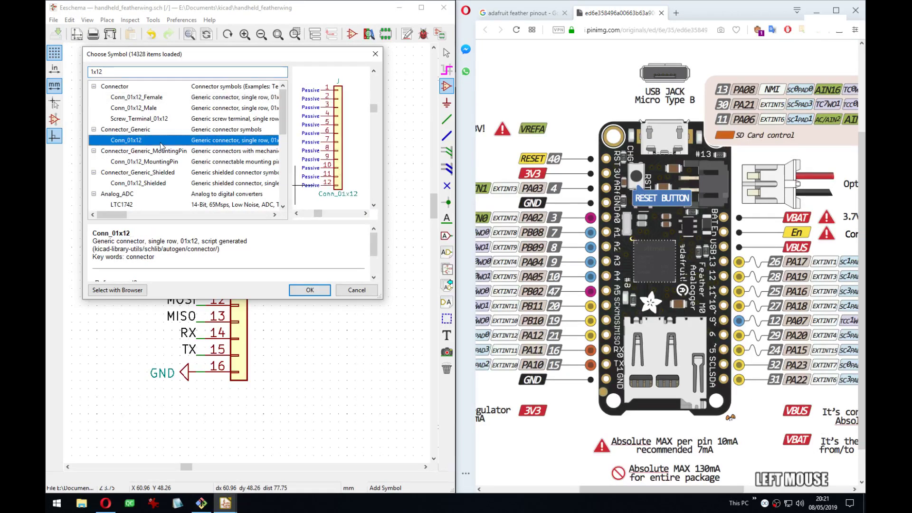
{"action": "key", "text": "x"}
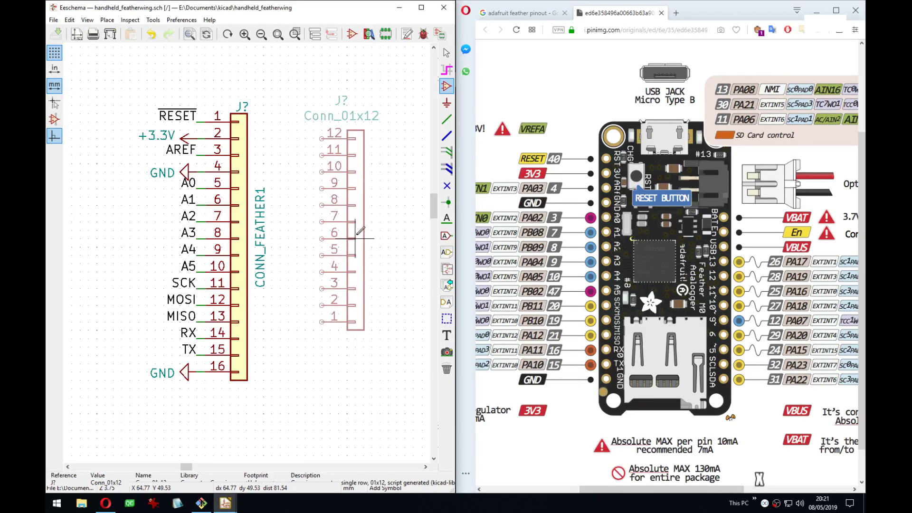
Mirror the Conn_01x12 symbol so pin 1 is uppermost and the pins face right, place it beside CONN_FEATHER1, and save the schematic.
{"action": "key", "text": "x"}
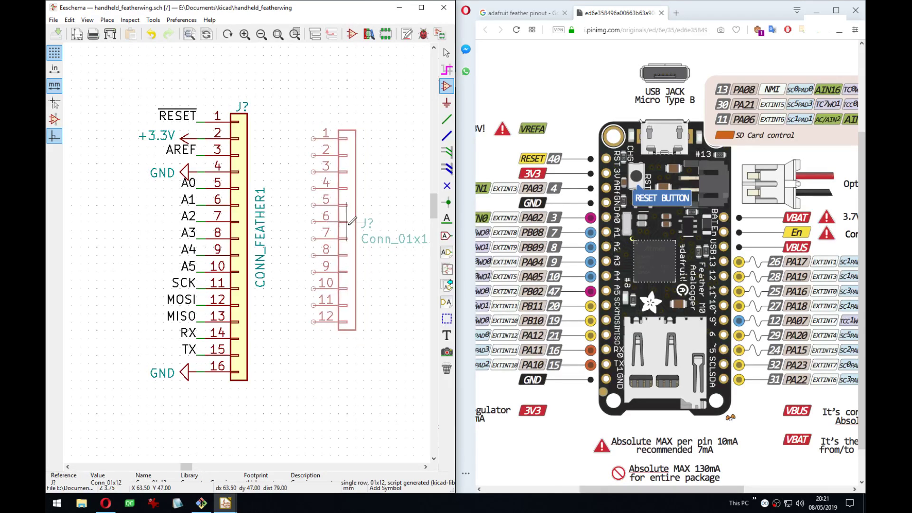
{"action": "key", "text": "y"}
{"action": "middle_click_drag", "start_coordinate": [350, 240], "coordinate": [347, 258]}
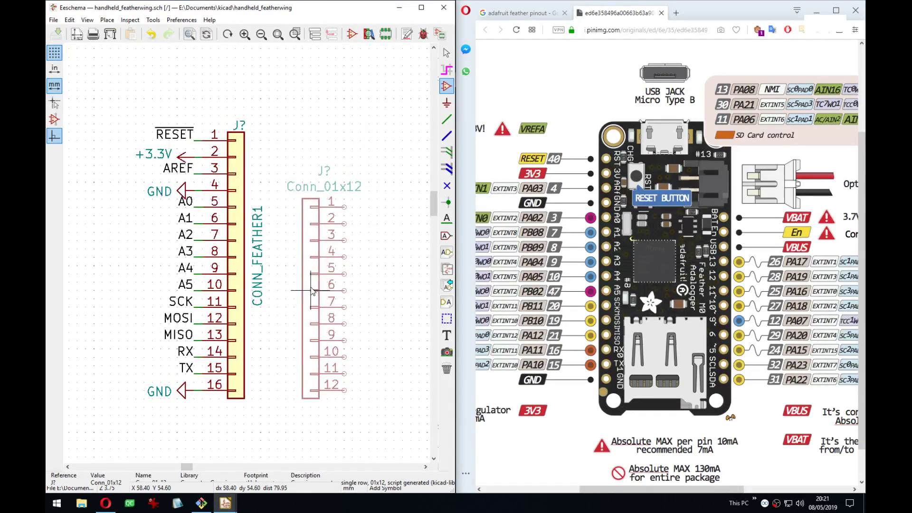
{"action": "left_click", "coordinate": [321, 291]}
{"action": "middle_click_drag", "start_coordinate": [394, 357], "coordinate": [373, 340]}
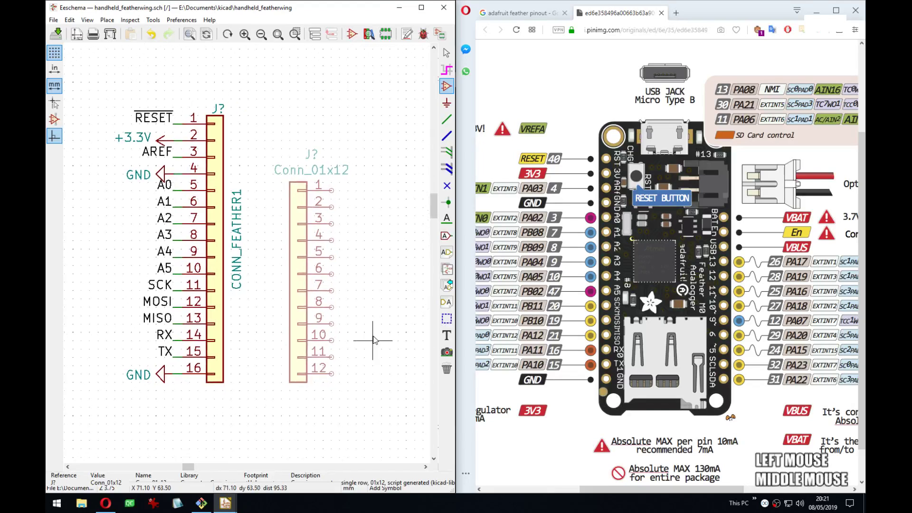
{"action": "left_click", "coordinate": [372, 249]}
{"action": "middle_click_drag", "start_coordinate": [427, 221], "coordinate": [309, 235]}
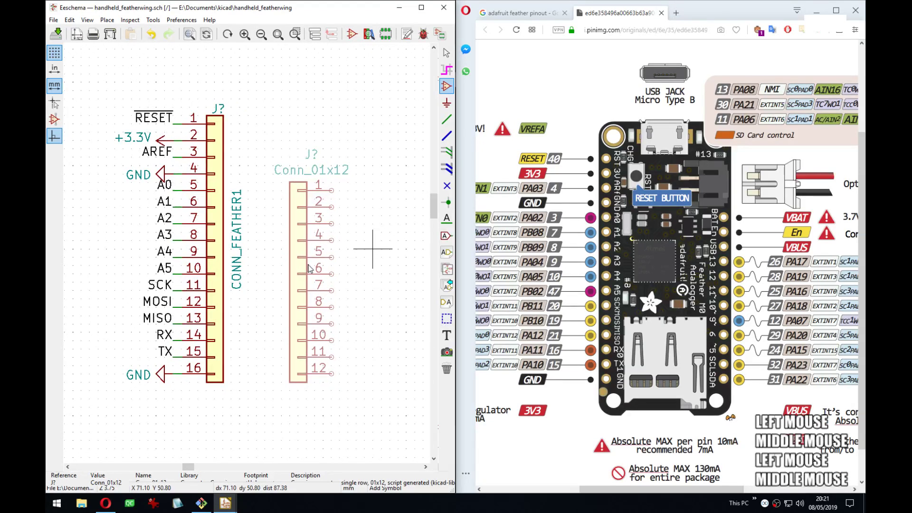
{"action": "left_click", "coordinate": [280, 267]}
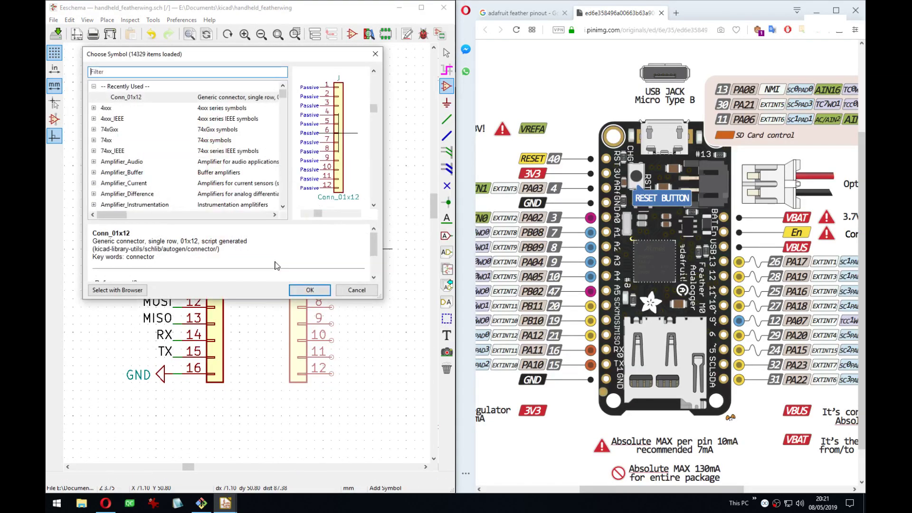
{"action": "left_click", "coordinate": [375, 54]}
{"action": "key", "text": "Escape"}
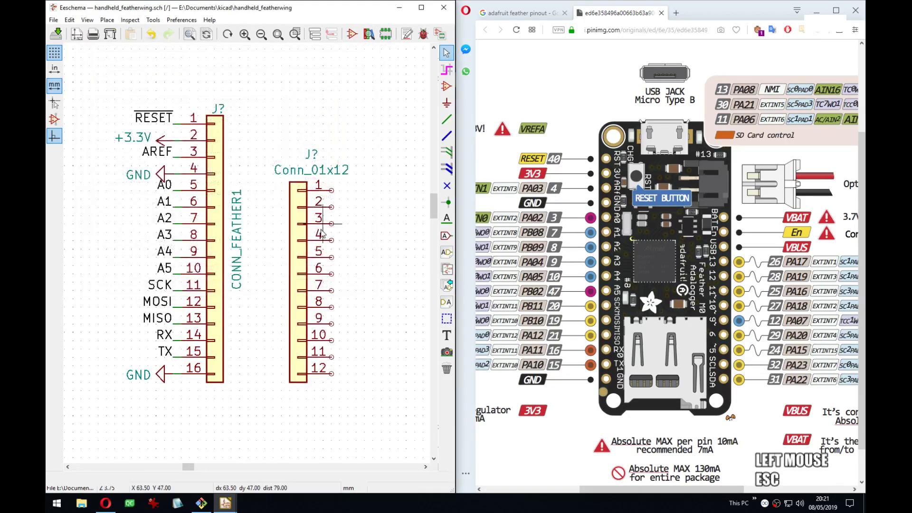
{"action": "middle_click_drag", "start_coordinate": [292, 256], "coordinate": [328, 232]}
{"action": "key", "text": "ctrl+s"}
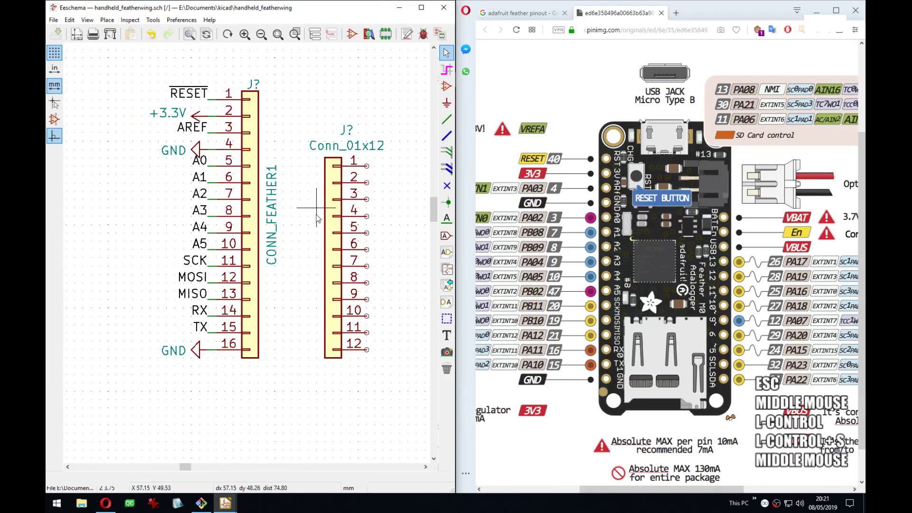
Set the 12-pin connector's value to CONN_FEATHER2.
{"action": "type", "text": "v"}
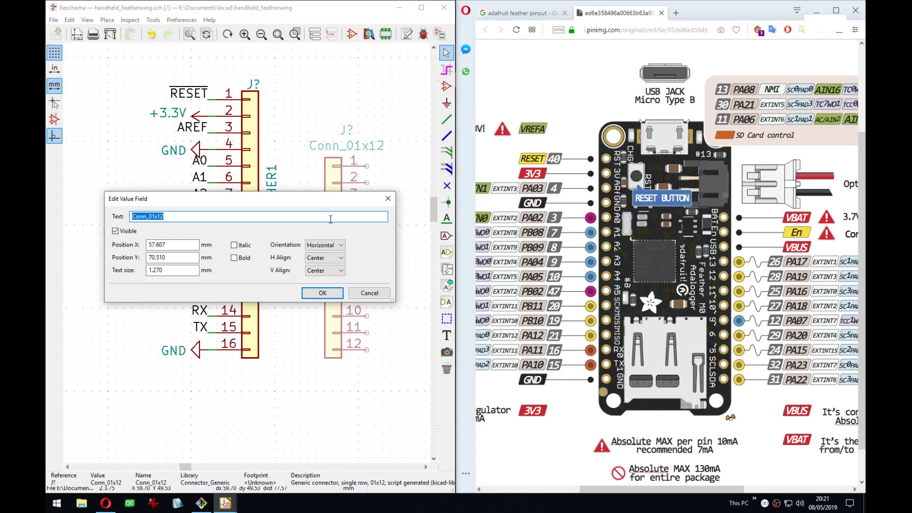
{"action": "type", "text": "CONN_FEATHER2"}
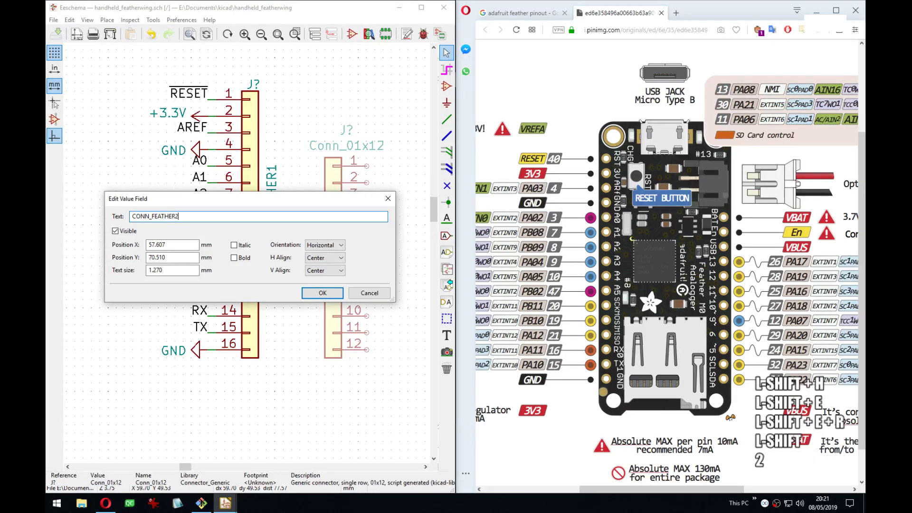
{"action": "key", "text": "Return"}
Rotate the CONN_FEATHER2 value label to vertical and place it along the left side of its connector.
{"action": "left_click", "coordinate": [364, 149]}
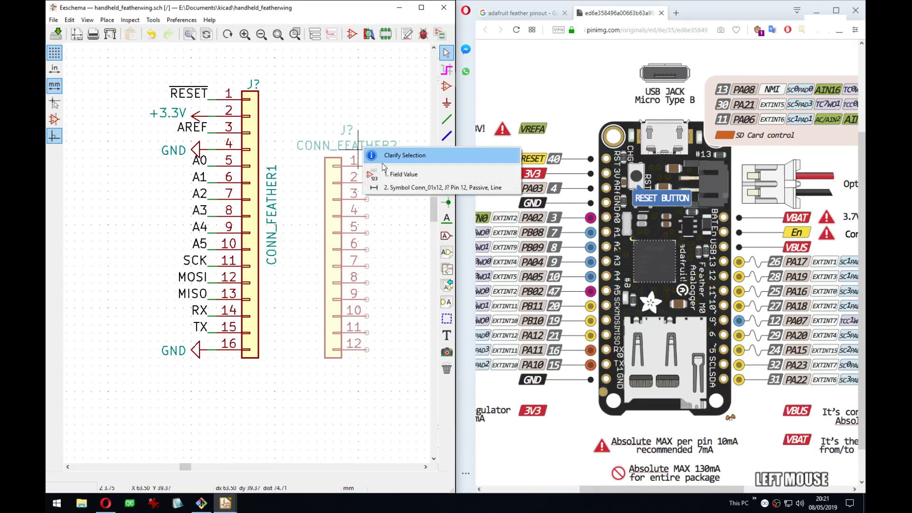
{"action": "left_click", "coordinate": [417, 187]}
{"action": "key", "text": "m"}
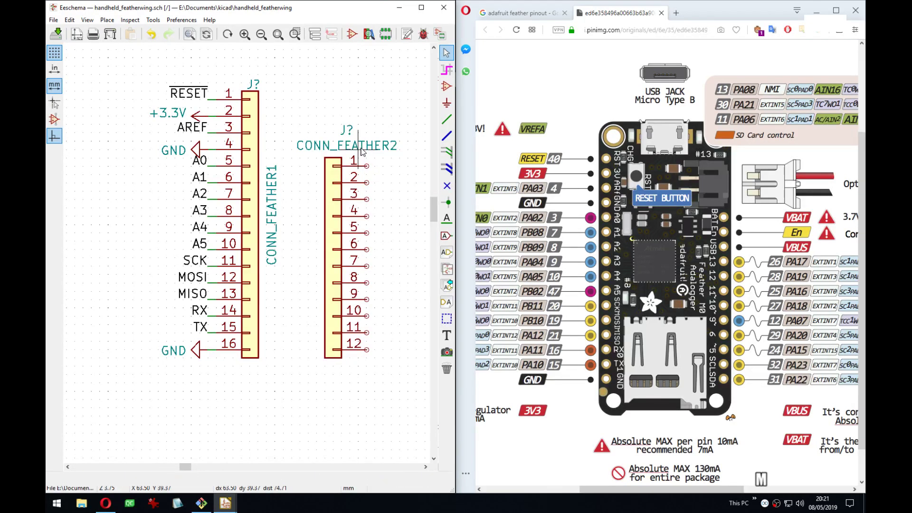
{"action": "left_click", "coordinate": [363, 151]}
{"action": "key", "text": "m"}
{"action": "key", "text": "r"}
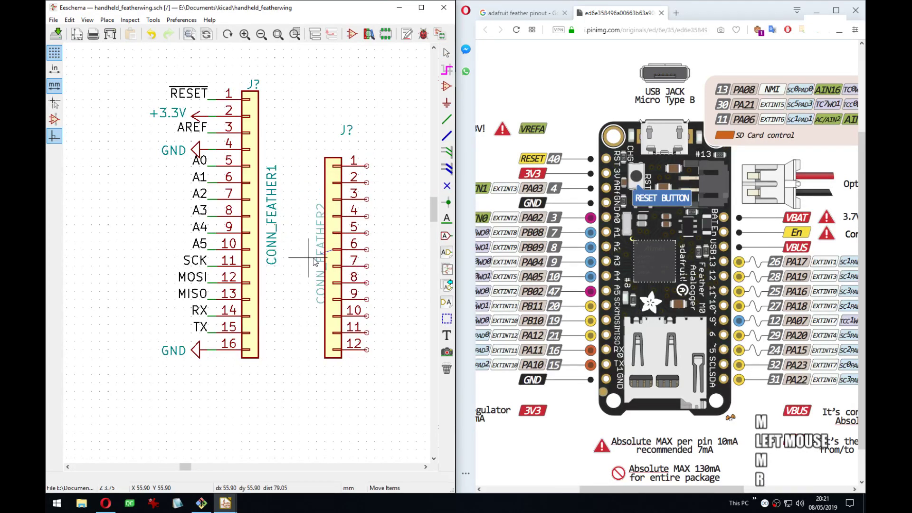
{"action": "left_click", "coordinate": [305, 226]}
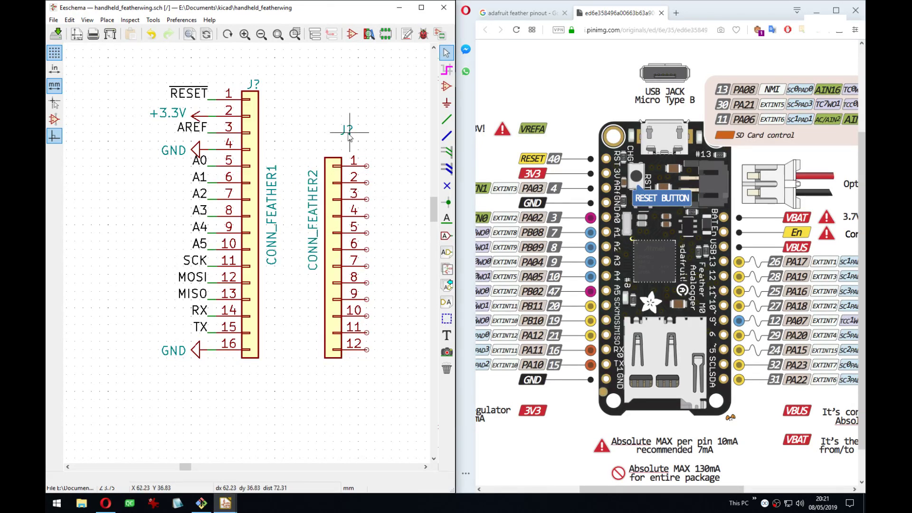
{"action": "key", "text": "m"}
{"action": "left_click", "coordinate": [337, 156]}
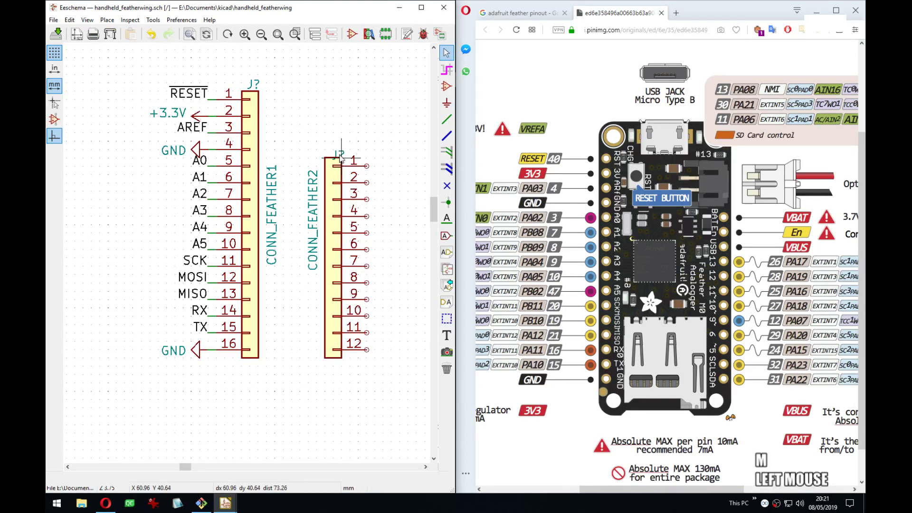
{"action": "key", "text": "ctrl+z"}
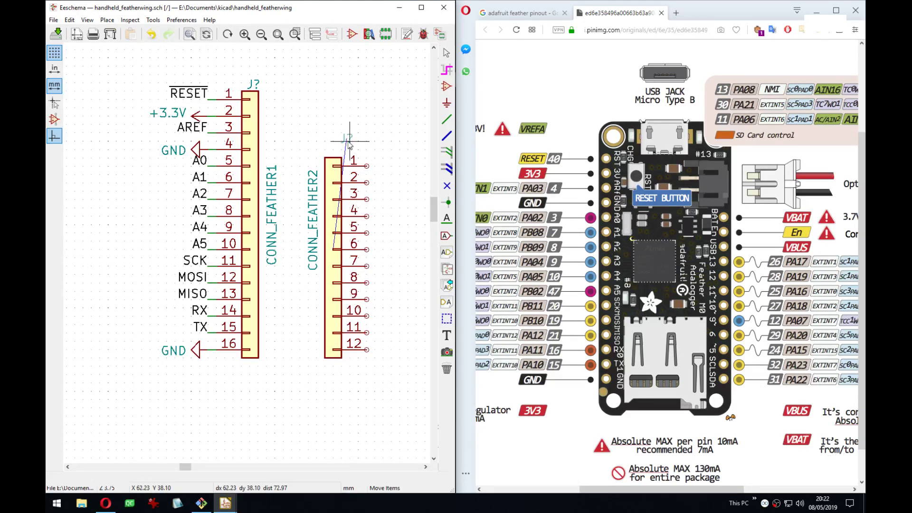
Move the 12-pin connector's J? reference to just above the connector body.
{"action": "key", "text": "m"}
{"action": "left_click", "coordinate": [336, 153]}
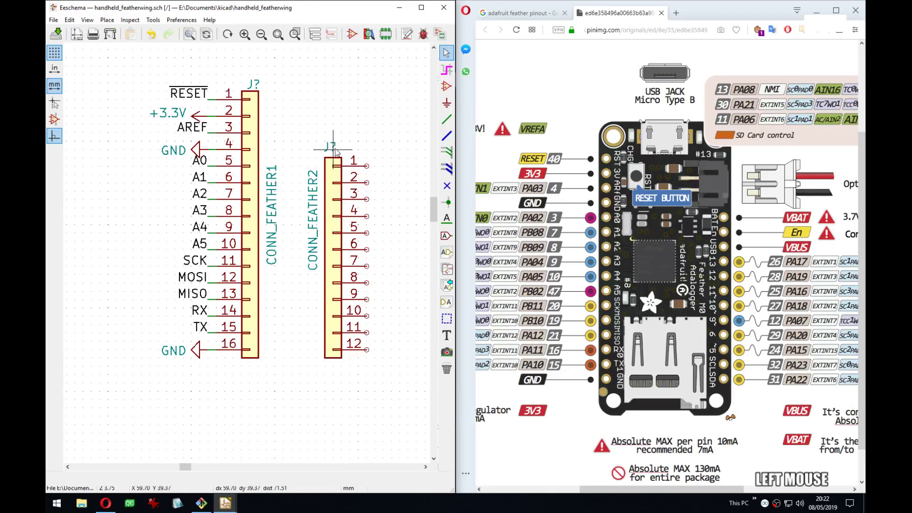
{"action": "middle_click_drag", "start_coordinate": [337, 151], "coordinate": [327, 147]}
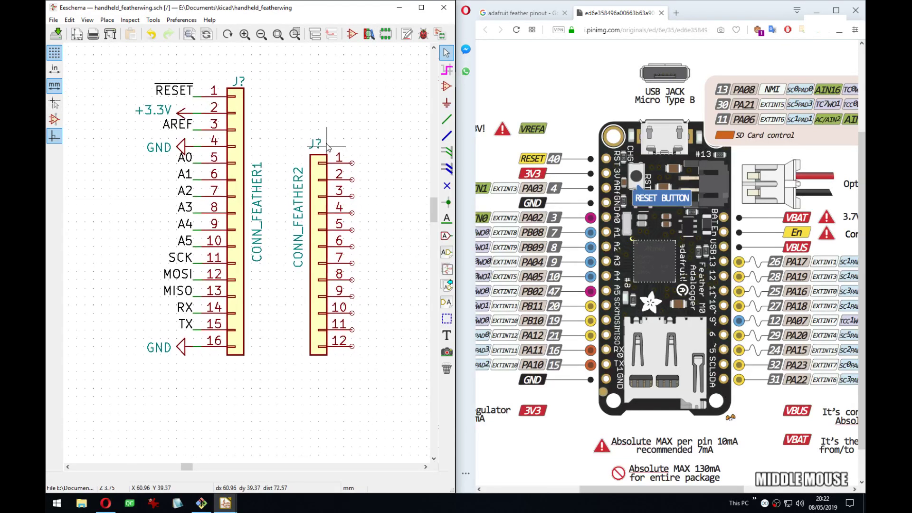
Shift the CONN_FEATHER2 value label slightly upward along its connector and re-place the CONN_FEATHER1 label beside its own connector.
{"action": "key", "text": "m"}
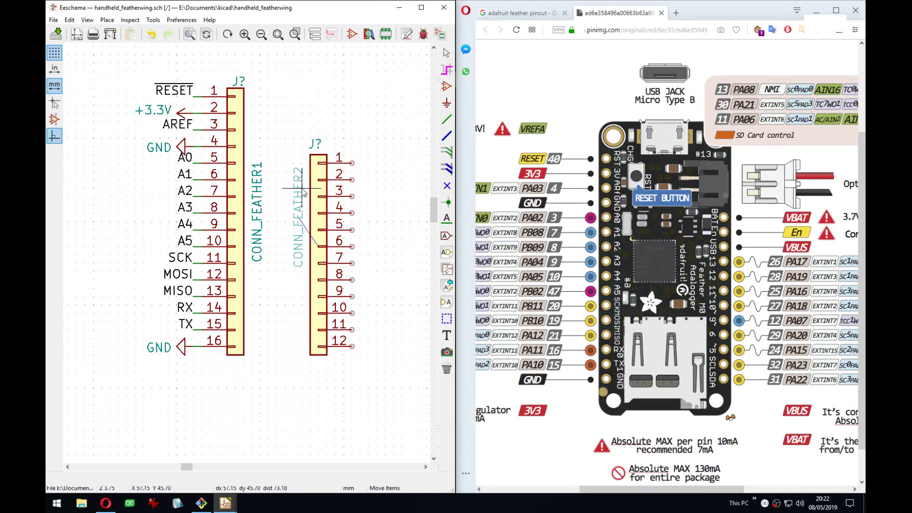
{"action": "left_click", "coordinate": [304, 184]}
{"action": "key", "text": "m"}
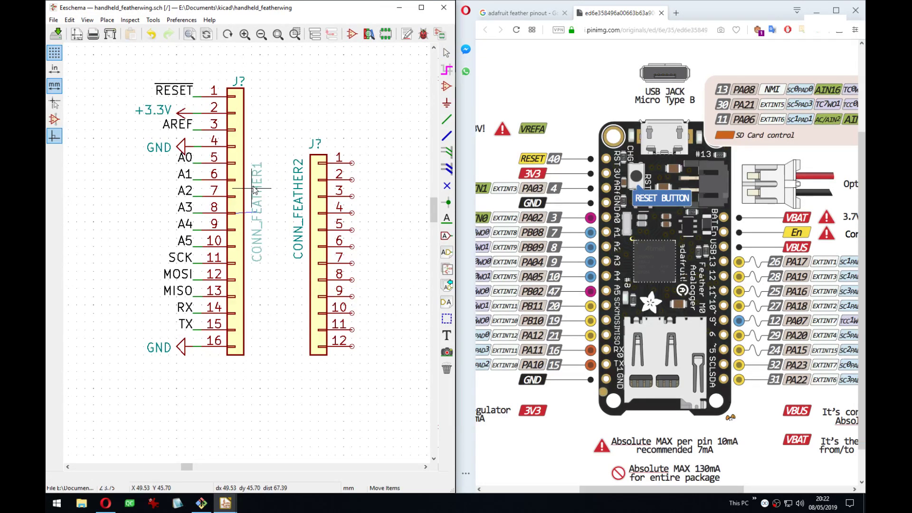
{"action": "left_click", "coordinate": [249, 189]}
Draw a short wire stub from pin 1 of CONN_FEATHER2 and repeat it for every pin down to pin 12.
{"action": "middle_click_drag", "start_coordinate": [352, 157], "coordinate": [347, 152]}
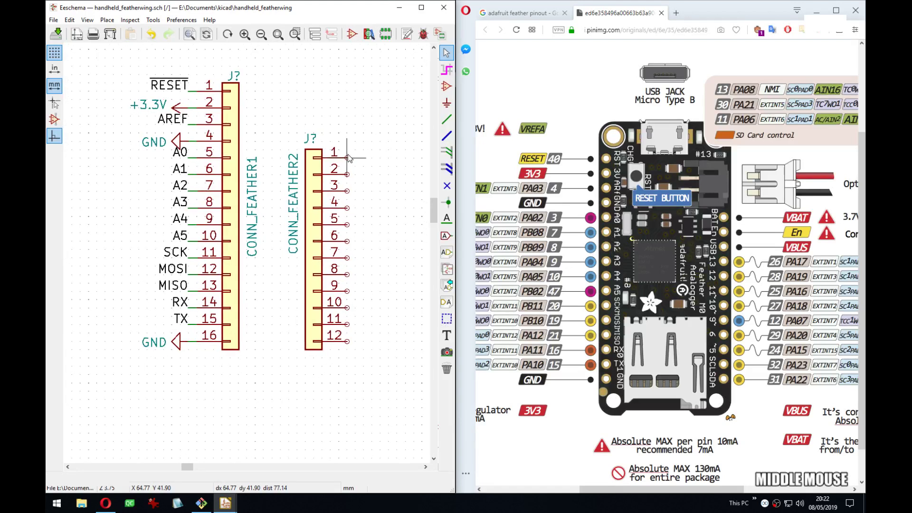
{"action": "key", "text": "w"}
{"action": "left_click", "coordinate": [347, 157]}
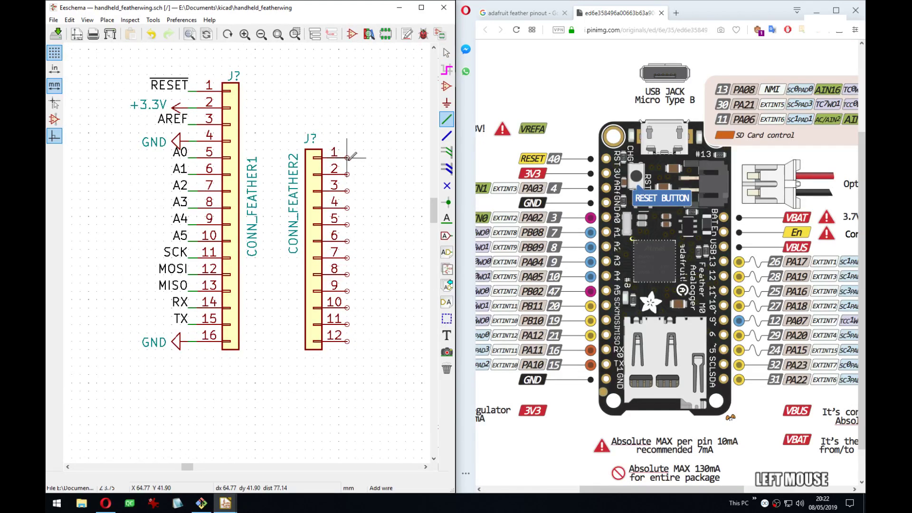
{"action": "double_click", "coordinate": [356, 158]}
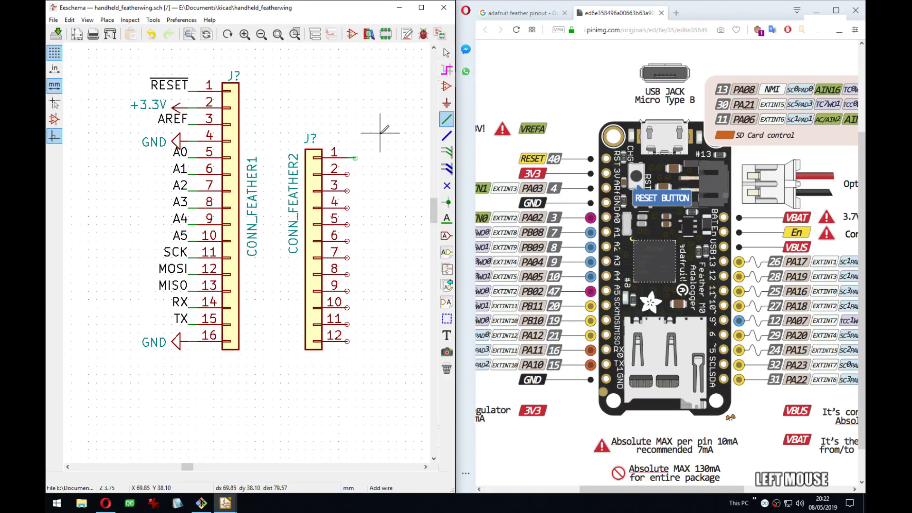
{"action": "key", "text": "Insert"}
{"action": "key", "text": "Insert"}
{"action": "key", "text": "Insert"}
{"action": "key", "text": "Insert"}
{"action": "key", "text": "Insert"}
{"action": "key", "text": "Insert"}
{"action": "key", "text": "Insert"}
{"action": "key", "text": "Insert"}
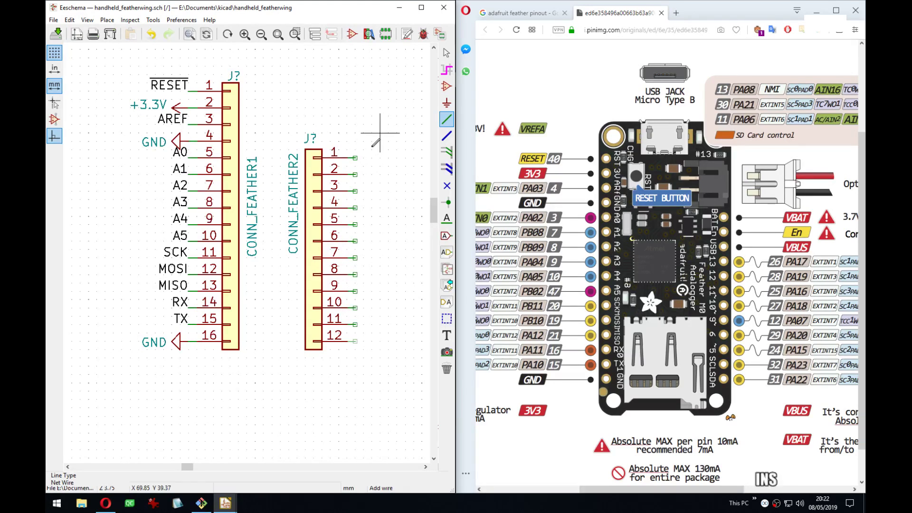
{"action": "left_click_drag", "start_coordinate": [619, 491], "coordinate": [655, 492]}
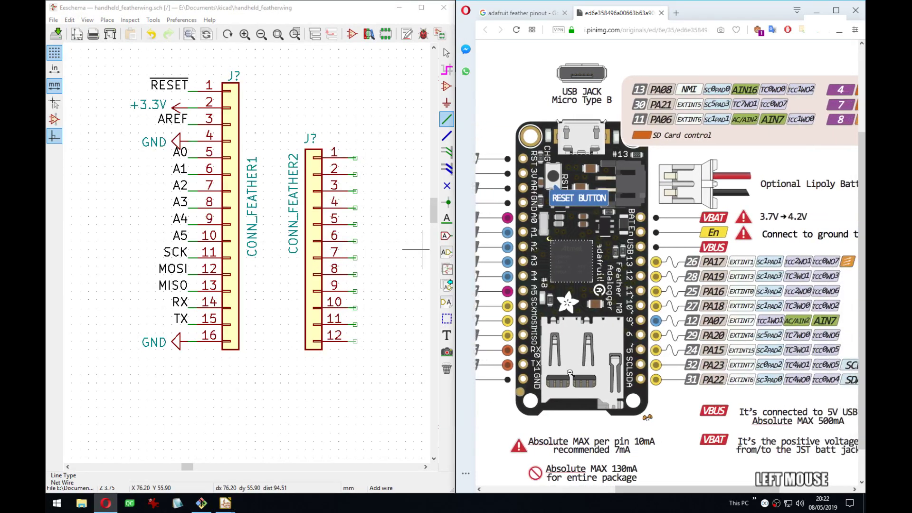
{"action": "middle_click_drag", "start_coordinate": [355, 218], "coordinate": [297, 213]}
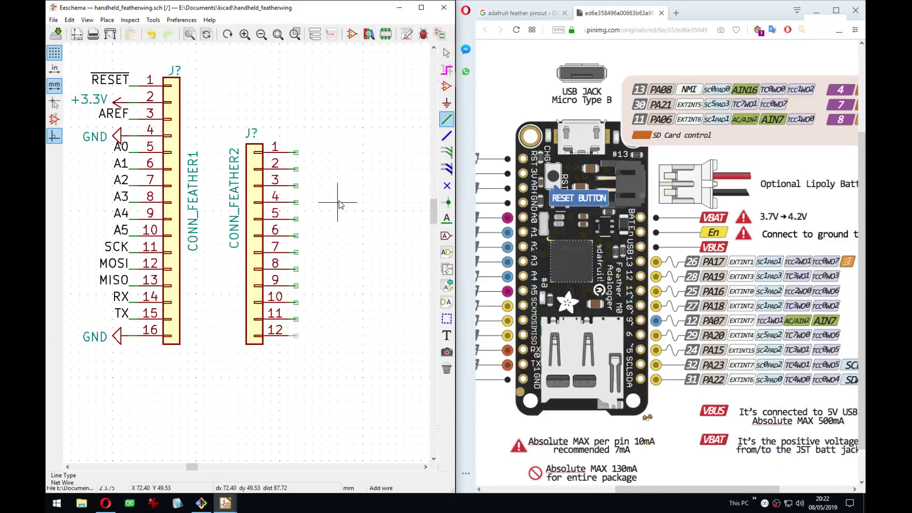
{"action": "middle_click_drag", "start_coordinate": [370, 196], "coordinate": [343, 197]}
{"action": "key", "text": "Escape"}
{"action": "key", "text": "a"}
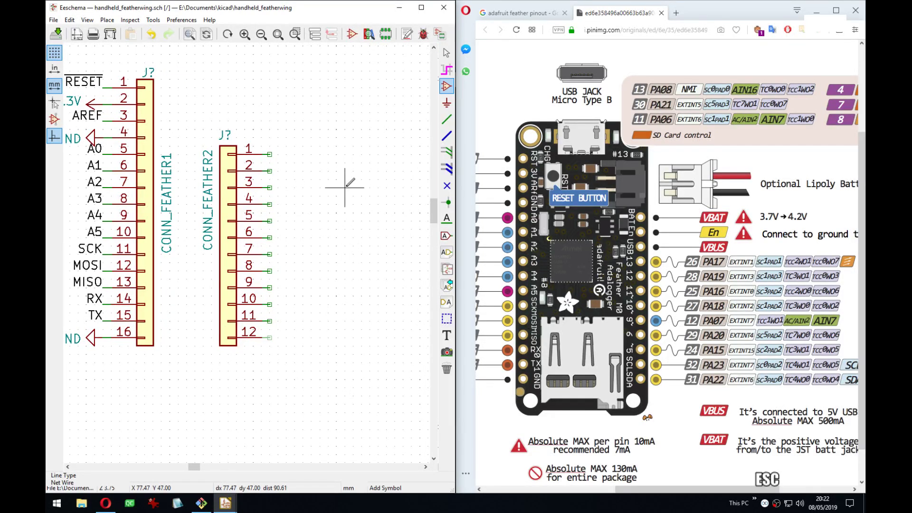
{"action": "left_click", "coordinate": [351, 187]}
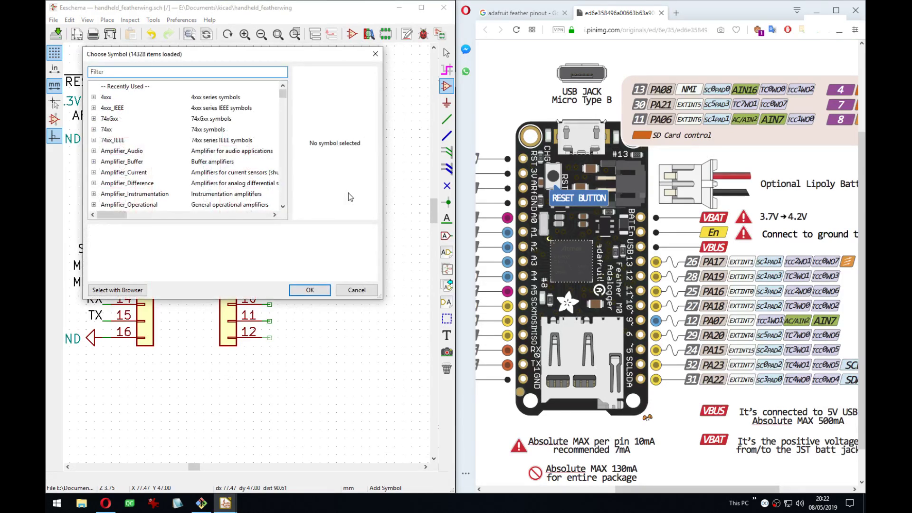
{"action": "key", "text": "Escape"}
Add a +BATT power symbol, rotated to point right, at the end of the pin 1 wire on CONN_FEATHER2.
{"action": "key", "text": "p"}
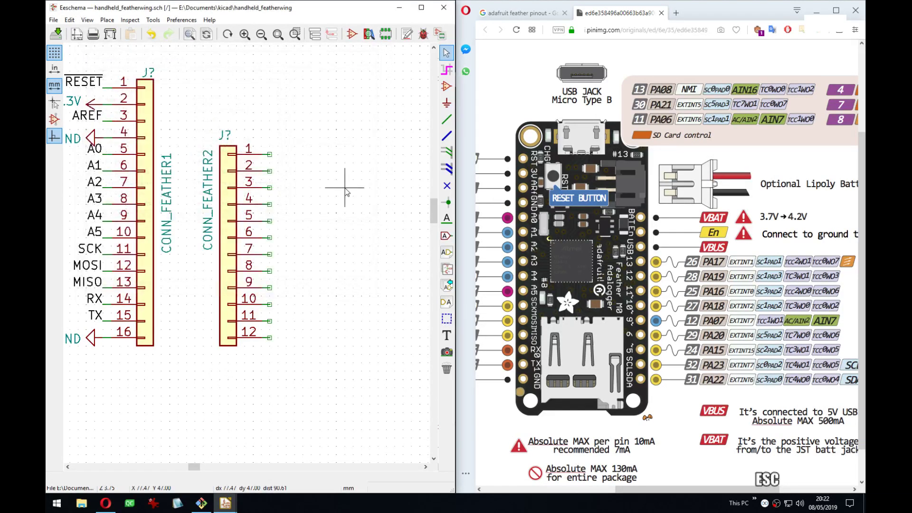
{"action": "left_click", "coordinate": [353, 213]}
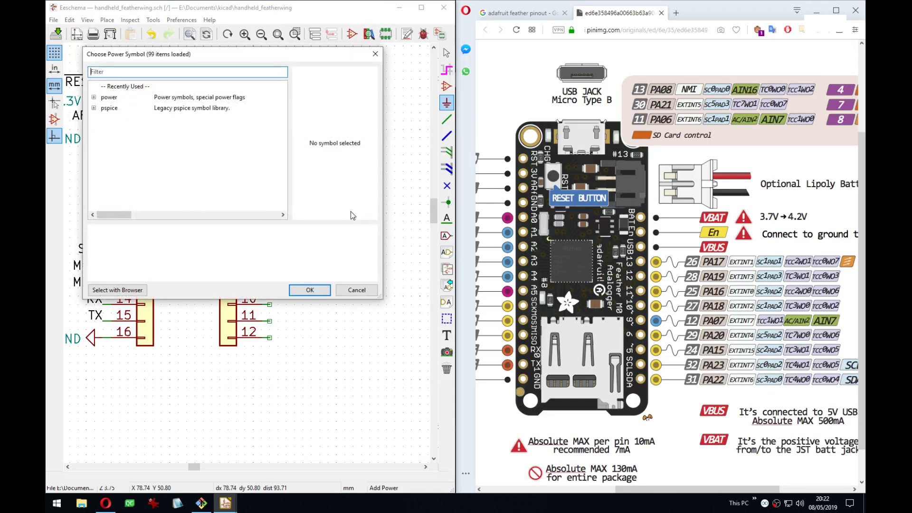
{"action": "type", "text": "vbat"}
{"action": "key", "text": "BackSpace"}
{"action": "key", "text": "BackSpace"}
{"action": "key", "text": "BackSpace"}
{"action": "key", "text": "BackSpace"}
{"action": "type", "text": "batt"}
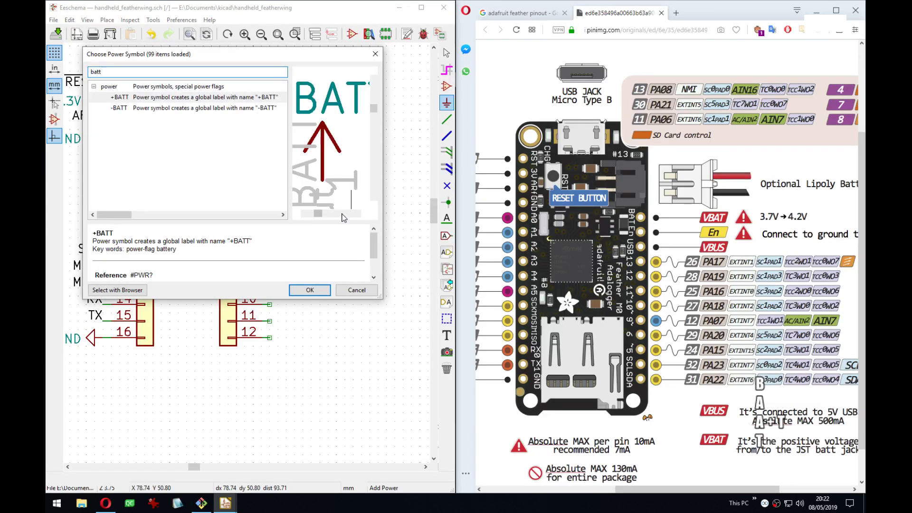
{"action": "left_click", "coordinate": [311, 289]}
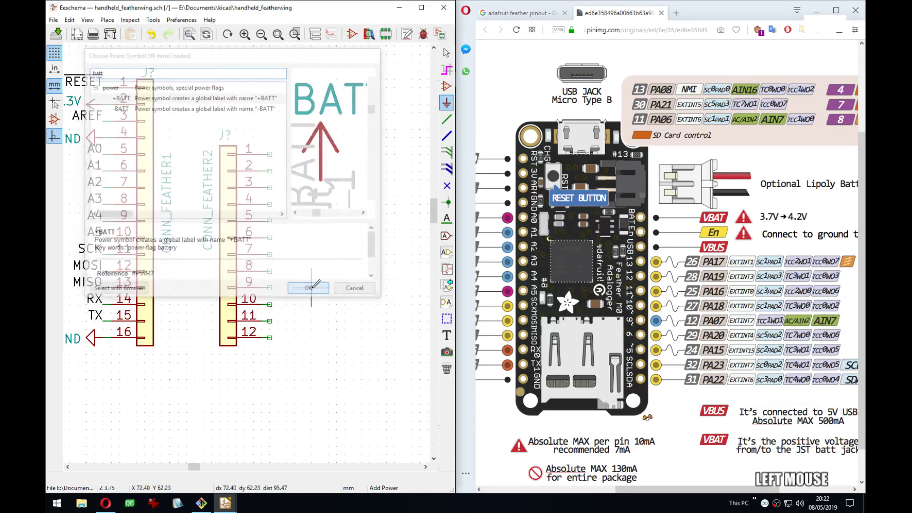
{"action": "key", "text": "r"}
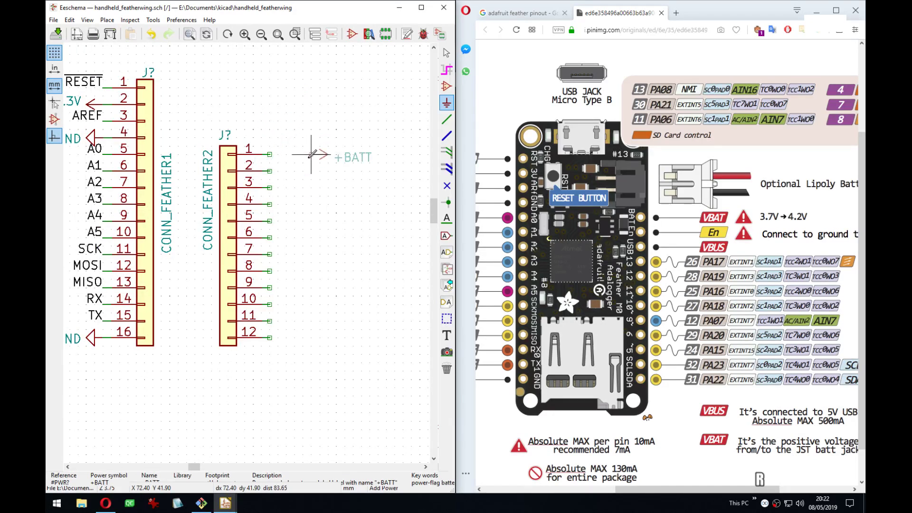
{"action": "left_click", "coordinate": [270, 153]}
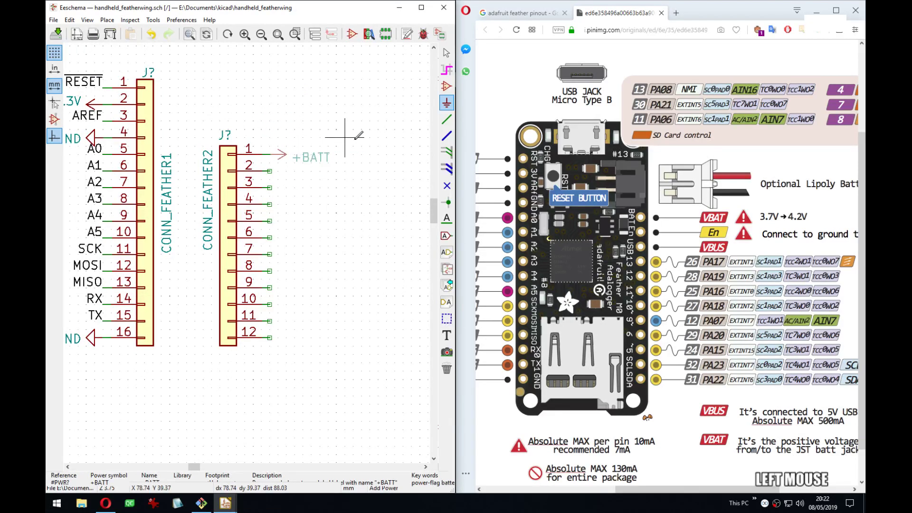
{"action": "key", "text": "Escape"}
Position the +BATT value label beside the tip of its power arrow at pin 1.
{"action": "left_click", "coordinate": [315, 163]}
{"action": "key", "text": "m"}
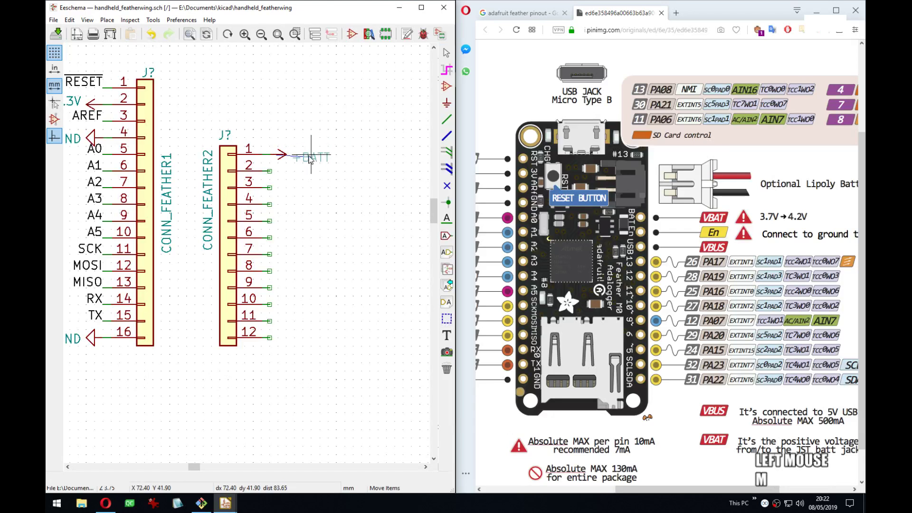
{"action": "left_click", "coordinate": [310, 158]}
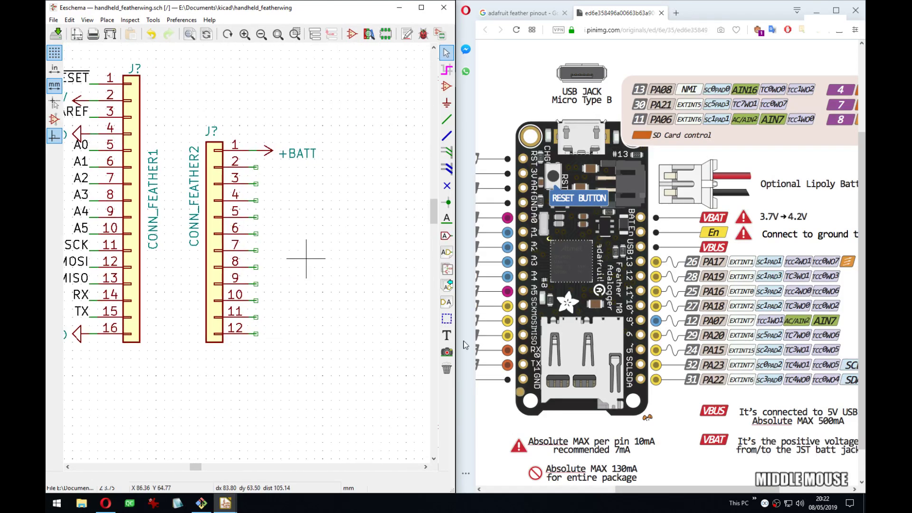
Add a net label EN at the end of the pin 2 wire on CONN_FEATHER2.
{"action": "middle_click_drag", "start_coordinate": [295, 254], "coordinate": [307, 260]}
{"action": "left_click_drag", "start_coordinate": [657, 490], "coordinate": [693, 480]}
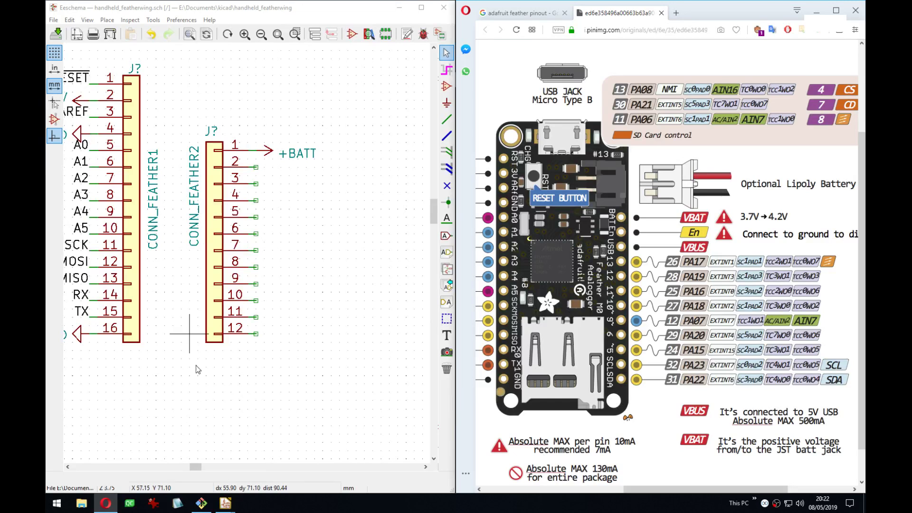
{"action": "middle_click_drag", "start_coordinate": [223, 336], "coordinate": [273, 344]}
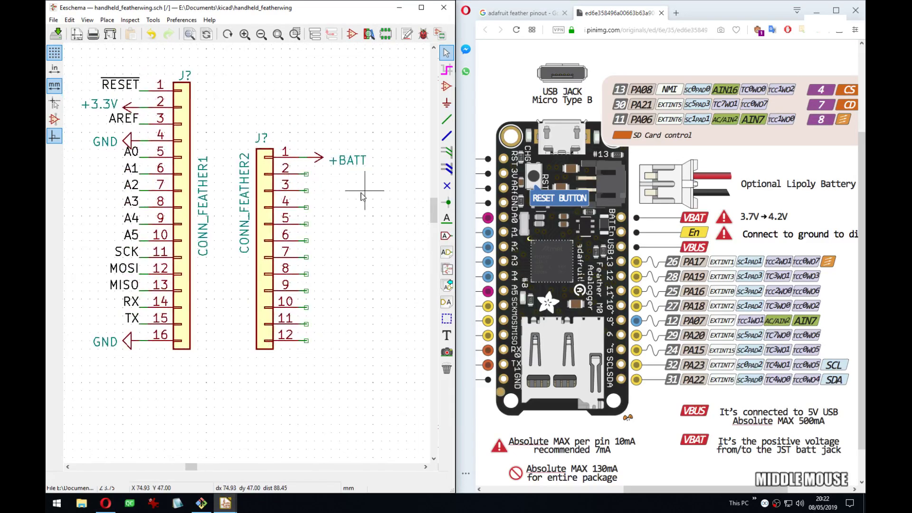
{"action": "middle_click_drag", "start_coordinate": [364, 198], "coordinate": [351, 188]}
{"action": "key", "text": "l"}
{"action": "left_click", "coordinate": [293, 165]}
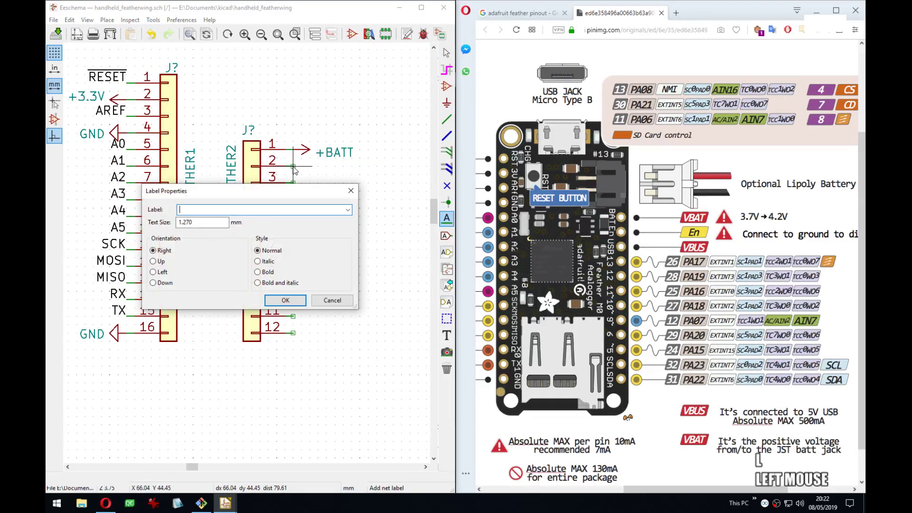
{"action": "type", "text": "EN"}
{"action": "key", "text": "Return"}
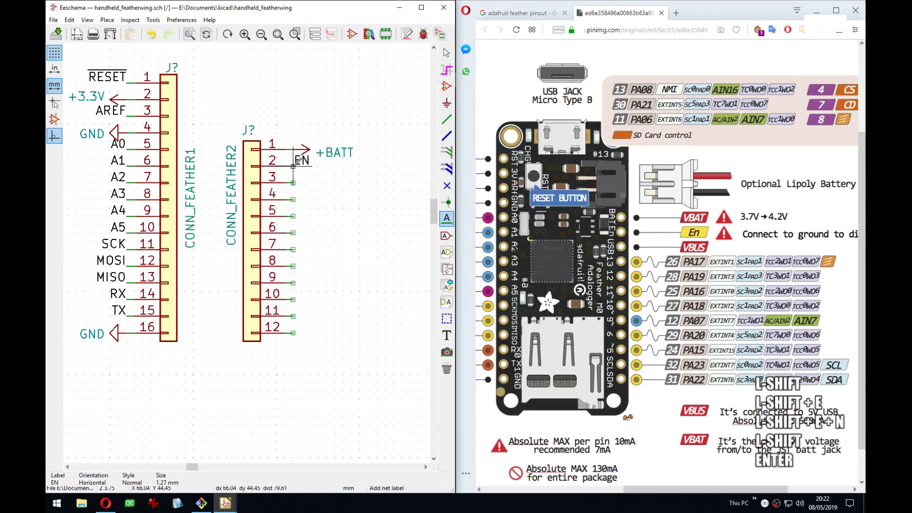
{"action": "left_click", "coordinate": [309, 166]}
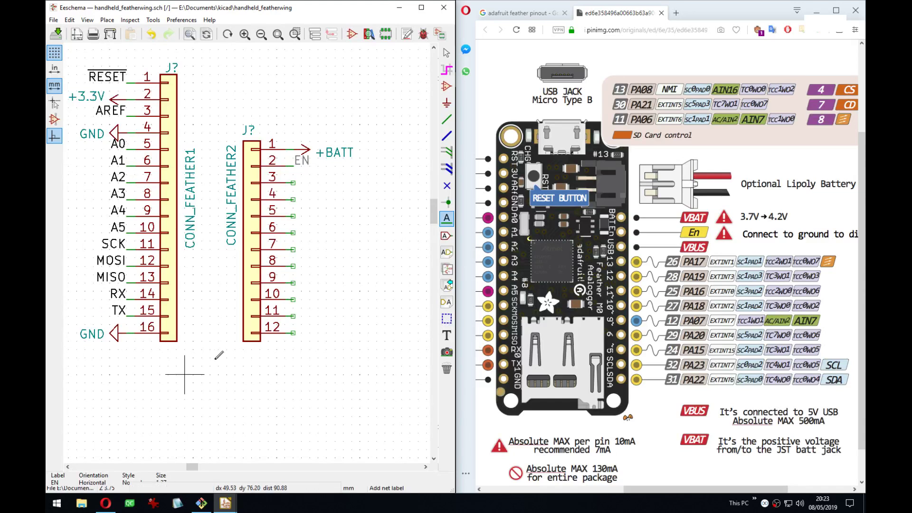
{"action": "left_click", "coordinate": [293, 183]}
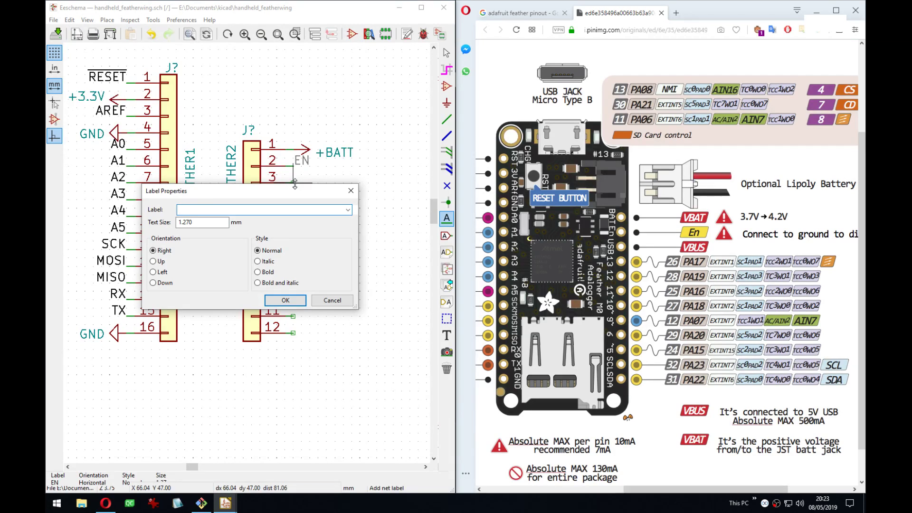
{"action": "key", "text": "Escape"}
{"action": "key", "text": "Escape"}
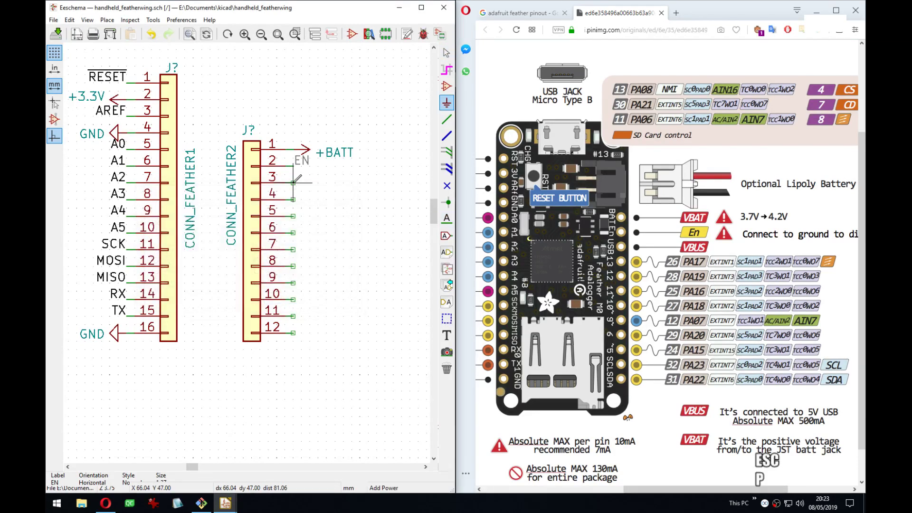
{"action": "key", "text": "s"}
{"action": "key", "text": "Escape"}
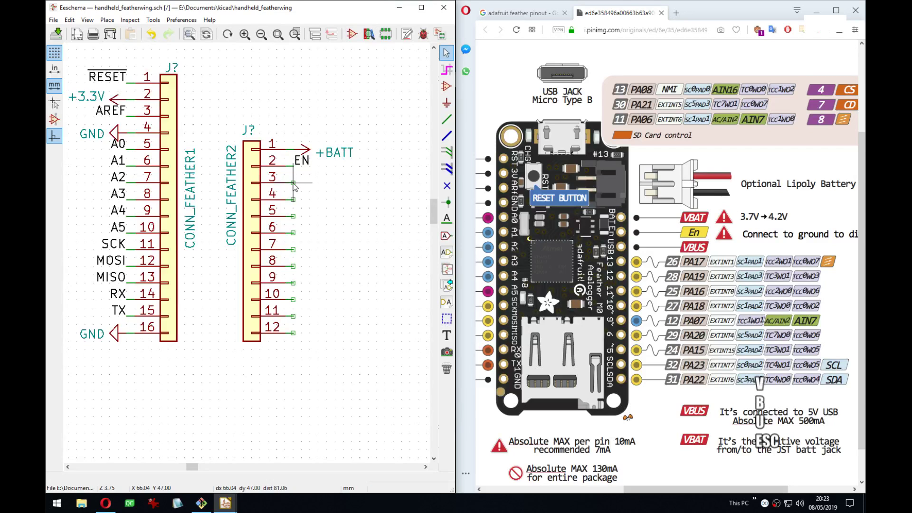
Add a VBUS power symbol, pointing right, at the end of the pin 3 wire on CONN_FEATHER2.
{"action": "key", "text": "p"}
{"action": "left_click", "coordinate": [325, 185]}
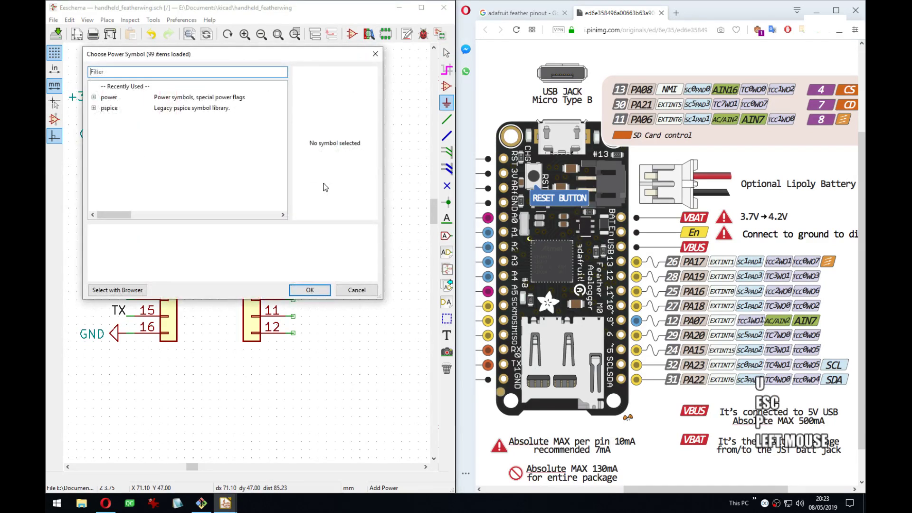
{"action": "type", "text": "vus"}
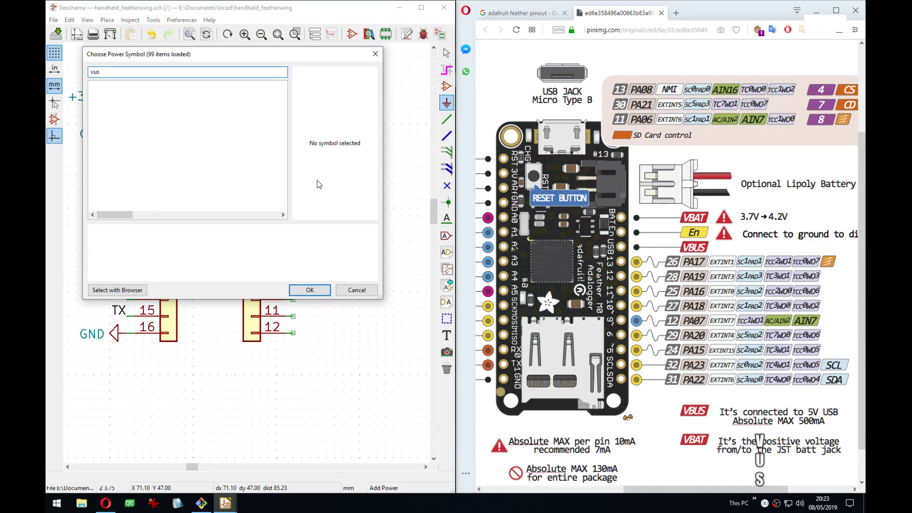
{"action": "key", "text": "BackSpace"}
{"action": "key", "text": "BackSpace"}
{"action": "type", "text": "bus"}
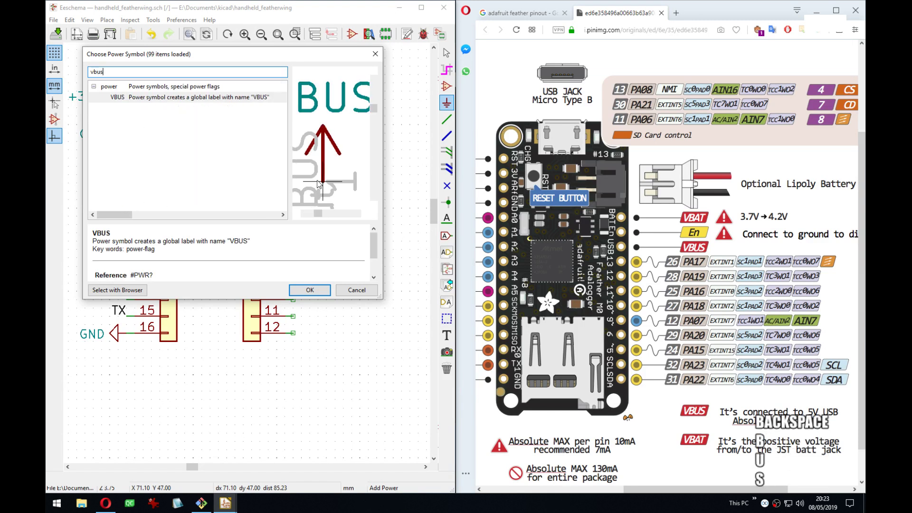
{"action": "left_click", "coordinate": [310, 290]}
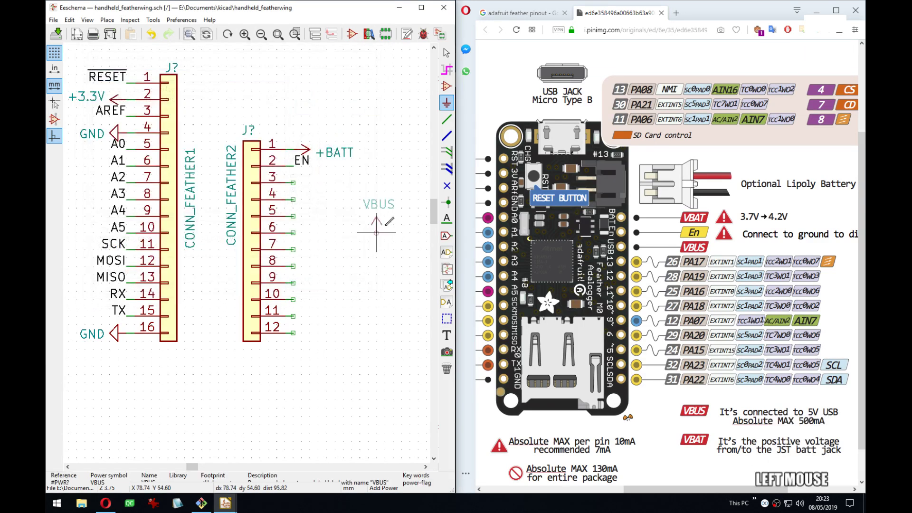
{"action": "left_click", "coordinate": [294, 180]}
{"action": "middle_click_drag", "start_coordinate": [365, 232], "coordinate": [348, 230]}
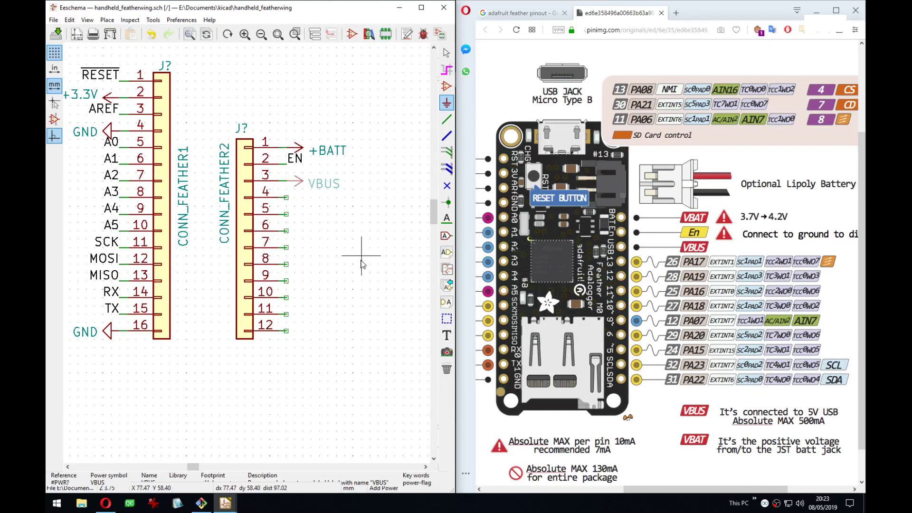
{"action": "left_click", "coordinate": [288, 202]}
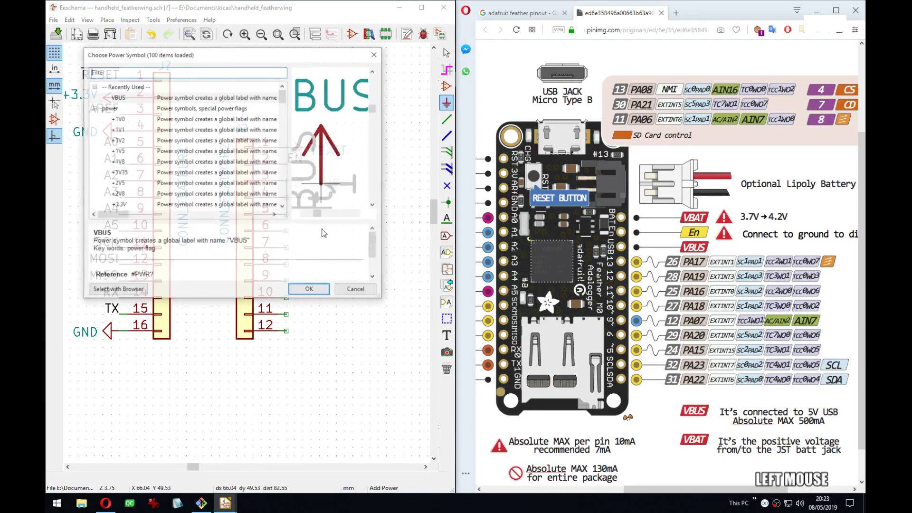
{"action": "key", "text": "Escape"}
Label the pin 4 wire of CONN_FEATHER2 as GPIO13 and the pin 5 wire as GPIO12.
{"action": "key", "text": "l"}
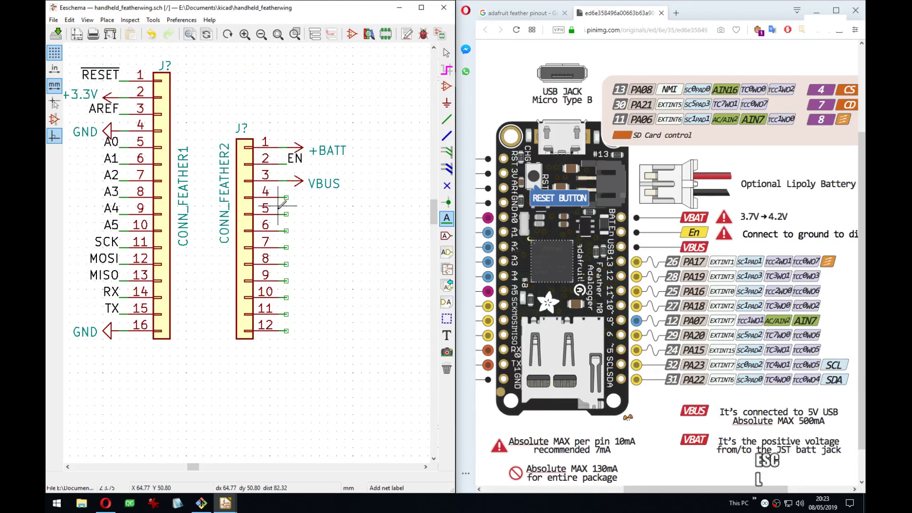
{"action": "left_click", "coordinate": [285, 197]}
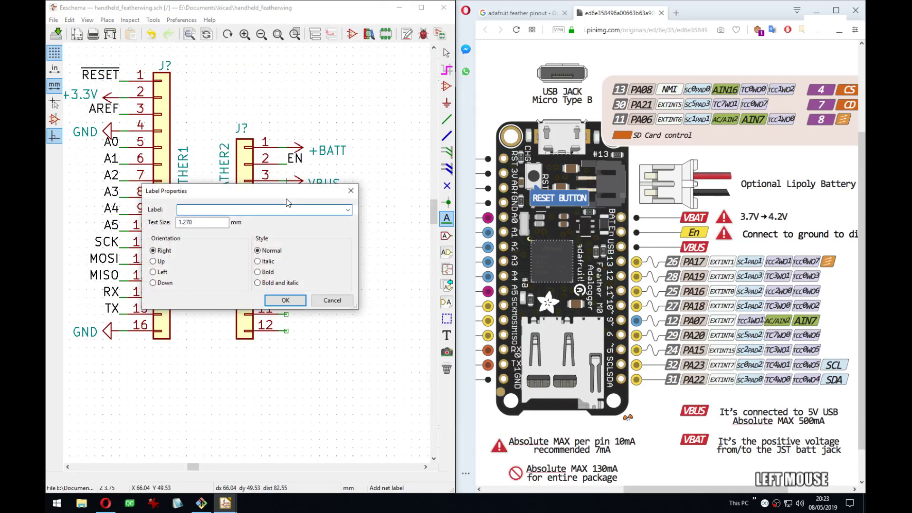
{"action": "type", "text": "13"}
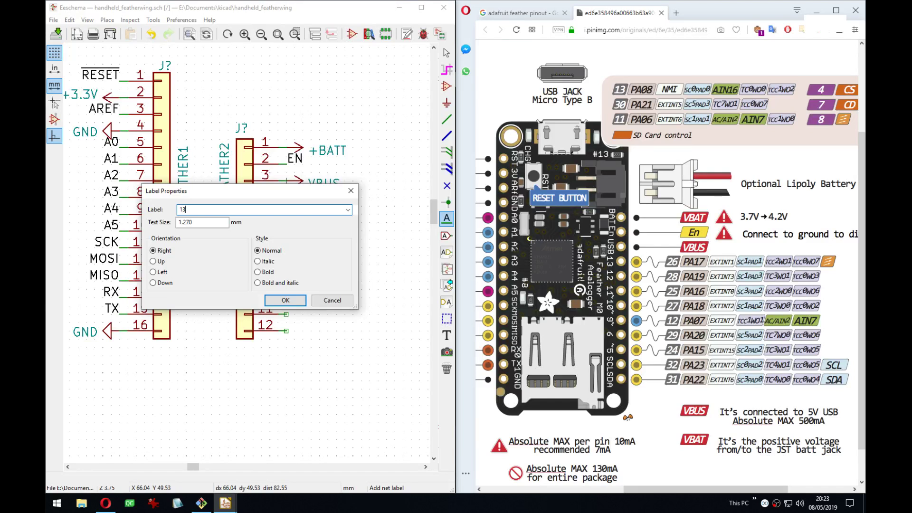
{"action": "type", "text": "GPIO"}
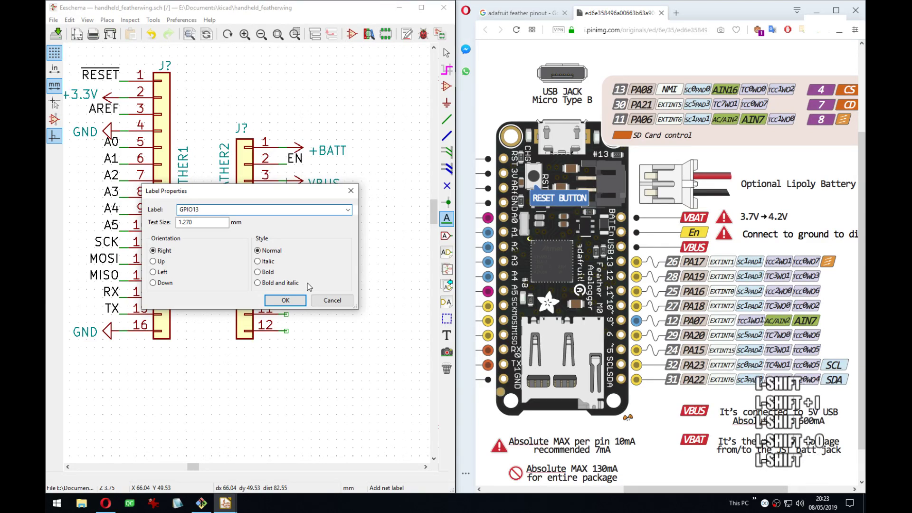
{"action": "left_click", "coordinate": [301, 299]}
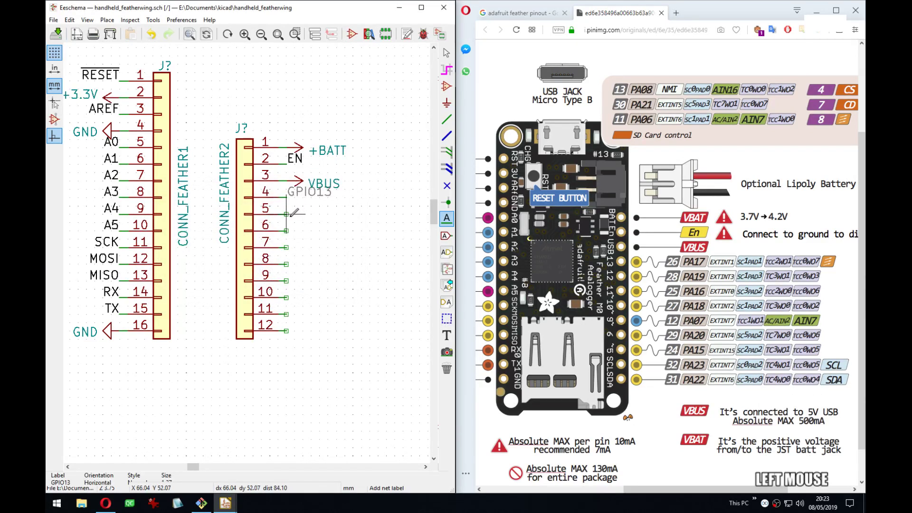
{"action": "left_click", "coordinate": [287, 213]}
{"action": "type", "text": "GPIO12"}
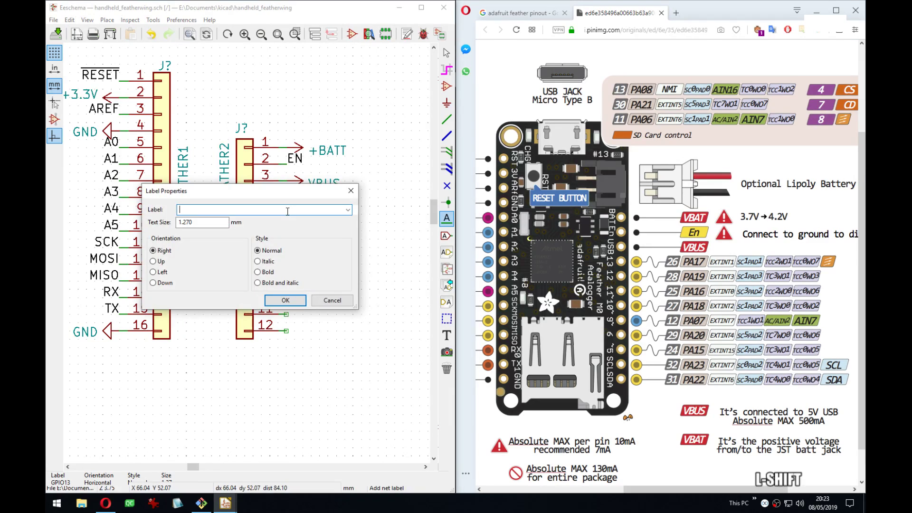
{"action": "key", "text": "Return"}
{"action": "left_click", "coordinate": [286, 214]}
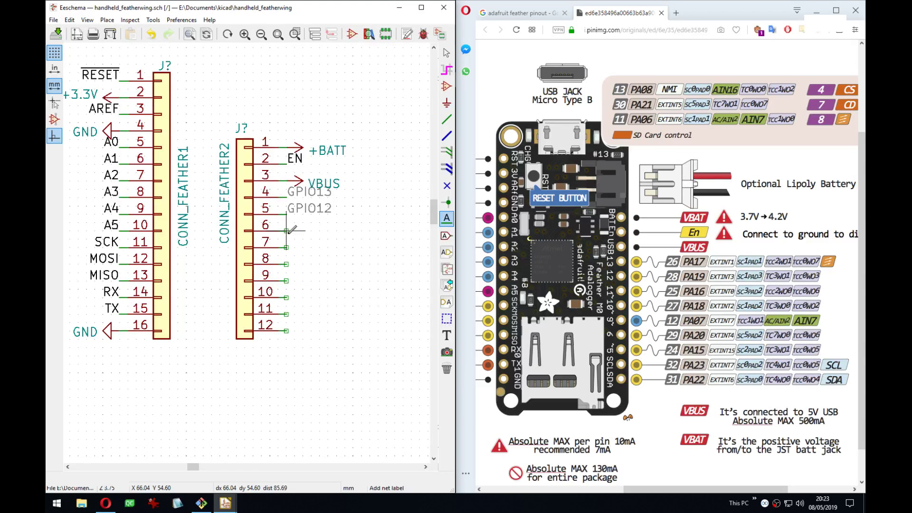
{"action": "left_click", "coordinate": [286, 230]}
{"action": "type", "text": "GPIO11"}
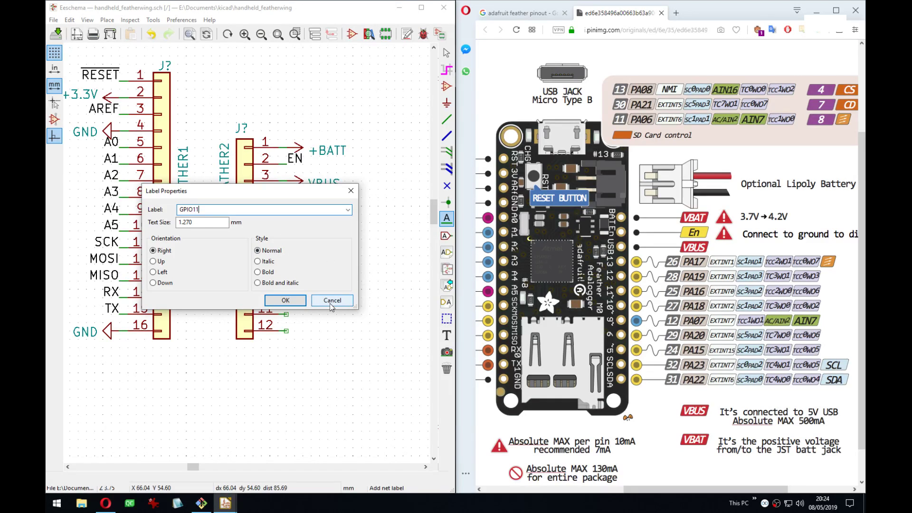
{"action": "left_click", "coordinate": [305, 301]}
{"action": "key", "text": "Escape"}
Delete the GPIO12 and GPIO13 net labels from pins 5 and 4 of CONN_FEATHER2.
{"action": "left_click", "coordinate": [323, 215]}
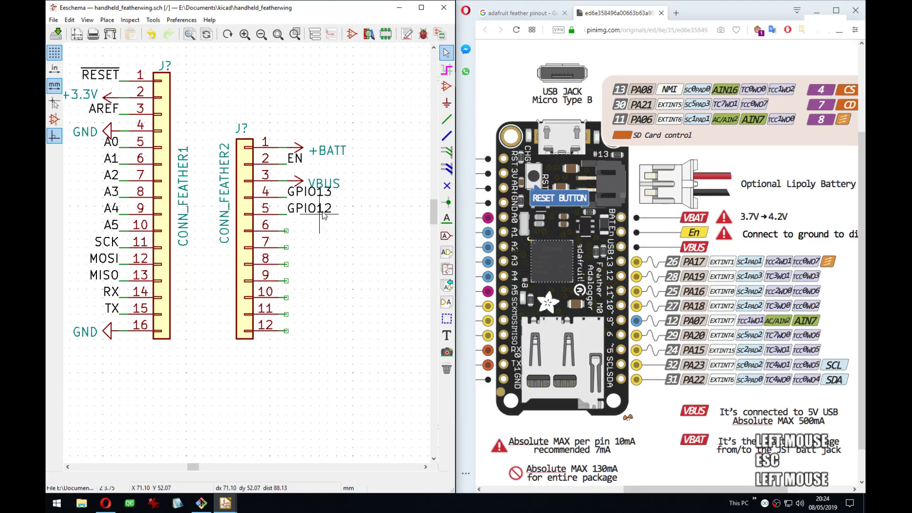
{"action": "key", "text": "Delete"}
{"action": "key", "text": "Delete"}
Add a net label SCL at the end of the pin 11 wire on CONN_FEATHER2.
{"action": "middle_click_drag", "start_coordinate": [344, 313], "coordinate": [371, 302]}
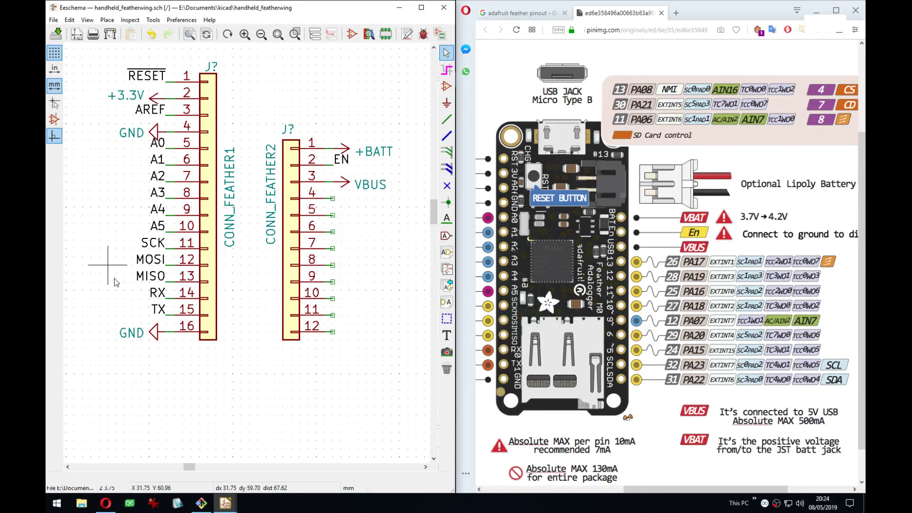
{"action": "middle_click_drag", "start_coordinate": [296, 360], "coordinate": [392, 258]}
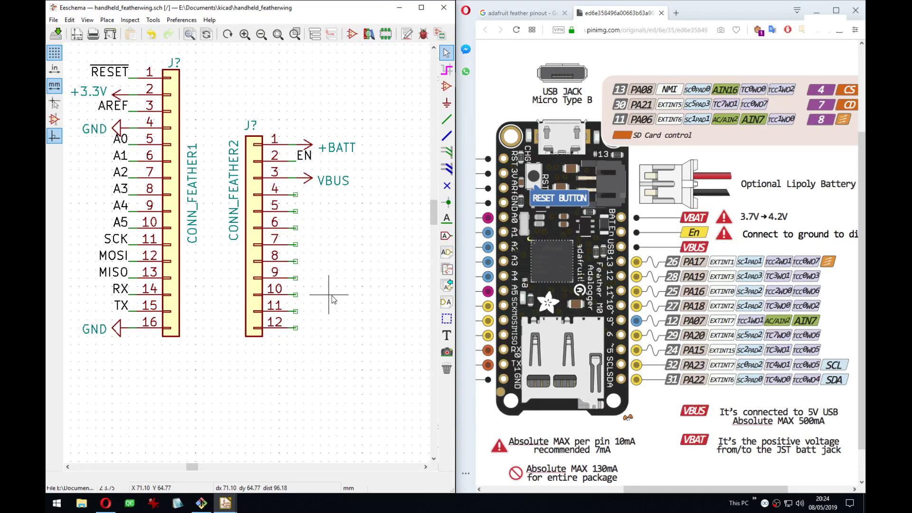
{"action": "key", "text": "l"}
{"action": "left_click", "coordinate": [296, 311]}
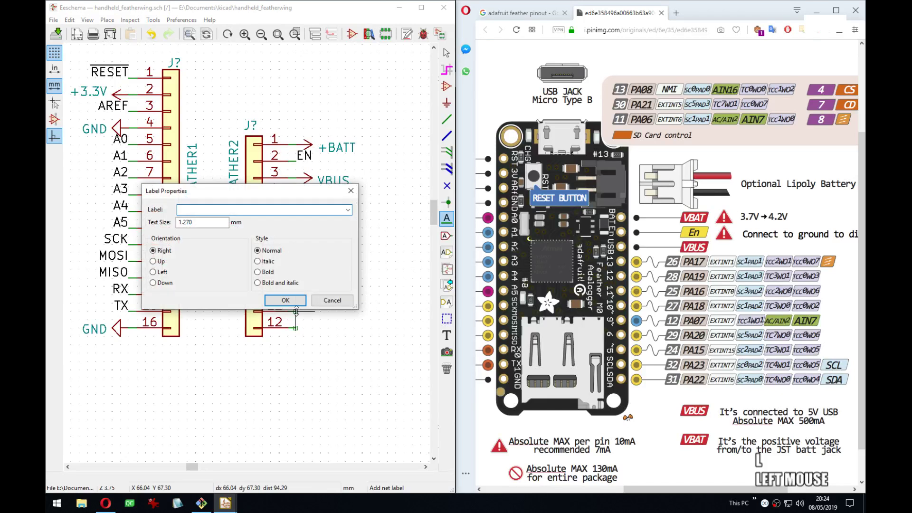
{"action": "type", "text": "SCL"}
{"action": "key", "text": "Return"}
{"action": "left_click", "coordinate": [296, 311]}
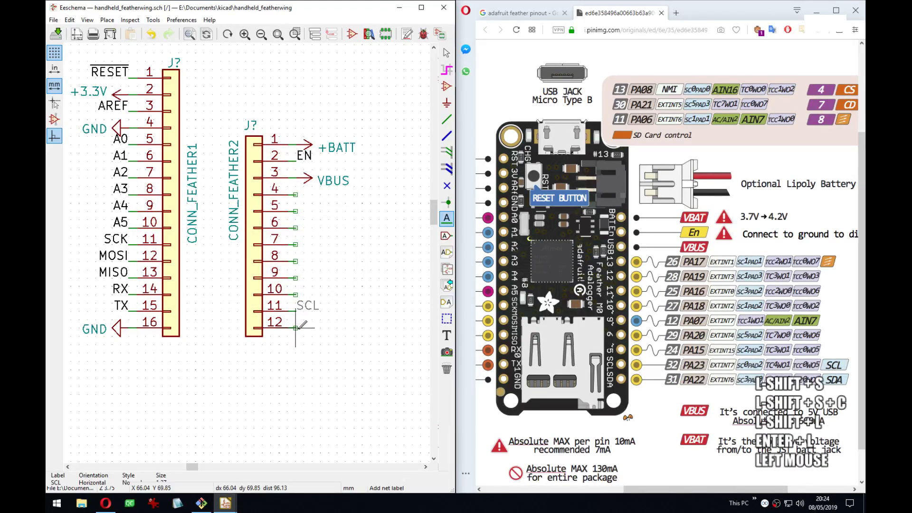
Add a net label SDA at the end of the pin 12 wire on CONN_FEATHER2.
{"action": "left_click", "coordinate": [296, 328]}
{"action": "type", "text": "SDA"}
{"action": "key", "text": "Return"}
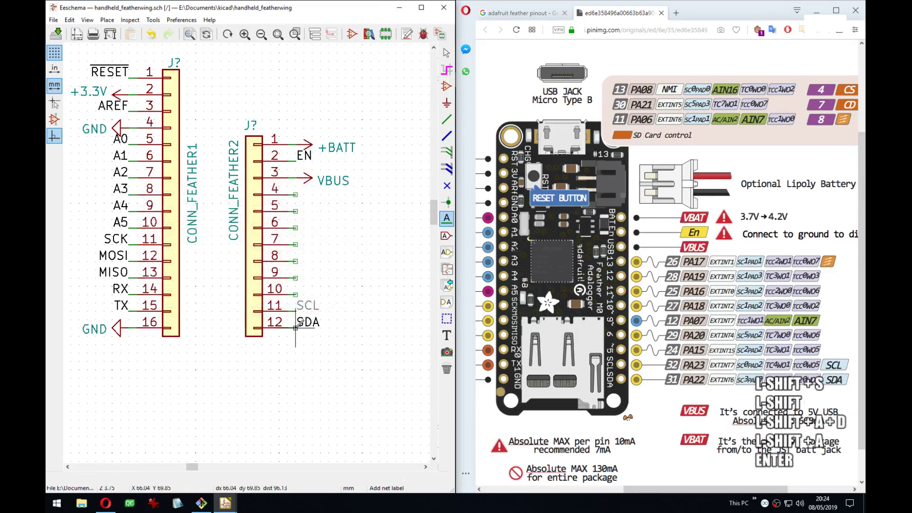
{"action": "left_click", "coordinate": [298, 323]}
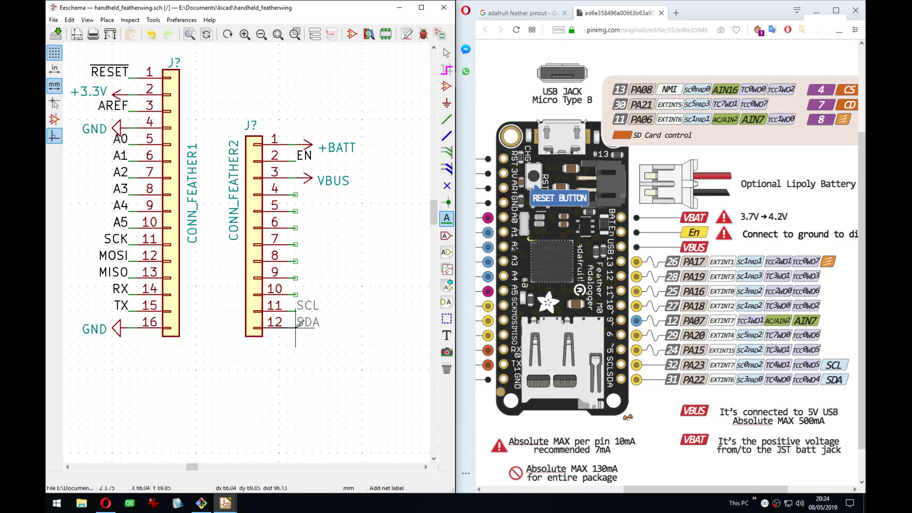
{"action": "middle_click_drag", "start_coordinate": [370, 369], "coordinate": [394, 359]}
{"action": "key", "text": "Escape"}
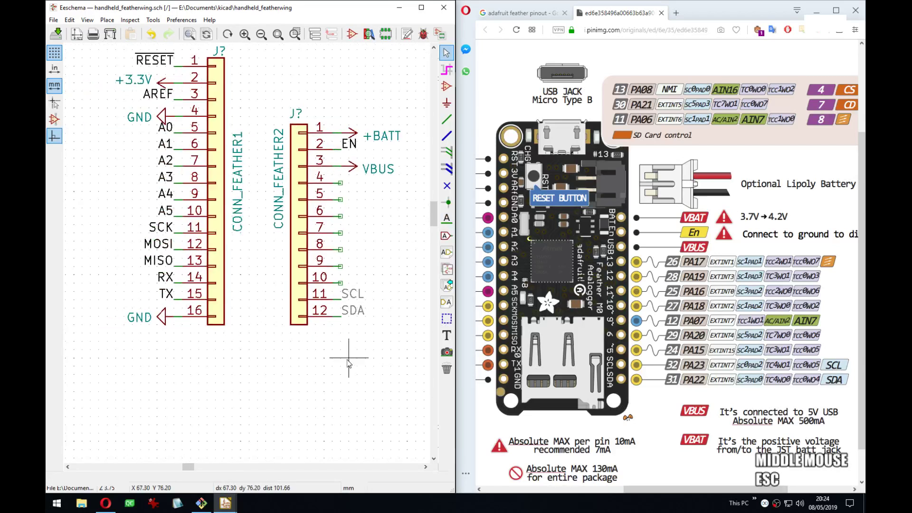
Save the handheld_featherwing schematic with both Feather connectors in place.
{"action": "scroll", "coordinate": [223, 225], "scroll_direction": "down", "scroll_amount": 3}
{"action": "key", "text": "ctrl+s"}
{"action": "middle_click_drag", "start_coordinate": [317, 267], "coordinate": [309, 255]}
{"action": "left_click", "coordinate": [281, 266]}
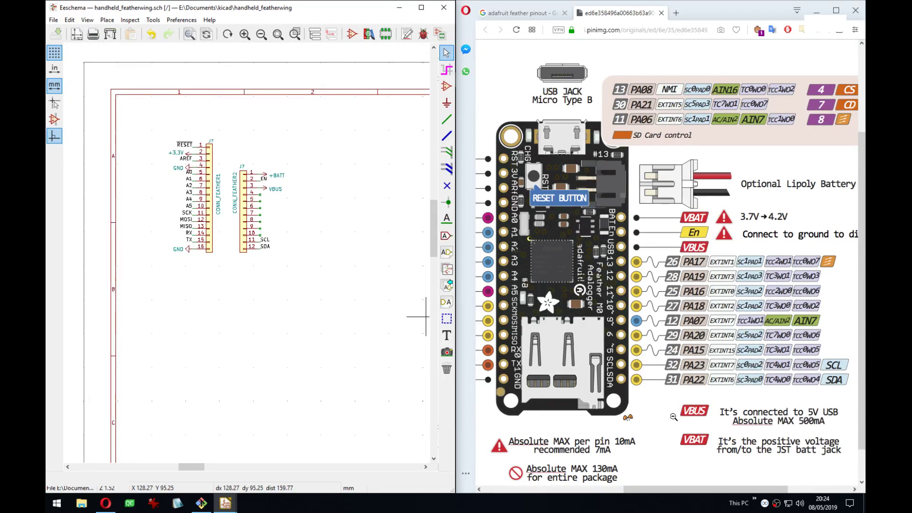
{"action": "left_click_drag", "start_coordinate": [663, 492], "coordinate": [623, 469]}
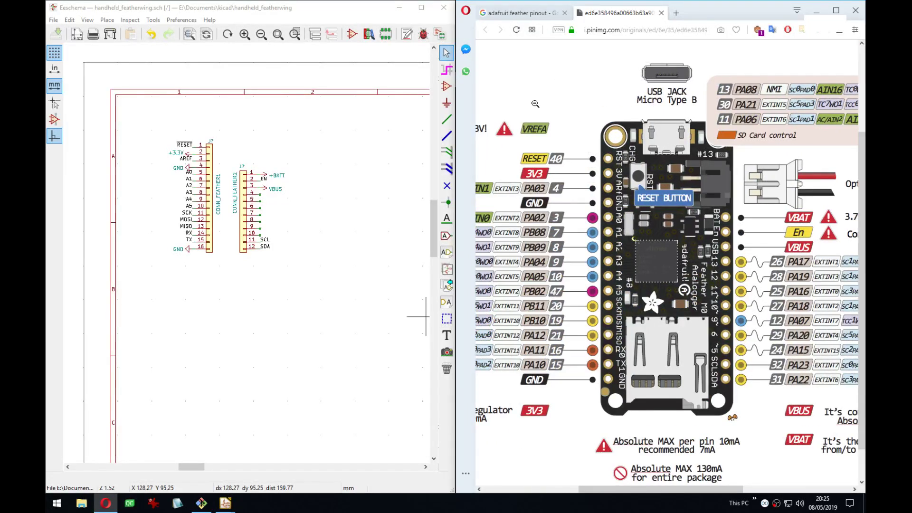
{"action": "left_click", "coordinate": [342, 361]}
{"action": "scroll", "coordinate": [255, 254], "scroll_direction": "down", "scroll_amount": 4}
{"action": "middle_click_drag", "start_coordinate": [255, 257], "coordinate": [203, 252]}
{"action": "scroll", "coordinate": [203, 252], "scroll_direction": "up", "scroll_amount": 3}
{"action": "middle_click_drag", "start_coordinate": [291, 248], "coordinate": [280, 247]}
Bring up the 35c3_badge schematic beside the handheld_featherwing schematic as a reference.
{"action": "left_click", "coordinate": [225, 506]}
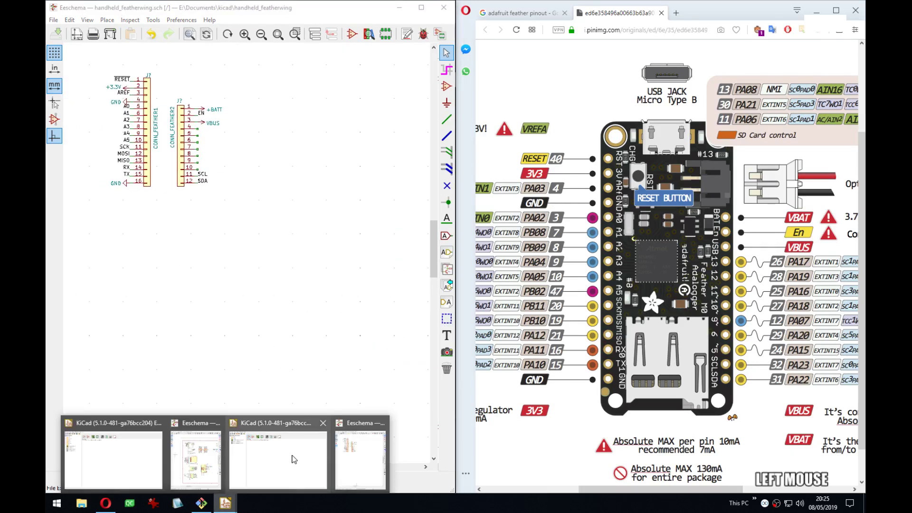
{"action": "left_click", "coordinate": [351, 448]}
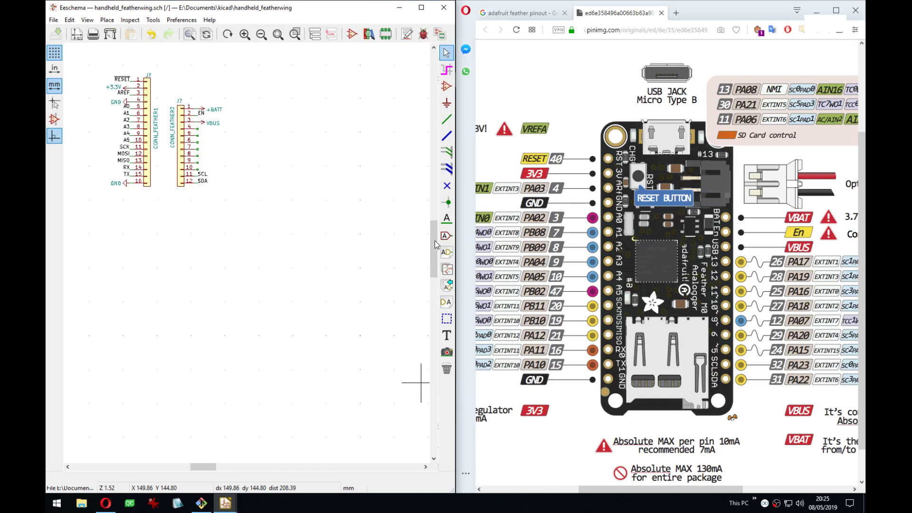
{"action": "key", "text": "alt+Tab"}
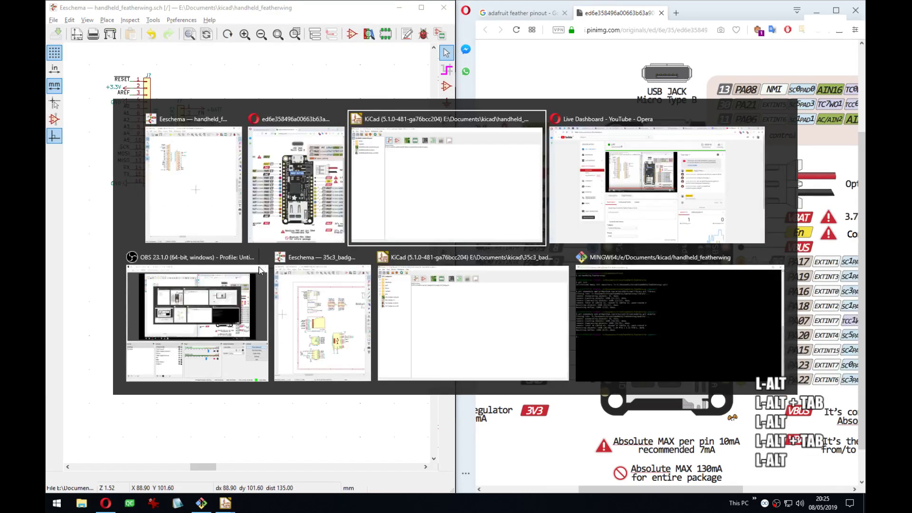
{"action": "left_click", "coordinate": [323, 323], "text": "alt"}
{"action": "middle_click_drag", "start_coordinate": [725, 274], "coordinate": [712, 277]}
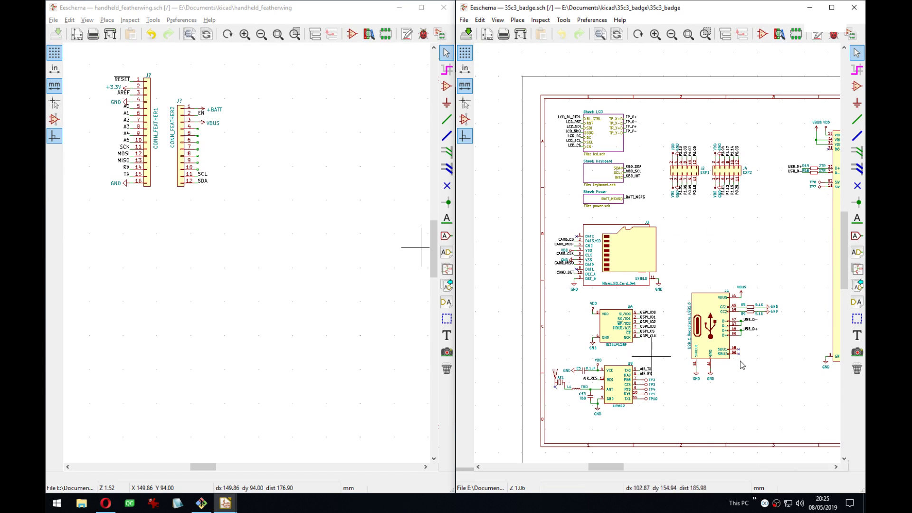
{"action": "left_click", "coordinate": [707, 107]}
{"action": "key", "text": "alt+3"}
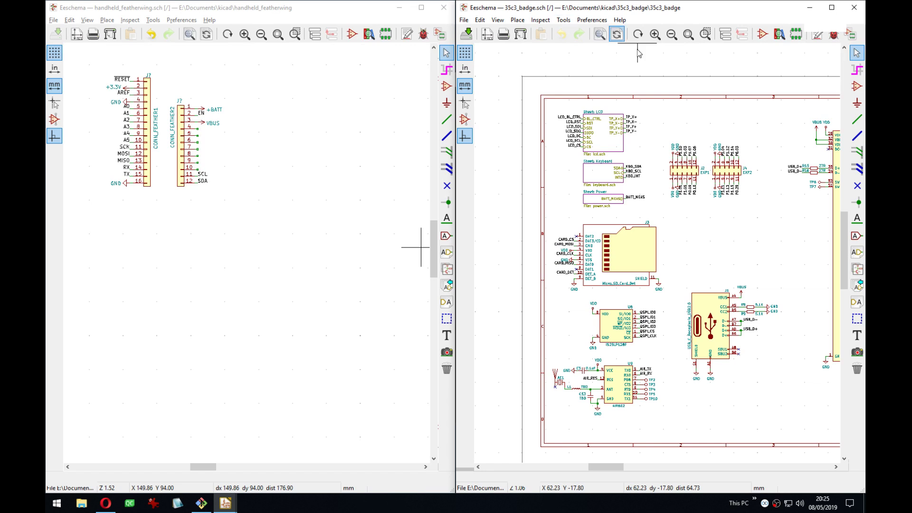
Look over the top-level 35c3_badge sheet and open its Keyboard subsheet.
{"action": "middle_click_drag", "start_coordinate": [726, 175], "coordinate": [693, 182]}
{"action": "middle_click_drag", "start_coordinate": [575, 179], "coordinate": [610, 186]}
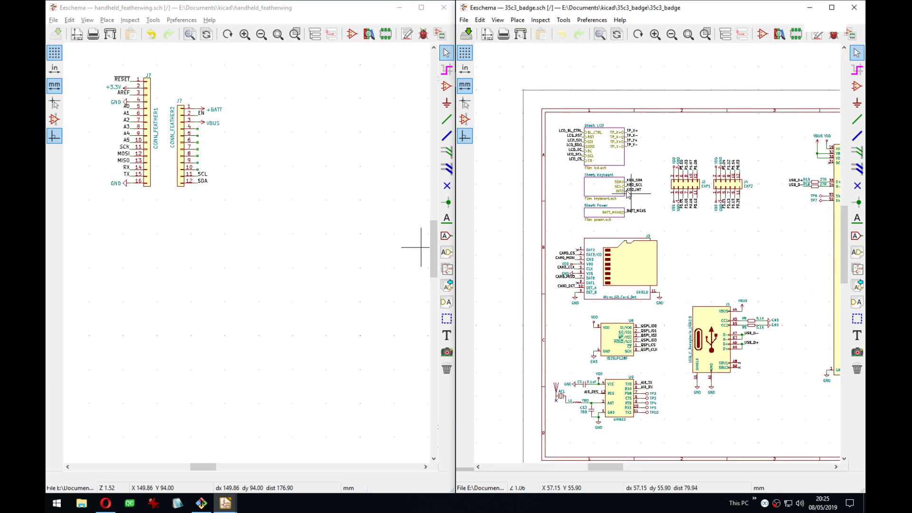
{"action": "middle_click_drag", "start_coordinate": [698, 261], "coordinate": [584, 266]}
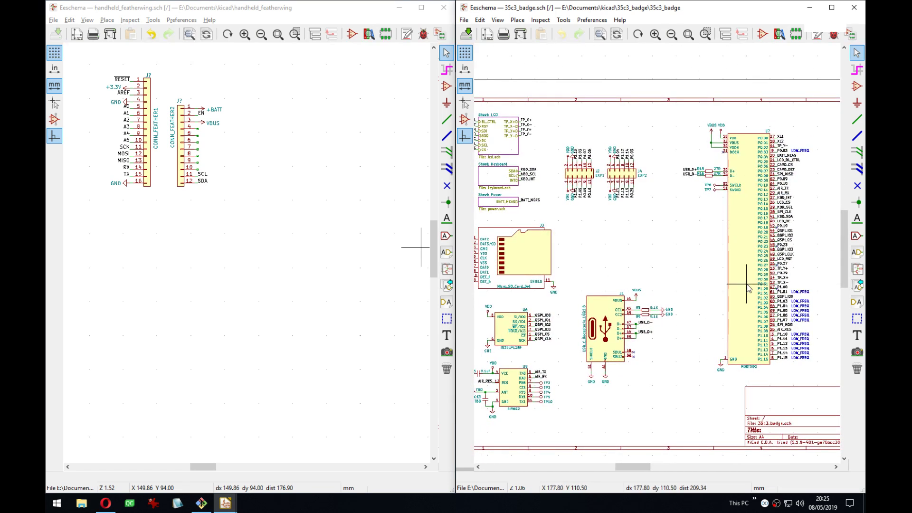
{"action": "middle_click_drag", "start_coordinate": [626, 269], "coordinate": [705, 269]}
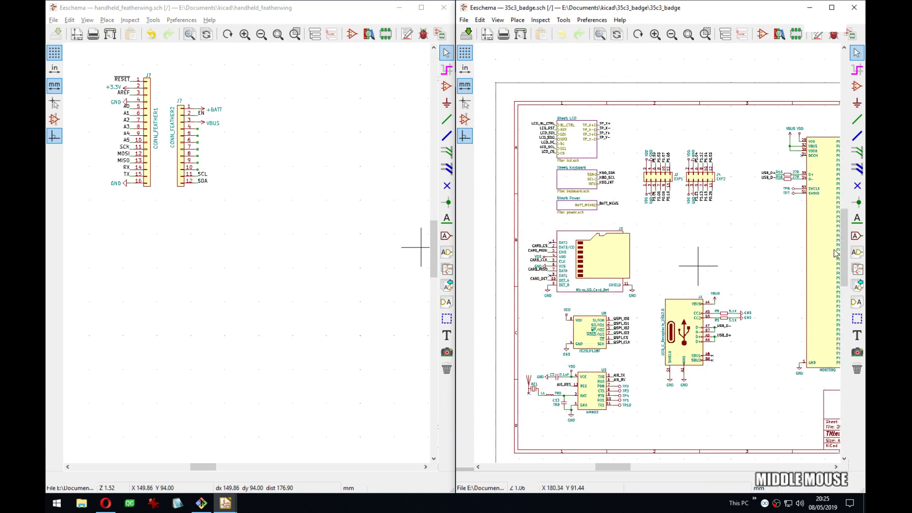
{"action": "double_click", "coordinate": [571, 185]}
Examine the BBQ10KBD keyboard connector U1 on the Keyboard sheet, with its row and column nets and the Q2 backlight circuit.
{"action": "scroll", "coordinate": [647, 254], "scroll_direction": "up", "scroll_amount": 3}
{"action": "middle_click_drag", "start_coordinate": [648, 255], "coordinate": [622, 265]}
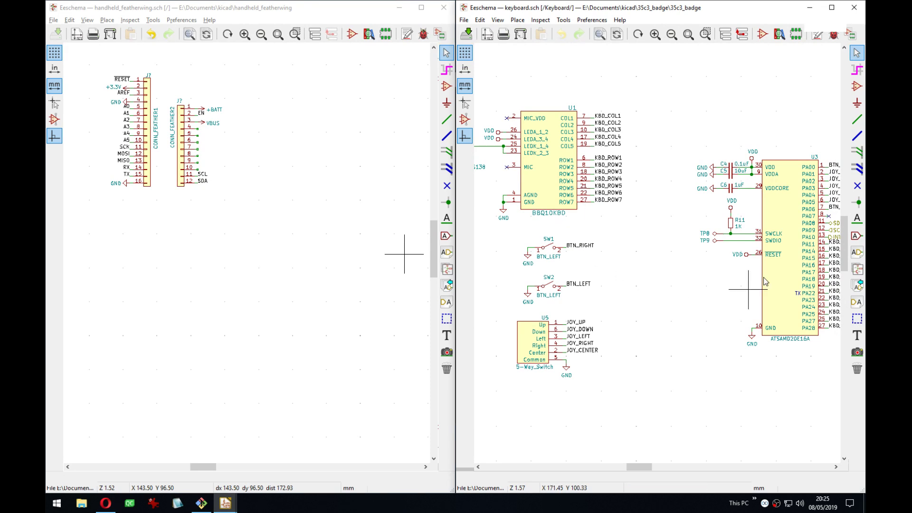
{"action": "scroll", "coordinate": [657, 253], "scroll_direction": "down", "scroll_amount": 3}
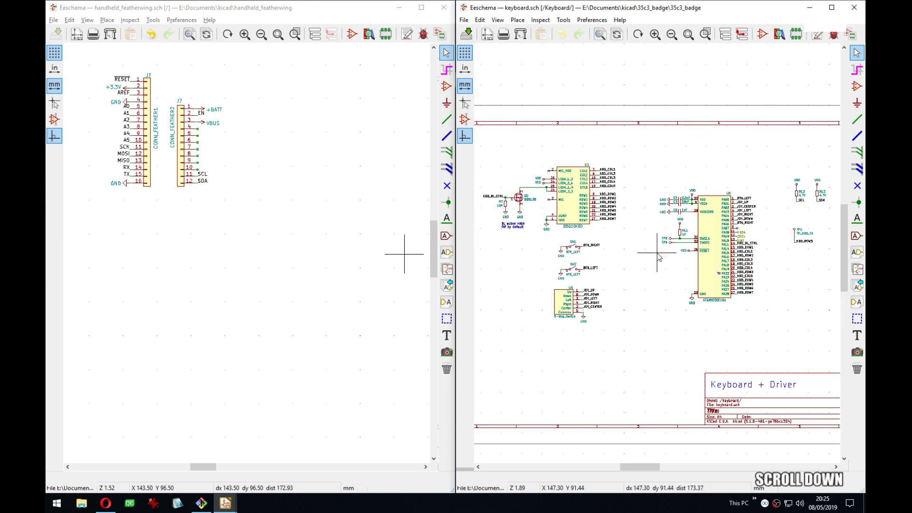
{"action": "middle_click_drag", "start_coordinate": [655, 262], "coordinate": [634, 256]}
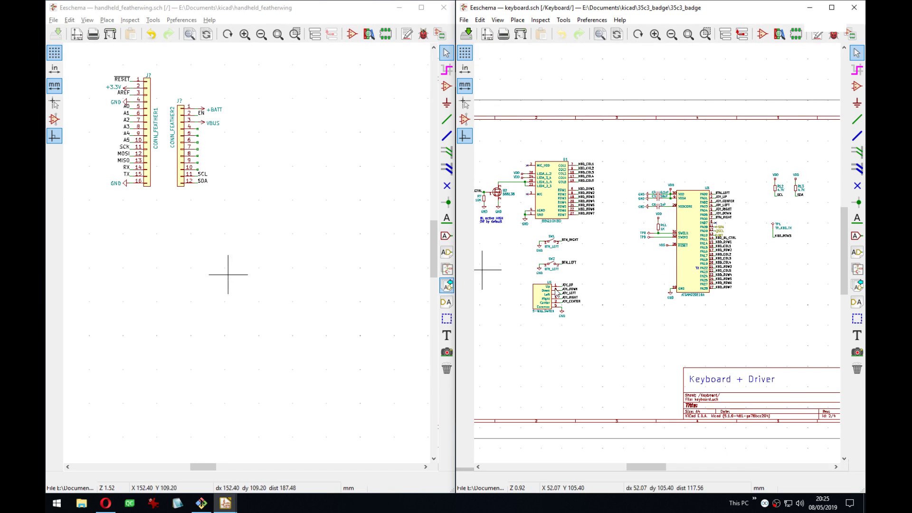
{"action": "mouse_move", "coordinate": [640, 263]}
{"action": "middle_mouse_down"}
{"action": "mouse_move", "coordinate": [616, 284]}
{"action": "mouse_move", "coordinate": [591, 265]}
{"action": "mouse_move", "coordinate": [655, 257]}
{"action": "middle_mouse_up"}
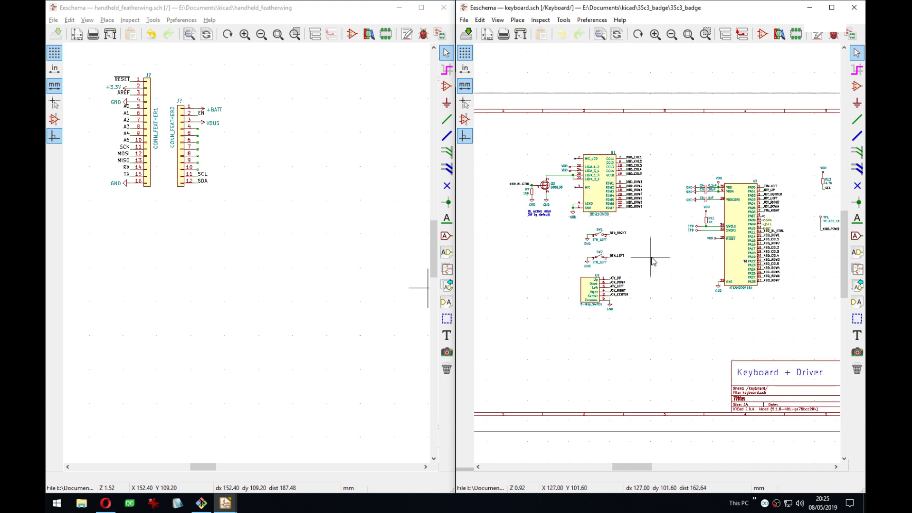
{"action": "scroll", "coordinate": [653, 259], "scroll_direction": "up", "scroll_amount": 3}
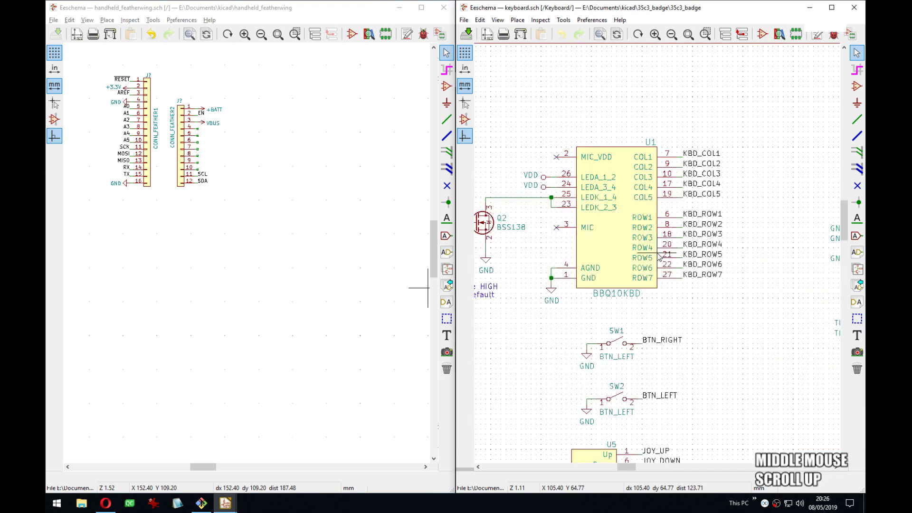
{"action": "middle_click_drag", "start_coordinate": [636, 218], "coordinate": [694, 214]}
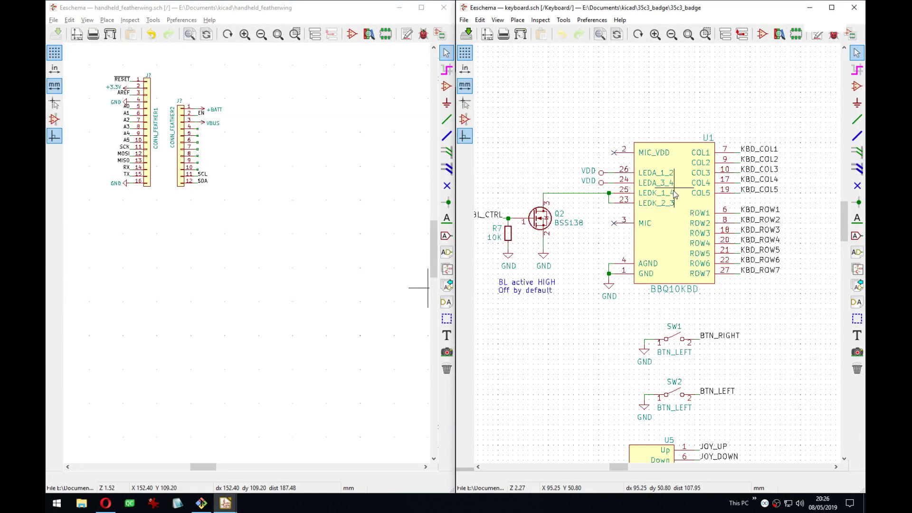
{"action": "middle_click_drag", "start_coordinate": [628, 233], "coordinate": [587, 231]}
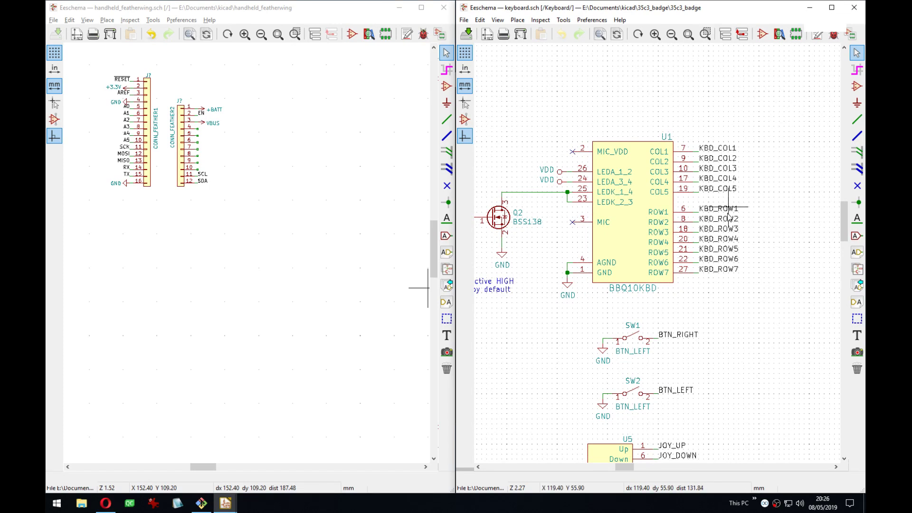
{"action": "middle_click_drag", "start_coordinate": [705, 280], "coordinate": [737, 273]}
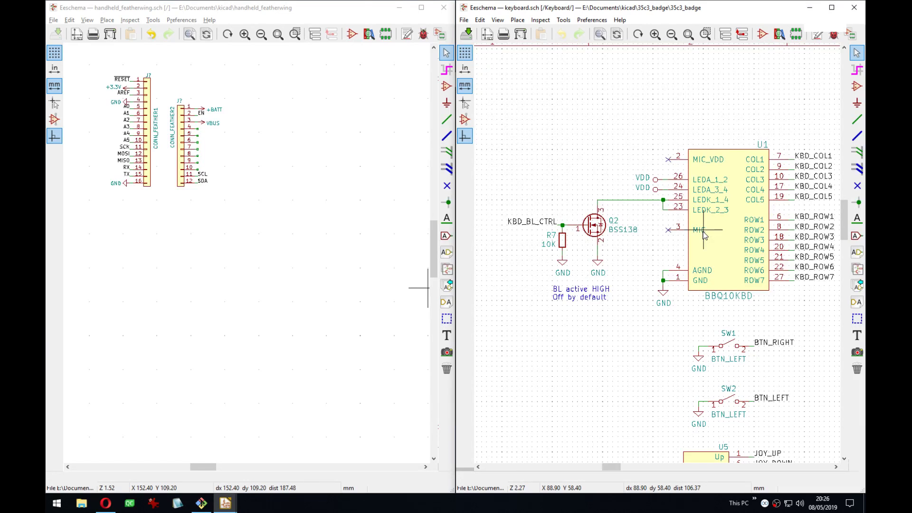
{"action": "middle_click_drag", "start_coordinate": [703, 236], "coordinate": [724, 227]}
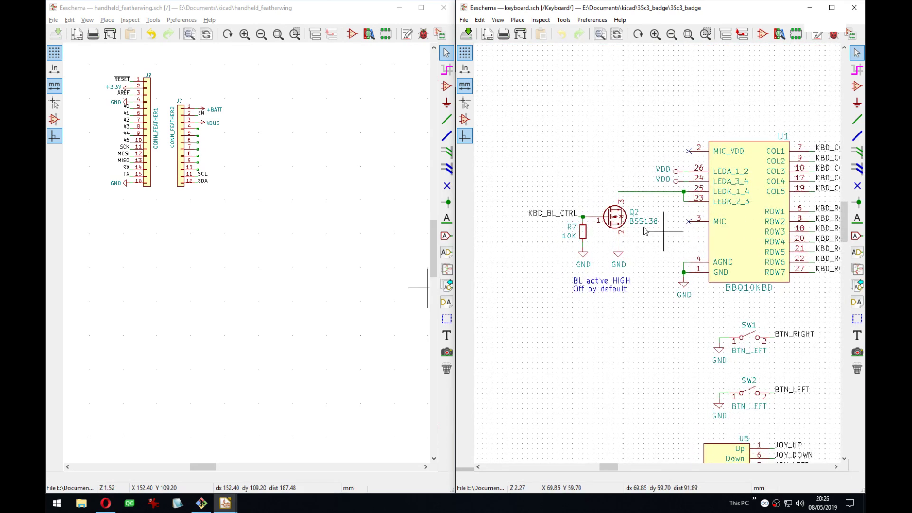
{"action": "middle_click_drag", "start_coordinate": [645, 231], "coordinate": [631, 236]}
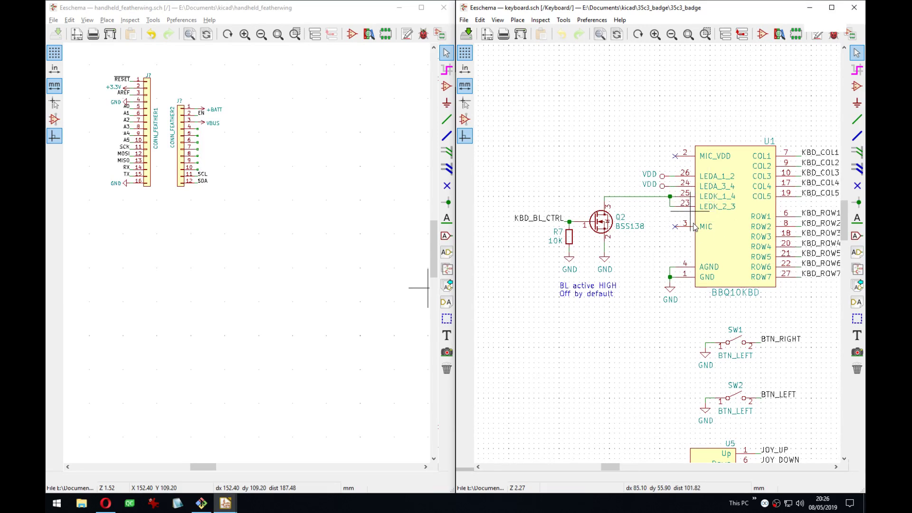
{"action": "left_click", "coordinate": [692, 206]}
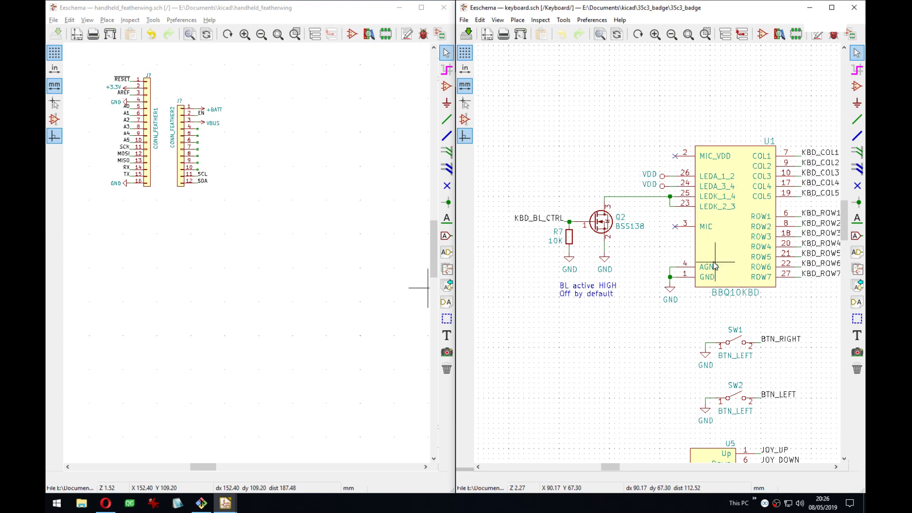
Examine the SW1 and SW2 button circuits and the 5-way switch U5 below the keyboard connector.
{"action": "middle_click_drag", "start_coordinate": [758, 318], "coordinate": [763, 274]}
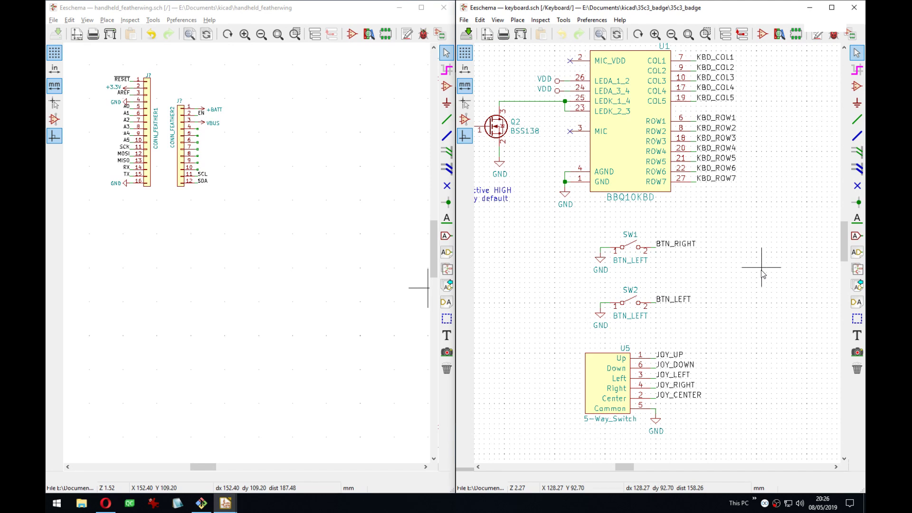
{"action": "middle_click_drag", "start_coordinate": [762, 274], "coordinate": [717, 149]}
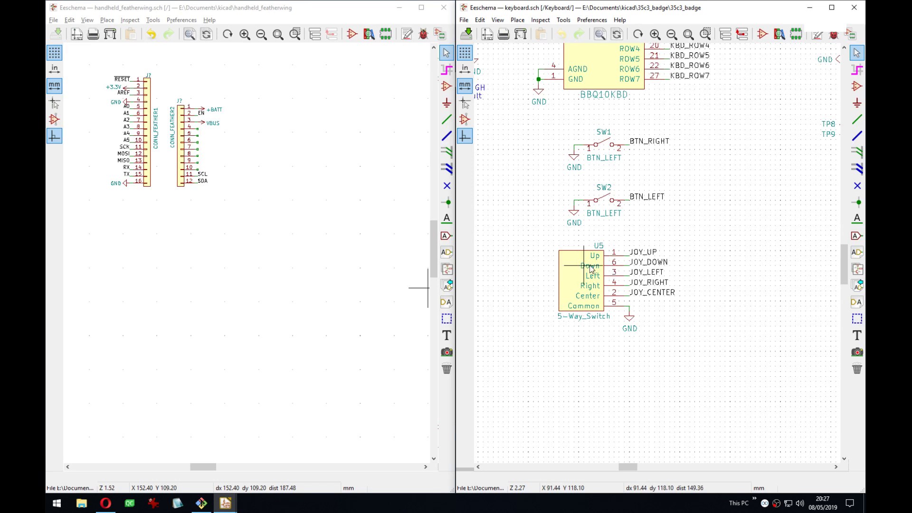
{"action": "scroll", "coordinate": [600, 266], "scroll_direction": "up", "scroll_amount": 1}
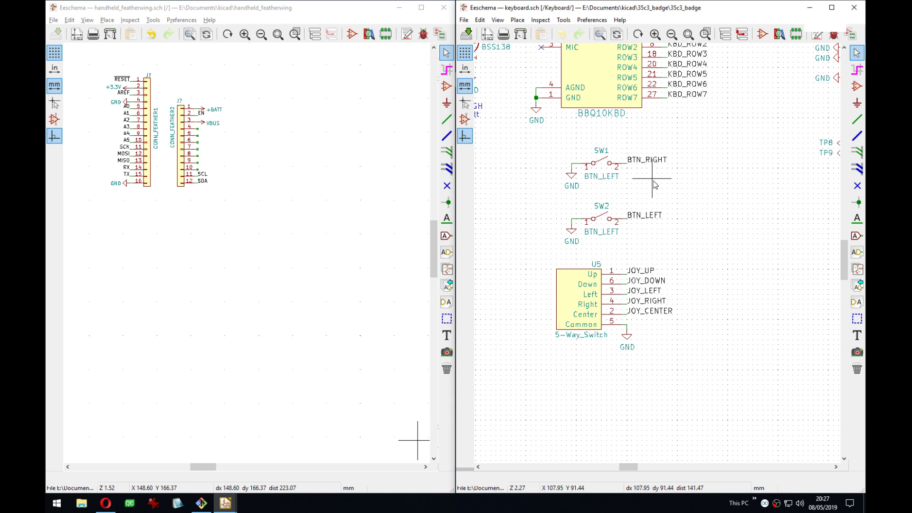
Examine how the keyboard, button and joystick nets connect to the ATSAMD20E16A microcontroller U3.
{"action": "scroll", "coordinate": [657, 219], "scroll_direction": "down", "scroll_amount": 5}
{"action": "scroll", "coordinate": [646, 238], "scroll_direction": "up", "scroll_amount": 1}
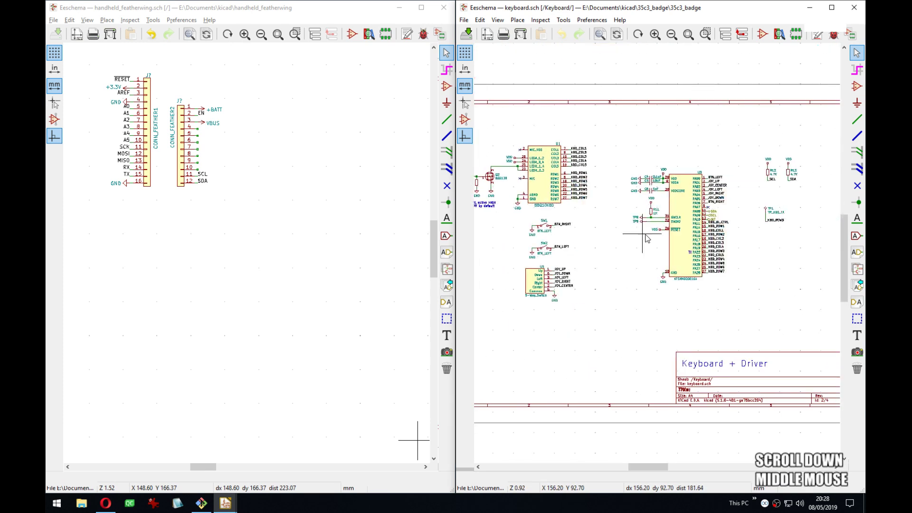
{"action": "scroll", "coordinate": [646, 238], "scroll_direction": "up", "scroll_amount": 5}
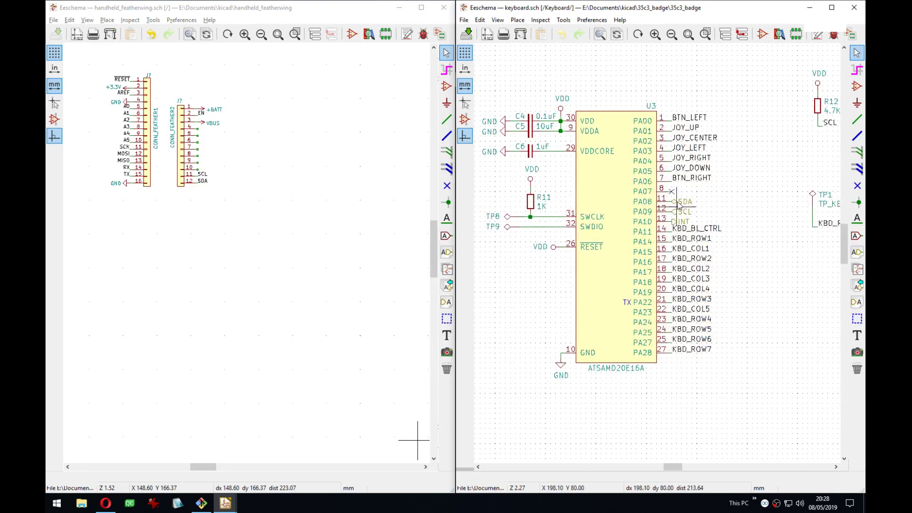
{"action": "middle_click_drag", "start_coordinate": [604, 289], "coordinate": [715, 248]}
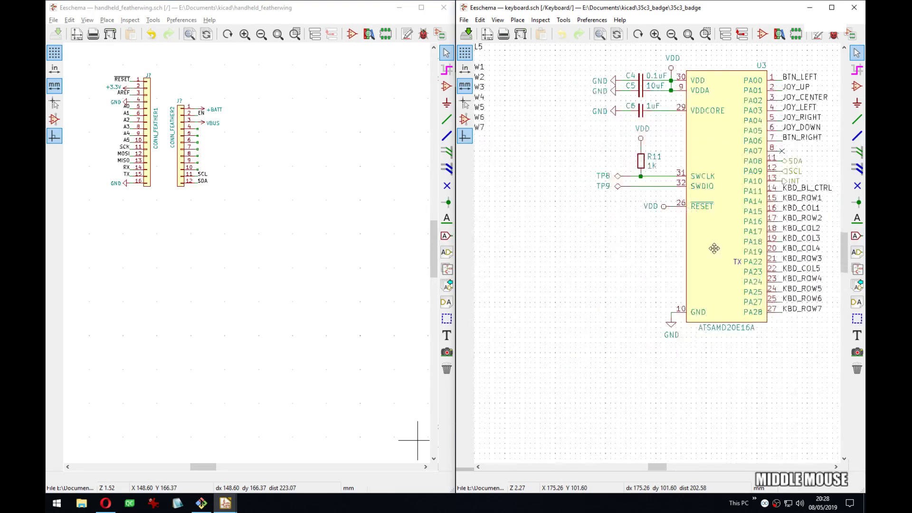
{"action": "middle_click_drag", "start_coordinate": [647, 271], "coordinate": [637, 326]}
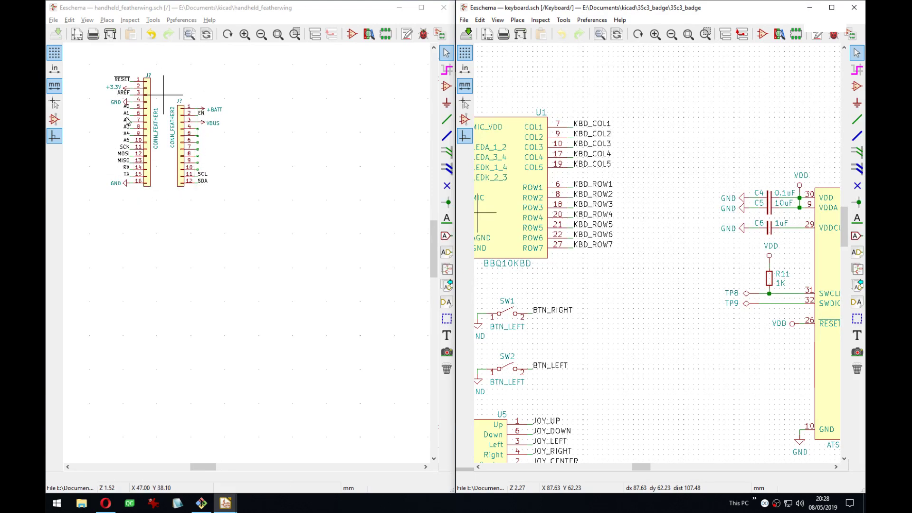
{"action": "scroll", "coordinate": [656, 266], "scroll_direction": "up", "scroll_amount": 1}
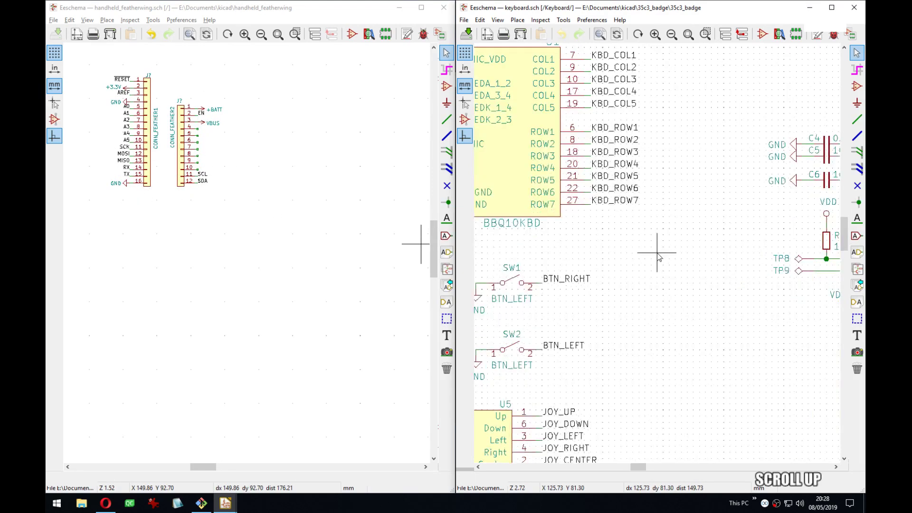
{"action": "scroll", "coordinate": [691, 268], "scroll_direction": "down", "scroll_amount": 1}
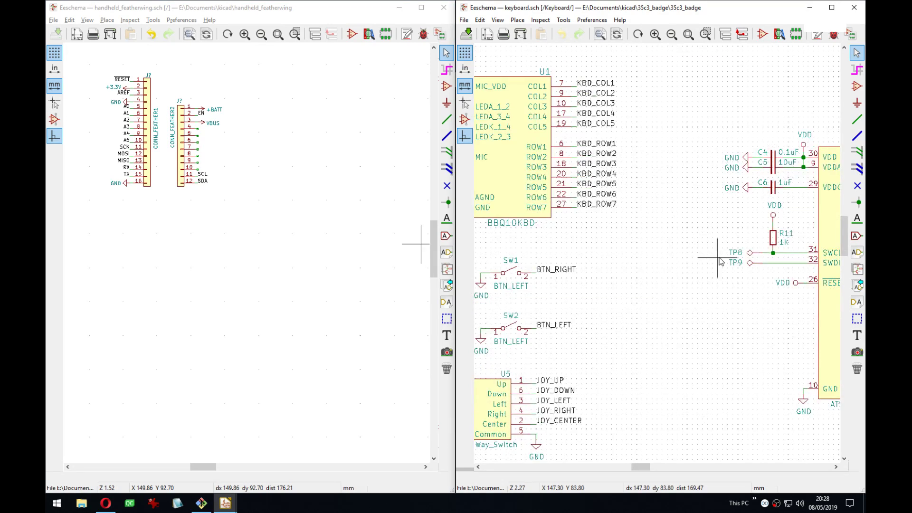
{"action": "middle_click_drag", "start_coordinate": [720, 262], "coordinate": [663, 266]}
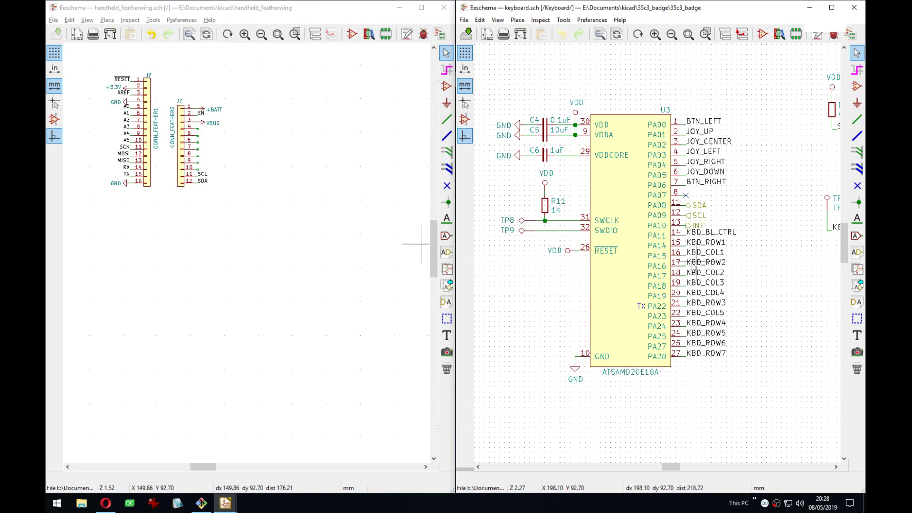
Examine the ATSAMD20E16A's SDA, SCL and INT lines, the programming and reset pins, and the nearby pull-ups and TX test point.
{"action": "scroll", "coordinate": [605, 302], "scroll_direction": "down", "scroll_amount": 2}
{"action": "scroll", "coordinate": [659, 254], "scroll_direction": "down", "scroll_amount": 1}
{"action": "middle_click_drag", "start_coordinate": [660, 255], "coordinate": [684, 247]}
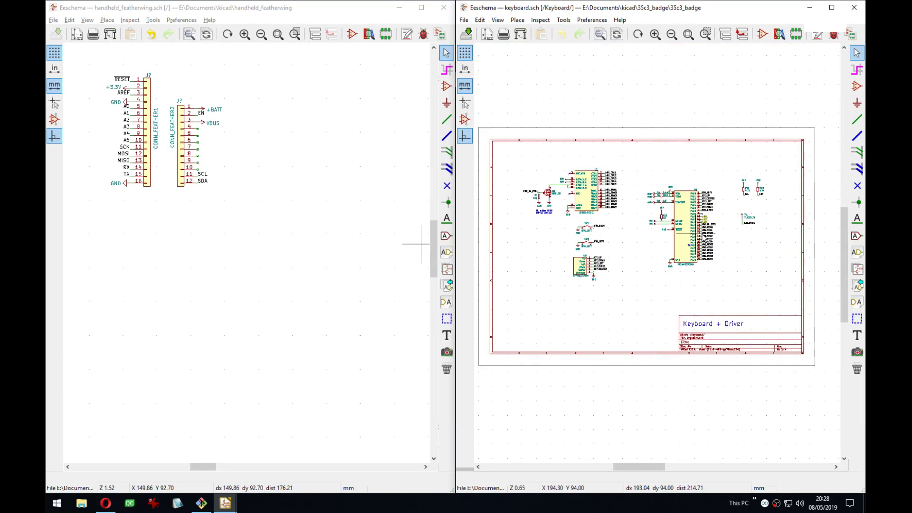
{"action": "scroll", "coordinate": [708, 227], "scroll_direction": "up", "scroll_amount": 1}
{"action": "middle_click_drag", "start_coordinate": [494, 219], "coordinate": [566, 229]}
{"action": "scroll", "coordinate": [725, 262], "scroll_direction": "up", "scroll_amount": 3}
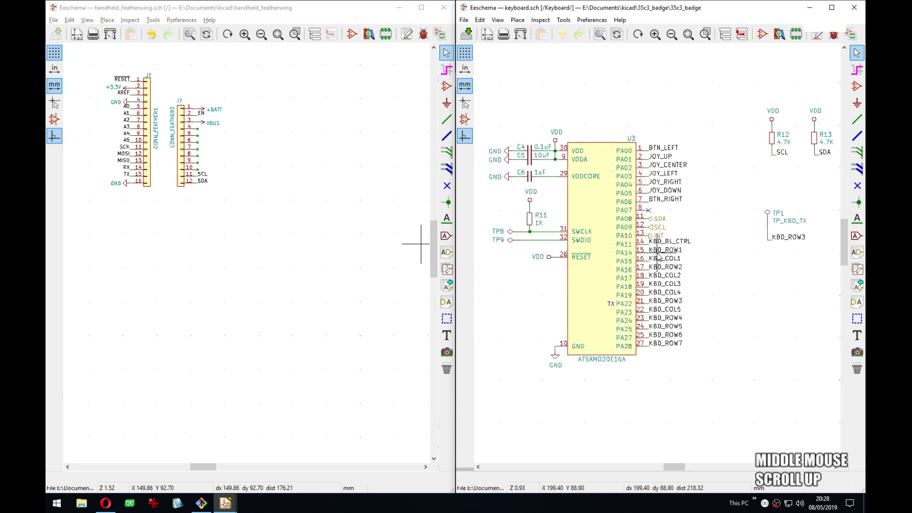
{"action": "middle_click_drag", "start_coordinate": [659, 270], "coordinate": [706, 269]}
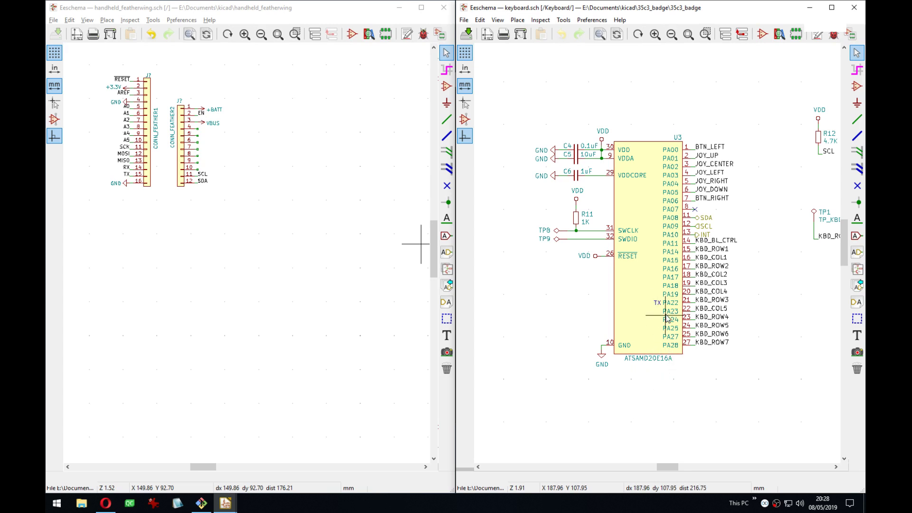
{"action": "middle_click_drag", "start_coordinate": [665, 316], "coordinate": [637, 317]}
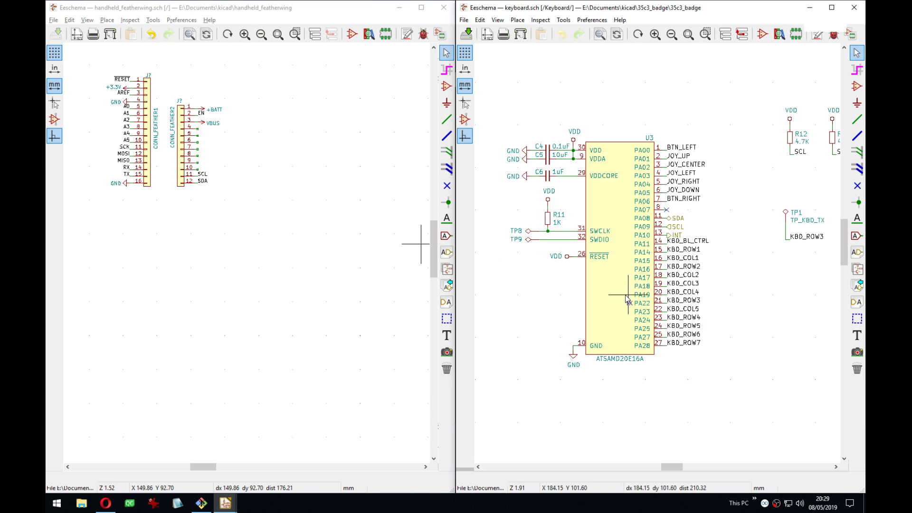
{"action": "middle_click_drag", "start_coordinate": [626, 298], "coordinate": [651, 299]}
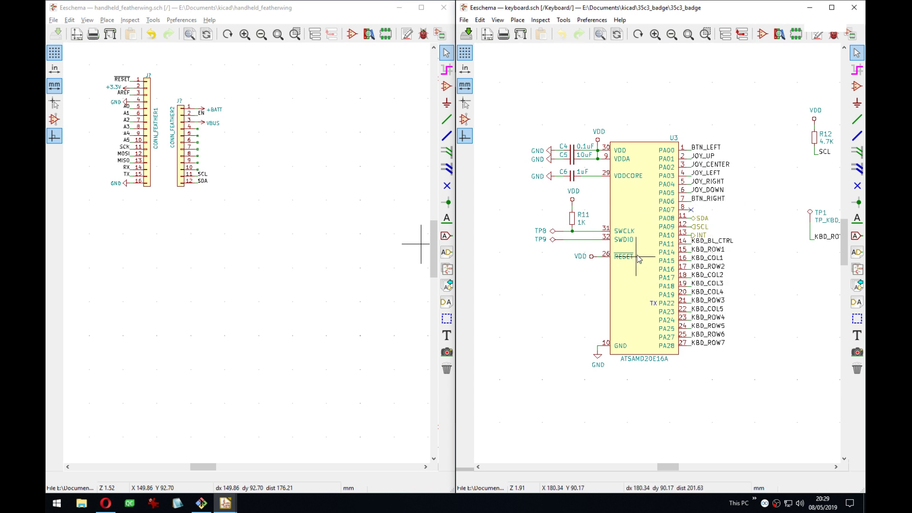
{"action": "middle_click_drag", "start_coordinate": [643, 259], "coordinate": [616, 265]}
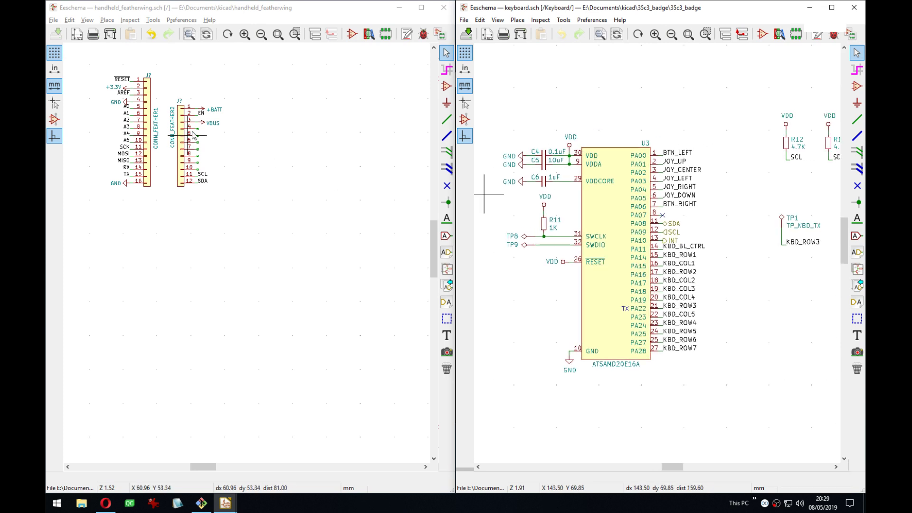
Compare the ATSAMD20E16A pin assignments with the BBQ10KBD, SW1, SW2 and 5-way switch nets on the Keyboard sheet.
{"action": "mouse_move", "coordinate": [643, 299]}
{"action": "middle_mouse_down"}
{"action": "mouse_move", "coordinate": [561, 294]}
{"action": "mouse_move", "coordinate": [658, 292]}
{"action": "middle_mouse_up"}
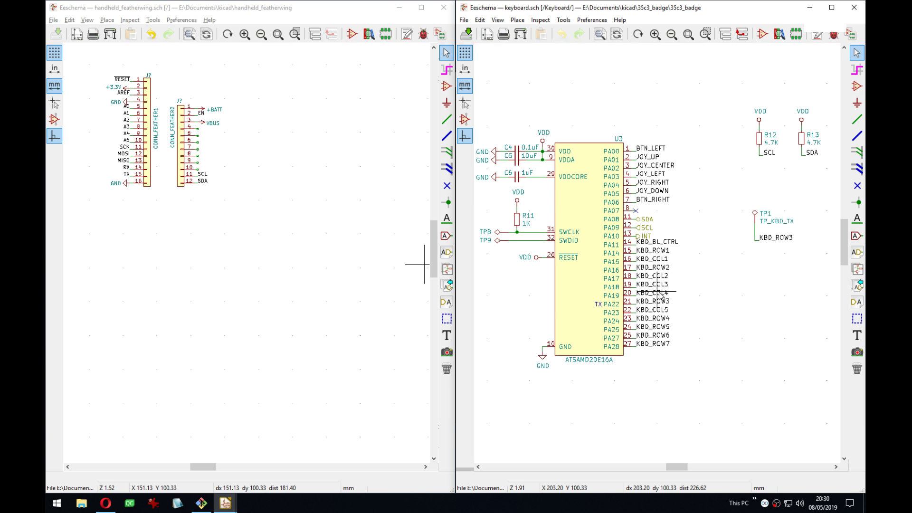
{"action": "middle_click_drag", "start_coordinate": [593, 254], "coordinate": [717, 252]}
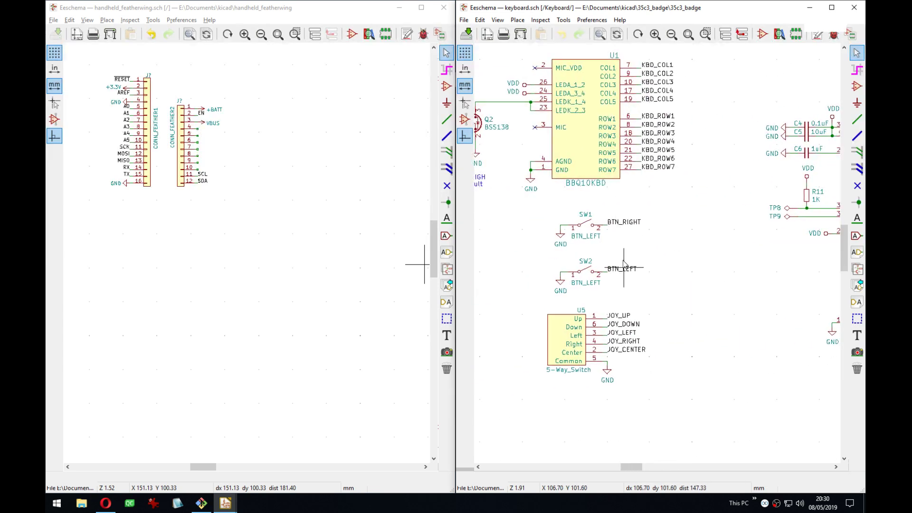
{"action": "middle_click_drag", "start_coordinate": [834, 291], "coordinate": [567, 290]}
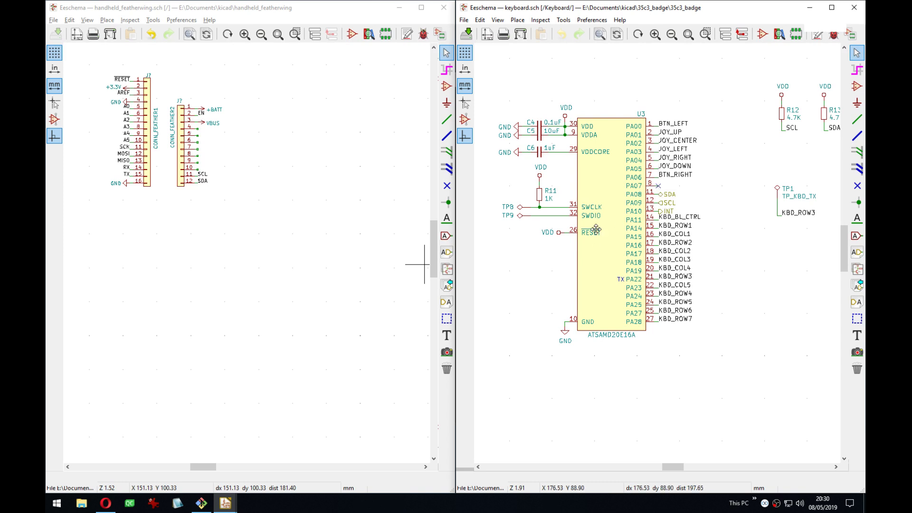
{"action": "middle_click_drag", "start_coordinate": [658, 186], "coordinate": [670, 269]}
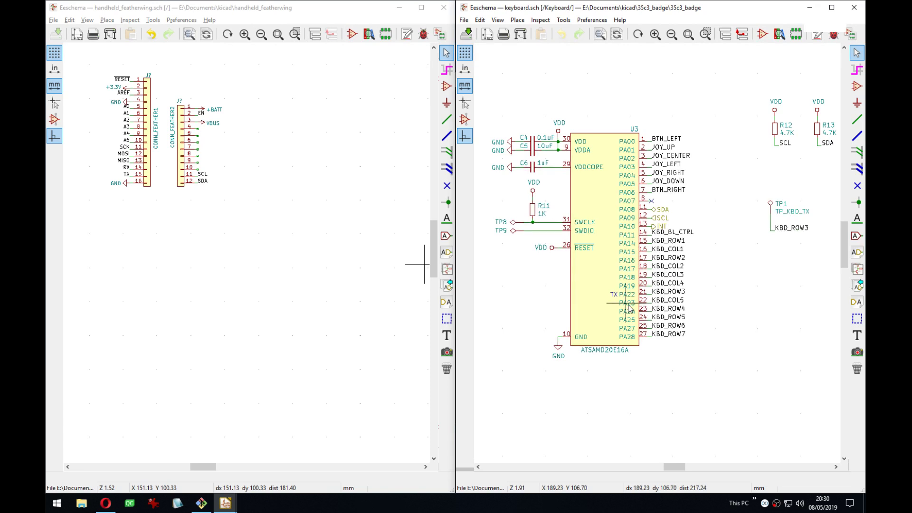
{"action": "scroll", "coordinate": [664, 311], "scroll_direction": "up", "scroll_amount": 1}
{"action": "scroll", "coordinate": [661, 254], "scroll_direction": "down", "scroll_amount": 1}
{"action": "scroll", "coordinate": [663, 245], "scroll_direction": "down", "scroll_amount": 1}
{"action": "middle_click_drag", "start_coordinate": [621, 243], "coordinate": [713, 263]}
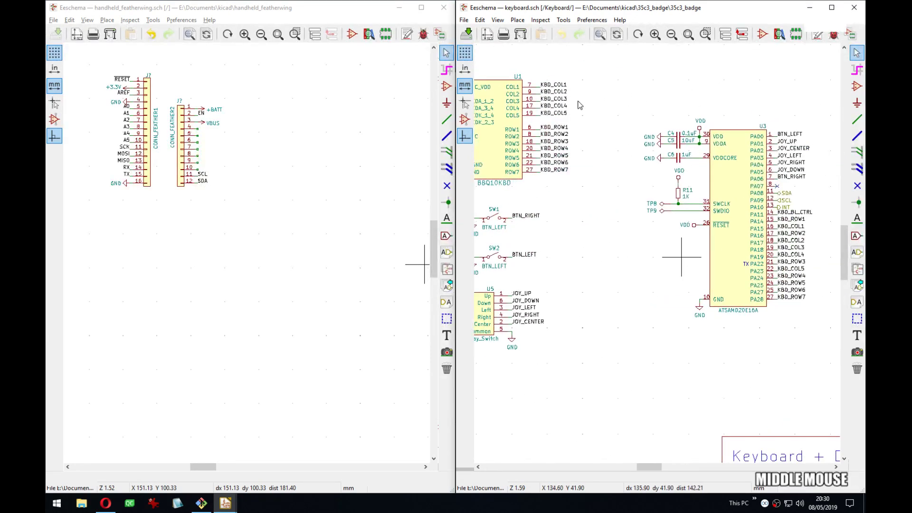
Go up to the top-level 35c3_badge sheet to view the Keyboard sheet block, and reopen the Keyboard sheet.
{"action": "right_click", "coordinate": [624, 254]}
{"action": "left_click", "coordinate": [637, 196]}
{"action": "right_click", "coordinate": [636, 196]}
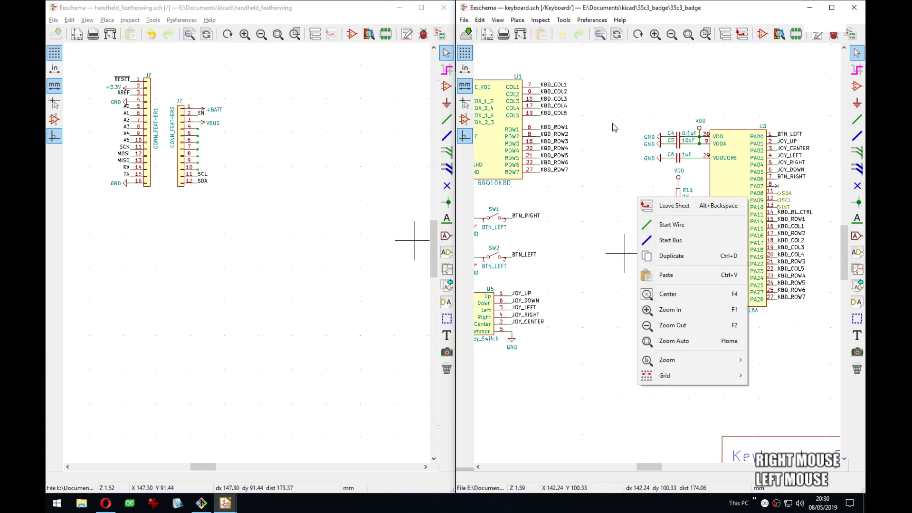
{"action": "left_click", "coordinate": [660, 204]}
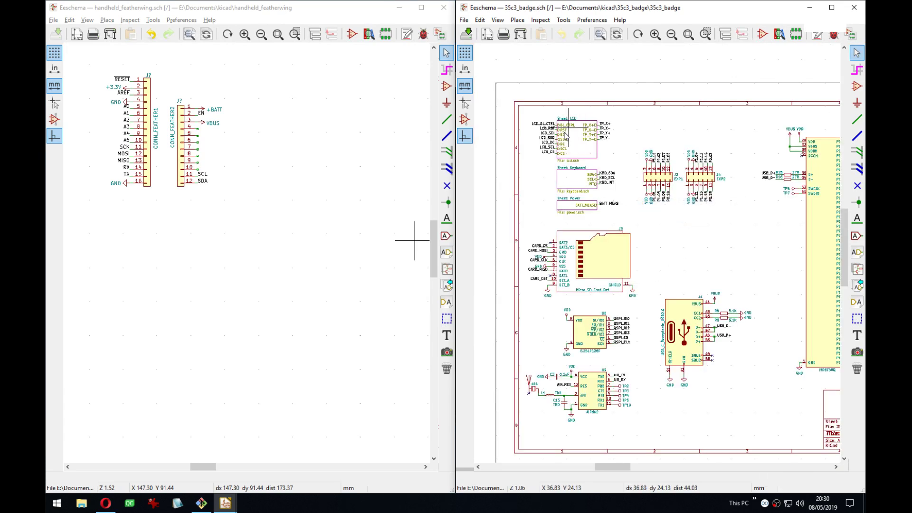
{"action": "double_click", "coordinate": [577, 182]}
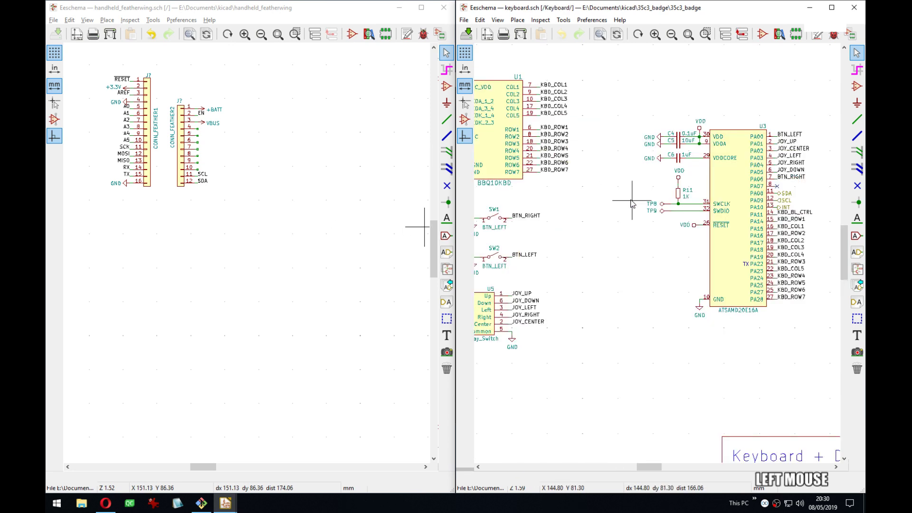
Examine the ATSAMD20E16A's supply capacitors, R11 with TP8 and TP9, the R12 and R13 pull-ups, and test point TP1.
{"action": "middle_click_drag", "start_coordinate": [632, 204], "coordinate": [726, 309]}
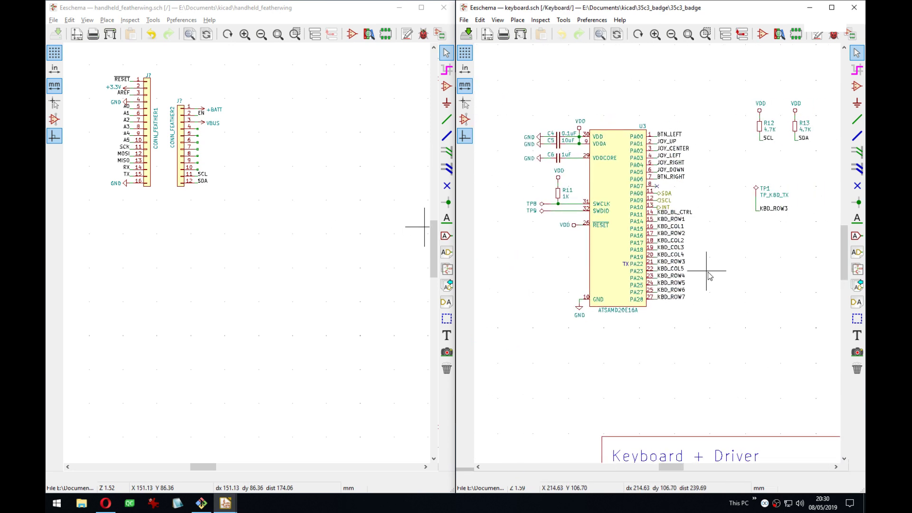
{"action": "middle_click_drag", "start_coordinate": [716, 277], "coordinate": [670, 291]}
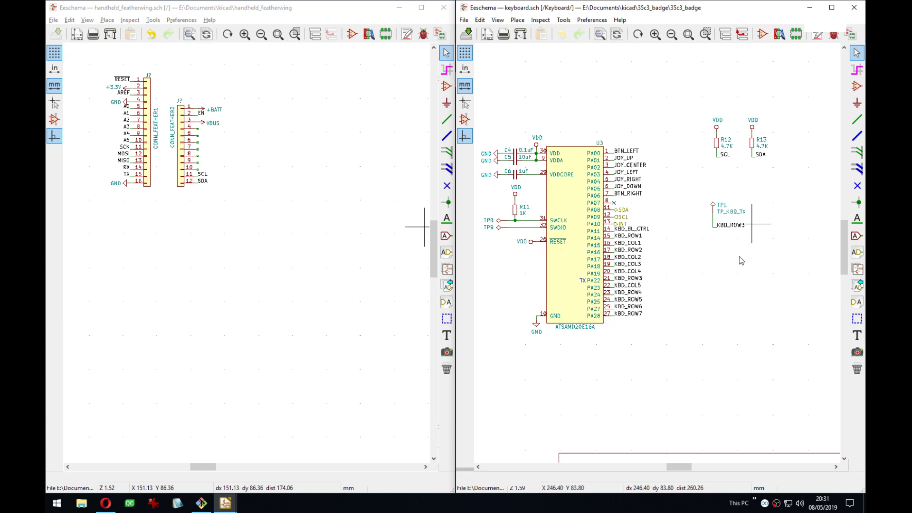
{"action": "middle_click_drag", "start_coordinate": [563, 353], "coordinate": [707, 385]}
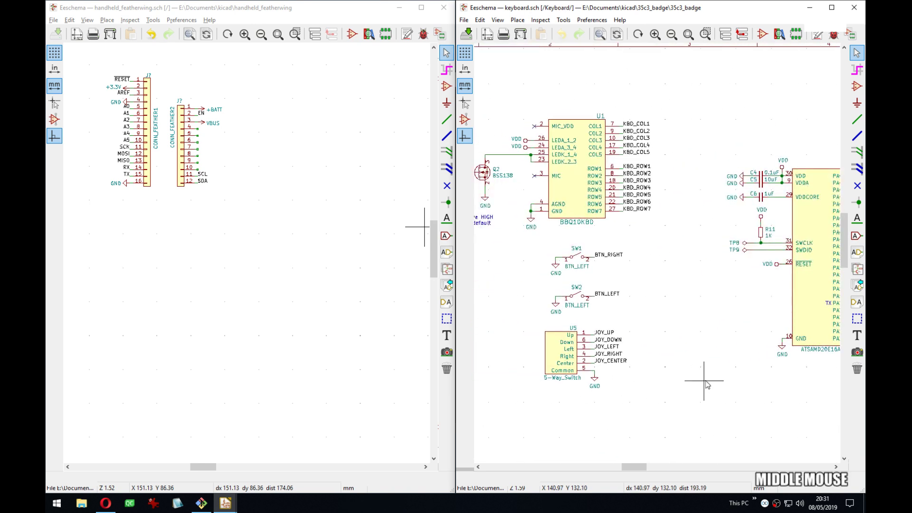
{"action": "middle_click_drag", "start_coordinate": [771, 362], "coordinate": [704, 344]}
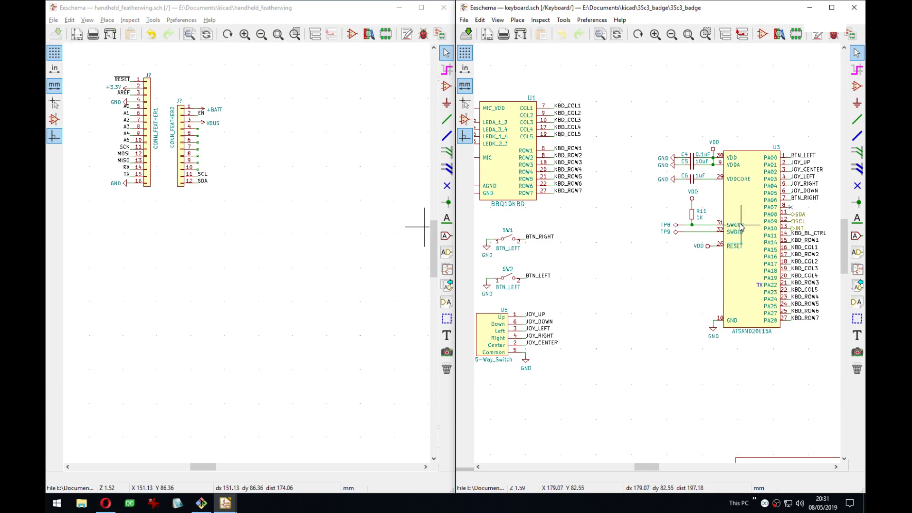
{"action": "middle_click_drag", "start_coordinate": [698, 233], "coordinate": [601, 236]}
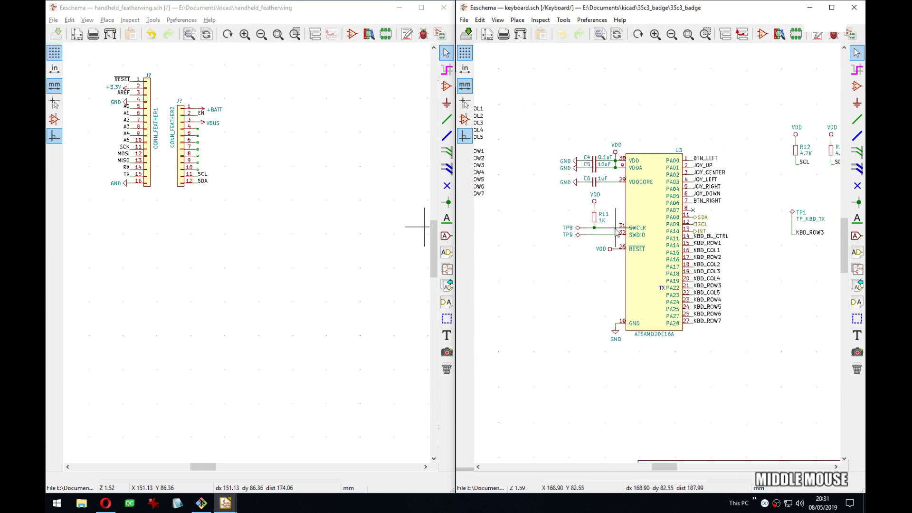
{"action": "middle_click_drag", "start_coordinate": [740, 307], "coordinate": [710, 291]}
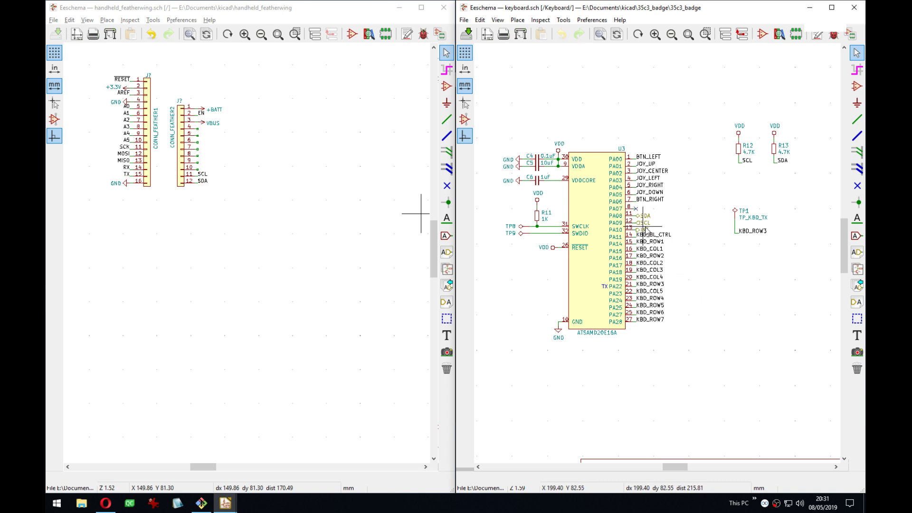
Examine the ATSAMD20E16A's PA07 pin beside SDA, SCL and INT, and review the rest of the Keyboard sheet.
{"action": "scroll", "coordinate": [647, 231], "scroll_direction": "down", "scroll_amount": 1}
{"action": "scroll", "coordinate": [646, 231], "scroll_direction": "up", "scroll_amount": 2}
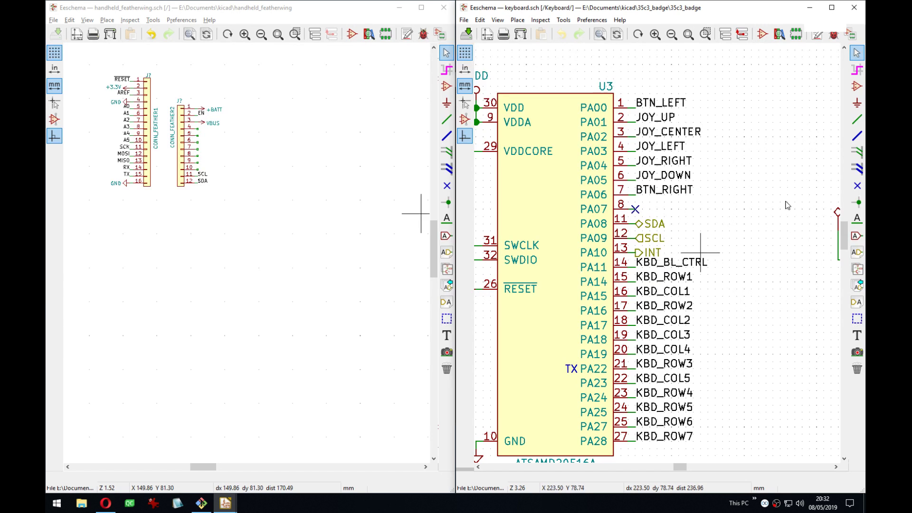
{"action": "left_click", "coordinate": [634, 209]}
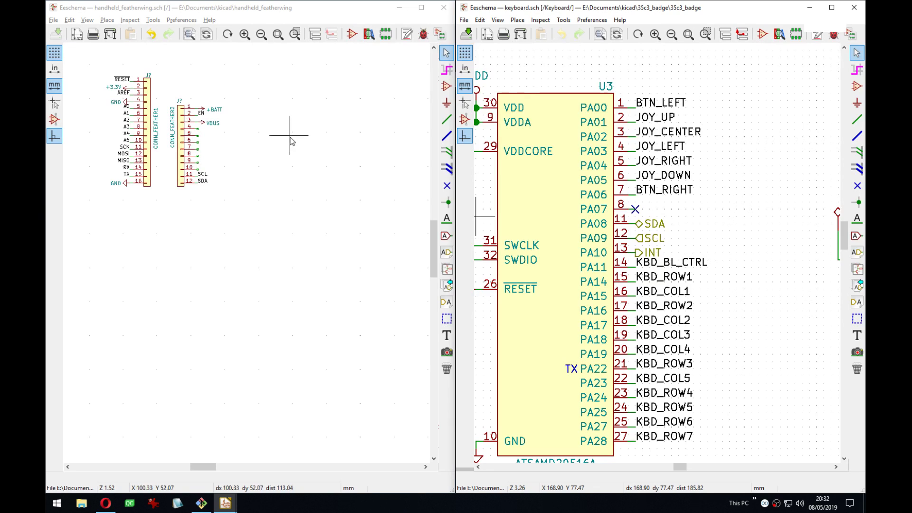
{"action": "scroll", "coordinate": [659, 257], "scroll_direction": "up", "scroll_amount": 3}
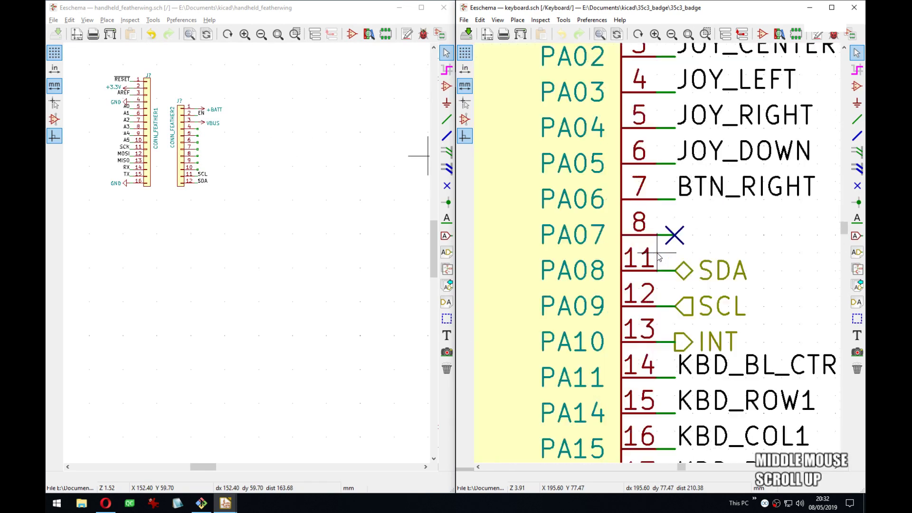
{"action": "middle_click_drag", "start_coordinate": [659, 257], "coordinate": [697, 213]}
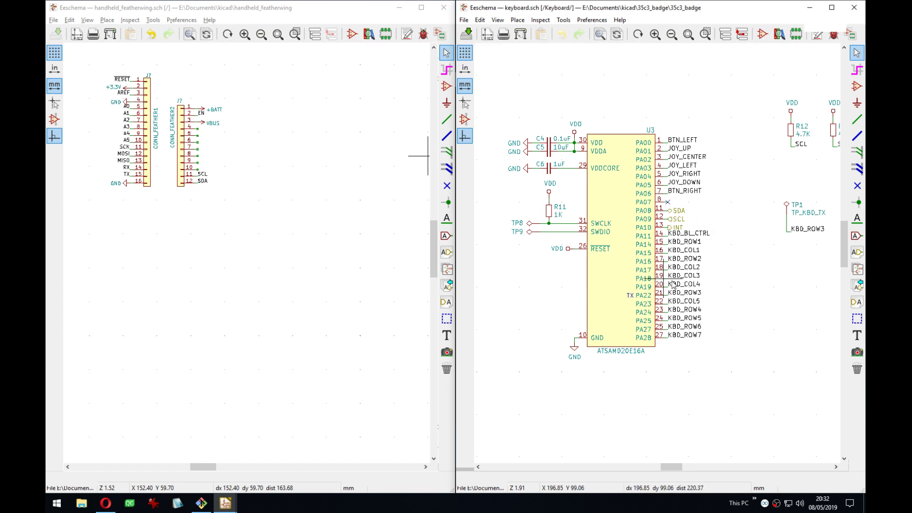
{"action": "middle_click_drag", "start_coordinate": [672, 284], "coordinate": [638, 308]}
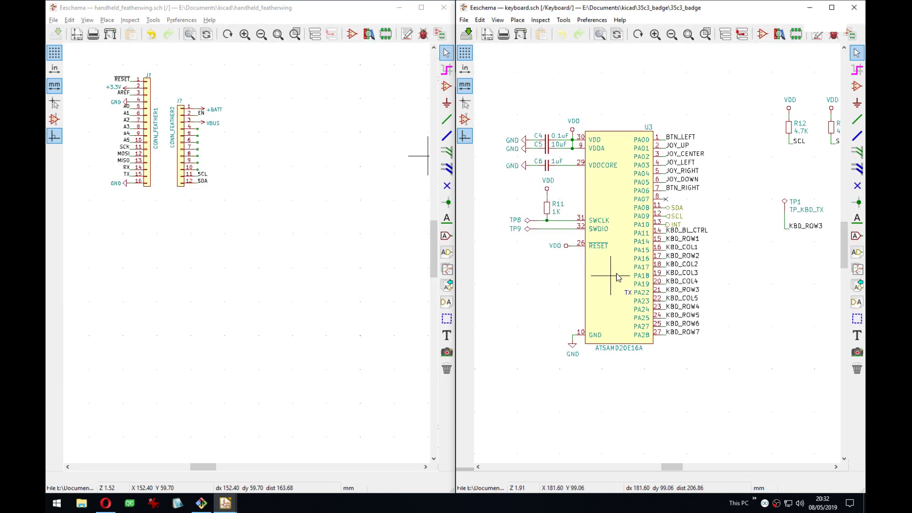
{"action": "scroll", "coordinate": [633, 300], "scroll_direction": "up", "scroll_amount": 3}
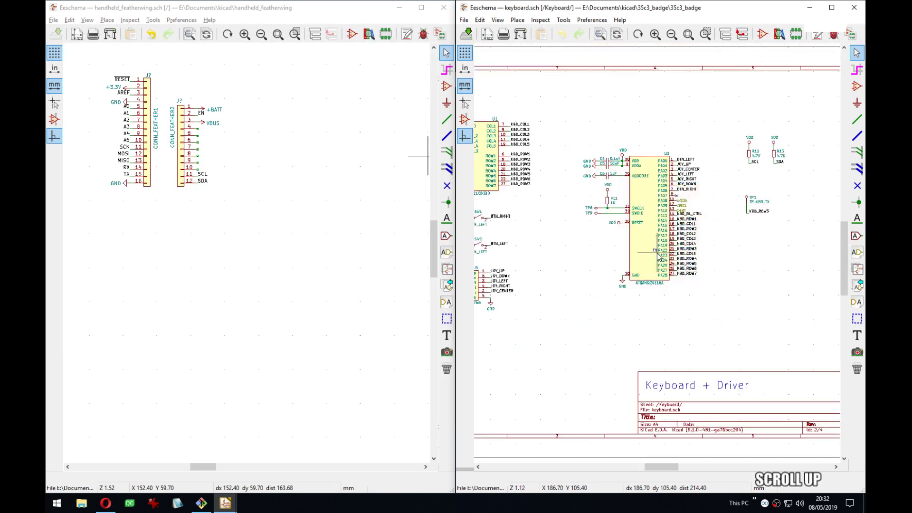
{"action": "scroll", "coordinate": [633, 300], "scroll_direction": "down", "scroll_amount": 1}
{"action": "scroll", "coordinate": [633, 301], "scroll_direction": "up", "scroll_amount": 1}
{"action": "middle_click_drag", "start_coordinate": [698, 254], "coordinate": [736, 252]}
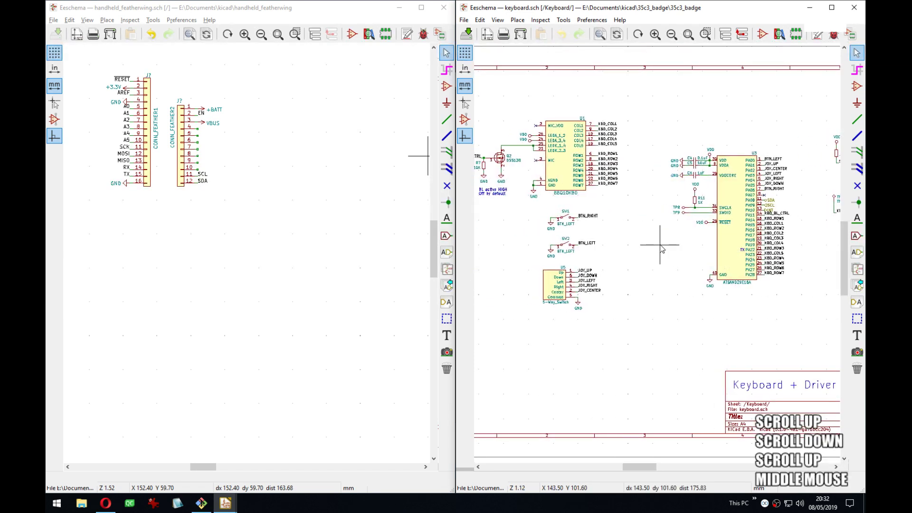
{"action": "middle_click_drag", "start_coordinate": [598, 225], "coordinate": [634, 230]}
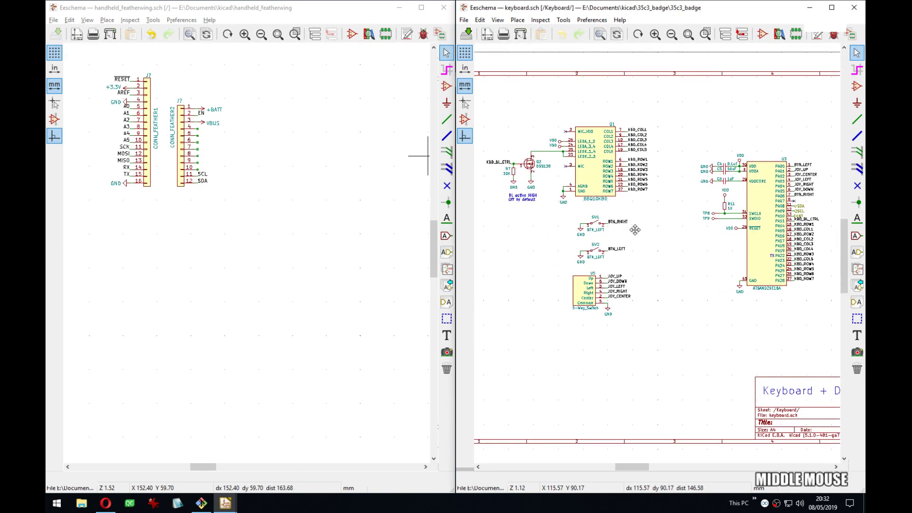
{"action": "right_click", "coordinate": [661, 248]}
{"action": "left_click", "coordinate": [665, 207]}
{"action": "right_click", "coordinate": [665, 207]}
{"action": "key", "text": "Escape"}
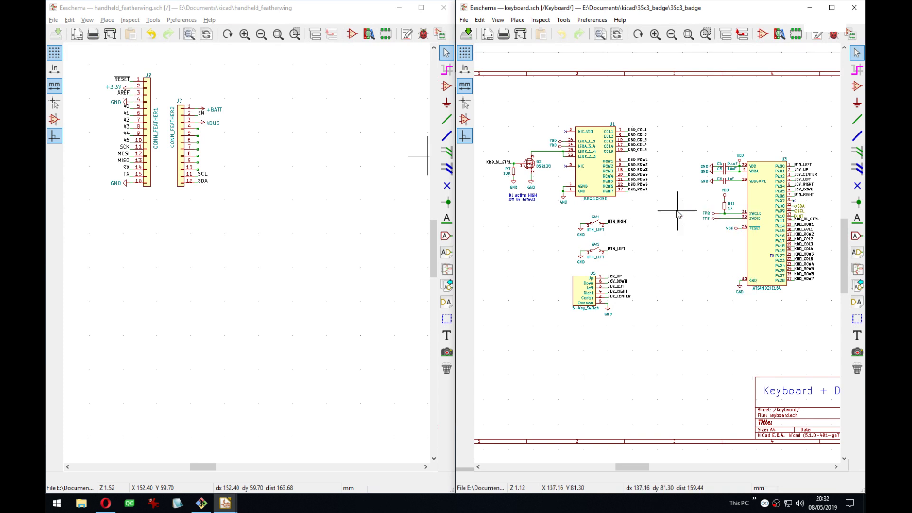
{"action": "right_click", "coordinate": [680, 197]}
{"action": "key", "text": "Escape"}
{"action": "right_click", "coordinate": [683, 138]}
{"action": "left_click", "coordinate": [679, 118]}
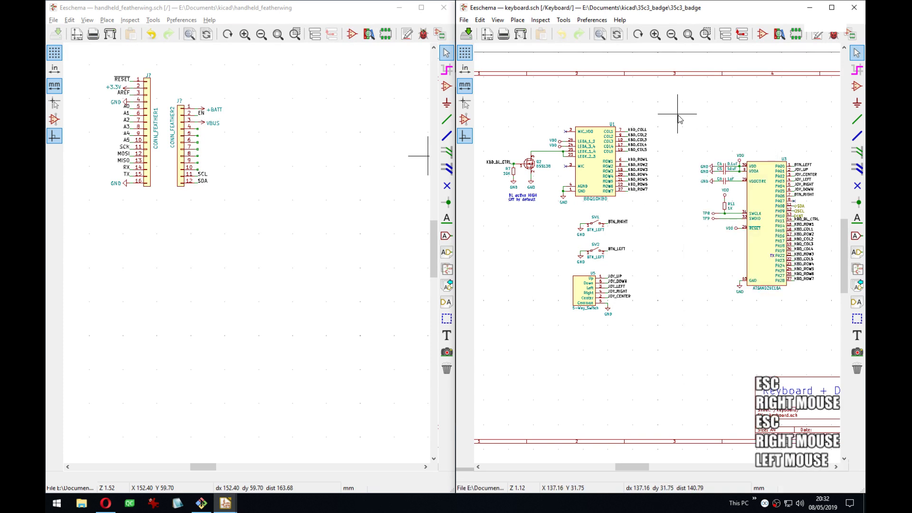
{"action": "right_click", "coordinate": [678, 115]}
{"action": "left_click", "coordinate": [741, 91]}
{"action": "key", "text": "Escape"}
{"action": "left_click", "coordinate": [652, 332]}
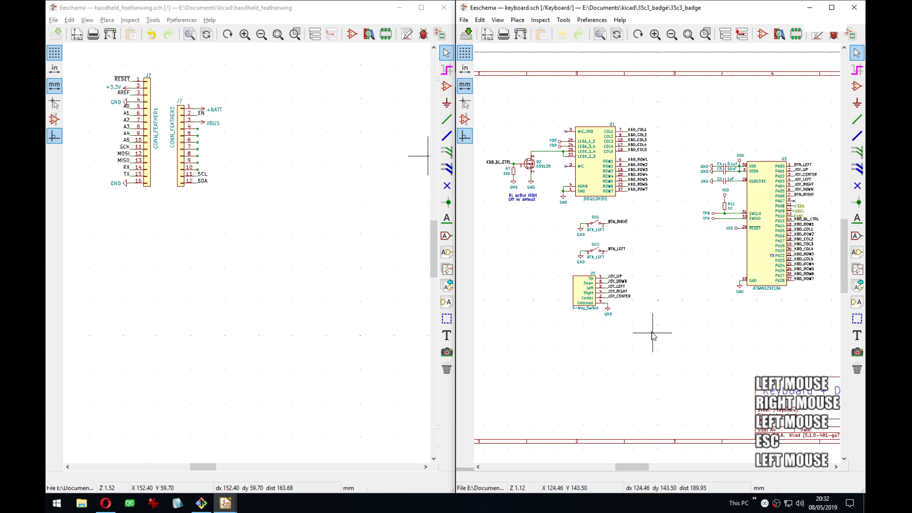
{"action": "right_click", "coordinate": [653, 333]}
{"action": "left_click", "coordinate": [651, 331]}
{"action": "right_click", "coordinate": [648, 325]}
{"action": "key", "text": "Escape"}
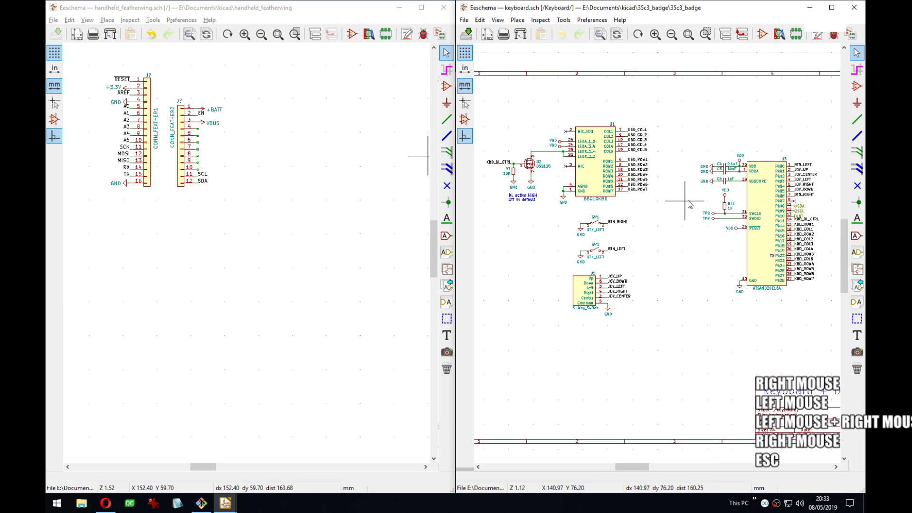
{"action": "left_click", "coordinate": [703, 97]}
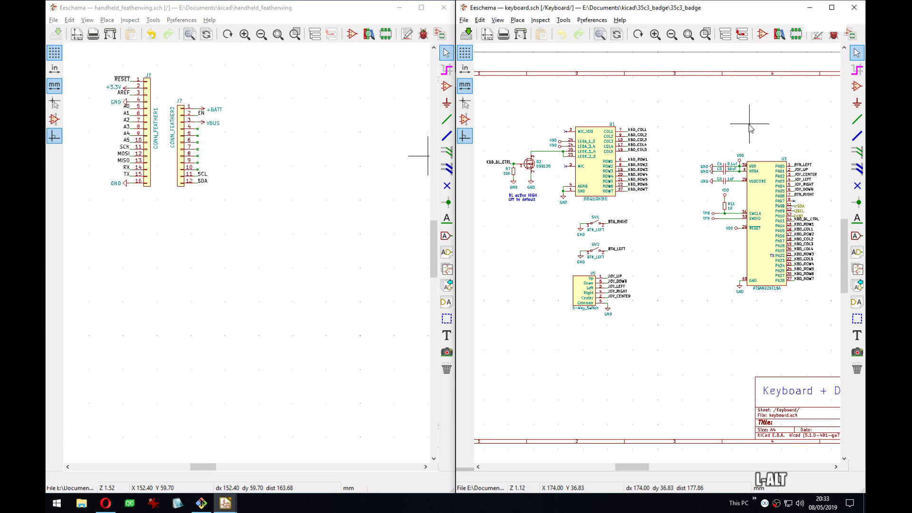
Return to the top-level 35c3_badge sheet and copy the Keyboard sheet block with its KBD_SDA, KBD_SCL and KBD_INT labels.
{"action": "key", "text": "alt+BackSpace"}
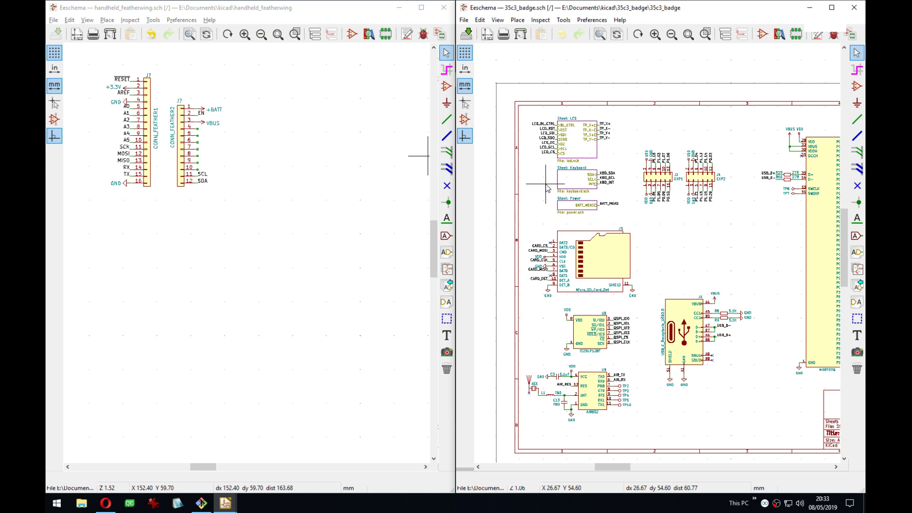
{"action": "scroll", "coordinate": [564, 190], "scroll_direction": "down", "scroll_amount": 2}
{"action": "scroll", "coordinate": [657, 252], "scroll_direction": "up", "scroll_amount": 5}
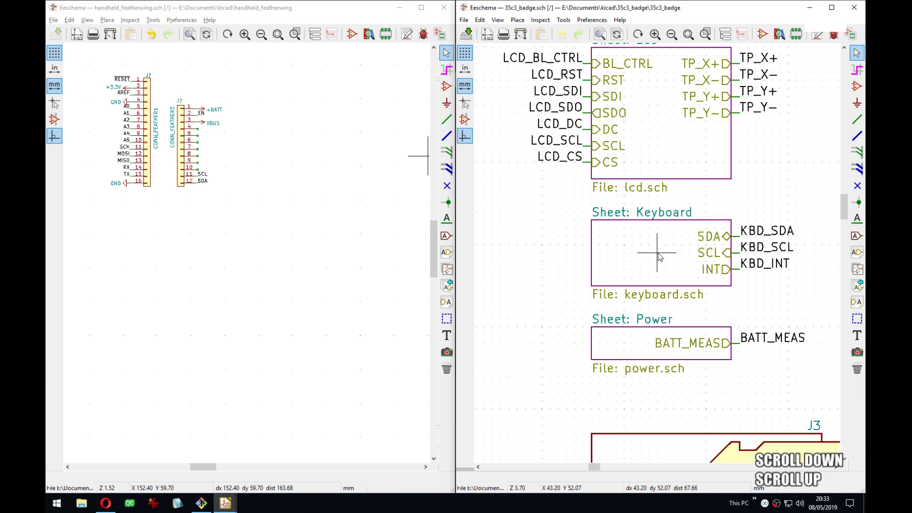
{"action": "mouse_move", "coordinate": [657, 253]}
{"action": "middle_mouse_down"}
{"action": "mouse_move", "coordinate": [616, 260]}
{"action": "mouse_move", "coordinate": [611, 246]}
{"action": "mouse_move", "coordinate": [656, 238]}
{"action": "middle_mouse_up"}
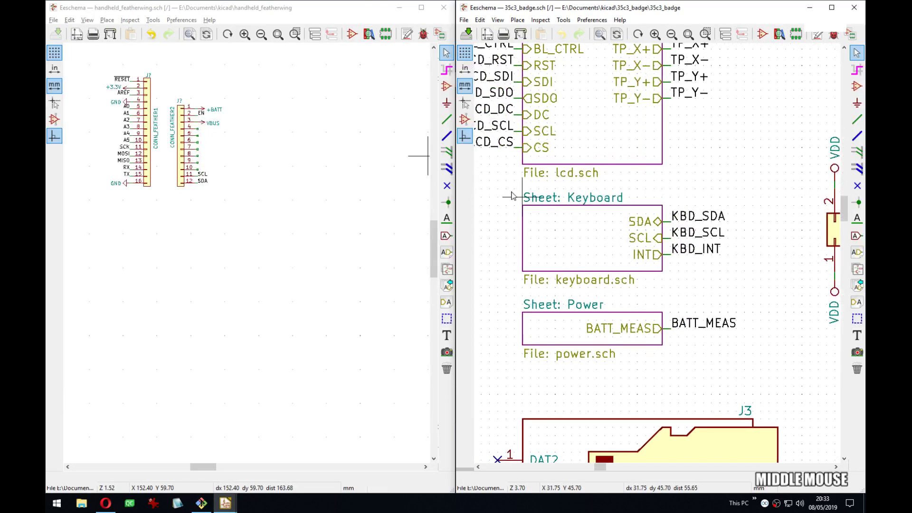
{"action": "left_click_drag", "start_coordinate": [507, 188], "coordinate": [736, 287]}
{"action": "right_click", "coordinate": [735, 287]}
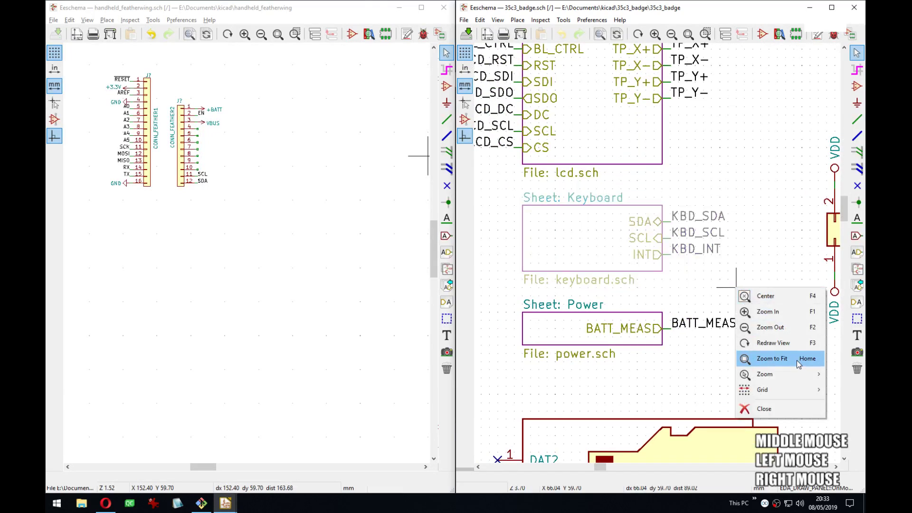
{"action": "key", "text": "Escape"}
{"action": "right_click", "coordinate": [690, 260]}
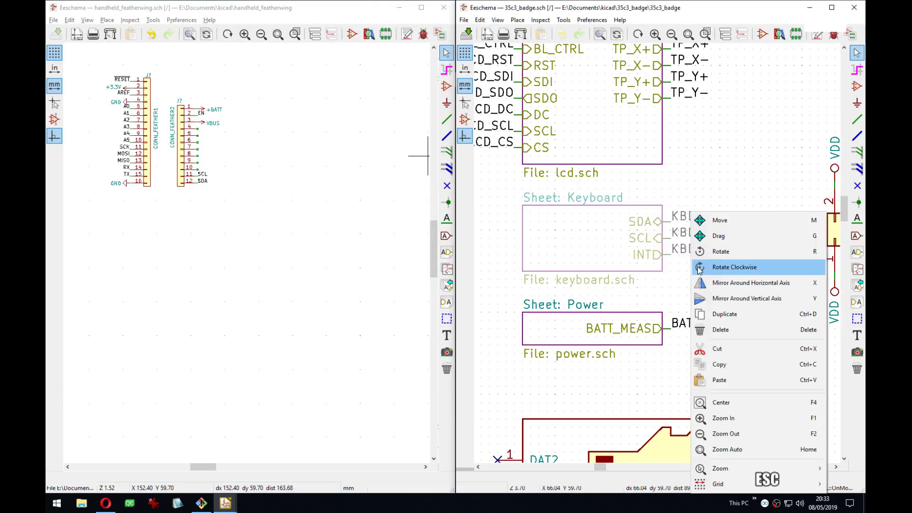
{"action": "left_click", "coordinate": [736, 368]}
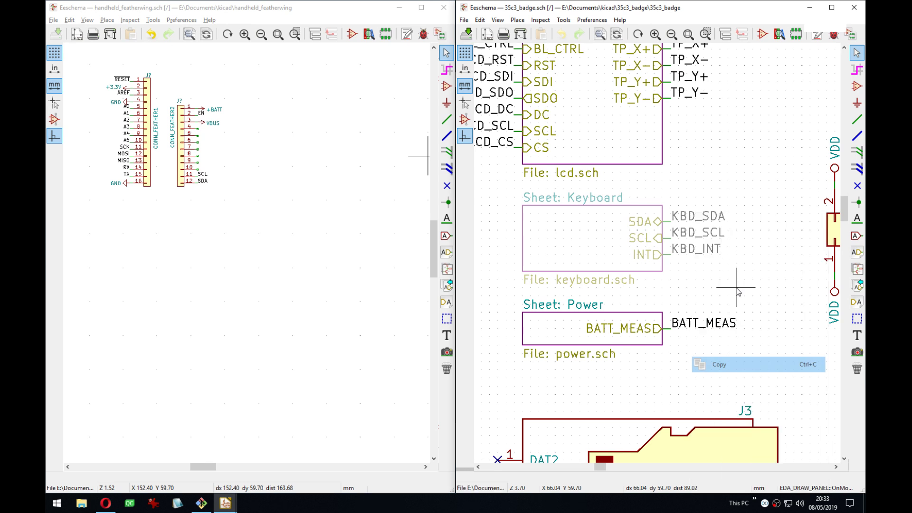
Paste the copied Keyboard sheet block with its KBD labels into the handheld_featherwing schematic, above and beside the Feather headers.
{"action": "middle_click_drag", "start_coordinate": [346, 242], "coordinate": [276, 221]}
{"action": "right_click", "coordinate": [276, 221]}
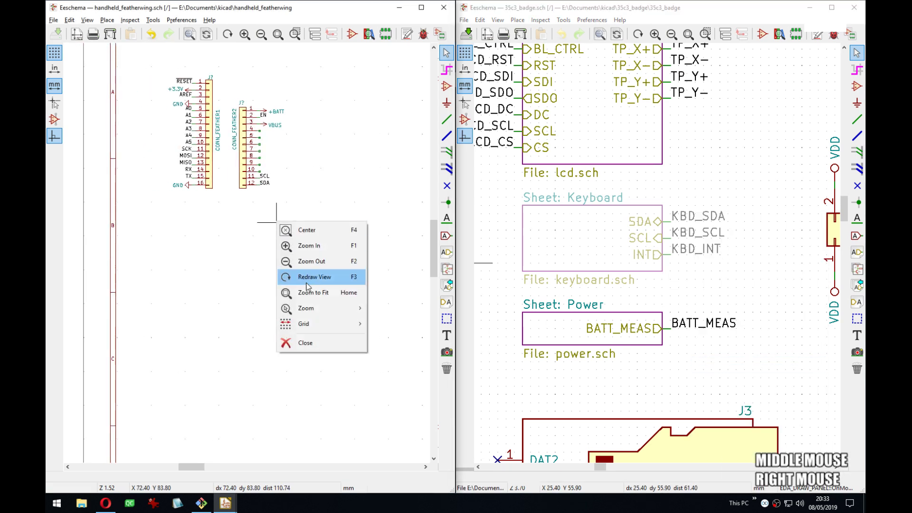
{"action": "right_click", "coordinate": [312, 201]}
{"action": "left_click", "coordinate": [342, 263]}
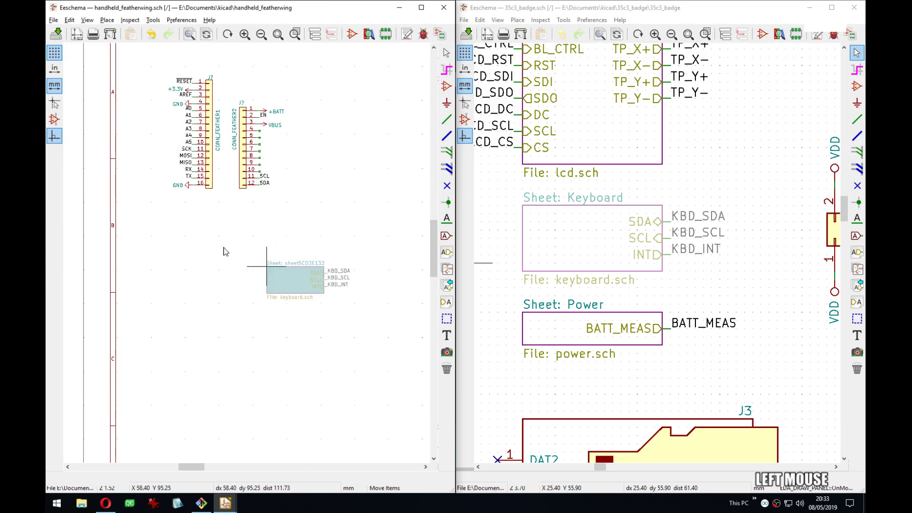
{"action": "middle_click_drag", "start_coordinate": [241, 241], "coordinate": [112, 261]}
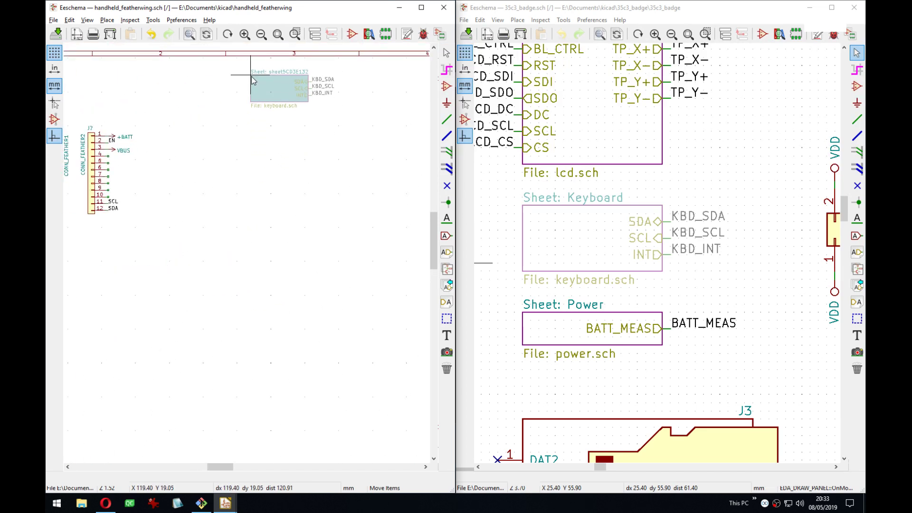
{"action": "left_click", "coordinate": [252, 76]}
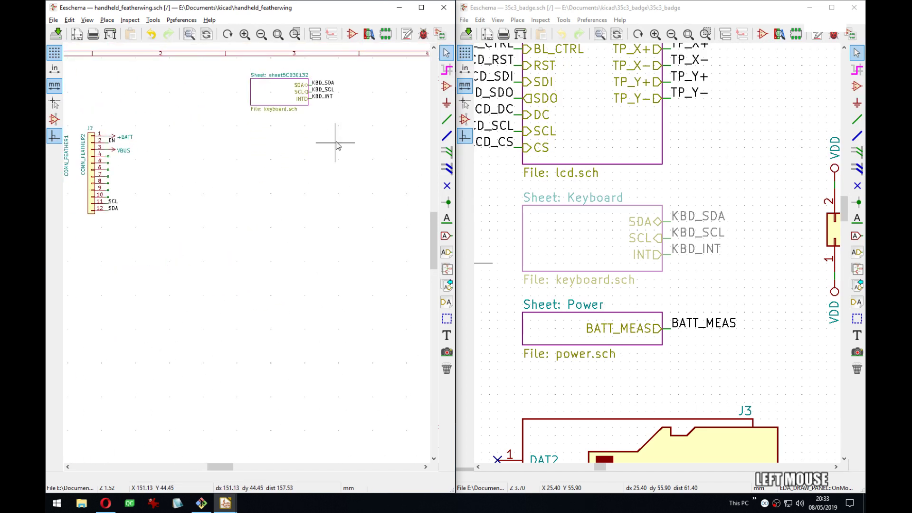
Open the pasted keyboard.sch sheet block in the handheld_featherwing schematic.
{"action": "double_click", "coordinate": [277, 98]}
{"action": "right_click", "coordinate": [245, 216]}
{"action": "left_click", "coordinate": [281, 323]}
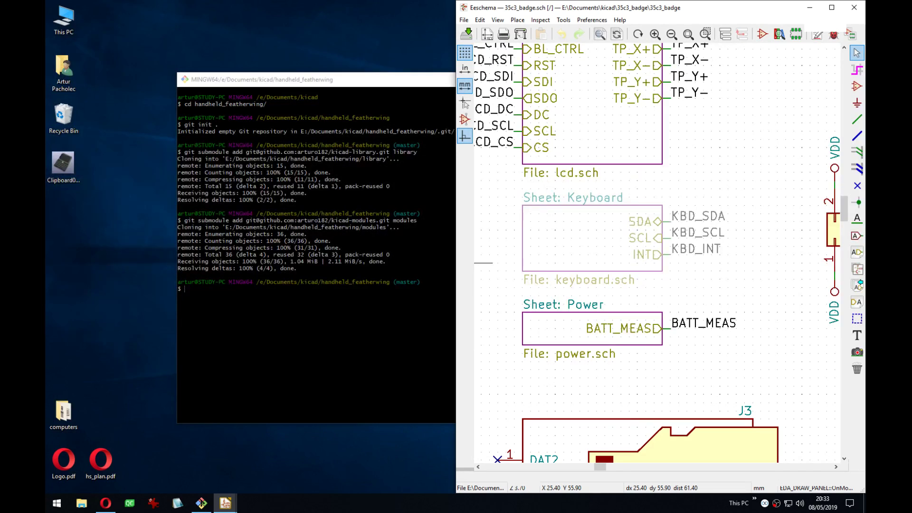
Launch another KiCad instance alongside the running one, and close the skeg_keyboard_test schematic after opening it.
{"action": "key", "text": "super"}
{"action": "type", "text": "kicad"}
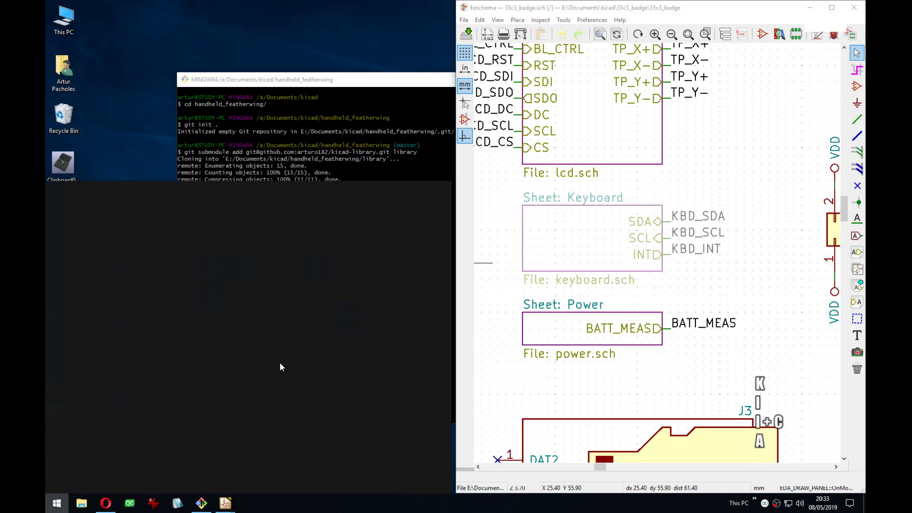
{"action": "key", "text": "Return"}
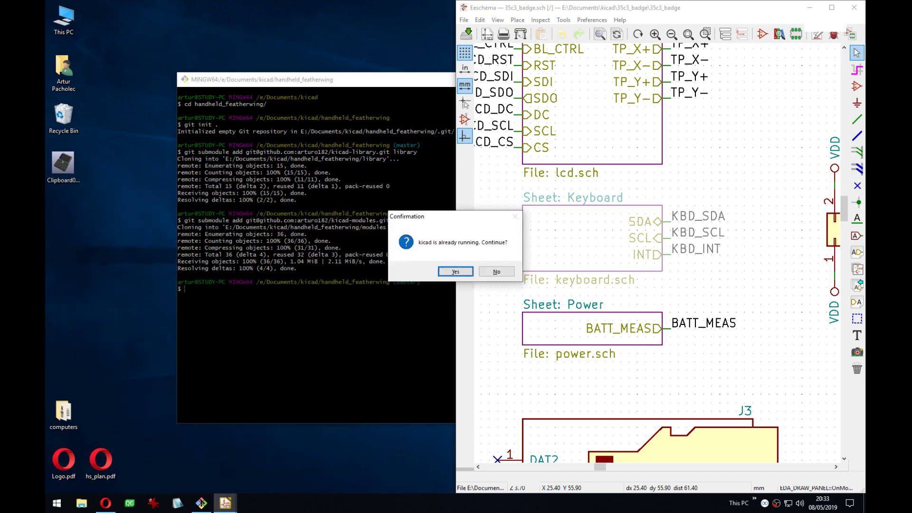
{"action": "key", "text": "Return"}
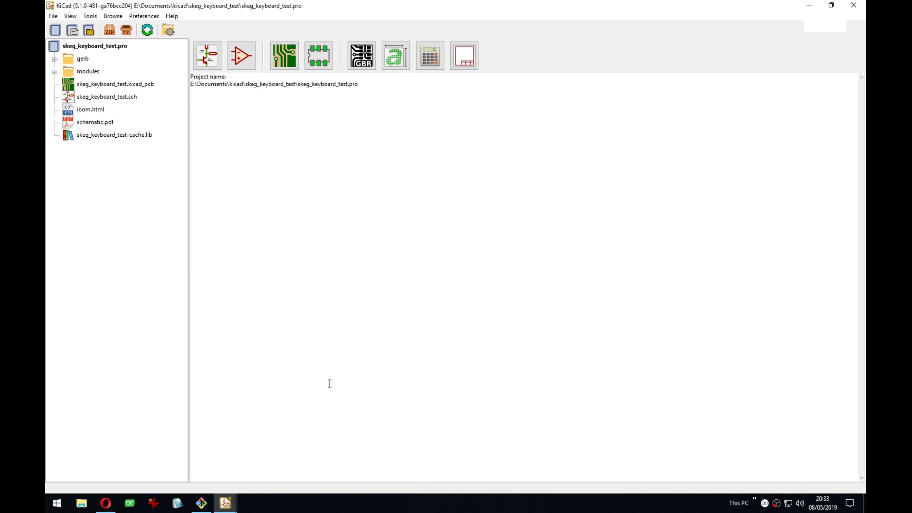
{"action": "left_click", "coordinate": [210, 62]}
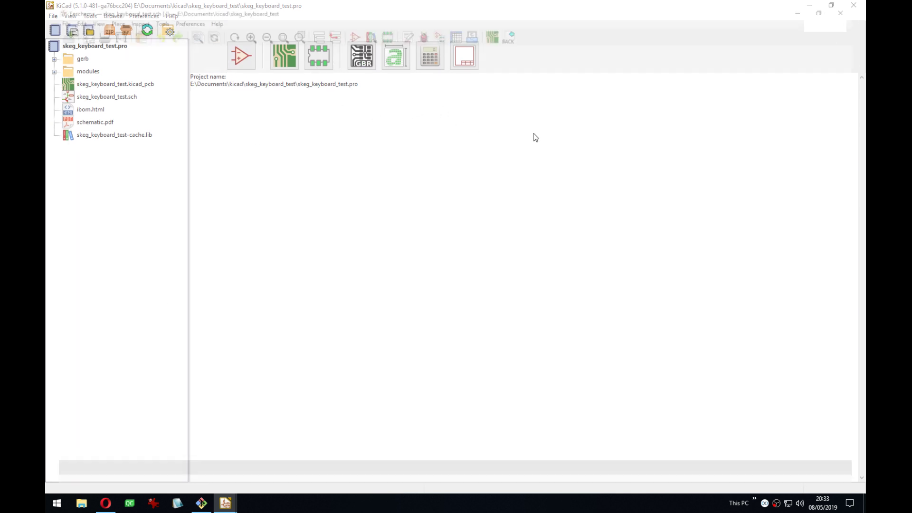
{"action": "left_click", "coordinate": [853, 6]}
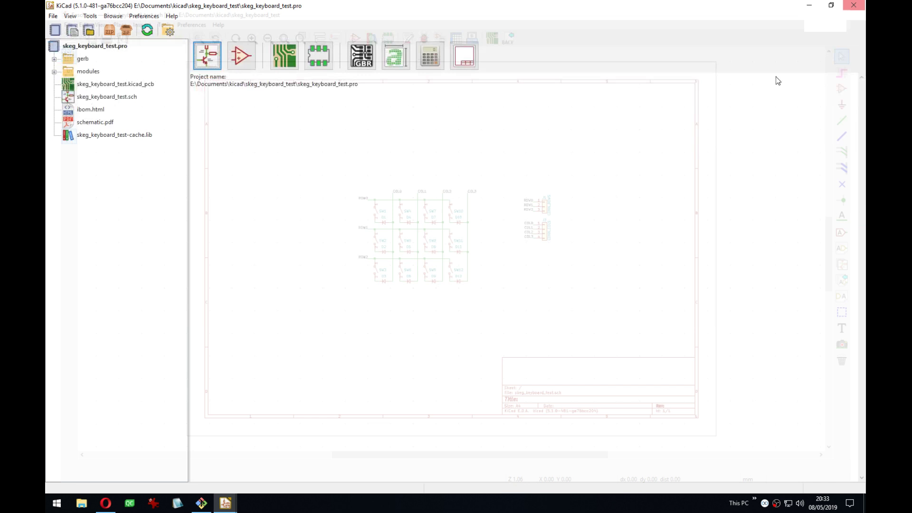
Open the handheld_featherwing project from its folder under Documents\kicad and open its schematic.
{"action": "left_click", "coordinate": [53, 16]}
{"action": "mouse_move", "coordinate": [125, 61]}
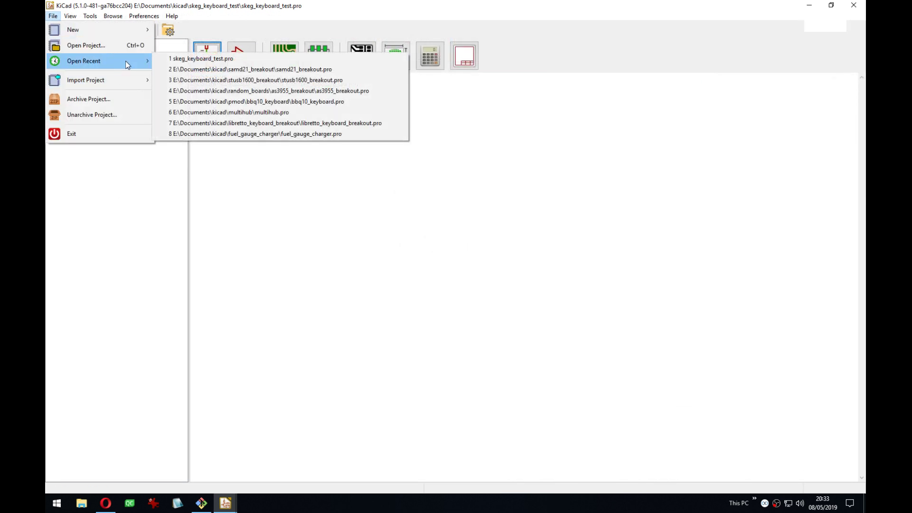
{"action": "left_click", "coordinate": [86, 45]}
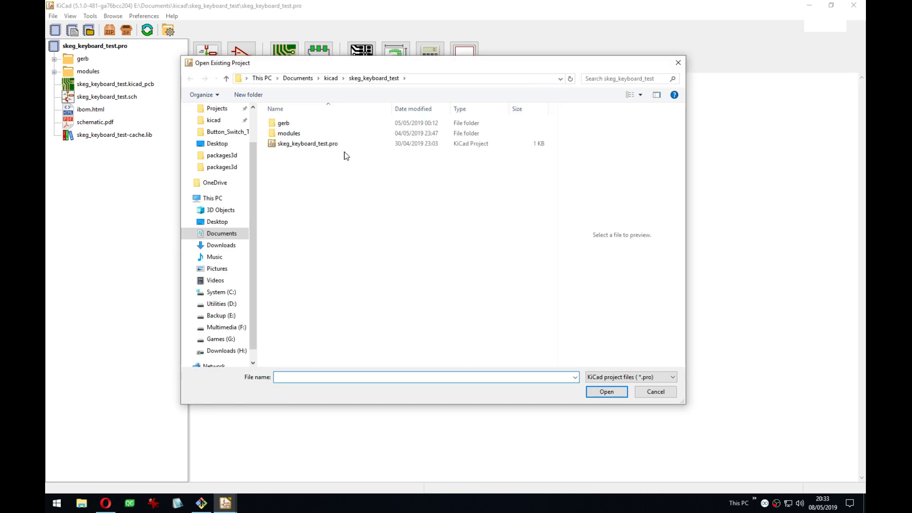
{"action": "left_click", "coordinate": [331, 78]}
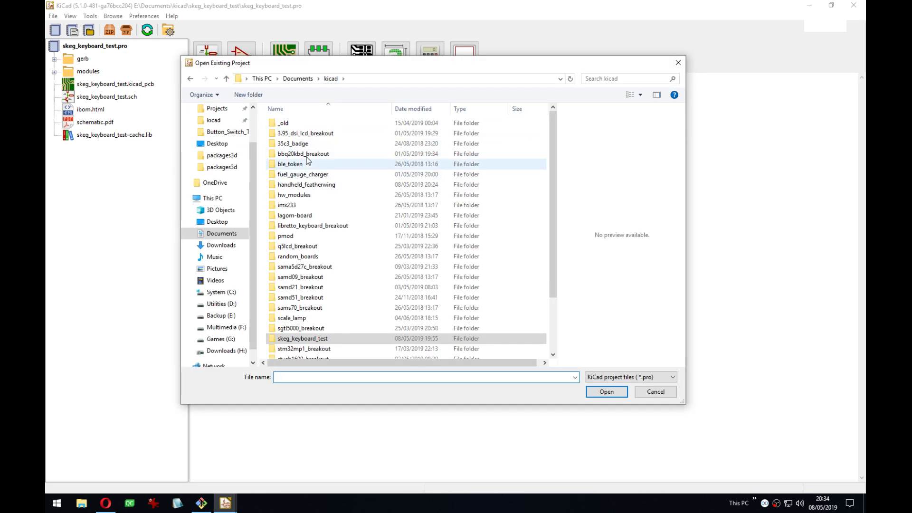
{"action": "double_click", "coordinate": [306, 184]}
{"action": "double_click", "coordinate": [295, 144]}
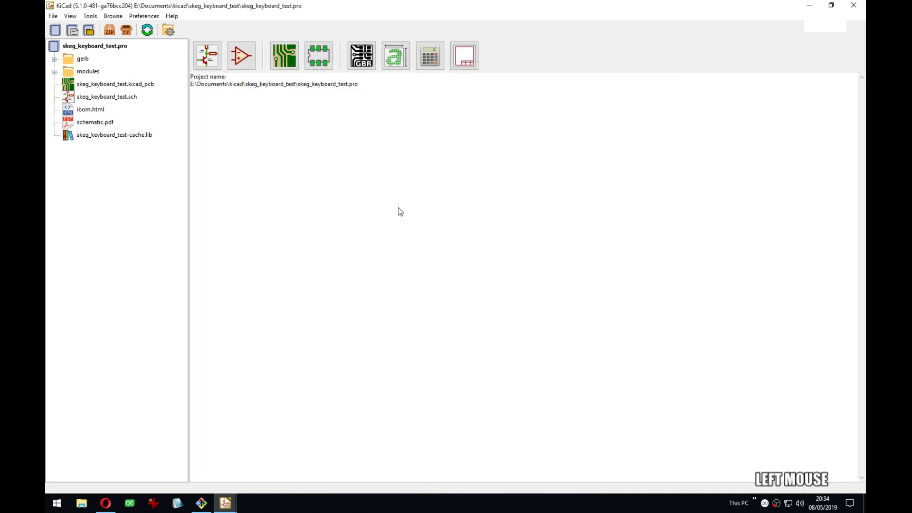
{"action": "left_click", "coordinate": [207, 55]}
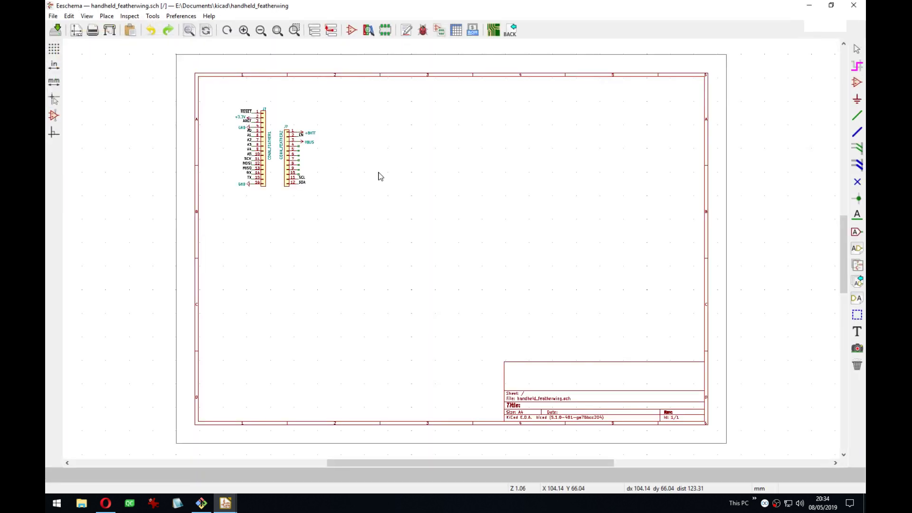
Paste the Keyboard sheet block with its SDA, SCL and INT labels near the sheet's upper edge, beside CONN_FEATHER2.
{"action": "right_click", "coordinate": [383, 154]}
{"action": "key", "text": "Escape"}
{"action": "right_click", "coordinate": [363, 185]}
{"action": "left_click", "coordinate": [392, 247]}
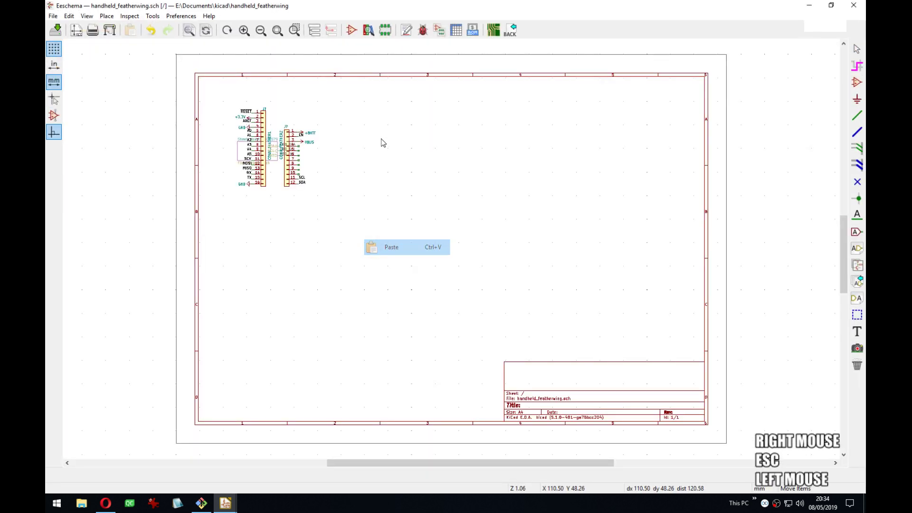
{"action": "left_click", "coordinate": [323, 90]}
{"action": "key", "text": "Escape"}
{"action": "middle_click_drag", "start_coordinate": [374, 135], "coordinate": [364, 140]}
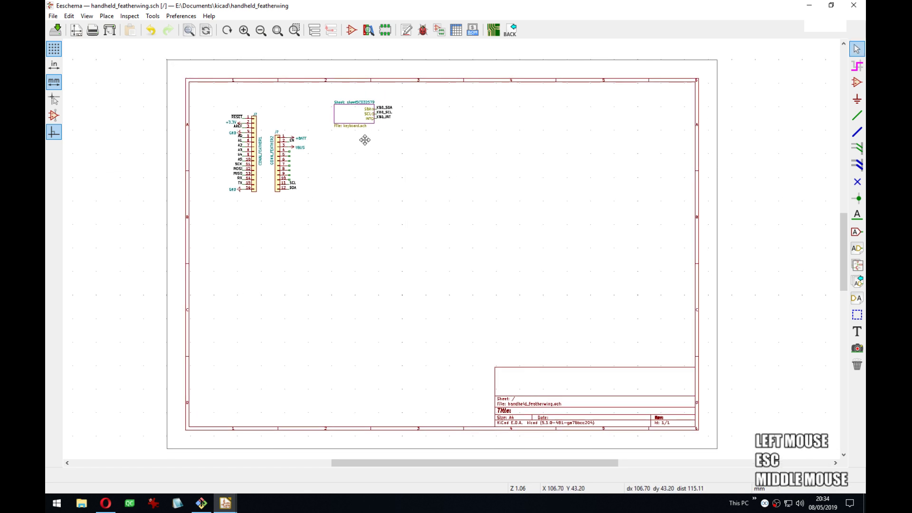
{"action": "scroll", "coordinate": [364, 140], "scroll_direction": "up", "scroll_amount": 3}
{"action": "middle_click_drag", "start_coordinate": [480, 261], "coordinate": [368, 225]}
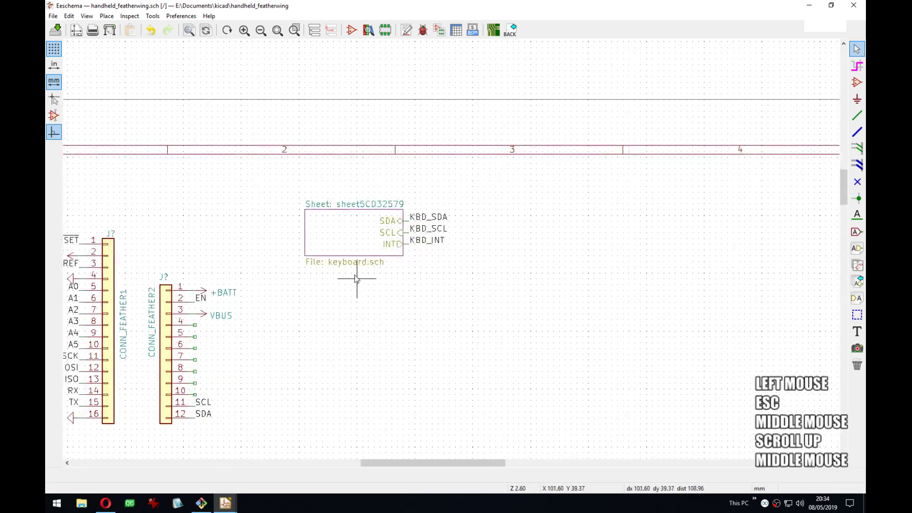
Switch to File Explorer and copy keyboard.sch from the inner 35c3_badge project folder.
{"action": "left_click", "coordinate": [81, 505]}
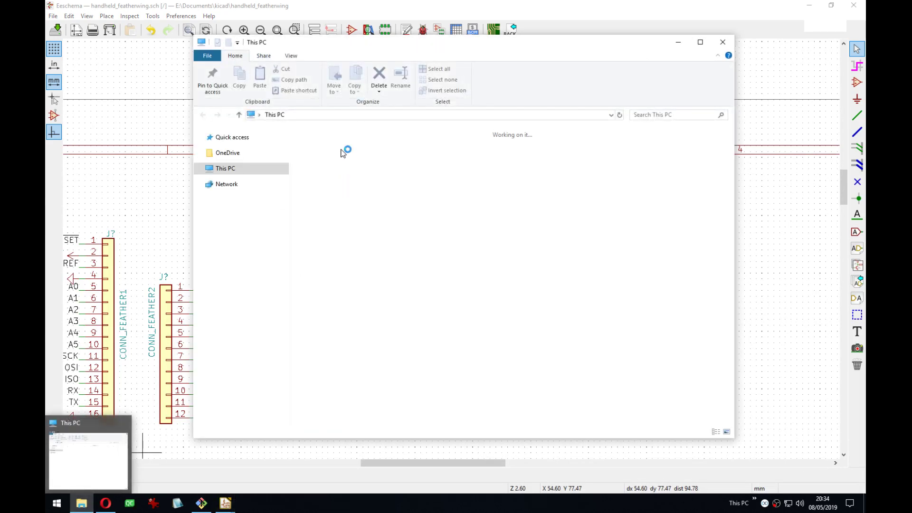
{"action": "left_click", "coordinate": [240, 173]}
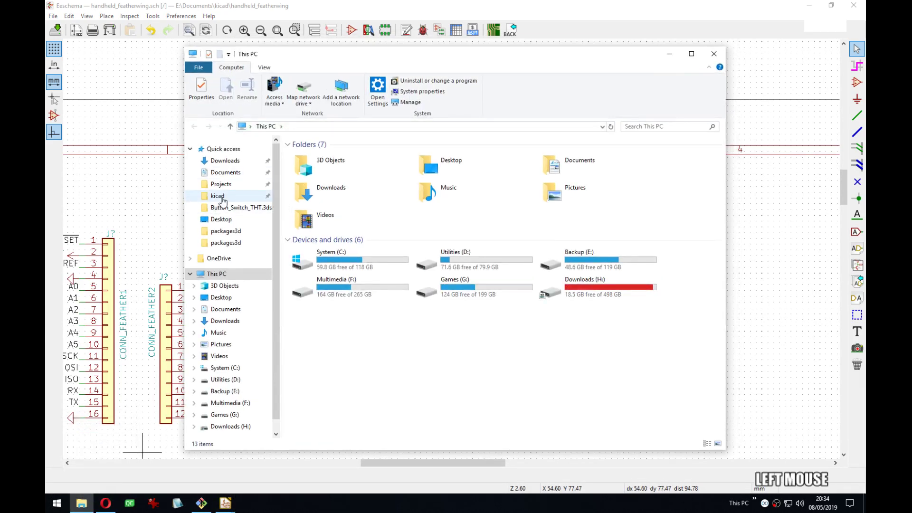
{"action": "left_click", "coordinate": [235, 195]}
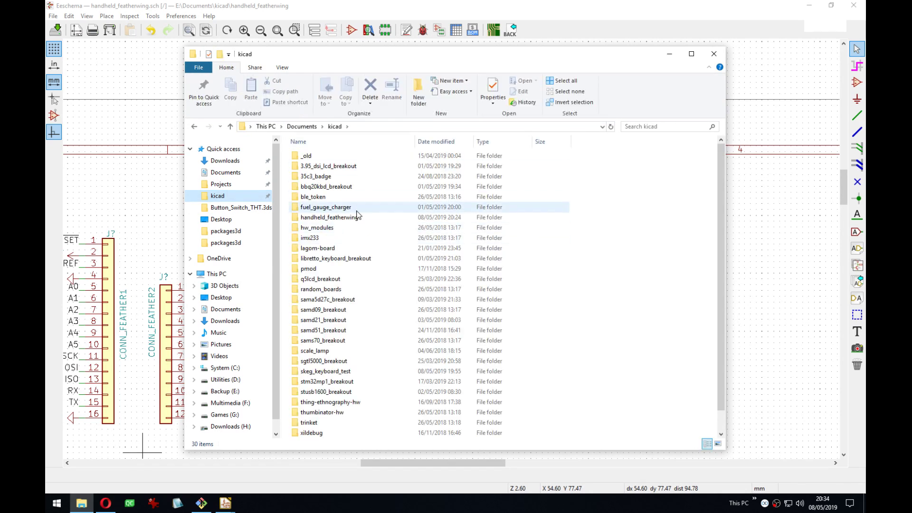
{"action": "left_click", "coordinate": [321, 177]}
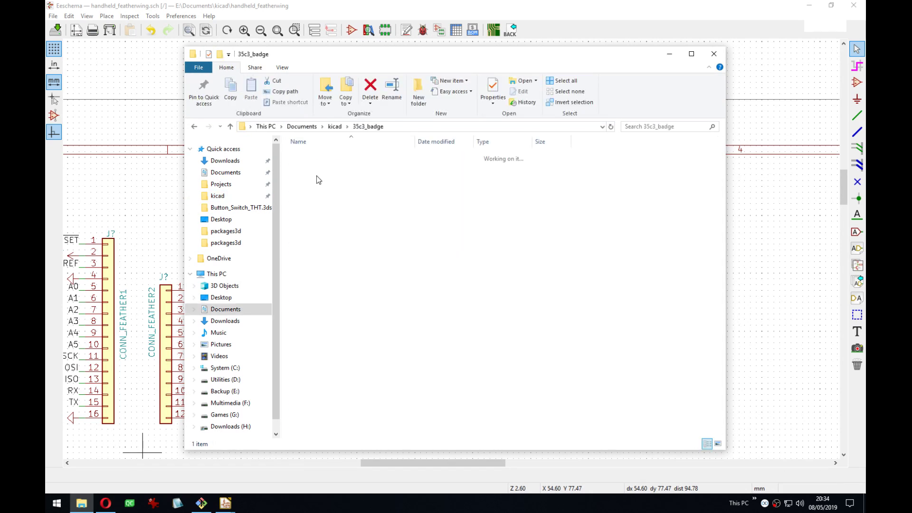
{"action": "double_click", "coordinate": [332, 159]}
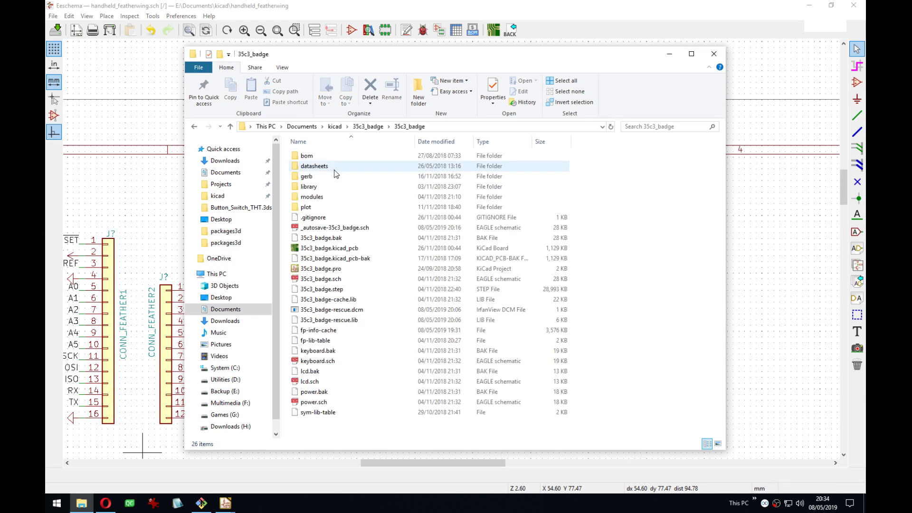
{"action": "left_click", "coordinate": [317, 361]}
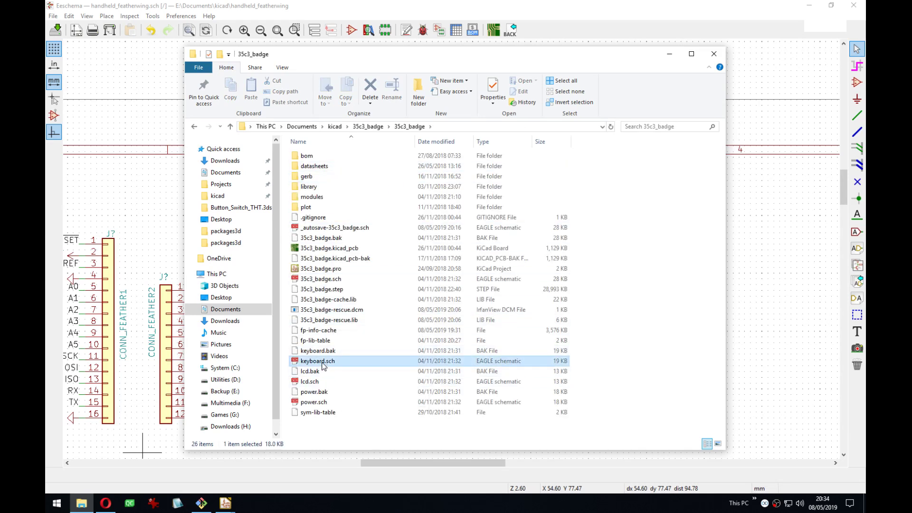
{"action": "key", "text": "ctrl+c"}
Paste keyboard.sch into the kicad\handheld_featherwing folder using a second File Explorer window.
{"action": "middle_click", "coordinate": [89, 504]}
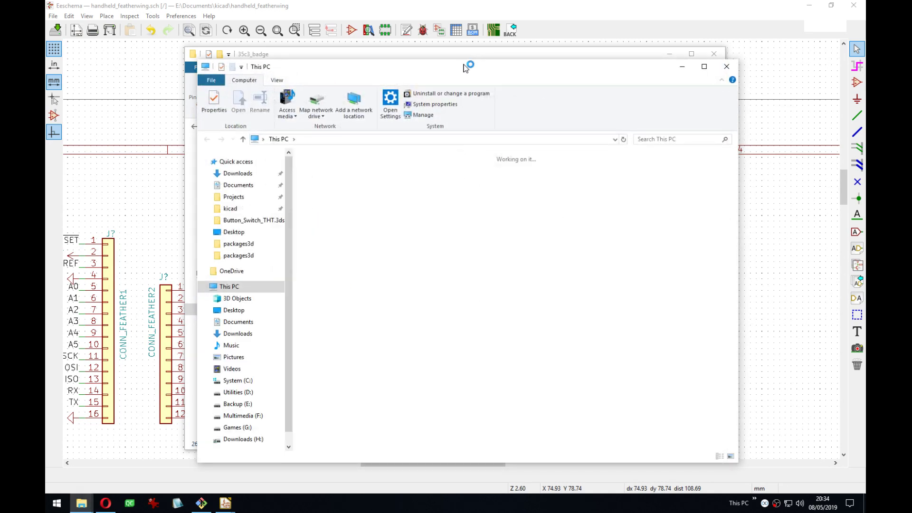
{"action": "left_click_drag", "start_coordinate": [463, 58], "coordinate": [509, 60]}
{"action": "left_click", "coordinate": [274, 201]}
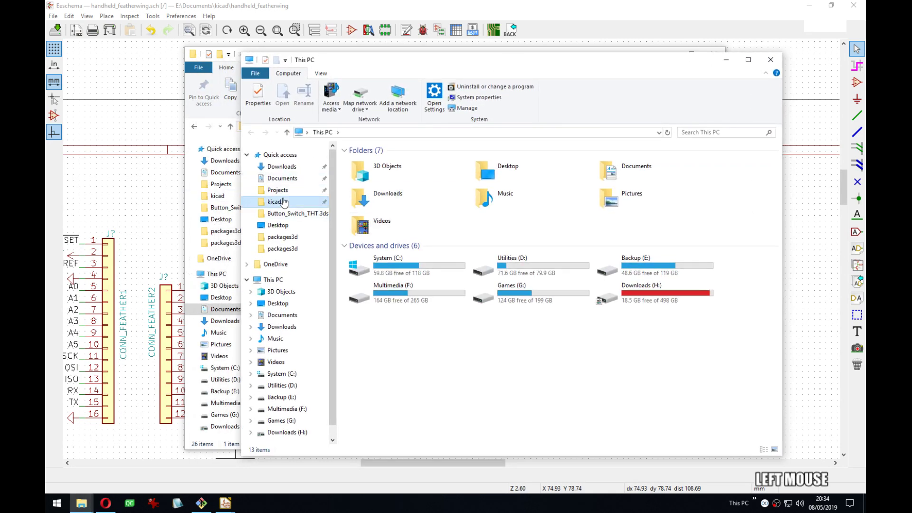
{"action": "double_click", "coordinate": [390, 224]}
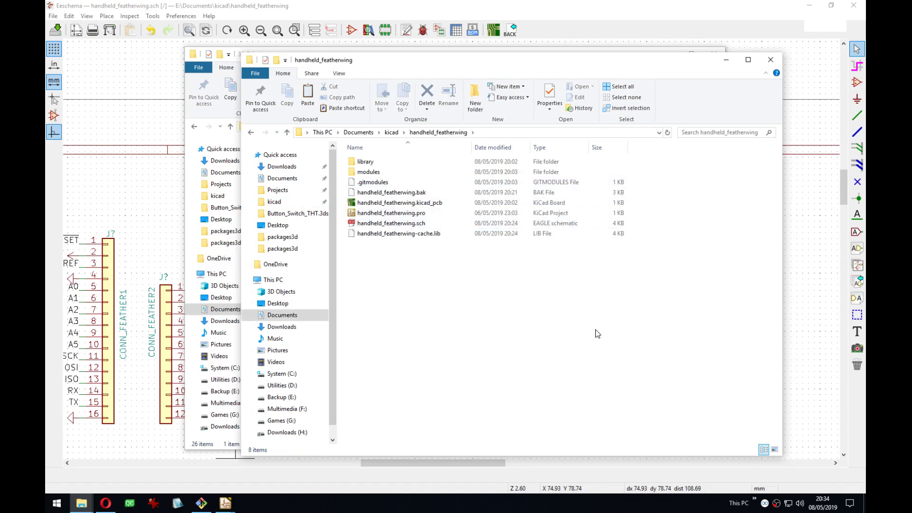
{"action": "key", "text": "ctrl+v"}
{"action": "left_click_drag", "start_coordinate": [439, 62], "coordinate": [458, 82]}
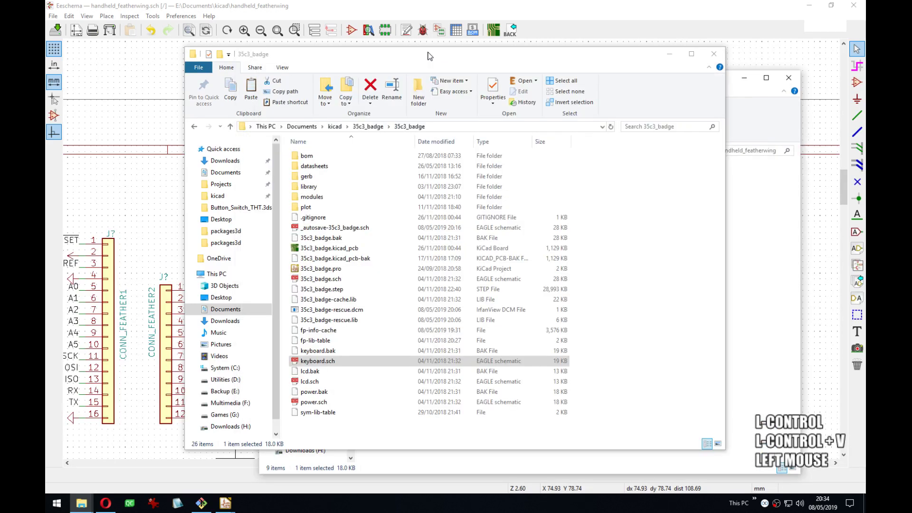
Return to the handheld_featherwing schematic and try to enter and work in the keyboard.sch sheet.
{"action": "middle_click_drag", "start_coordinate": [341, 212], "coordinate": [387, 185]}
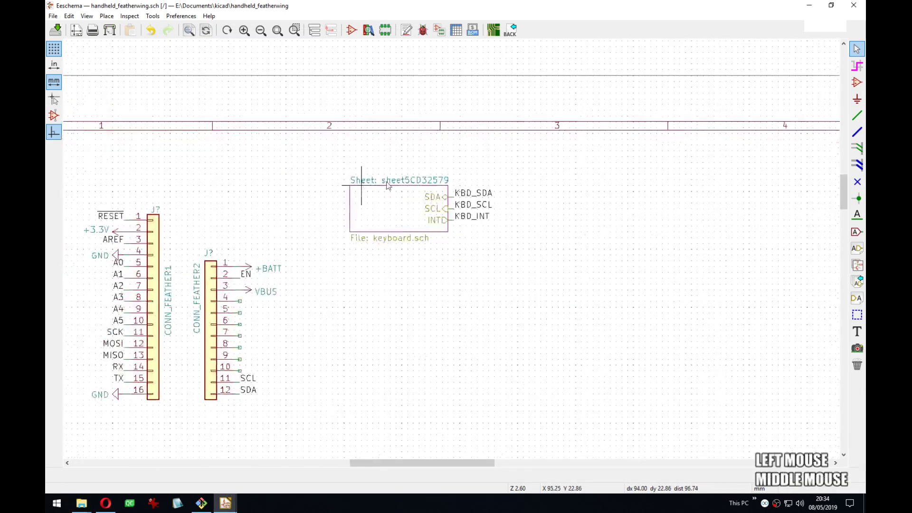
{"action": "double_click", "coordinate": [418, 197]}
{"action": "right_click", "coordinate": [360, 134]}
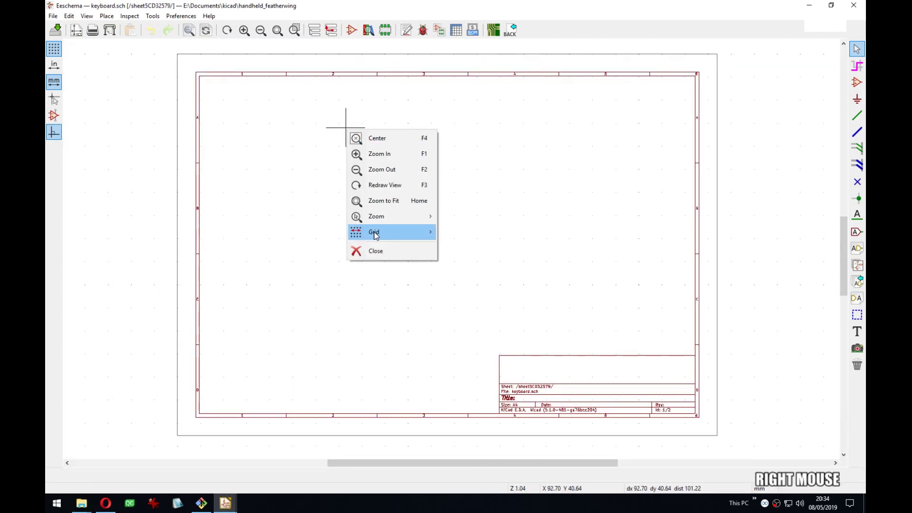
{"action": "left_click", "coordinate": [357, 185]}
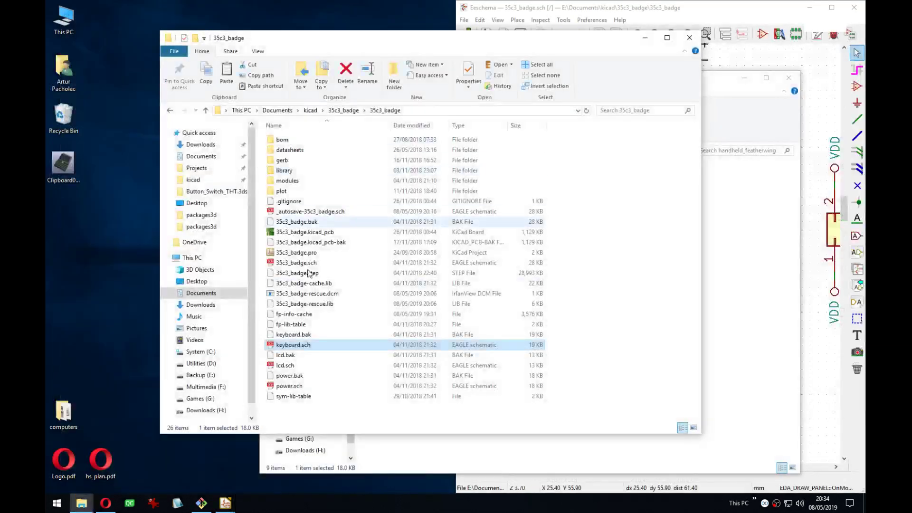
Check the handheld_featherwing folder, relaunch KiCad, and agree to continue with another instance running.
{"action": "left_click", "coordinate": [647, 339]}
{"action": "left_click", "coordinate": [751, 401]}
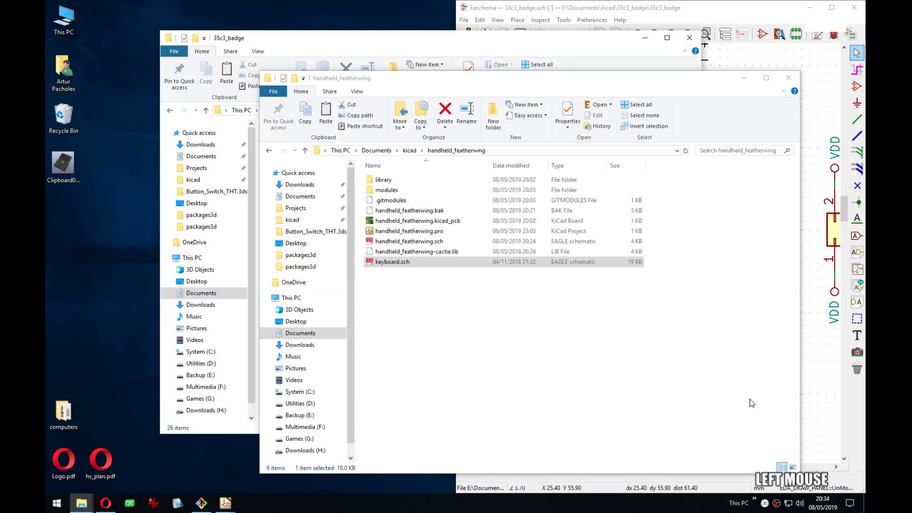
{"action": "key", "text": "super"}
{"action": "type", "text": "ki"}
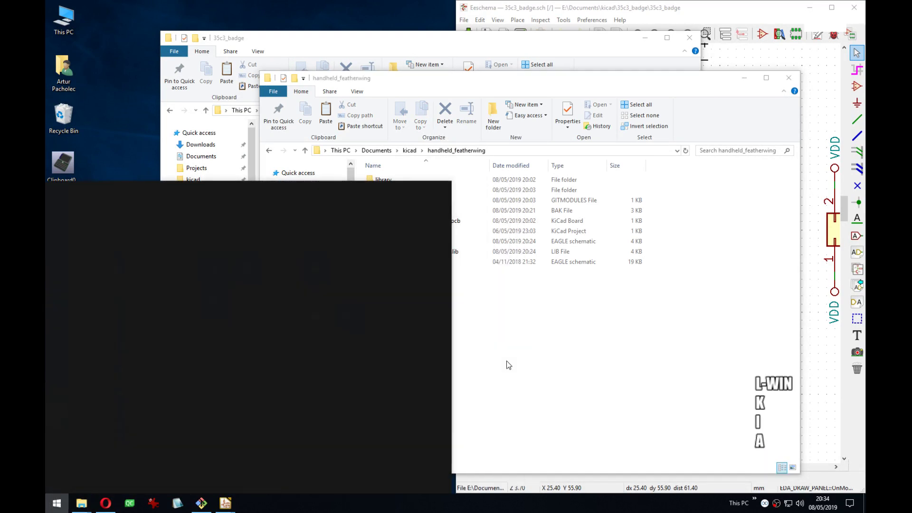
{"action": "type", "text": "cad"}
{"action": "key", "text": "Return"}
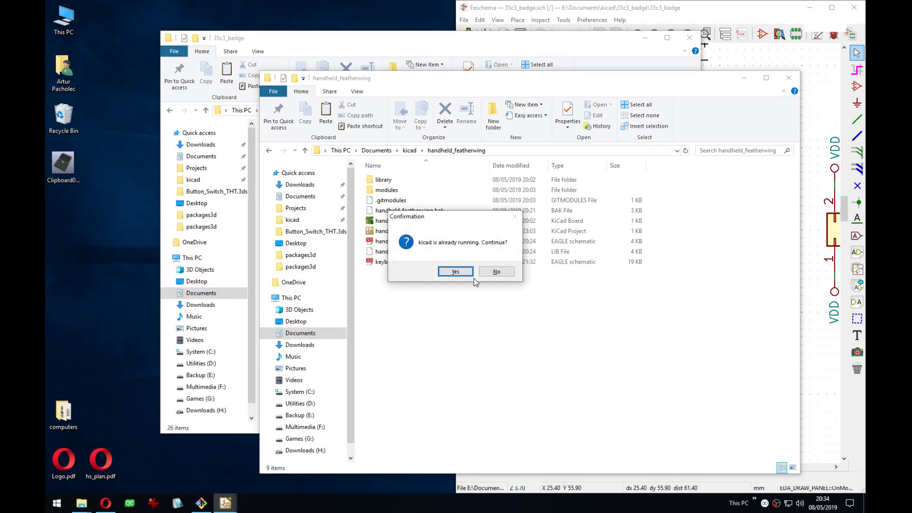
{"action": "left_click", "coordinate": [449, 272]}
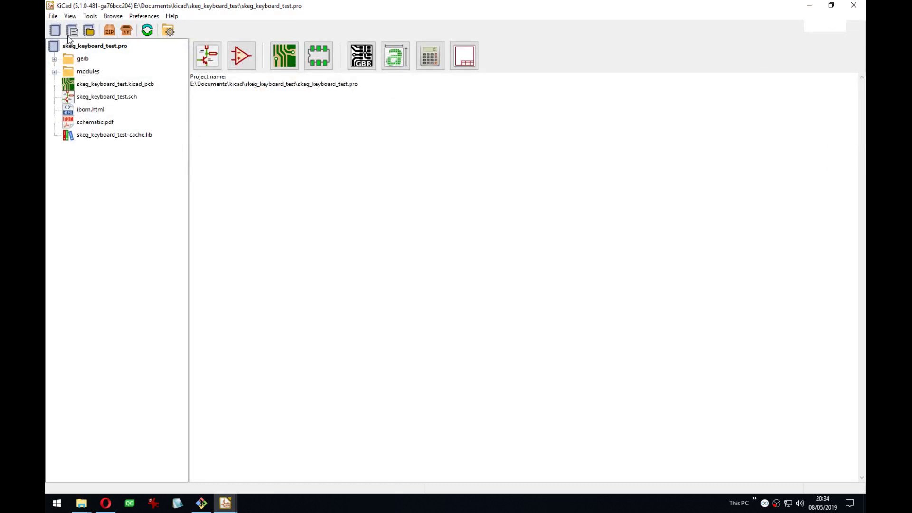
Open the handheld_featherwing.pro project from the kicad folder and open its schematic.
{"action": "left_click", "coordinate": [53, 16]}
{"action": "left_click", "coordinate": [200, 77]}
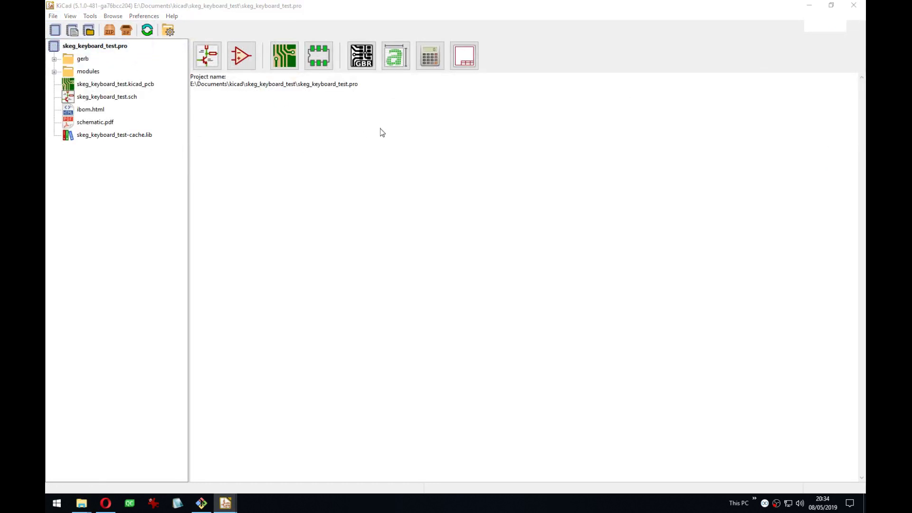
{"action": "left_click", "coordinate": [331, 78]}
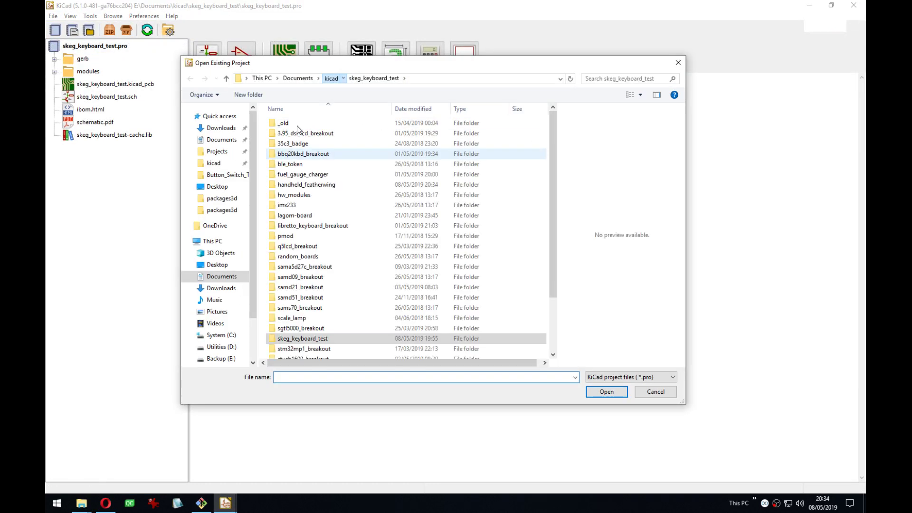
{"action": "double_click", "coordinate": [309, 185]}
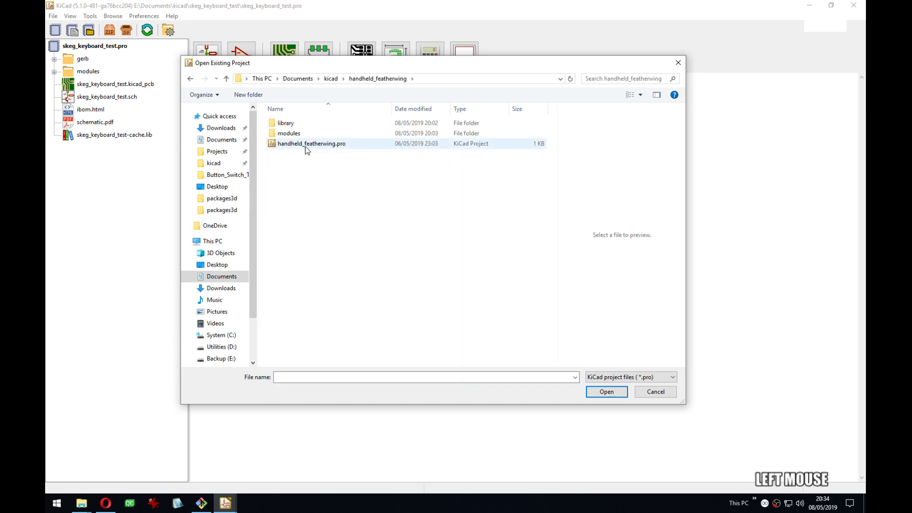
{"action": "double_click", "coordinate": [305, 145]}
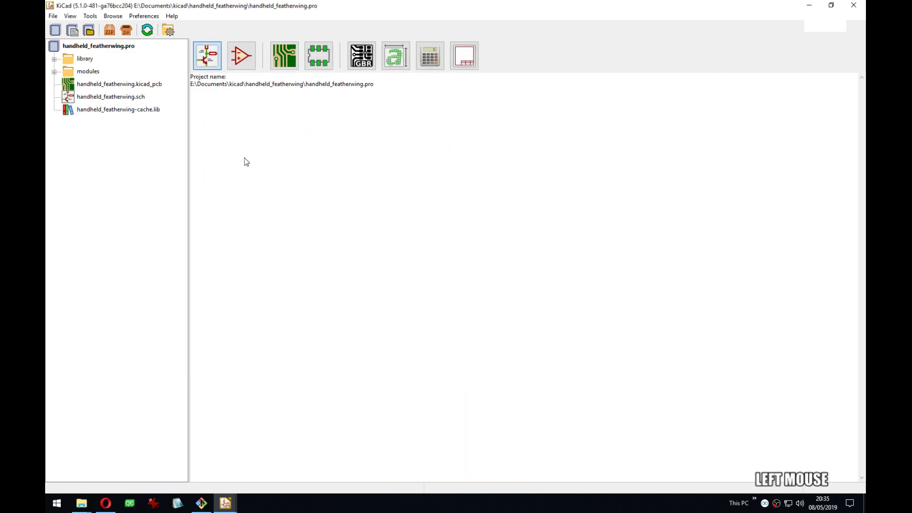
{"action": "left_click", "coordinate": [205, 69]}
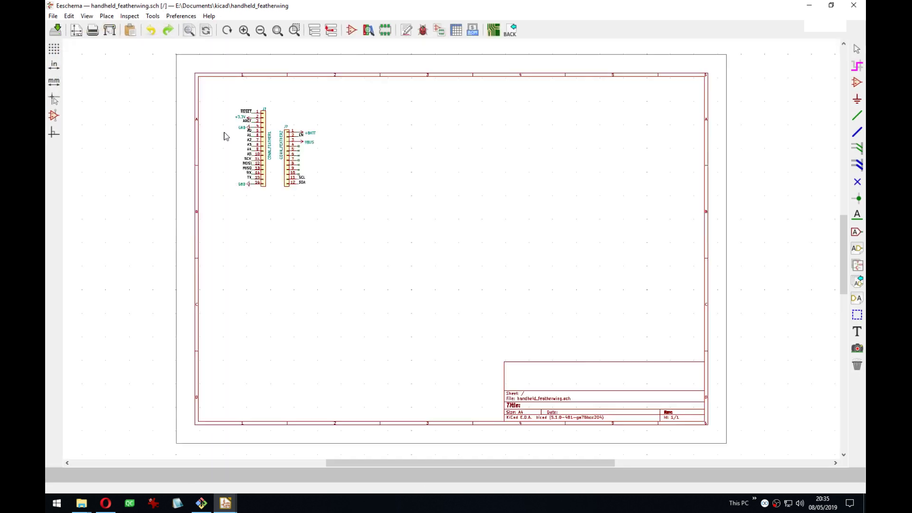
Try to paste the previously copied sheet into the empty area beside the Feather headers.
{"action": "middle_click_drag", "start_coordinate": [336, 138], "coordinate": [321, 160]}
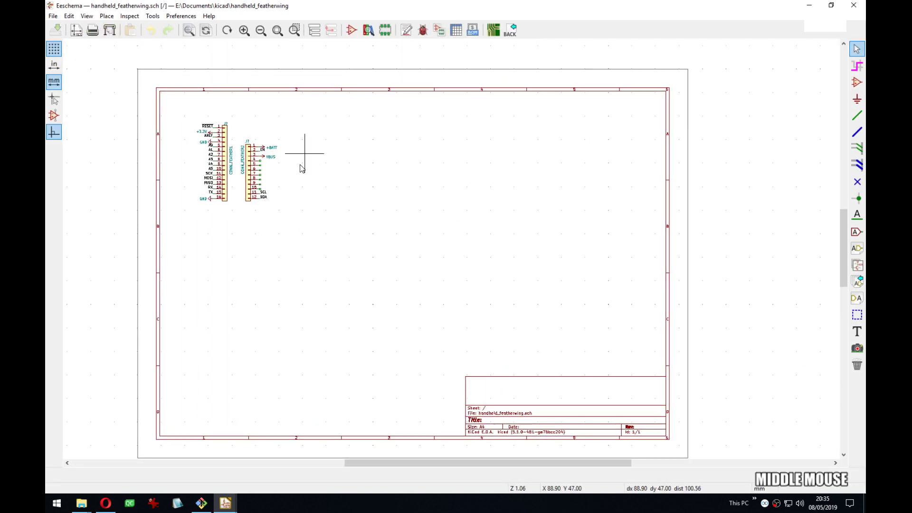
{"action": "right_click", "coordinate": [336, 198]}
{"action": "key", "text": "Escape"}
{"action": "right_click", "coordinate": [338, 223]}
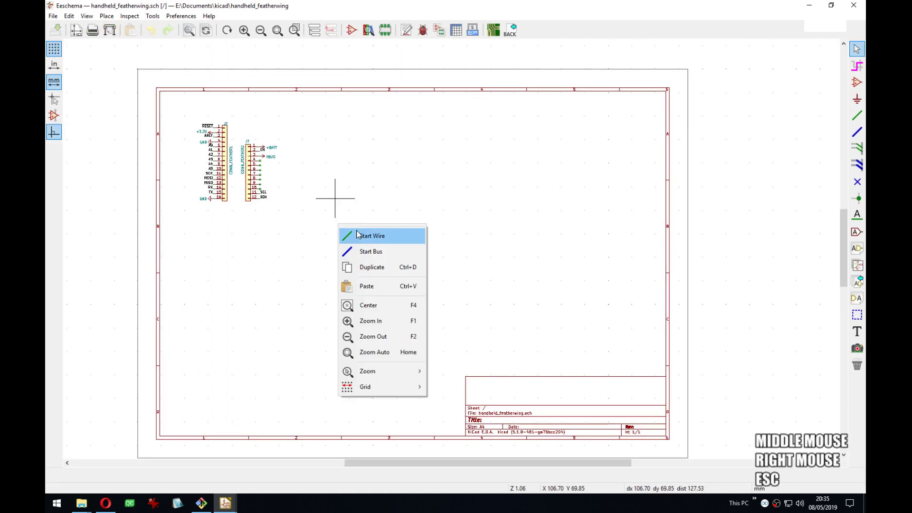
{"action": "left_click", "coordinate": [376, 289]}
Switch to the 35c3_badge schematic and copy the Keyboard sheet with its KBD_SDA, KBD_SCL and KBD_INT labels.
{"action": "left_click", "coordinate": [225, 503]}
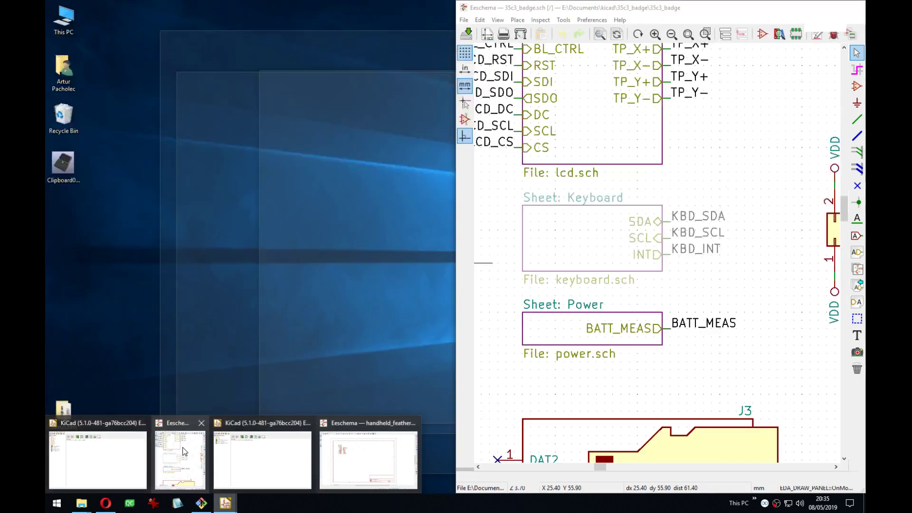
{"action": "left_click", "coordinate": [184, 451]}
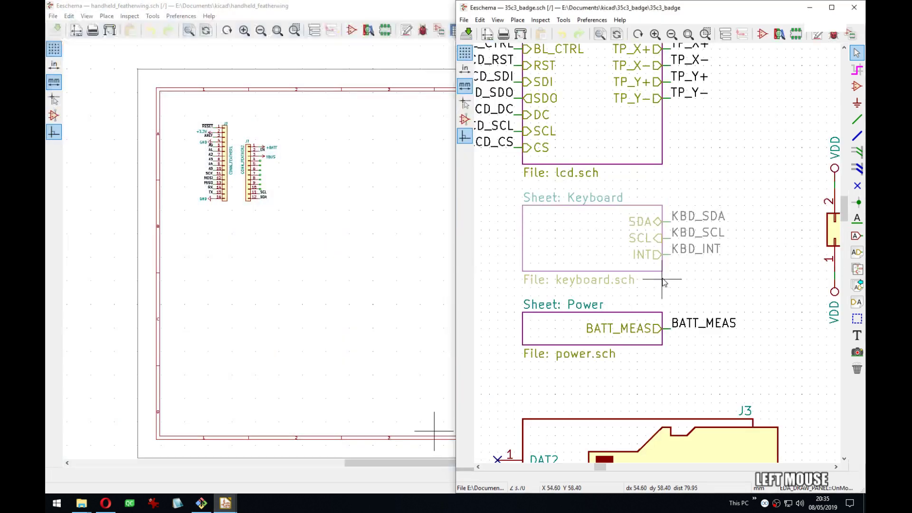
{"action": "right_click", "coordinate": [624, 228]}
{"action": "key", "text": "Escape"}
{"action": "right_click", "coordinate": [625, 228]}
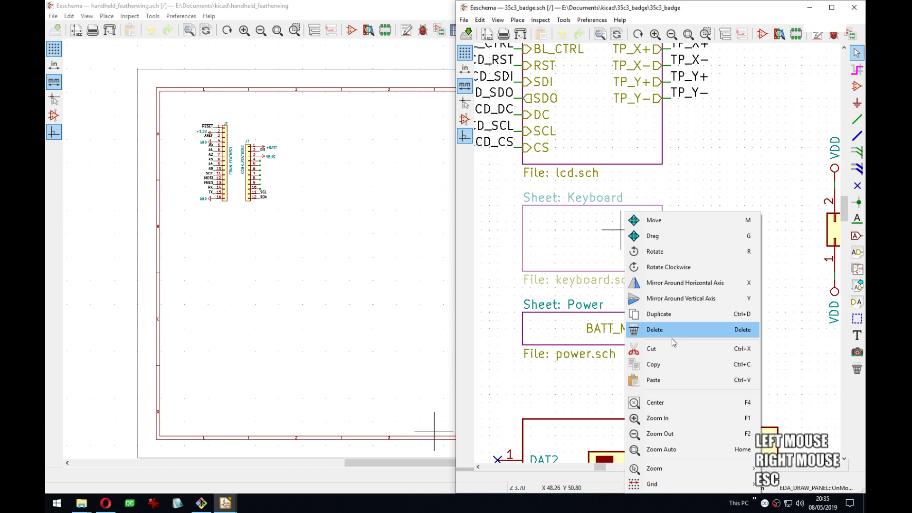
{"action": "left_click", "coordinate": [663, 363]}
Paste the keyboard sheet into the handheld_featherwing schematic, placing it beside and slightly above the Feather headers.
{"action": "left_click", "coordinate": [327, 179]}
{"action": "right_click", "coordinate": [328, 149]}
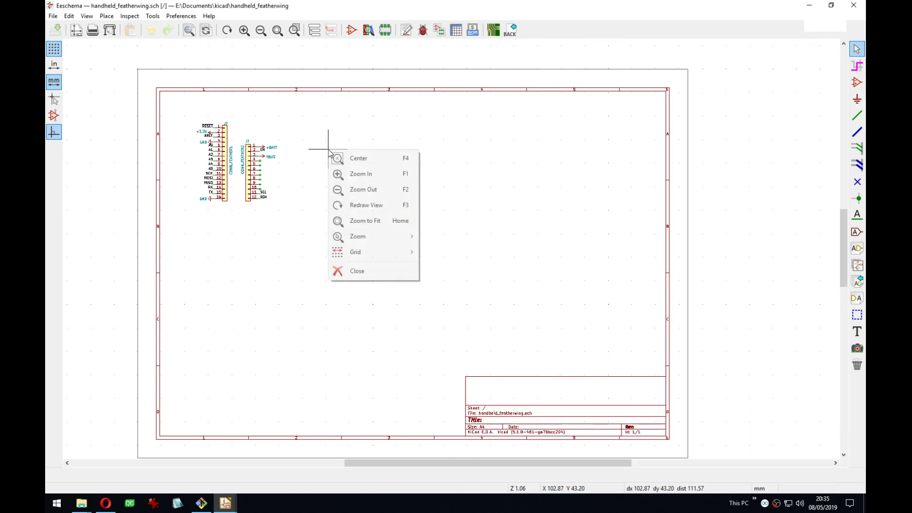
{"action": "key", "text": "Escape"}
{"action": "right_click", "coordinate": [355, 231]}
{"action": "left_click", "coordinate": [394, 300]}
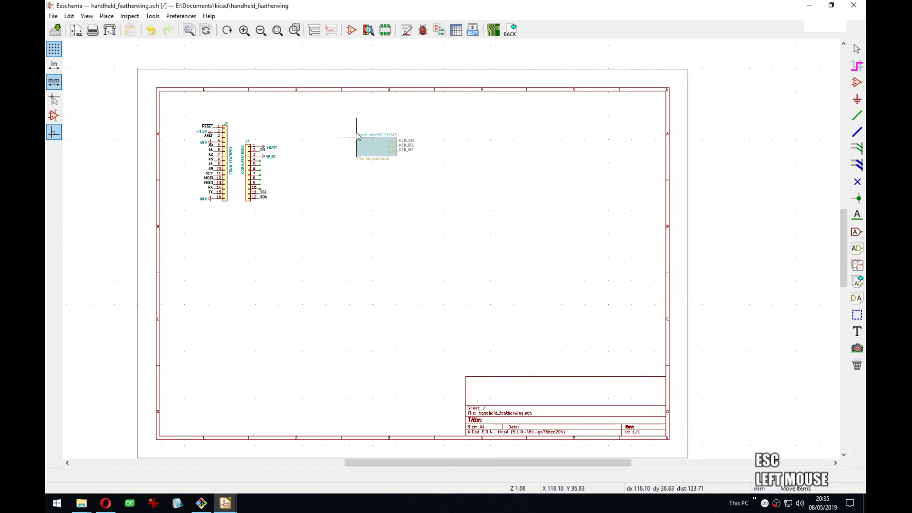
{"action": "left_click", "coordinate": [307, 128]}
Inspect the contents of the pasted sheet and check the handheld_featherwing folder for keyboard.sch.
{"action": "double_click", "coordinate": [317, 127]}
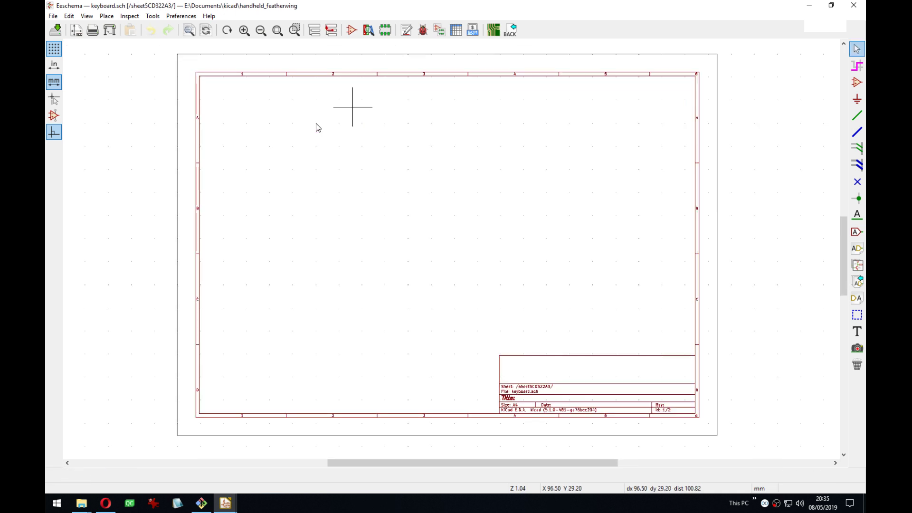
{"action": "left_click", "coordinate": [82, 503]}
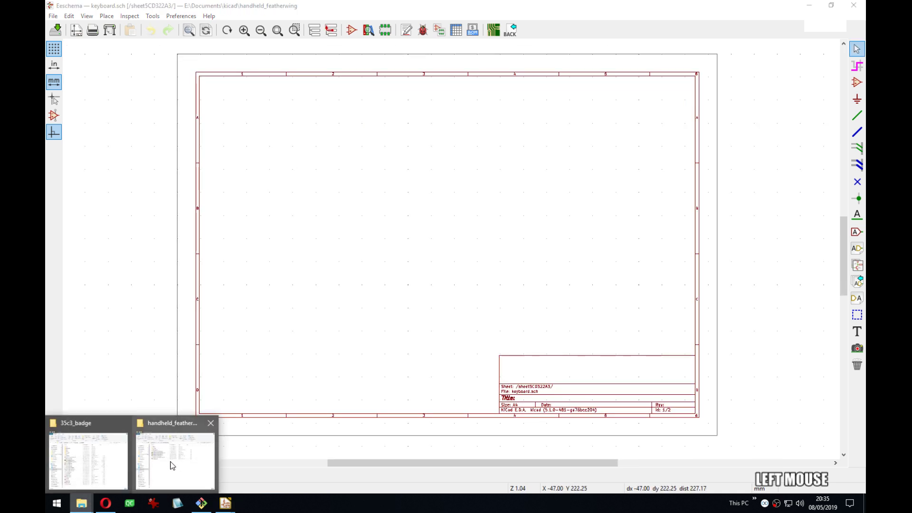
{"action": "mouse_move", "coordinate": [84, 459]}
{"action": "left_click", "coordinate": [152, 464]}
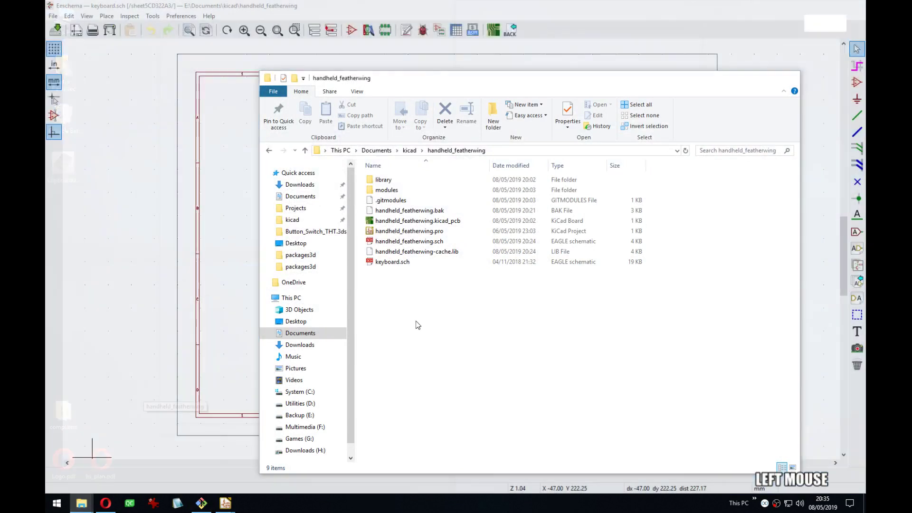
{"action": "left_click", "coordinate": [398, 10]}
{"action": "key", "text": "alt+BackSpace"}
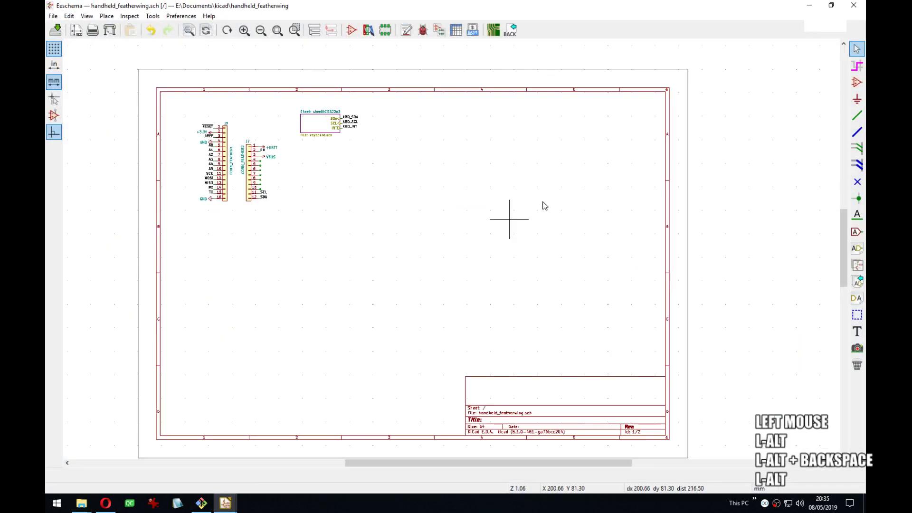
Reapply keyboard.sch as the pasted sheet's file link, accept the link change, and enter the sheet.
{"action": "right_click", "coordinate": [315, 129]}
{"action": "key", "text": "Escape"}
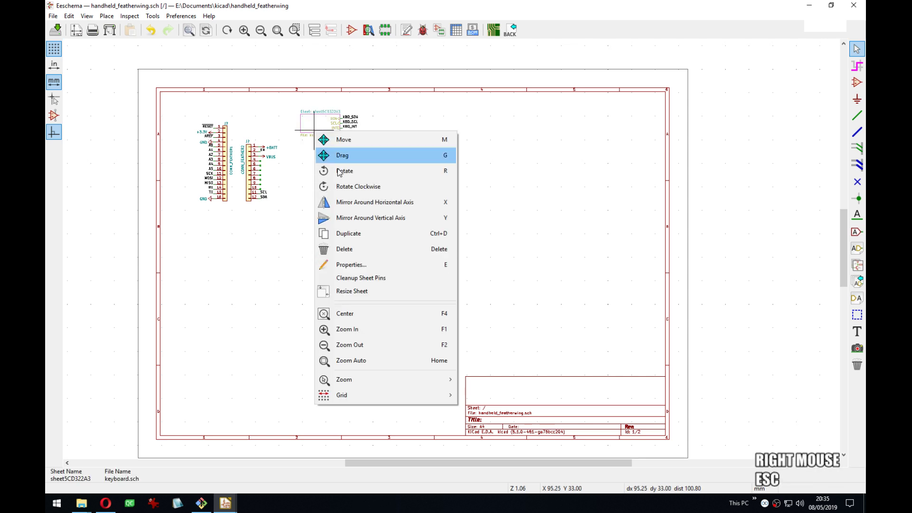
{"action": "left_click", "coordinate": [380, 265]}
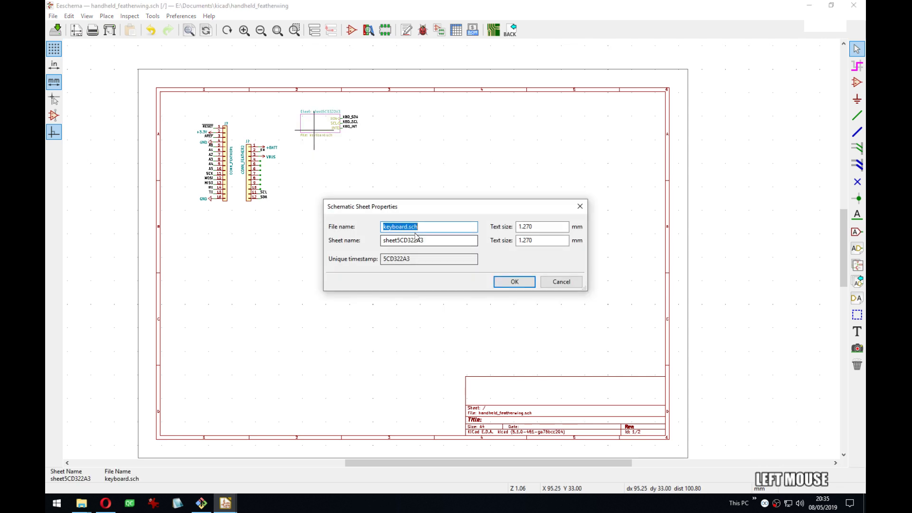
{"action": "left_click", "coordinate": [446, 241]}
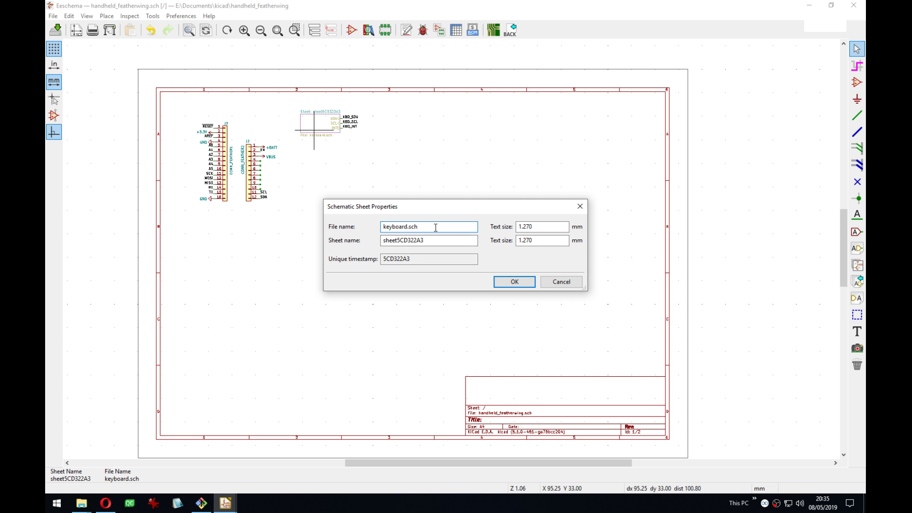
{"action": "left_click", "coordinate": [515, 281]}
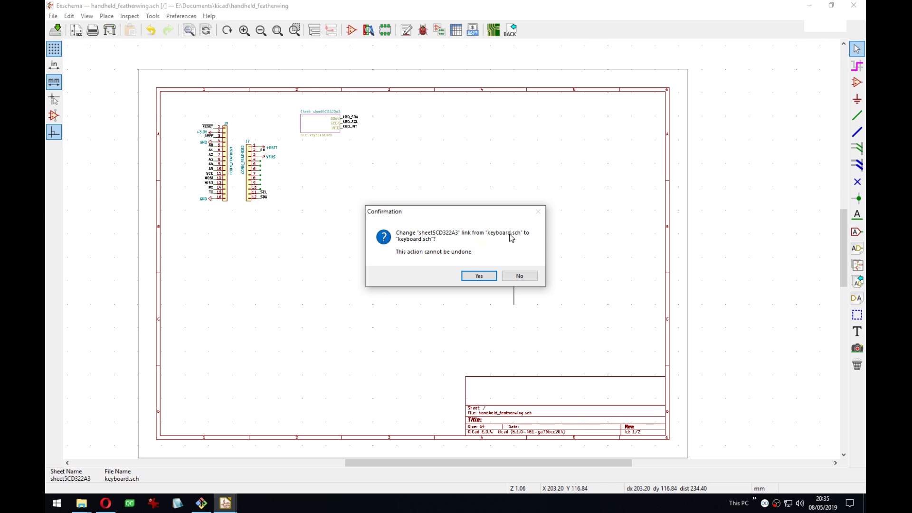
{"action": "left_click", "coordinate": [479, 276]}
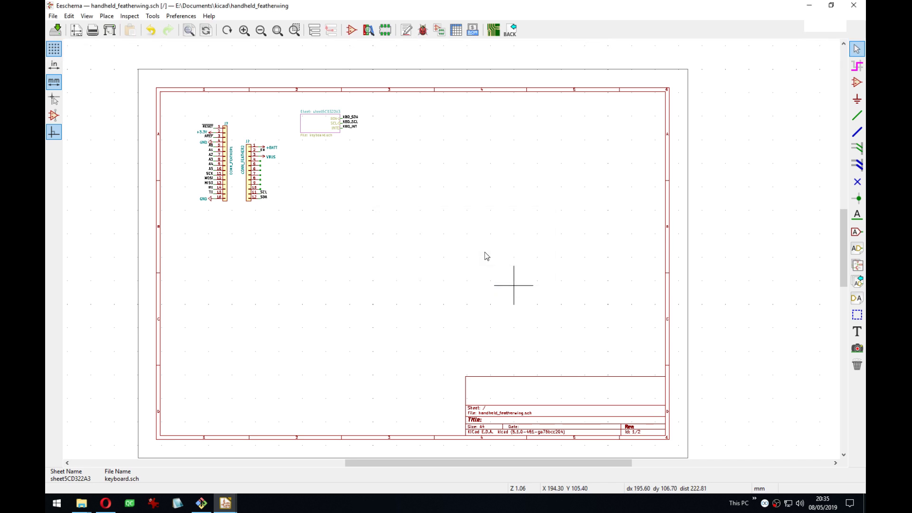
{"action": "double_click", "coordinate": [327, 137]}
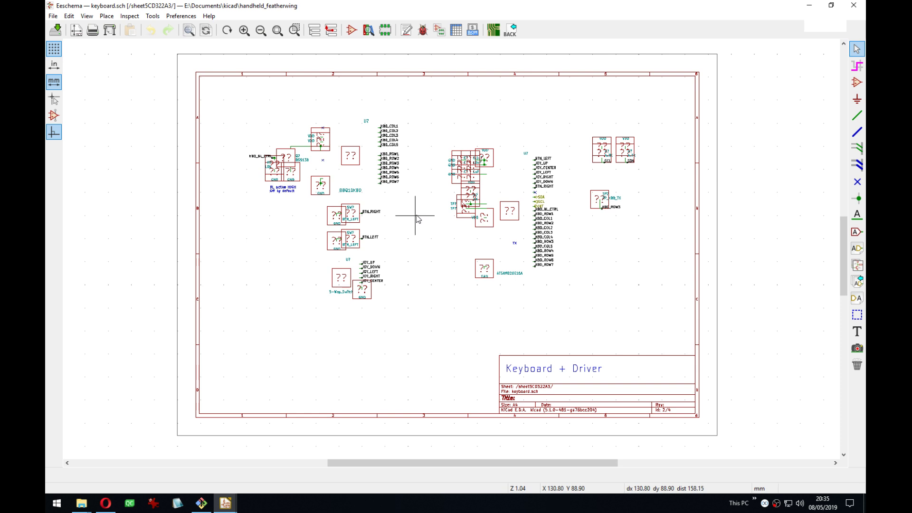
Examine the library references of the VDD power symbol and the BBQ10KBD symbol in the keyboard sheet.
{"action": "scroll", "coordinate": [414, 216], "scroll_direction": "up", "scroll_amount": 4}
{"action": "middle_click_drag", "start_coordinate": [486, 277], "coordinate": [381, 265]}
{"action": "scroll", "coordinate": [445, 268], "scroll_direction": "down", "scroll_amount": 1}
{"action": "scroll", "coordinate": [381, 268], "scroll_direction": "down", "scroll_amount": 1}
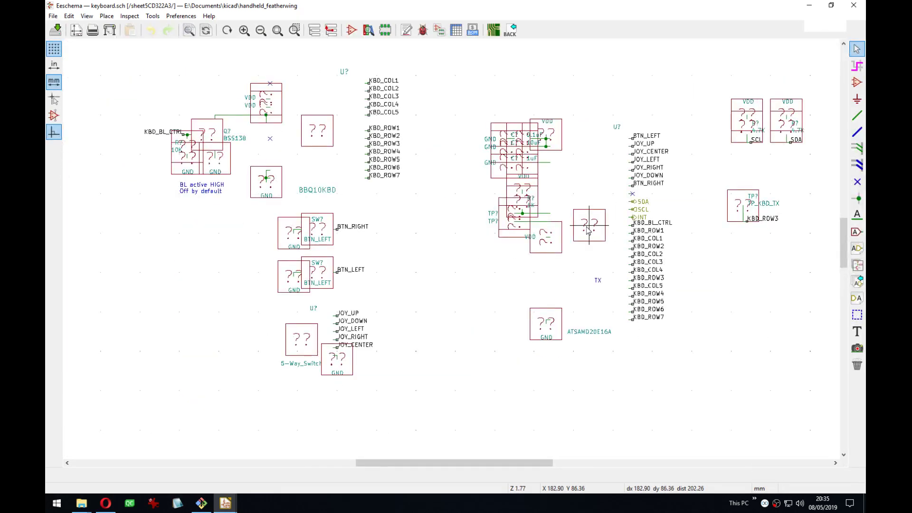
{"action": "key", "text": "e"}
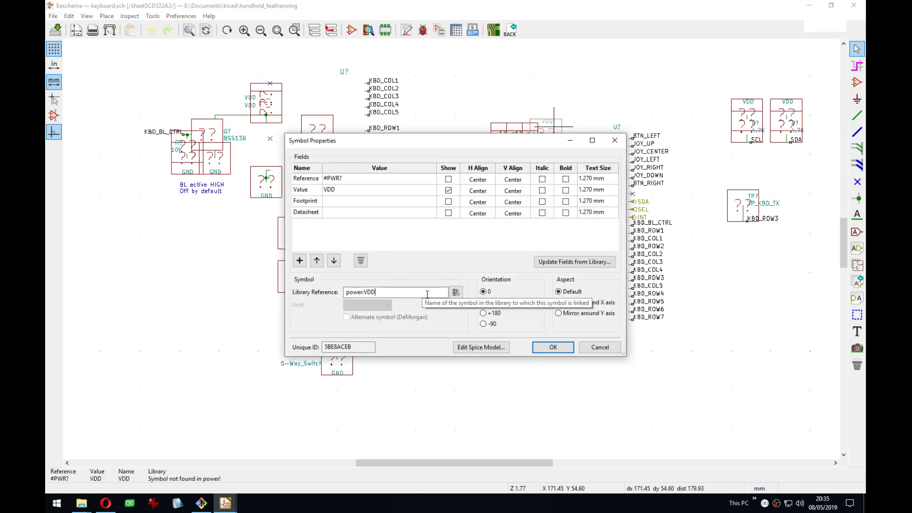
{"action": "key", "text": "Escape"}
{"action": "key", "text": "e"}
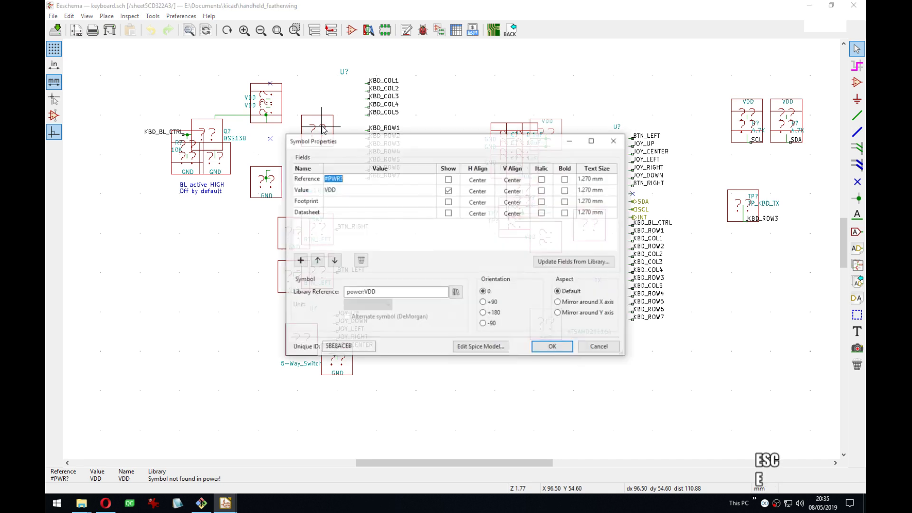
{"action": "key", "text": "Escape"}
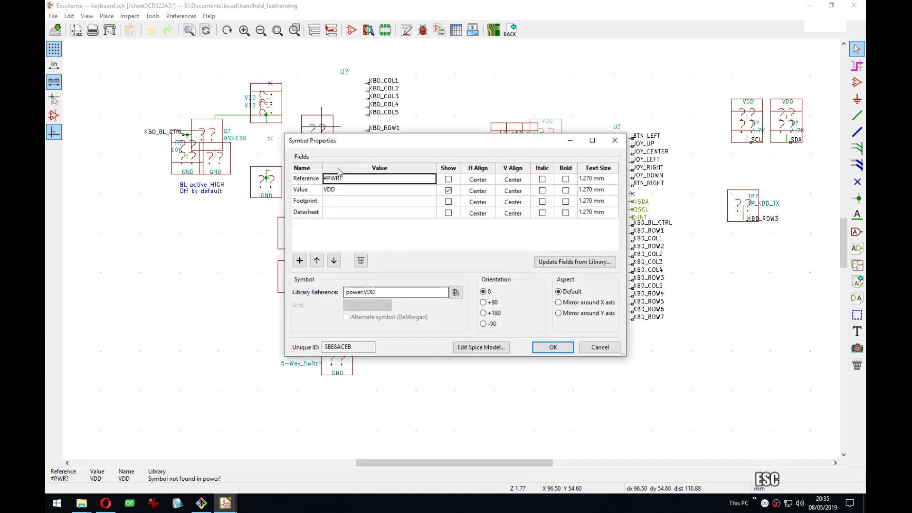
{"action": "left_click", "coordinate": [323, 138]}
{"action": "key", "text": "e"}
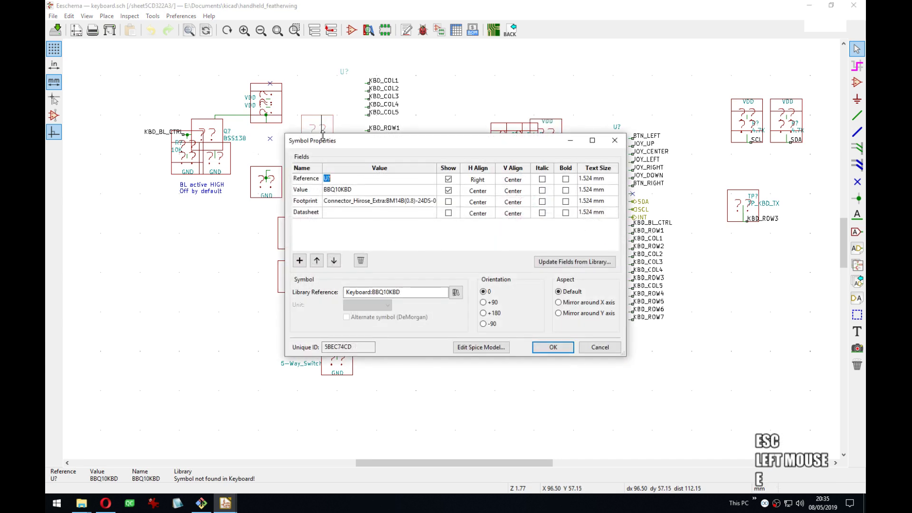
{"action": "key", "text": "Escape"}
Try to relink the VDD power symbol above the capacitors to power:VDD, searching the symbol library for "vdd".
{"action": "middle_click_drag", "start_coordinate": [562, 128], "coordinate": [506, 154]}
{"action": "left_click", "coordinate": [505, 155]}
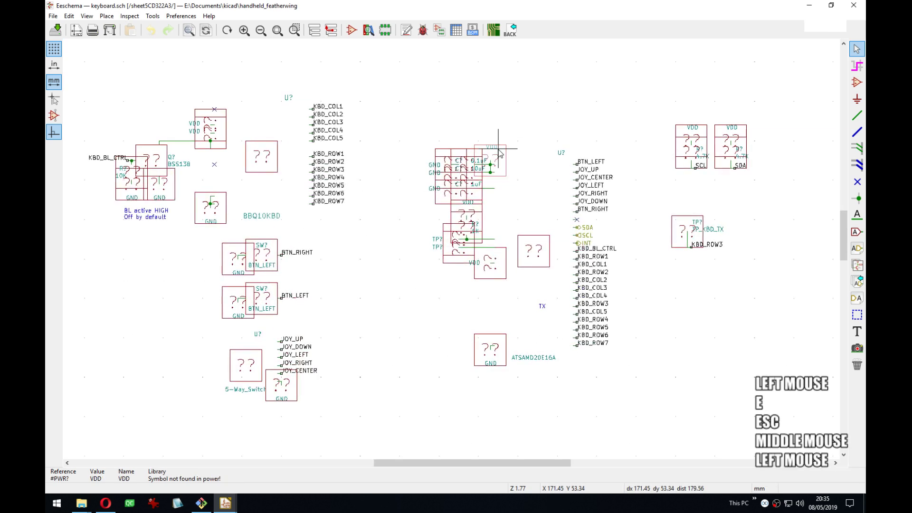
{"action": "key", "text": "e"}
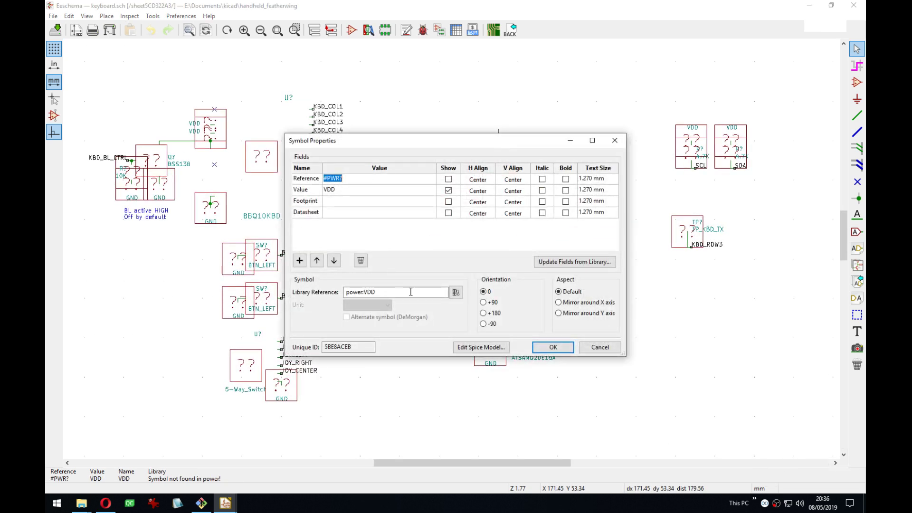
{"action": "left_click", "coordinate": [455, 292]}
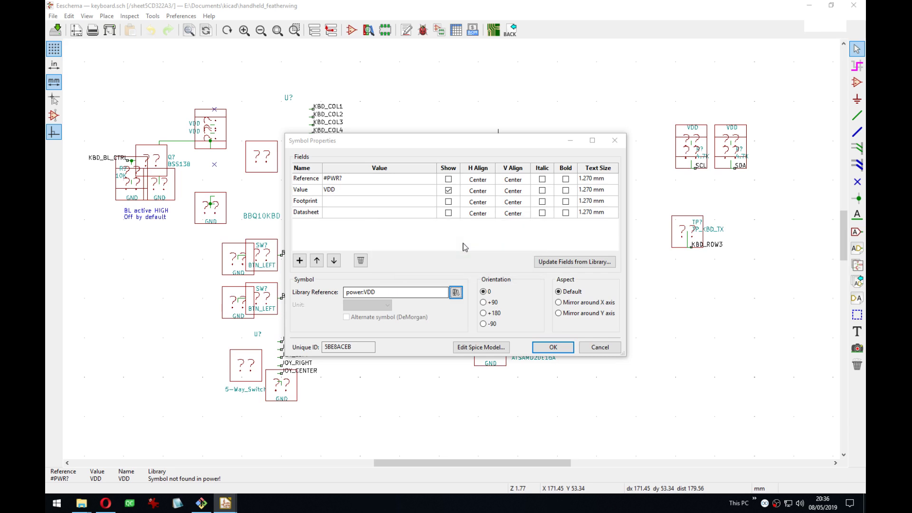
{"action": "left_click", "coordinate": [121, 67]}
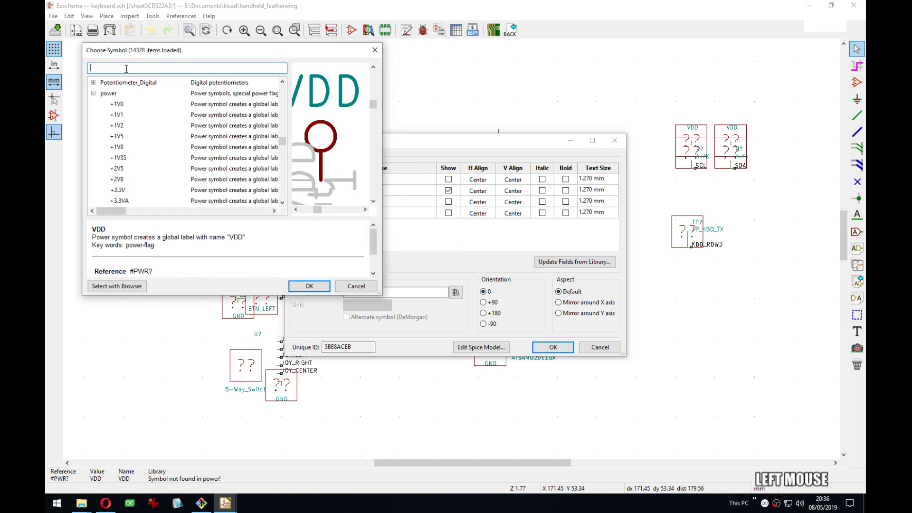
{"action": "type", "text": "vdd"}
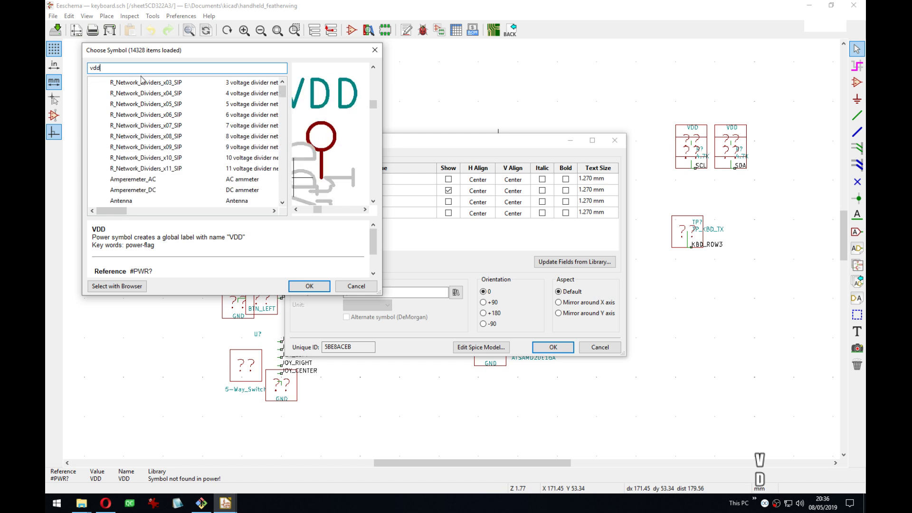
{"action": "left_click", "coordinate": [132, 94]}
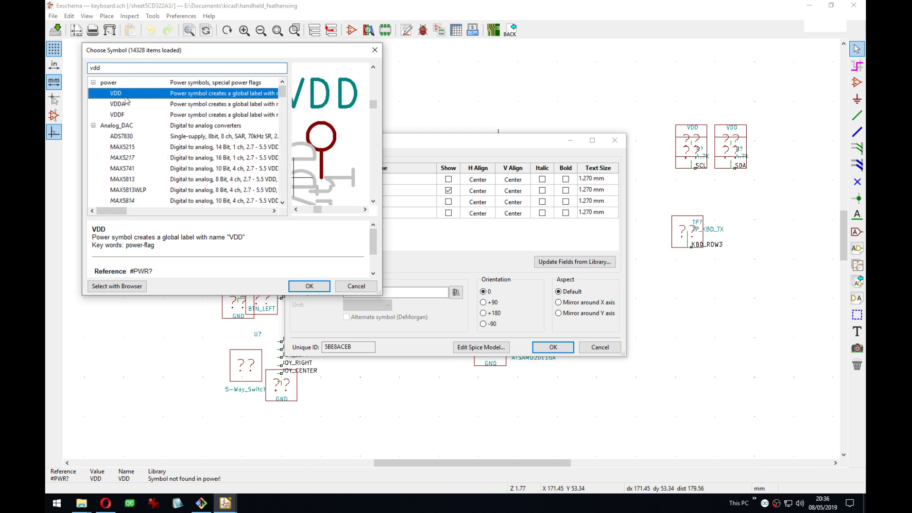
{"action": "left_click", "coordinate": [304, 286]}
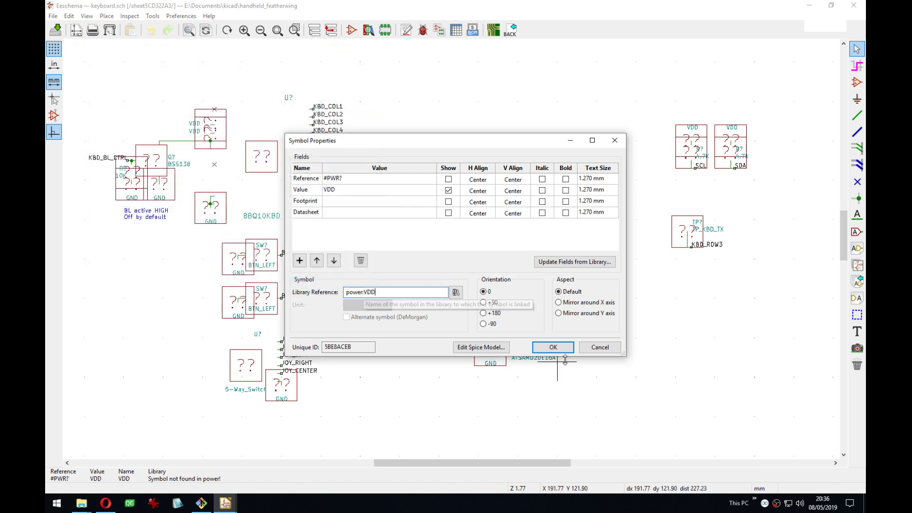
{"action": "left_click", "coordinate": [554, 347]}
{"action": "middle_click_drag", "start_coordinate": [464, 304], "coordinate": [439, 326]}
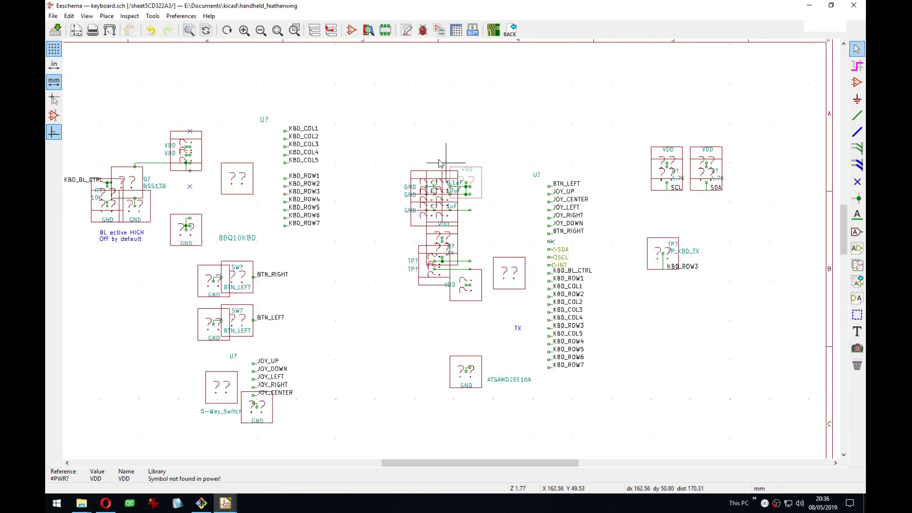
{"action": "middle_click_drag", "start_coordinate": [417, 158], "coordinate": [383, 141]}
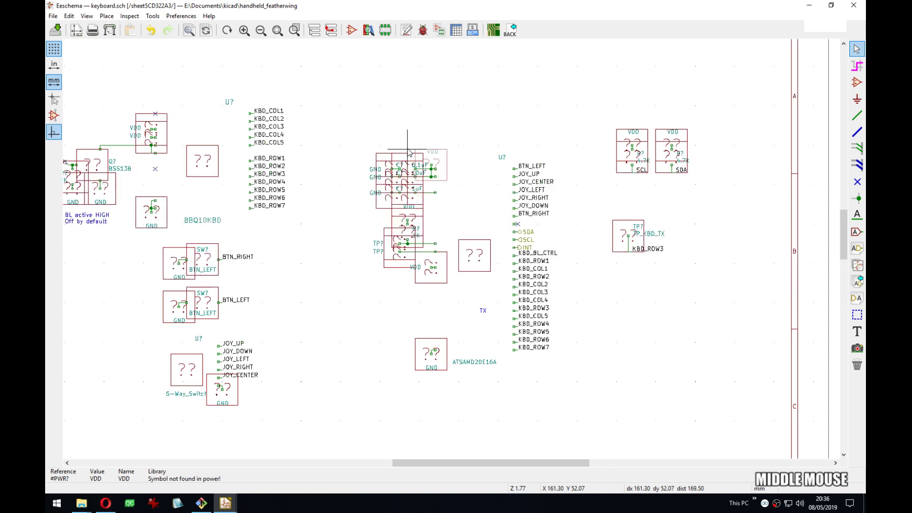
{"action": "left_click", "coordinate": [87, 17]}
{"action": "middle_click", "coordinate": [511, 137]}
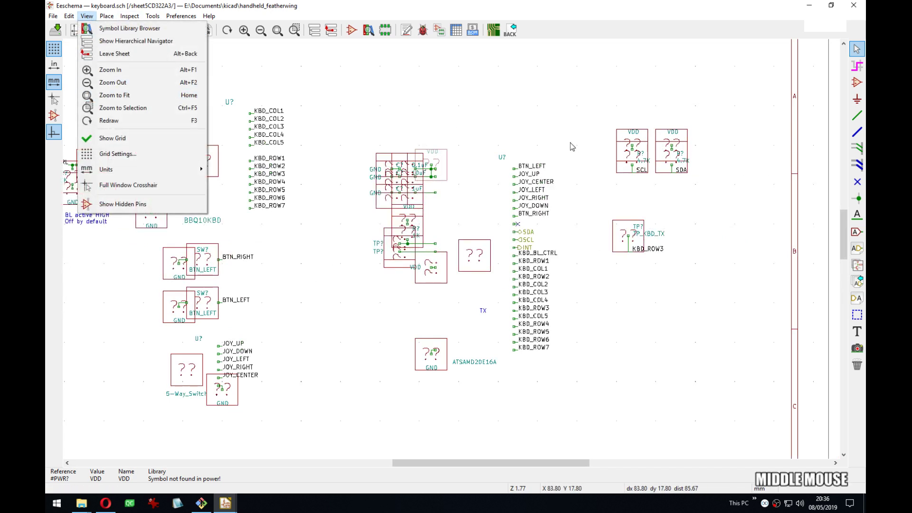
{"action": "key", "text": "Escape"}
{"action": "middle_click", "coordinate": [472, 146]}
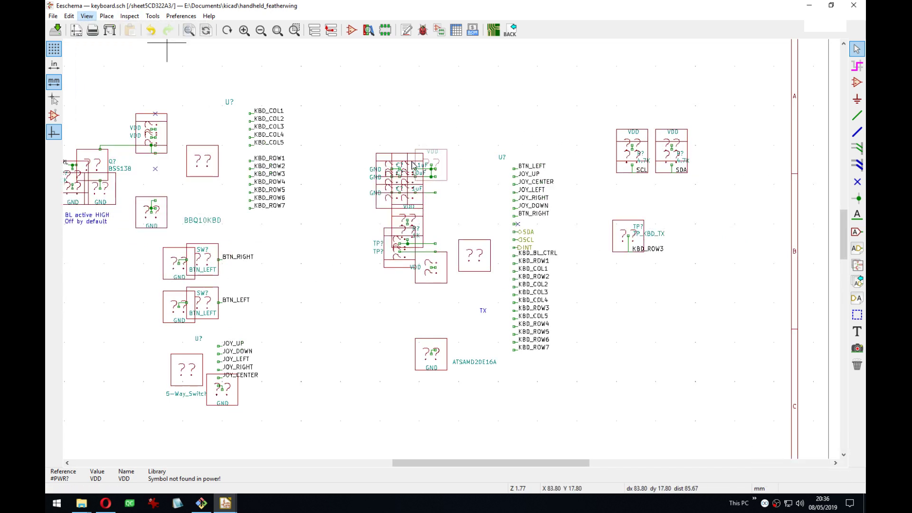
{"action": "left_click", "coordinate": [328, 221]}
Examine the library reference of the VDD power symbol above the SCL pull-up resistor.
{"action": "middle_click_drag", "start_coordinate": [644, 259], "coordinate": [498, 269]}
{"action": "scroll", "coordinate": [471, 232], "scroll_direction": "up", "scroll_amount": 4}
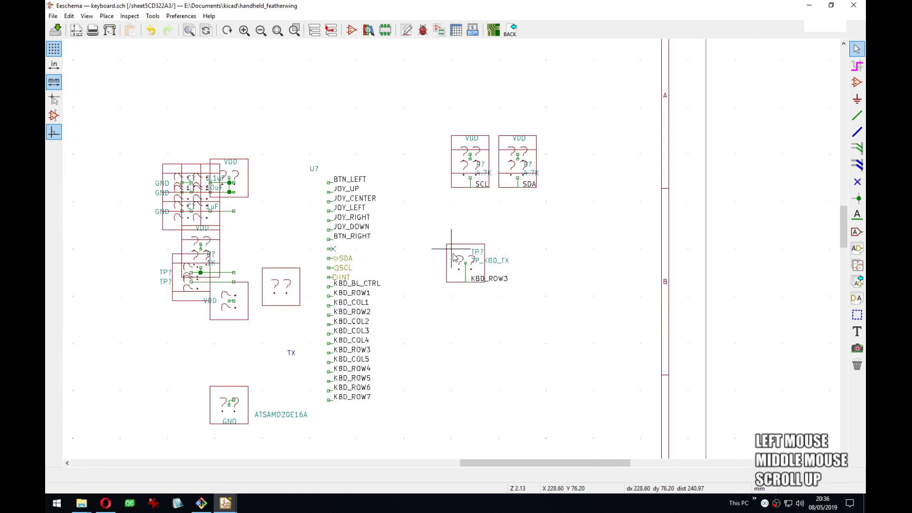
{"action": "middle_click_drag", "start_coordinate": [482, 190], "coordinate": [475, 290]}
{"action": "scroll", "coordinate": [465, 291], "scroll_direction": "down", "scroll_amount": 3}
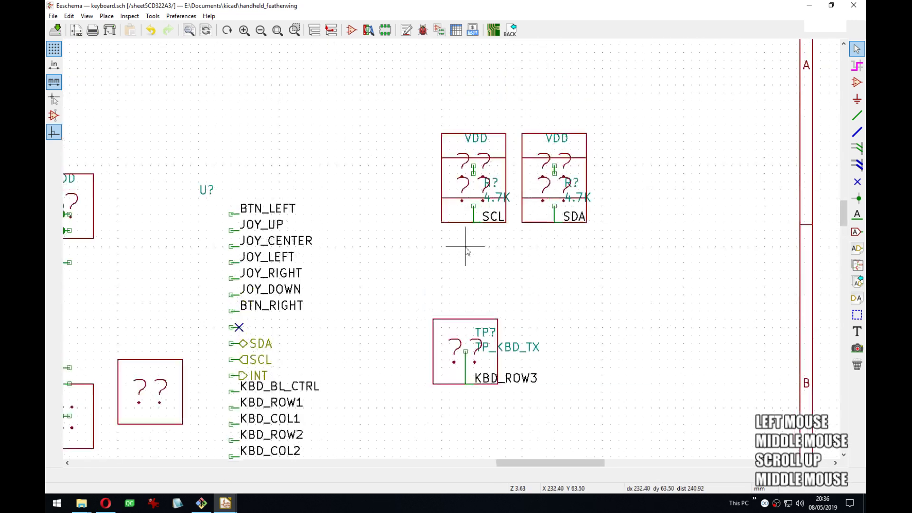
{"action": "left_click", "coordinate": [481, 139]}
{"action": "key", "text": "e"}
{"action": "key", "text": "Escape"}
{"action": "left_click", "coordinate": [442, 142]}
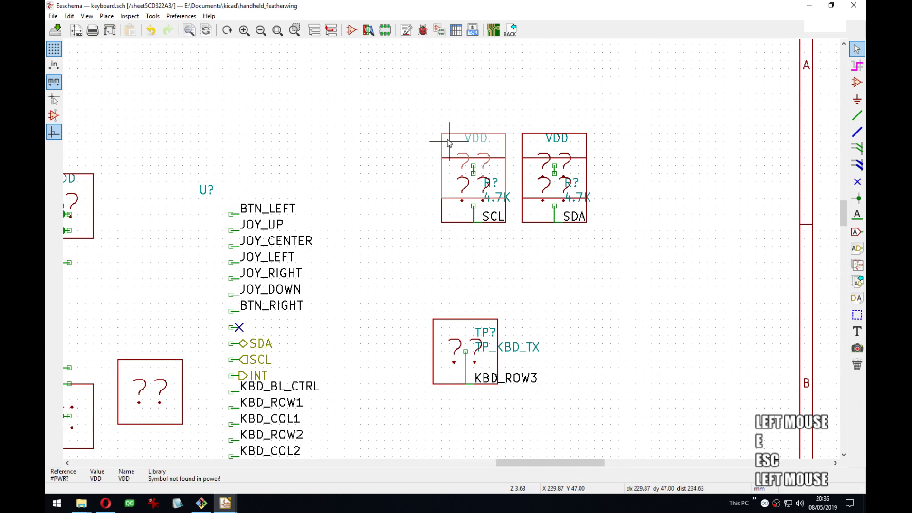
{"action": "key", "text": "e"}
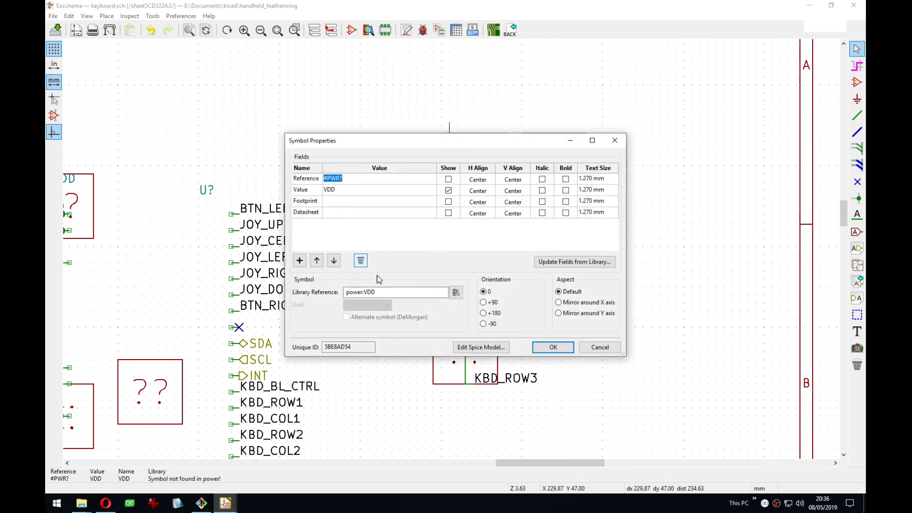
{"action": "left_click", "coordinate": [385, 311]}
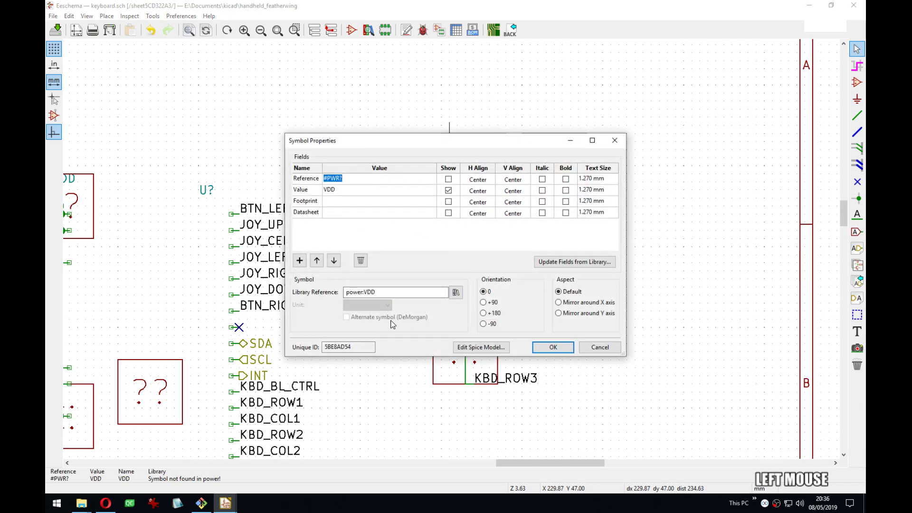
{"action": "key", "text": "Escape"}
{"action": "key", "text": "Escape"}
Close the handheld_featherwing schematic without saving its changes and delete keyboard.sch from the project folder.
{"action": "left_click", "coordinate": [854, 6]}
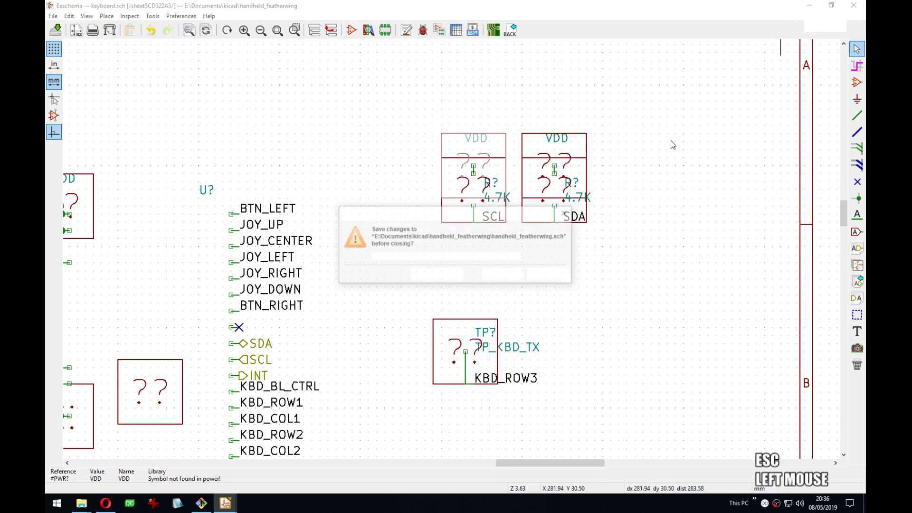
{"action": "left_click", "coordinate": [436, 274]}
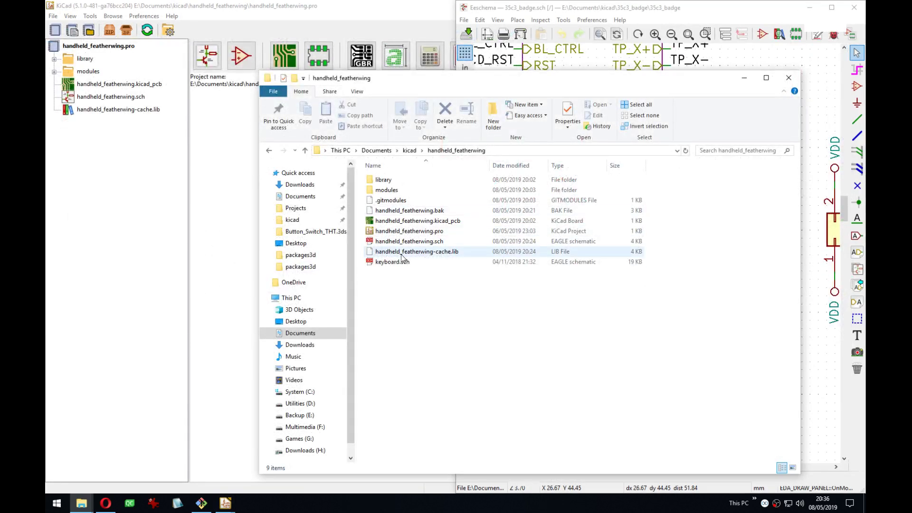
{"action": "left_click", "coordinate": [399, 262]}
{"action": "key", "text": "Delete"}
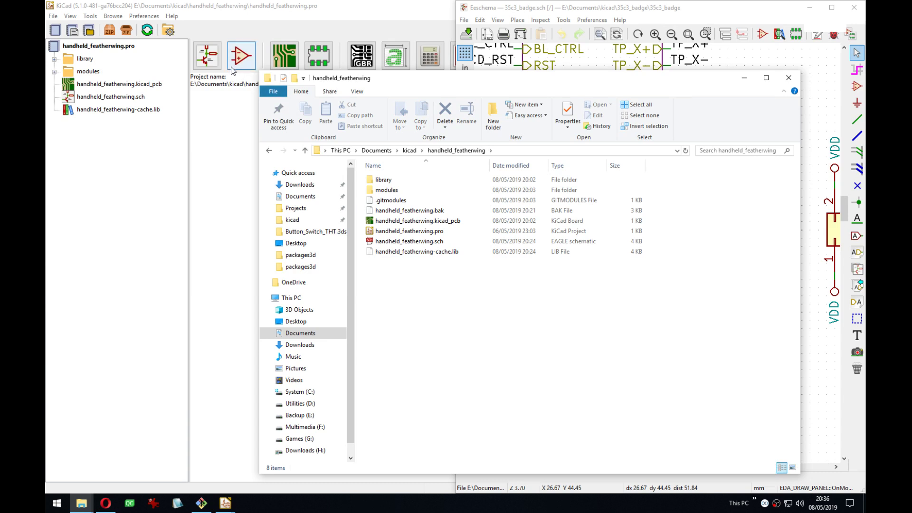
Reopen the handheld_featherwing schematic and draw a small hierarchical sheet to the right of the two Feather connectors.
{"action": "left_click", "coordinate": [232, 69]}
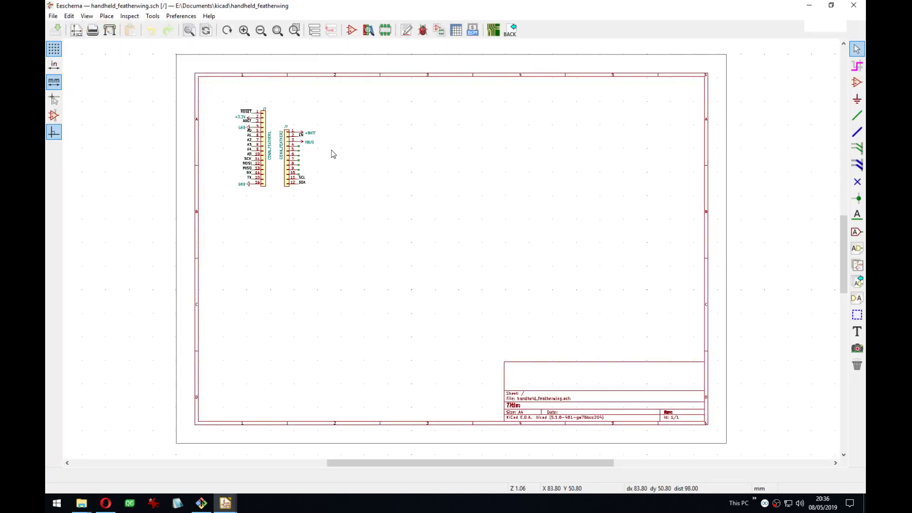
{"action": "scroll", "coordinate": [332, 153], "scroll_direction": "up", "scroll_amount": 2}
{"action": "middle_click_drag", "start_coordinate": [505, 278], "coordinate": [387, 230]}
{"action": "left_click", "coordinate": [231, 502]}
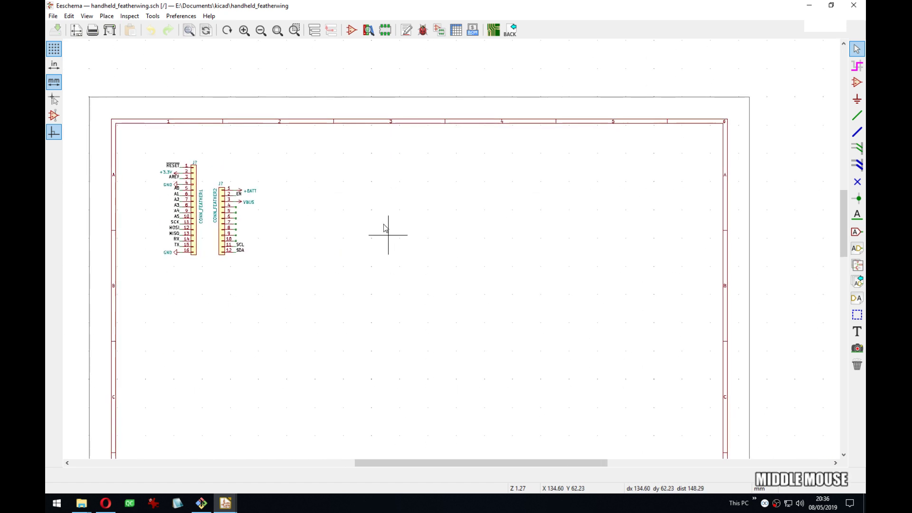
{"action": "left_click", "coordinate": [858, 265]}
{"action": "left_click", "coordinate": [304, 155]}
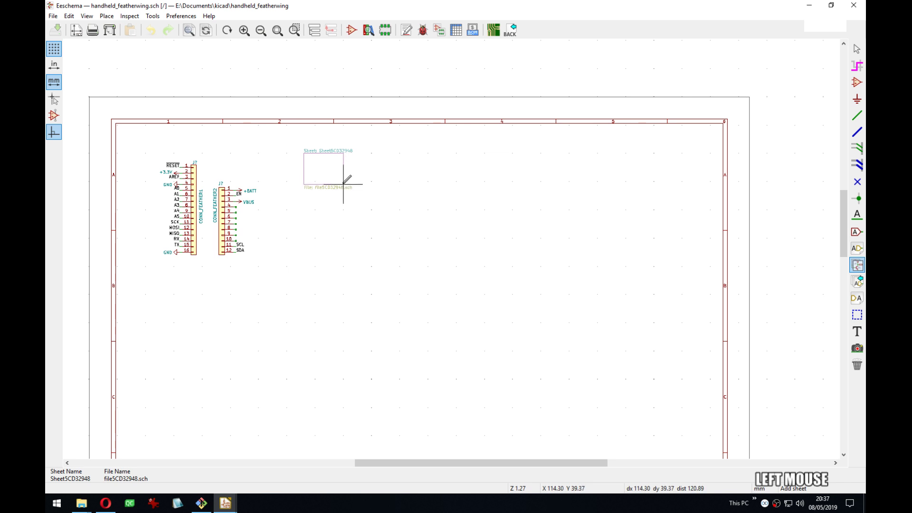
{"action": "left_click", "coordinate": [343, 184]}
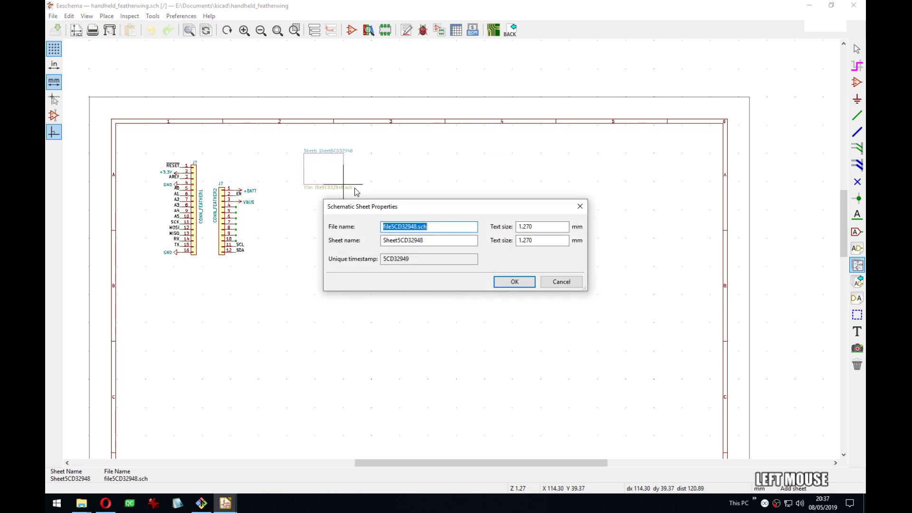
Give the new sheet the file name keyboard.sch and the sheet name Keyboard.
{"action": "type", "text": "keyboar"}
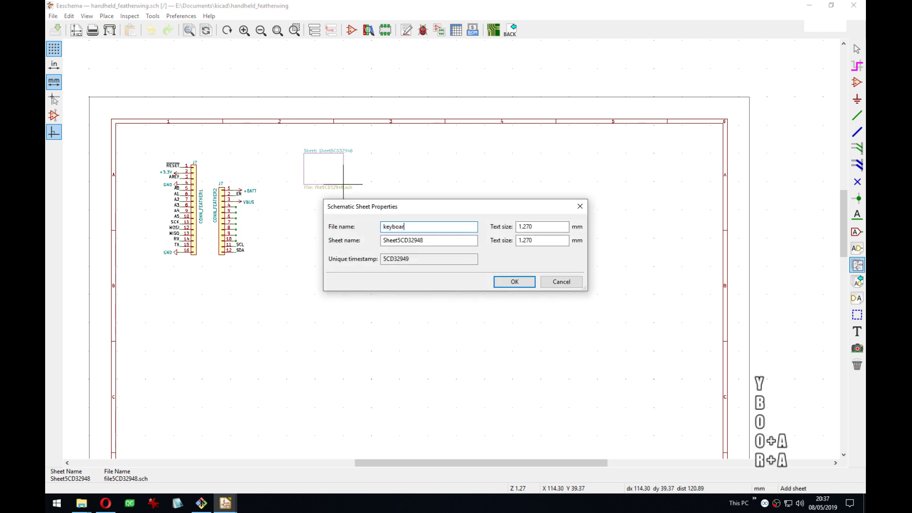
{"action": "type", "text": "d.sch"}
{"action": "key", "text": "Tab"}
{"action": "type", "text": "Keyboard"}
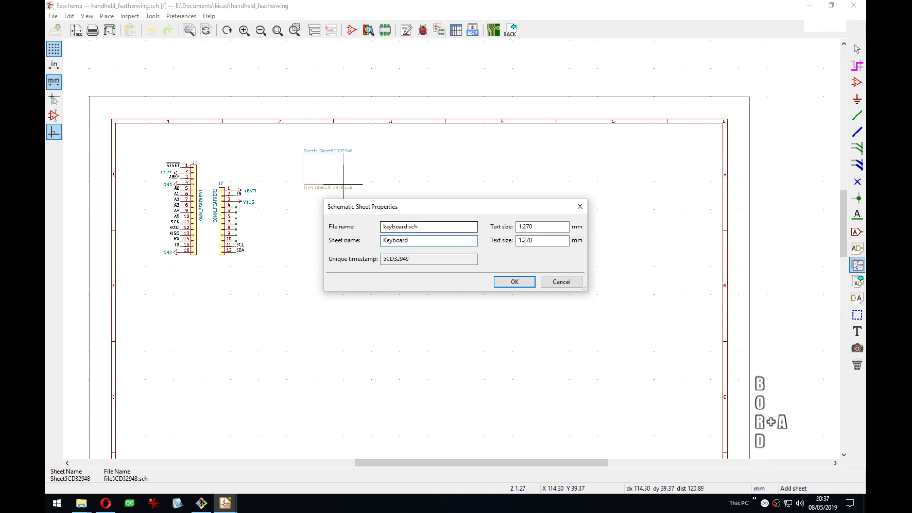
{"action": "key", "text": "Return"}
Arrange the handheld_featherwing and 35c3_badge schematics side by side.
{"action": "key", "text": "super+Left"}
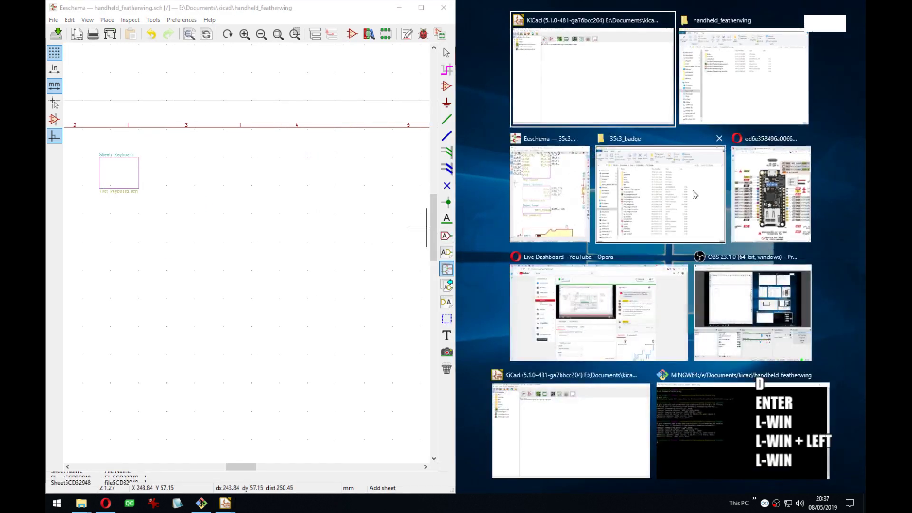
{"action": "left_click", "coordinate": [550, 195]}
{"action": "key", "text": "Escape"}
{"action": "left_click", "coordinate": [729, 180]}
{"action": "key", "text": "Escape"}
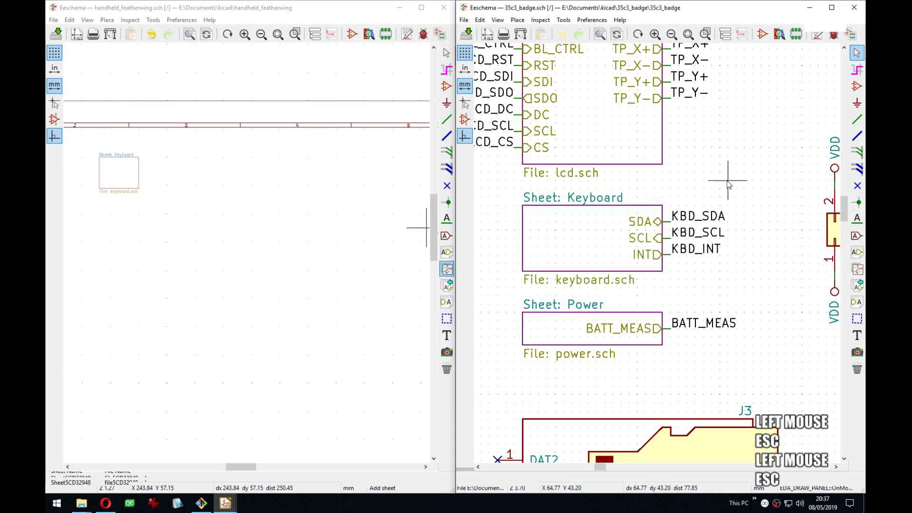
Open the Keyboard sheet of the 35c3_badge schematic and bring its SW1, SW2 and 5-Way_Switch section into view.
{"action": "double_click", "coordinate": [623, 234]}
{"action": "middle_click_drag", "start_coordinate": [623, 238], "coordinate": [541, 330]}
{"action": "scroll", "coordinate": [658, 257], "scroll_direction": "up", "scroll_amount": 5}
{"action": "scroll", "coordinate": [618, 234], "scroll_direction": "down", "scroll_amount": 2}
{"action": "middle_click_drag", "start_coordinate": [609, 274], "coordinate": [789, 334]}
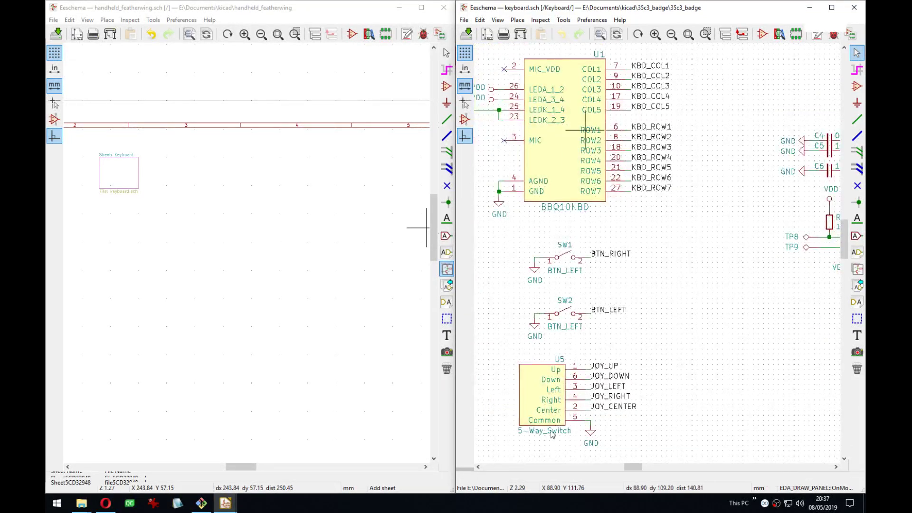
{"action": "middle_click_drag", "start_coordinate": [590, 333], "coordinate": [674, 276]}
Leave the sheet drawing tool and enter the empty Keyboard sheet of the handheld_featherwing schematic.
{"action": "middle_click_drag", "start_coordinate": [201, 242], "coordinate": [279, 230]}
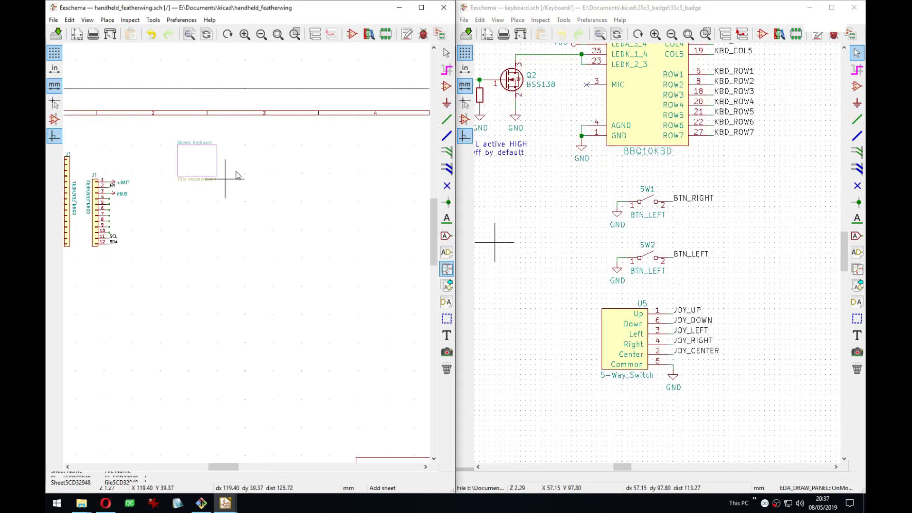
{"action": "key", "text": "Escape"}
{"action": "double_click", "coordinate": [203, 167]}
{"action": "middle_click_drag", "start_coordinate": [197, 166], "coordinate": [350, 183]}
{"action": "scroll", "coordinate": [305, 270], "scroll_direction": "up", "scroll_amount": 2}
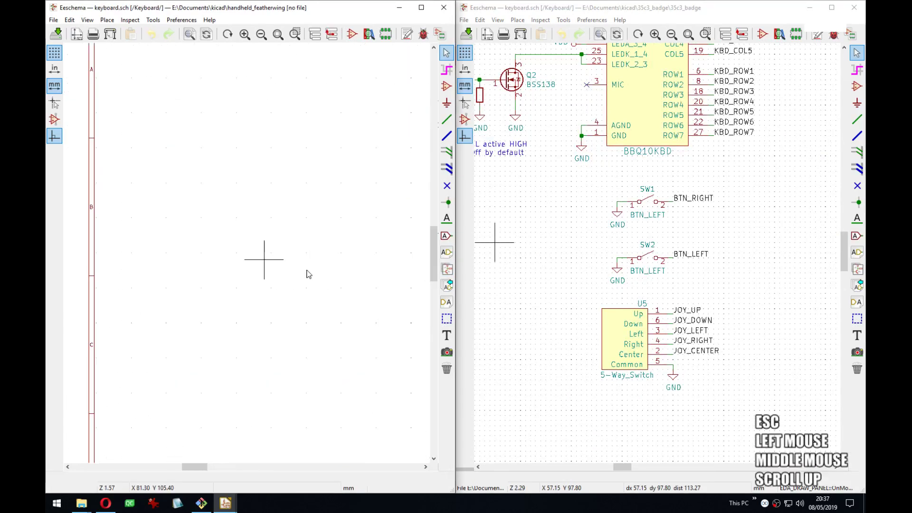
{"action": "middle_click_drag", "start_coordinate": [305, 271], "coordinate": [292, 185]}
Place an SW_SPST switch symbol from the Switch library in the empty Keyboard sheet.
{"action": "key", "text": "a"}
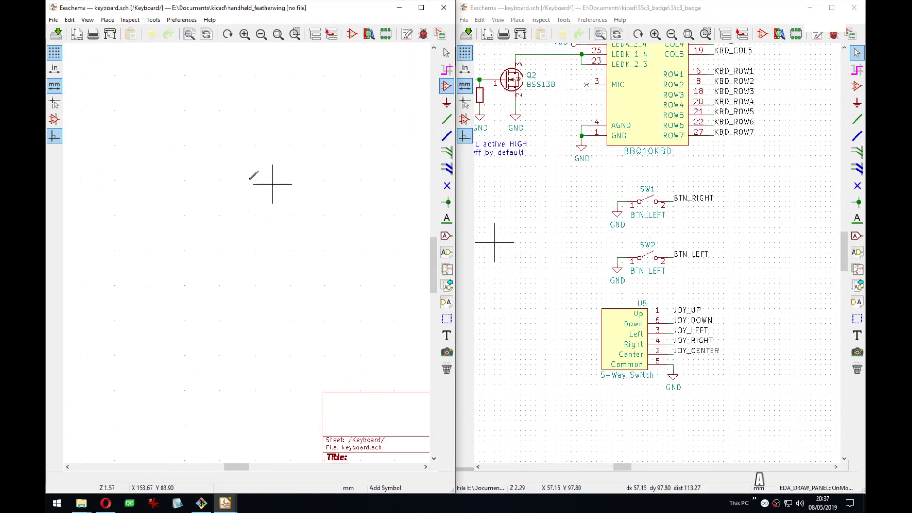
{"action": "left_click", "coordinate": [285, 181]}
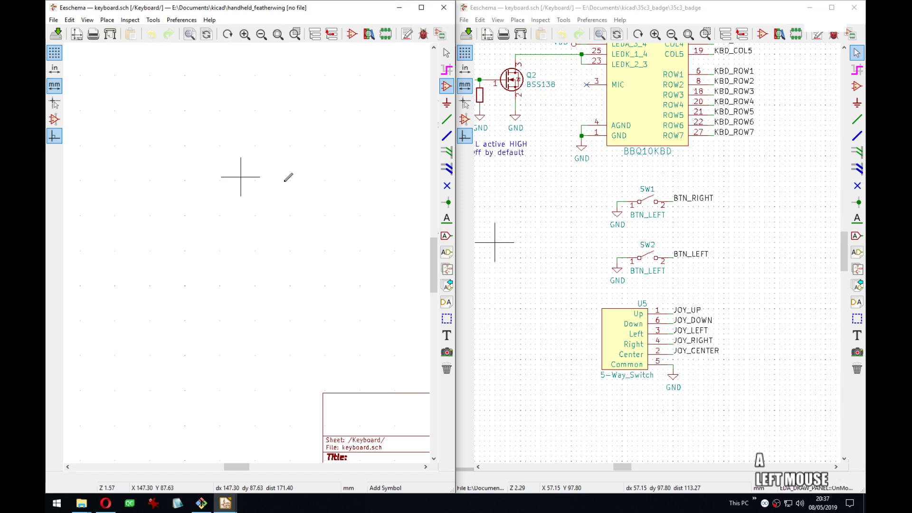
{"action": "left_click", "coordinate": [241, 176]}
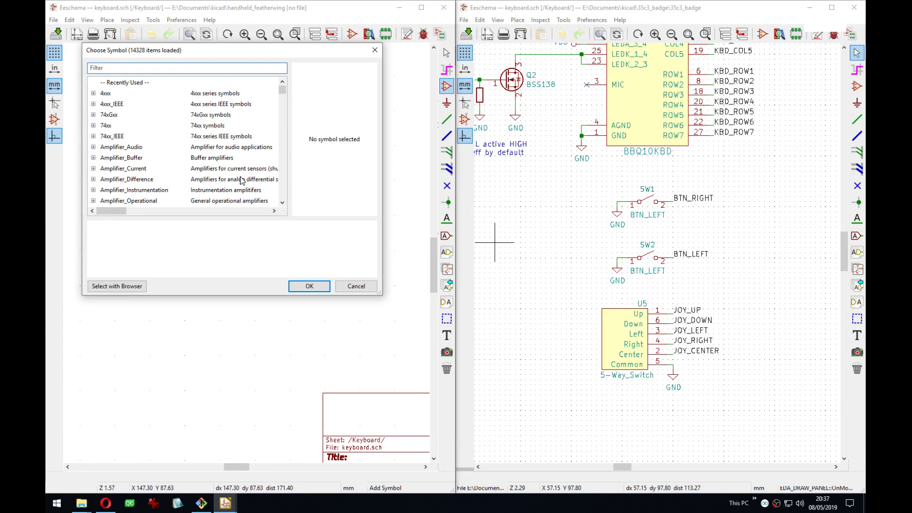
{"action": "type", "text": "spst"}
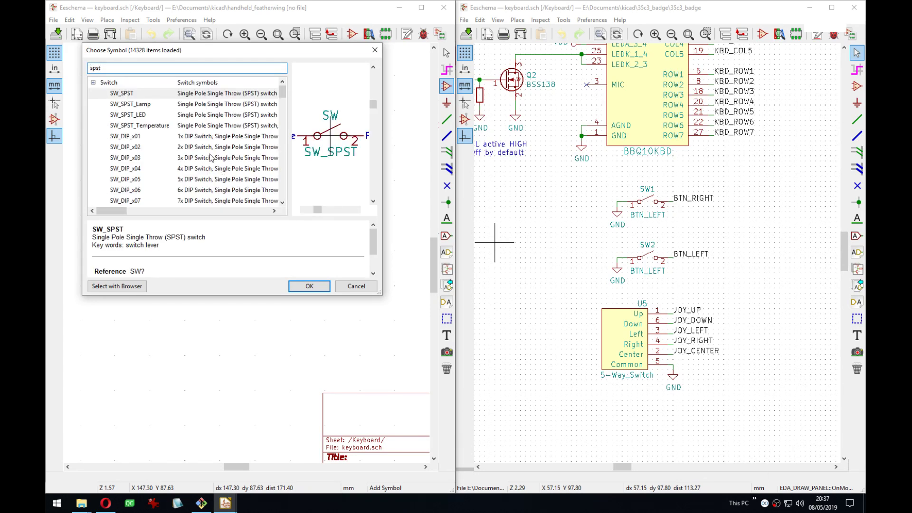
{"action": "left_click", "coordinate": [309, 286]}
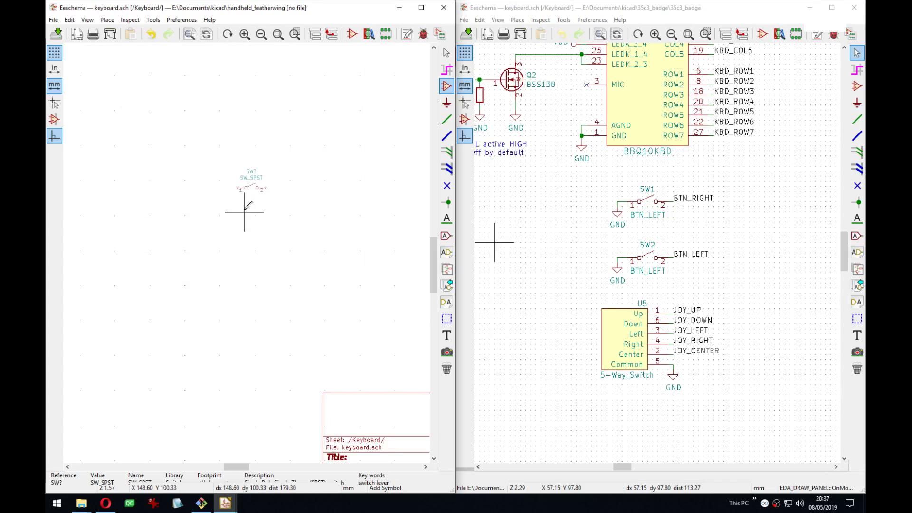
{"action": "scroll", "coordinate": [244, 212], "scroll_direction": "up", "scroll_amount": 3}
Set the switch symbol's value to SW_LEFT.
{"action": "type", "text": "v"}
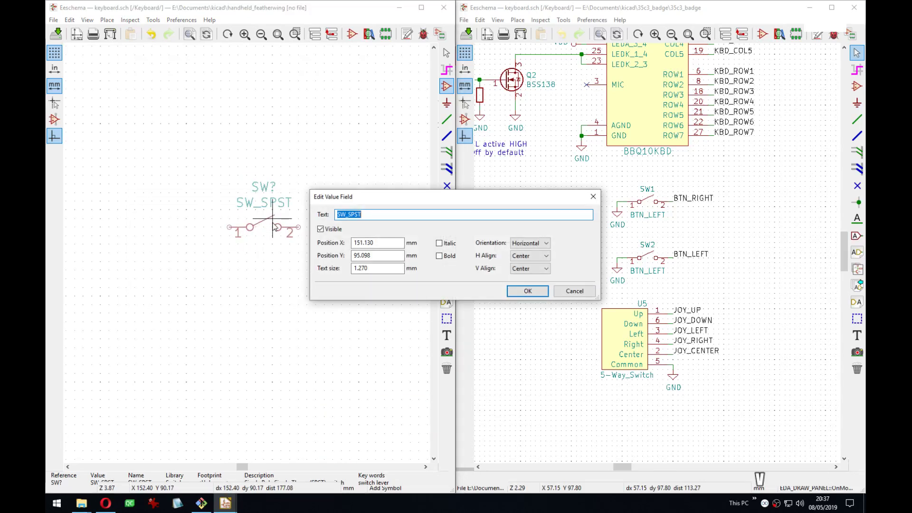
{"action": "type", "text": "SW_LEFT"}
{"action": "key", "text": "Return"}
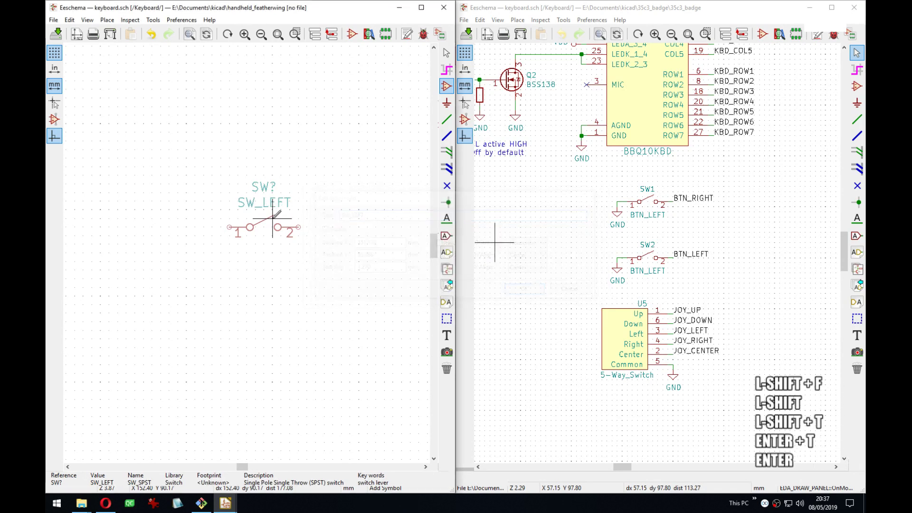
Reposition the switch, moving its SW_LEFT value text just below the symbol and its reference text closer above it.
{"action": "key", "text": "m"}
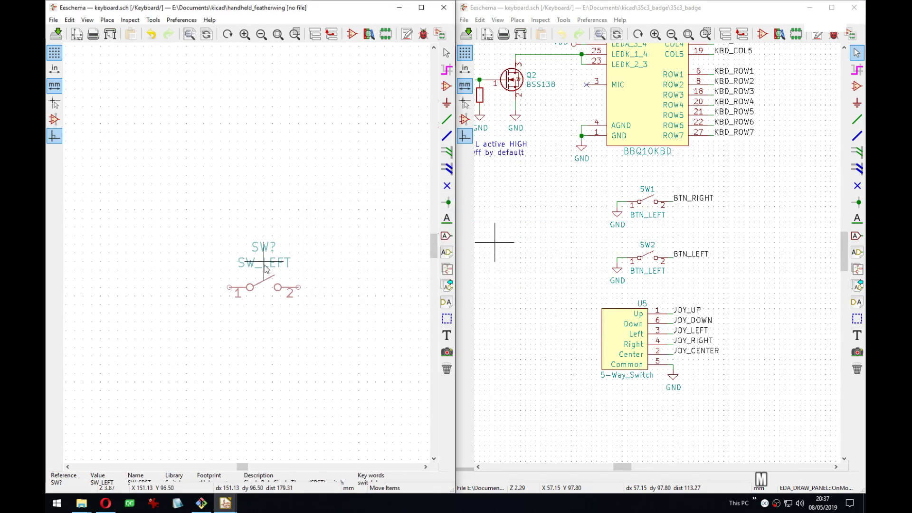
{"action": "left_click", "coordinate": [274, 223]}
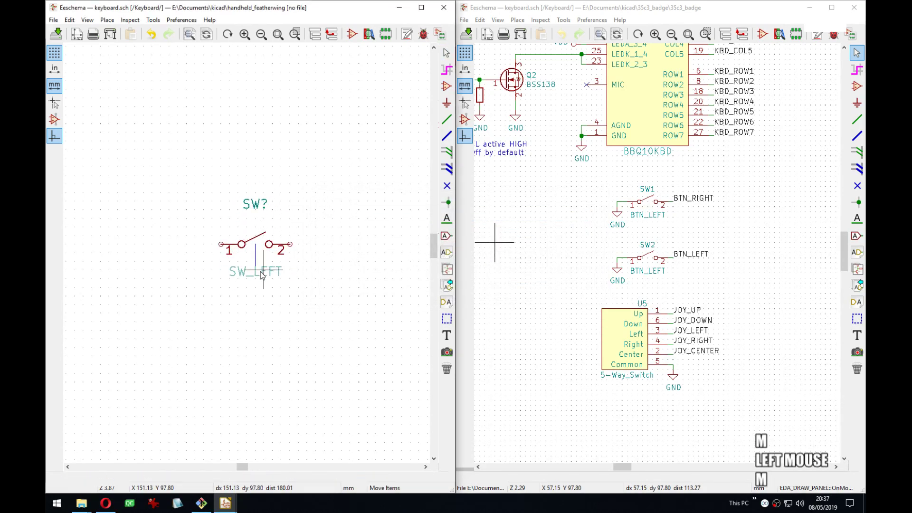
{"action": "left_click", "coordinate": [257, 271]}
{"action": "key", "text": "m"}
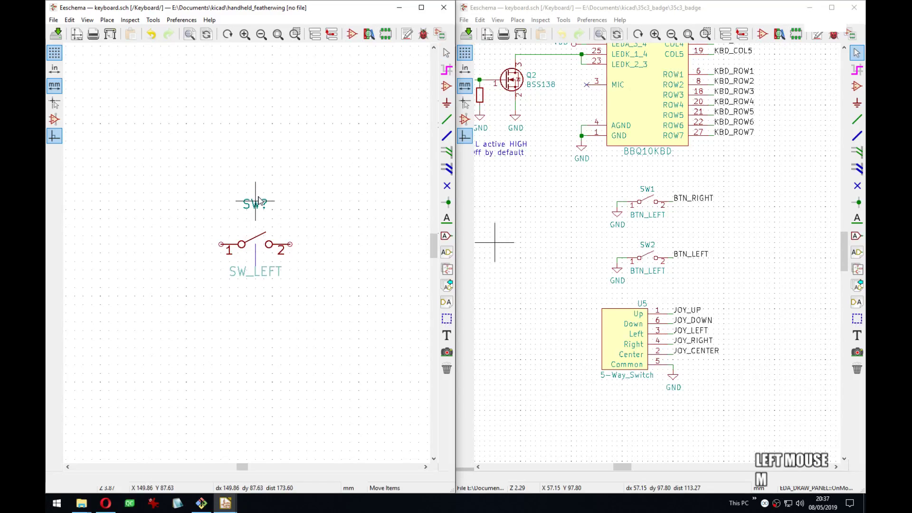
{"action": "left_click", "coordinate": [256, 194]}
{"action": "key", "text": "m"}
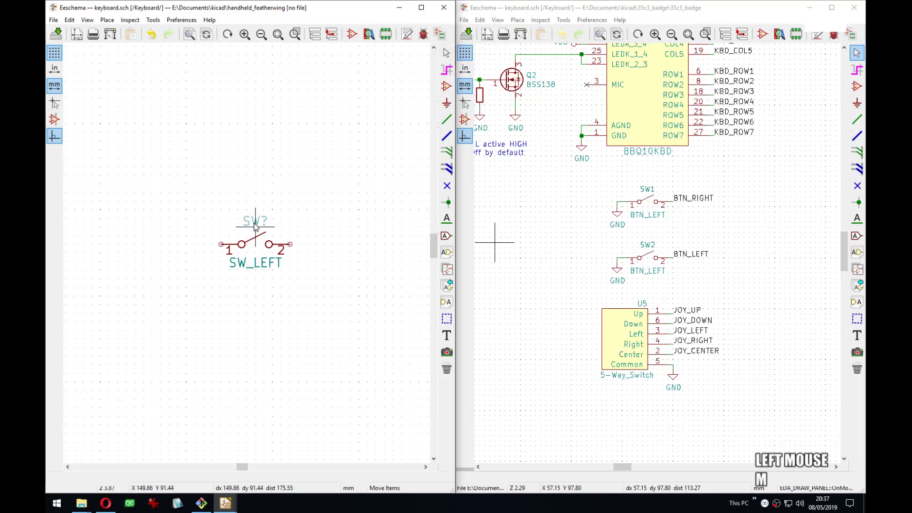
{"action": "left_click", "coordinate": [256, 228]}
Duplicate the SW_LEFT switch below the original and set the copy's value to SW_RIGHT.
{"action": "middle_click_drag", "start_coordinate": [253, 268], "coordinate": [260, 236]}
{"action": "left_click", "coordinate": [265, 216]}
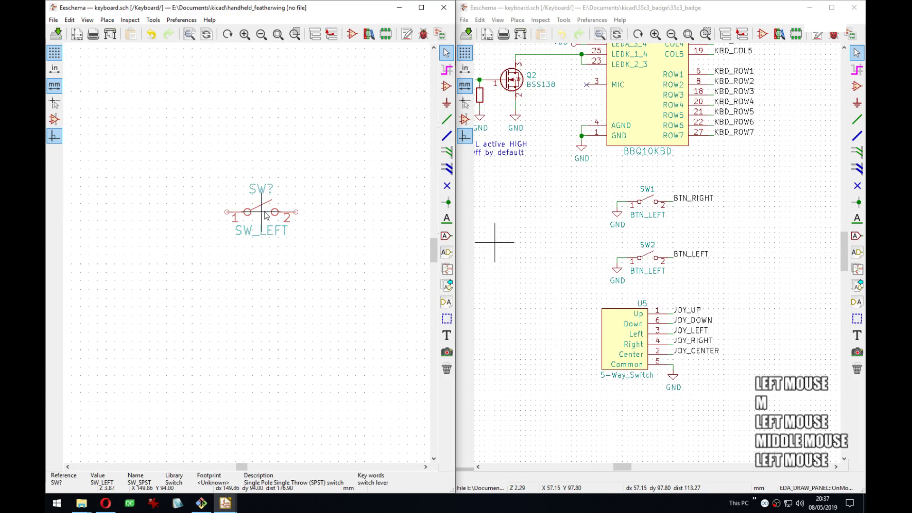
{"action": "key", "text": "ctrl+d"}
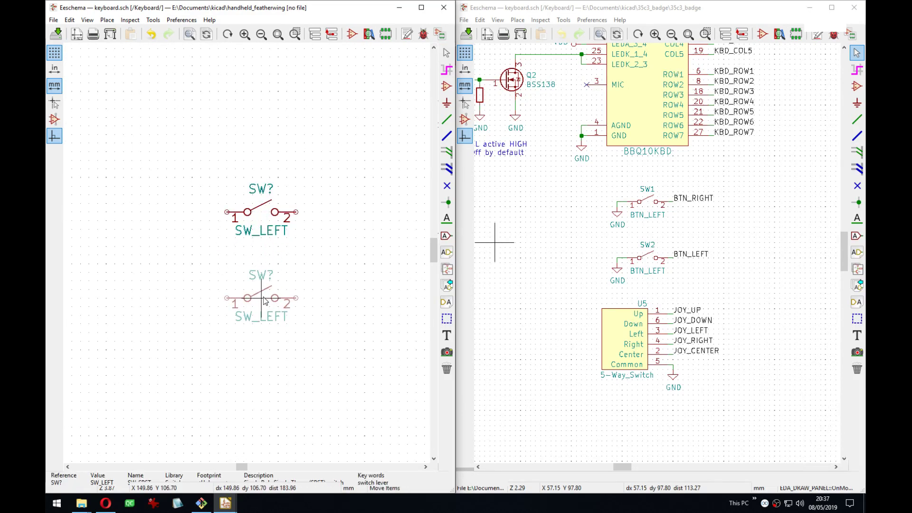
{"action": "left_click", "coordinate": [260, 317]}
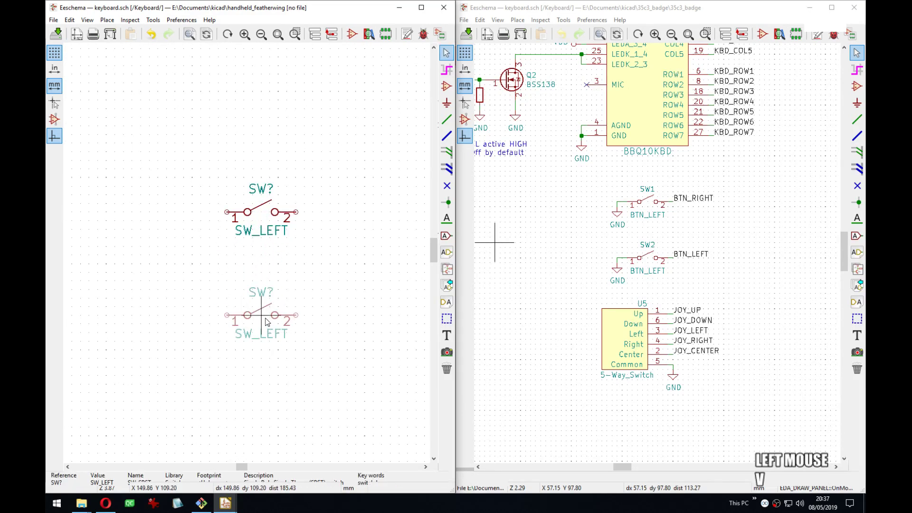
{"action": "double_click", "coordinate": [268, 339]}
{"action": "type", "text": "SW_RIGHT"}
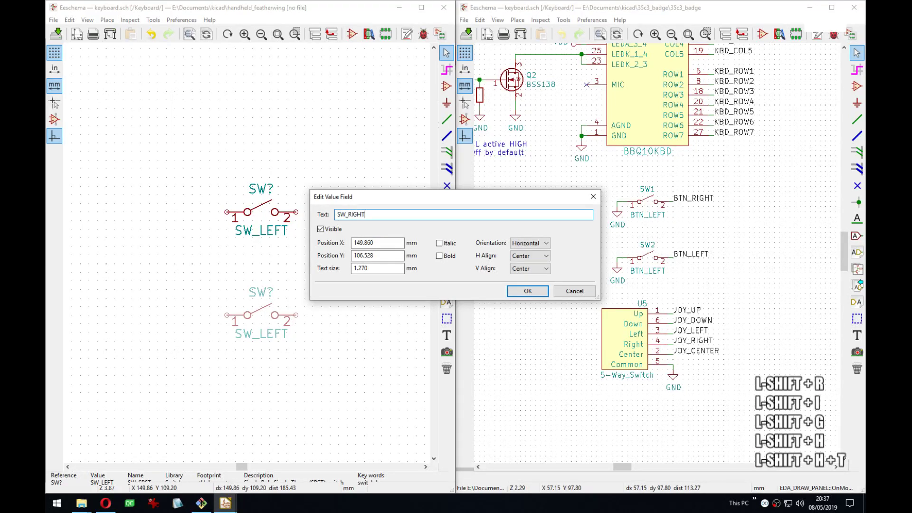
{"action": "key", "text": "Return"}
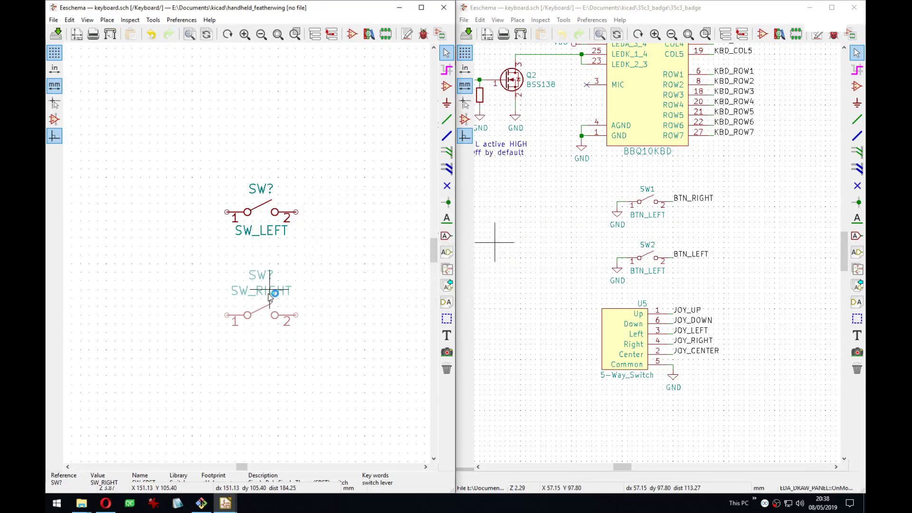
Align the SW_RIGHT switch under SW_LEFT, moving its value text below the symbol and its reference text closer above it.
{"action": "middle_click_drag", "start_coordinate": [290, 302], "coordinate": [284, 288]}
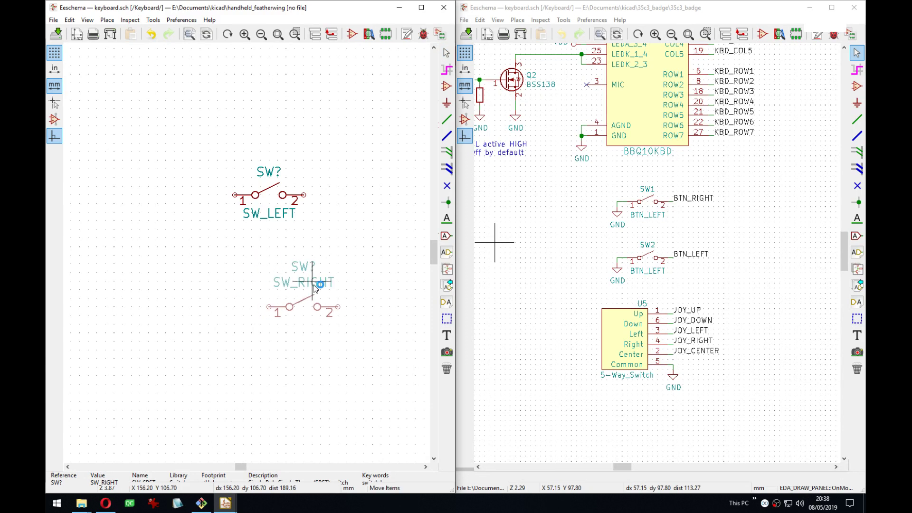
{"action": "left_click", "coordinate": [282, 275]}
{"action": "key", "text": "m"}
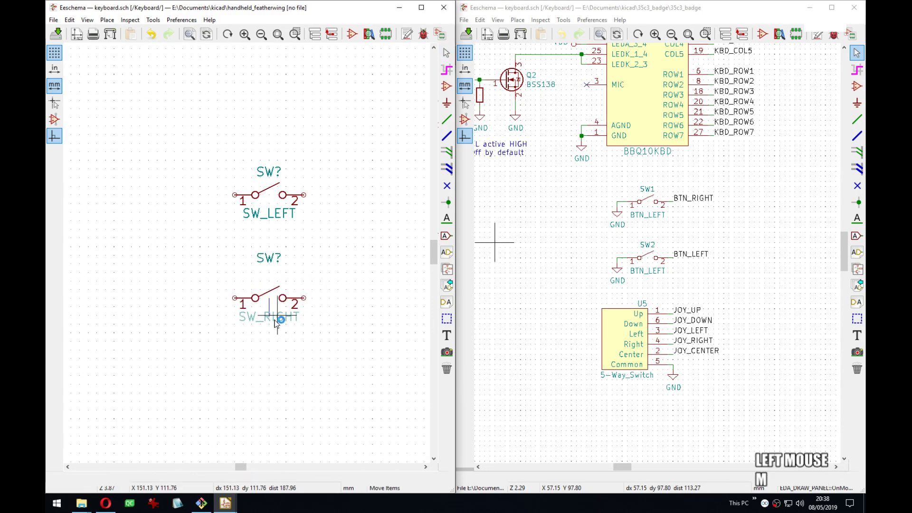
{"action": "left_click", "coordinate": [271, 329]}
{"action": "key", "text": "m"}
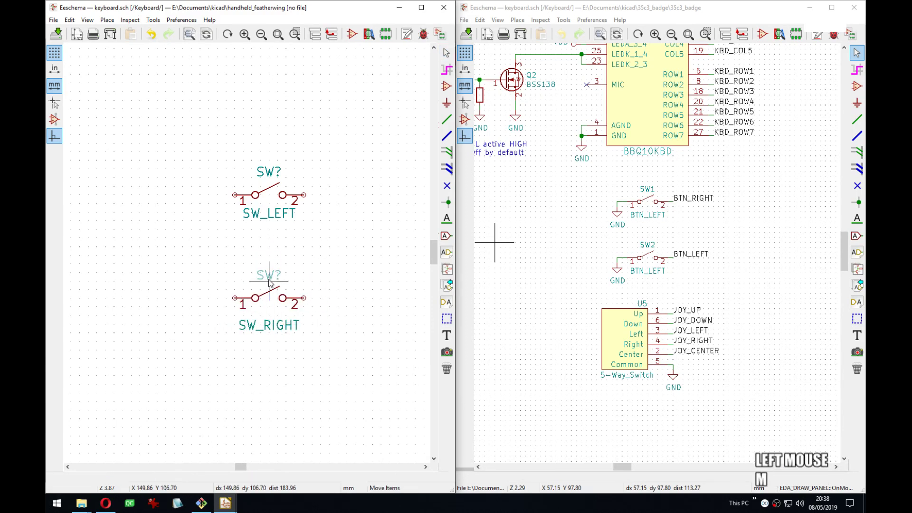
{"action": "left_click", "coordinate": [271, 284]}
Draw a short wire from pin 1 of each switch, going outward and bending down one grid step.
{"action": "middle_click_drag", "start_coordinate": [241, 209], "coordinate": [264, 170]}
{"action": "key", "text": "w"}
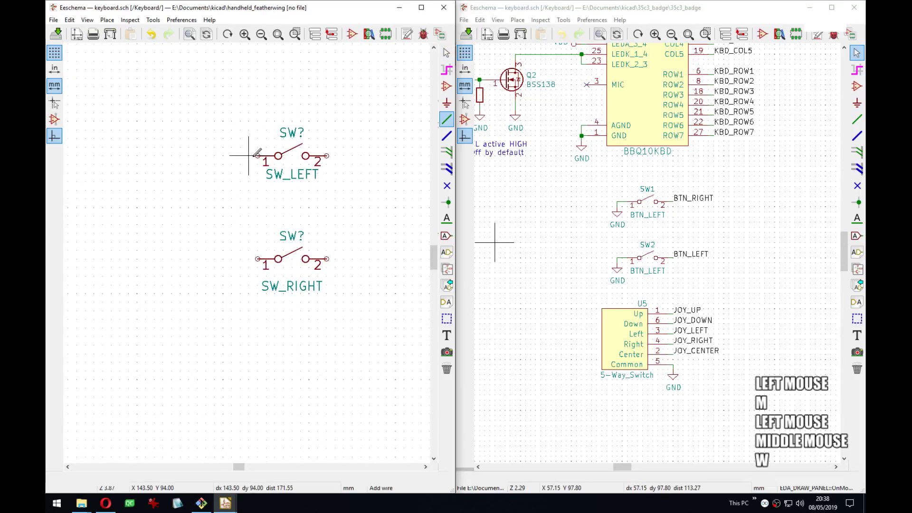
{"action": "left_click", "coordinate": [258, 156]}
{"action": "left_click", "coordinate": [249, 164]}
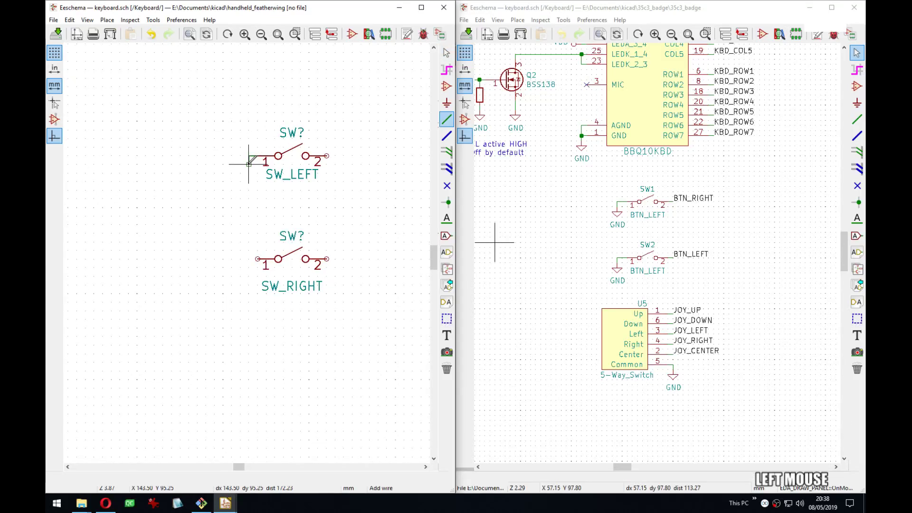
{"action": "key", "text": "Escape"}
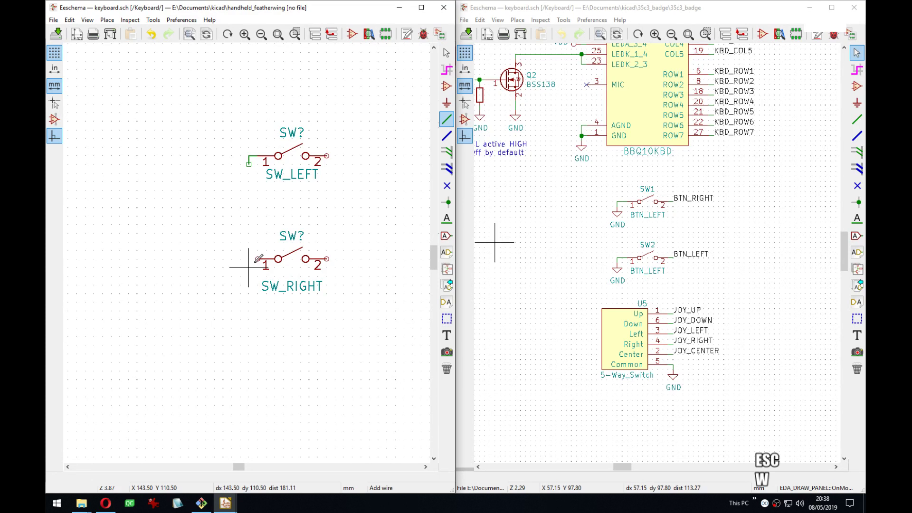
{"action": "left_click", "coordinate": [258, 259]}
{"action": "left_click", "coordinate": [249, 267]}
{"action": "key", "text": "Escape"}
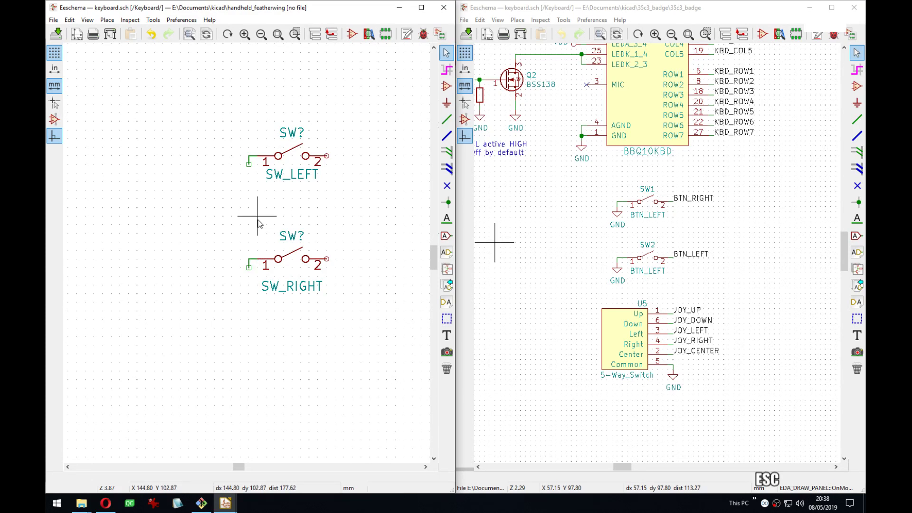
Place a GND power symbol on the end of the SW_LEFT switch's pin 1 wire.
{"action": "key", "text": "p"}
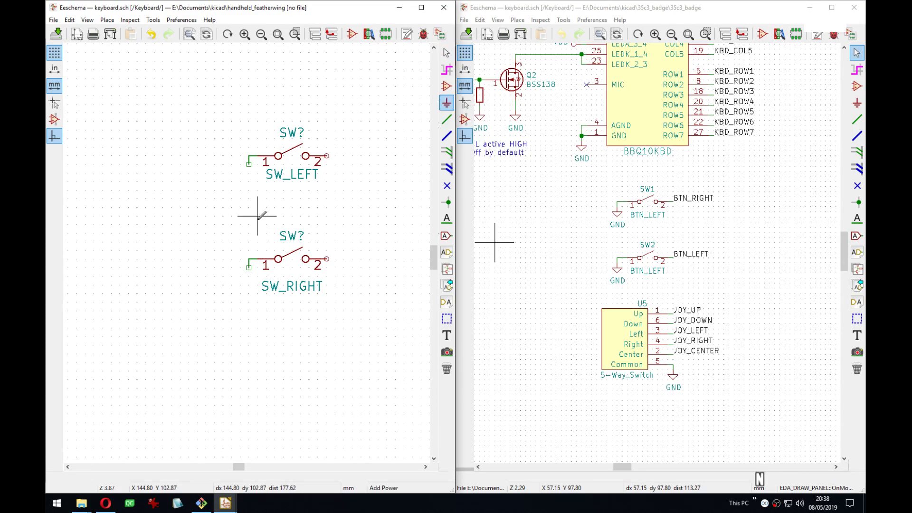
{"action": "key", "text": "BackSpace"}
{"action": "left_click", "coordinate": [225, 222]}
{"action": "type", "text": "gnd"}
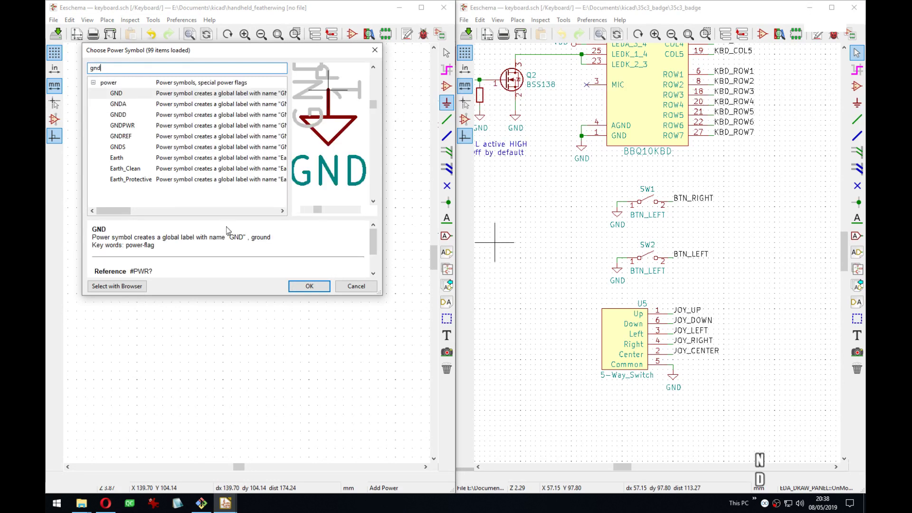
{"action": "key", "text": "Return"}
{"action": "left_click", "coordinate": [249, 165]}
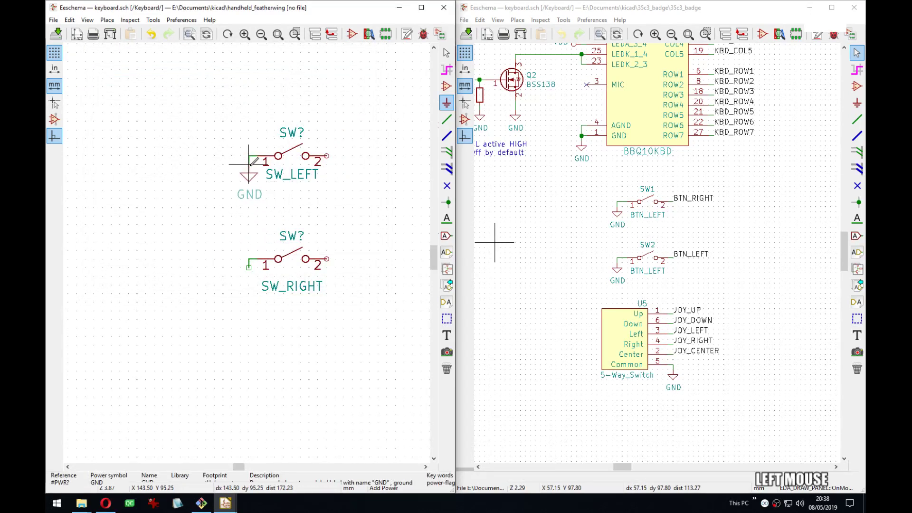
{"action": "key", "text": "c"}
{"action": "key", "text": "Escape"}
Duplicate the GND symbol onto the end of the SW_RIGHT switch's pin 1 wire.
{"action": "left_click", "coordinate": [248, 184]}
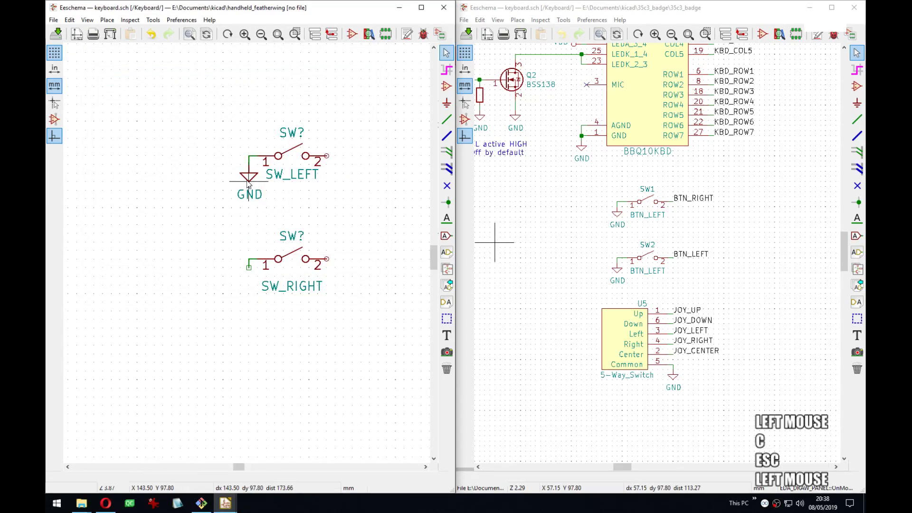
{"action": "key", "text": "c"}
{"action": "key", "text": "Escape"}
{"action": "key", "text": "ctrl+d"}
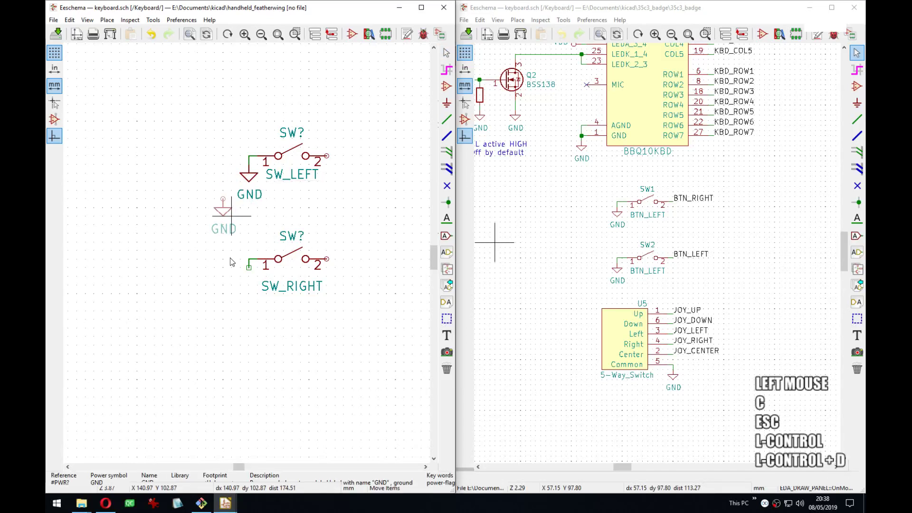
{"action": "left_click", "coordinate": [257, 285]}
{"action": "middle_click_drag", "start_coordinate": [290, 275], "coordinate": [240, 303]}
{"action": "middle_click_drag", "start_coordinate": [253, 218], "coordinate": [288, 215]}
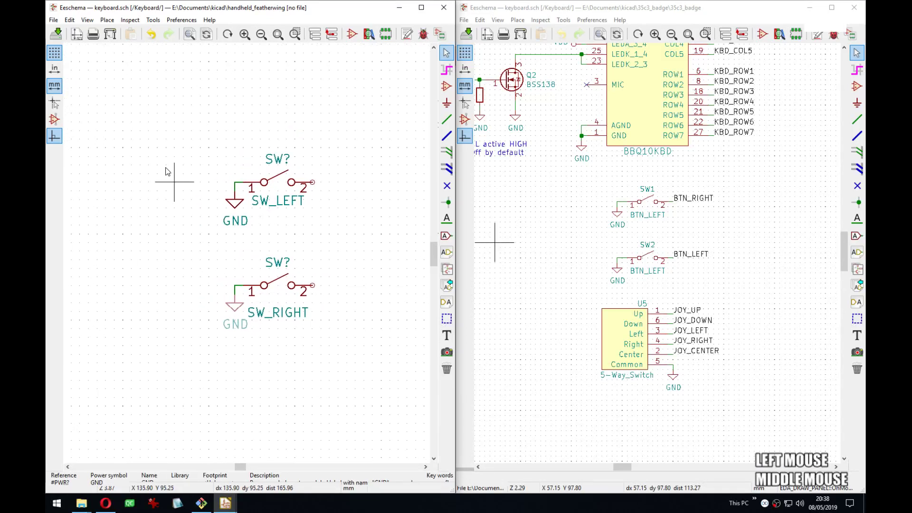
Try area selections around both GND symbols, with and without their wires, and clear the selection.
{"action": "left_click_drag", "start_coordinate": [167, 172], "coordinate": [232, 362]}
{"action": "left_click", "coordinate": [215, 168]}
{"action": "key", "text": "Tab"}
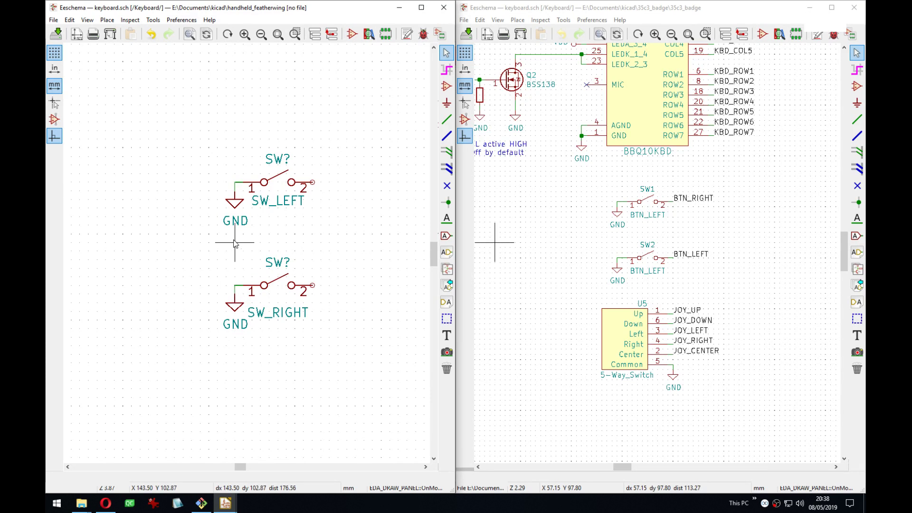
{"action": "key", "text": "g"}
{"action": "key", "text": "Escape"}
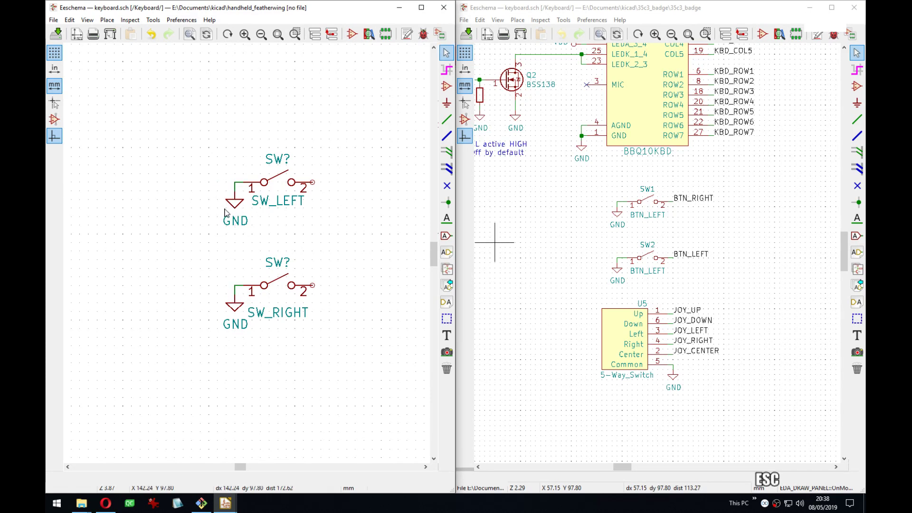
{"action": "left_click_drag", "start_coordinate": [243, 344], "coordinate": [184, 138]}
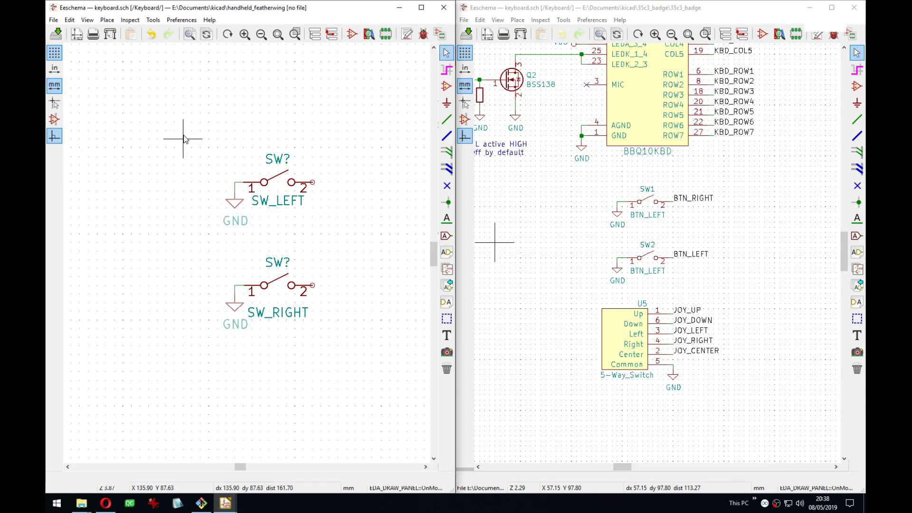
{"action": "key", "text": "Tab"}
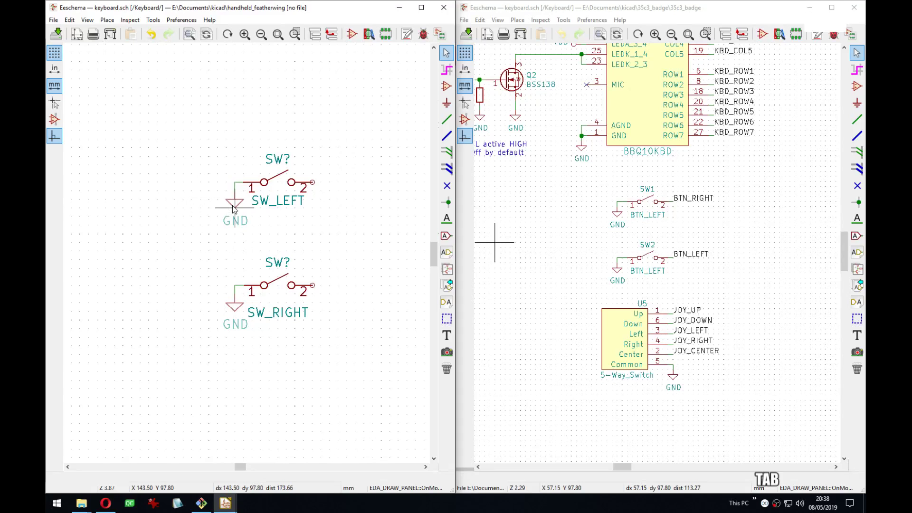
{"action": "left_click", "coordinate": [236, 212]}
{"action": "left_click_drag", "start_coordinate": [243, 351], "coordinate": [195, 144]}
{"action": "left_click_drag", "start_coordinate": [243, 343], "coordinate": [186, 126]}
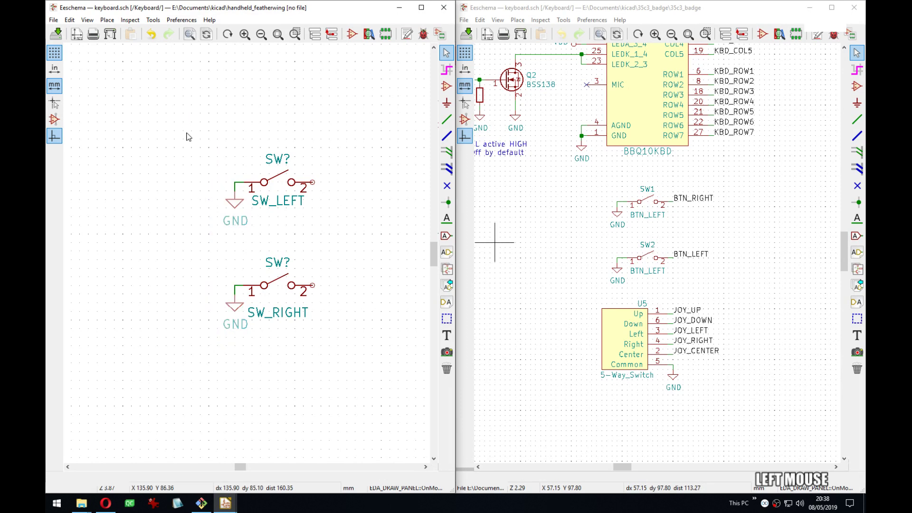
{"action": "left_click_drag", "start_coordinate": [243, 348], "coordinate": [203, 131]}
{"action": "left_click", "coordinate": [223, 316]}
{"action": "left_click_drag", "start_coordinate": [244, 343], "coordinate": [199, 153]}
{"action": "key", "text": "Escape"}
{"action": "left_click", "coordinate": [237, 342]}
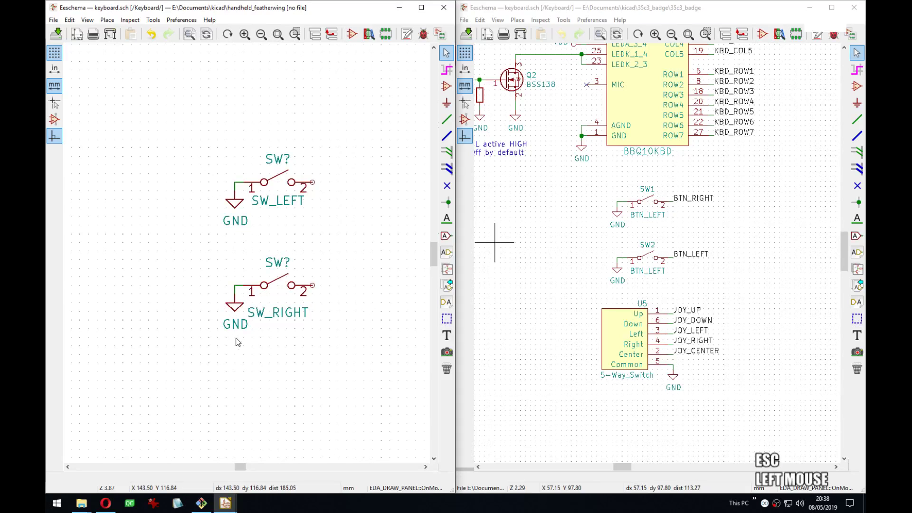
Try moving both GND symbols and their wires as a group away from the switches.
{"action": "left_click_drag", "start_coordinate": [209, 246], "coordinate": [210, 184]}
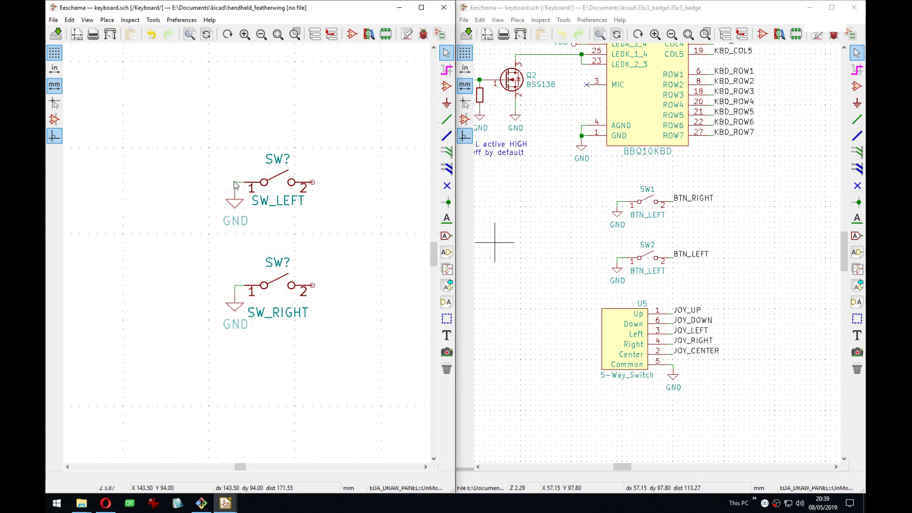
{"action": "key", "text": "m"}
{"action": "key", "text": "Tab"}
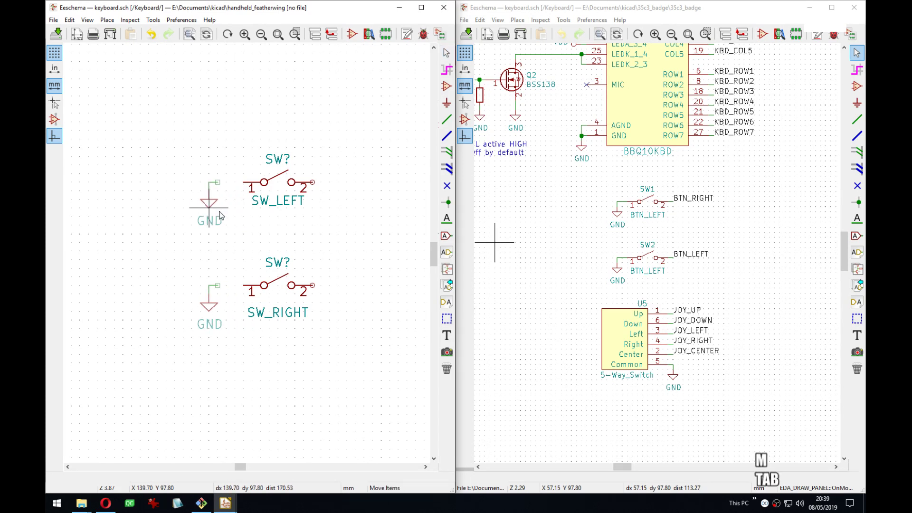
{"action": "key", "text": "Tab"}
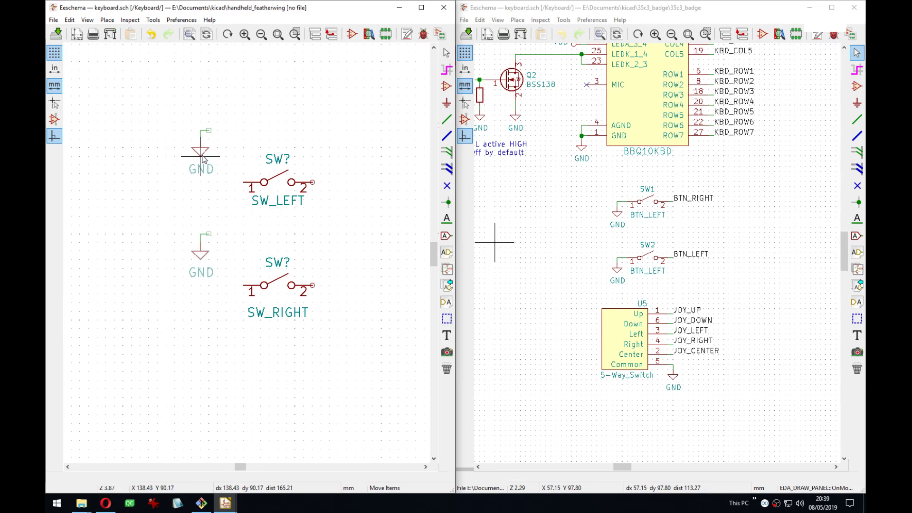
{"action": "left_click", "coordinate": [232, 210]}
{"action": "key", "text": "Escape"}
{"action": "middle_click_drag", "start_coordinate": [326, 261], "coordinate": [314, 264]}
{"action": "left_click", "coordinate": [363, 209]}
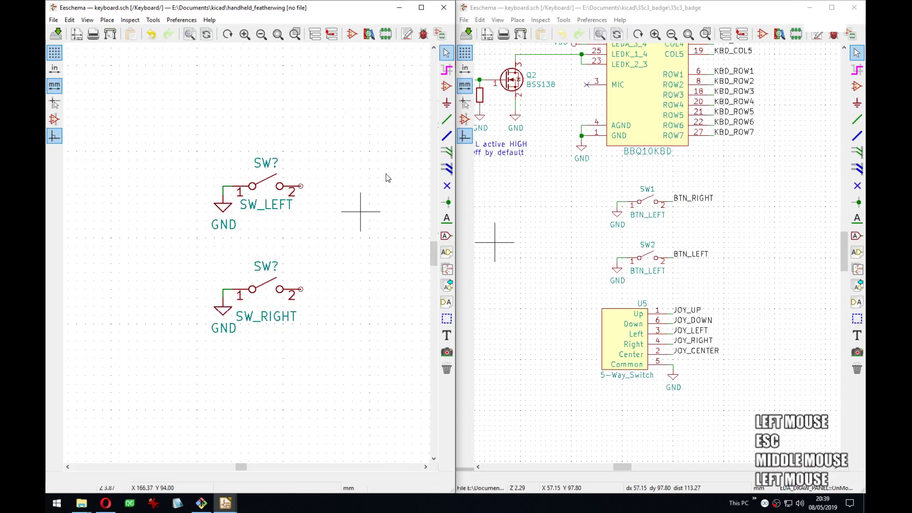
Close the handheld_featherwing and 35c3_badge schematic editors, discarding the changes in both.
{"action": "left_click", "coordinate": [445, 9]}
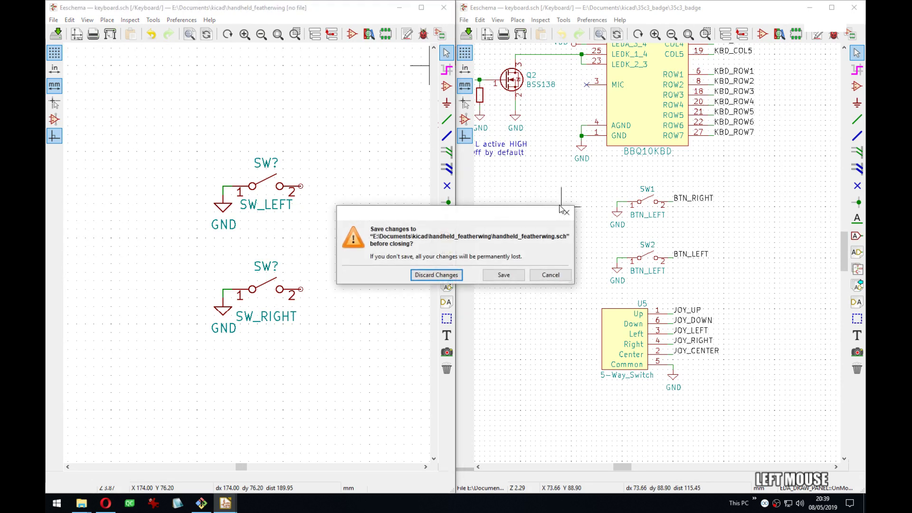
{"action": "left_click", "coordinate": [451, 277]}
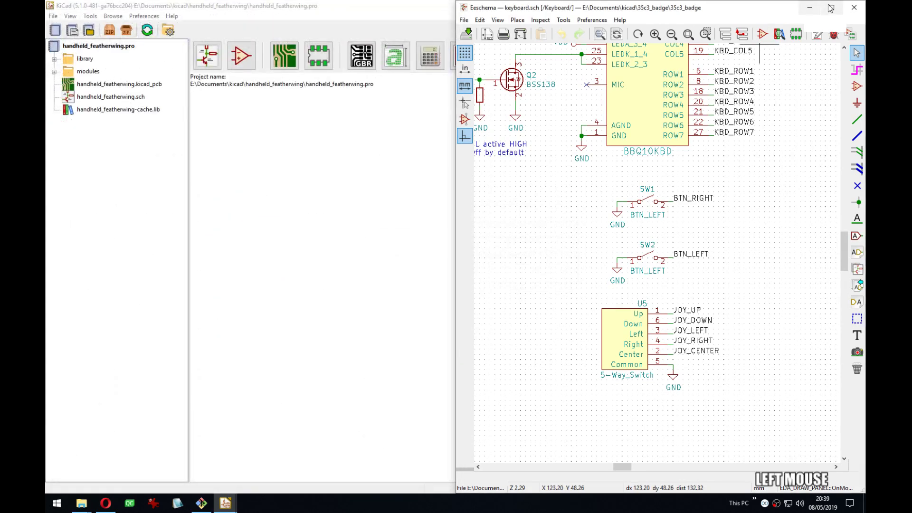
{"action": "left_click", "coordinate": [854, 8]}
{"action": "left_click", "coordinate": [629, 277]}
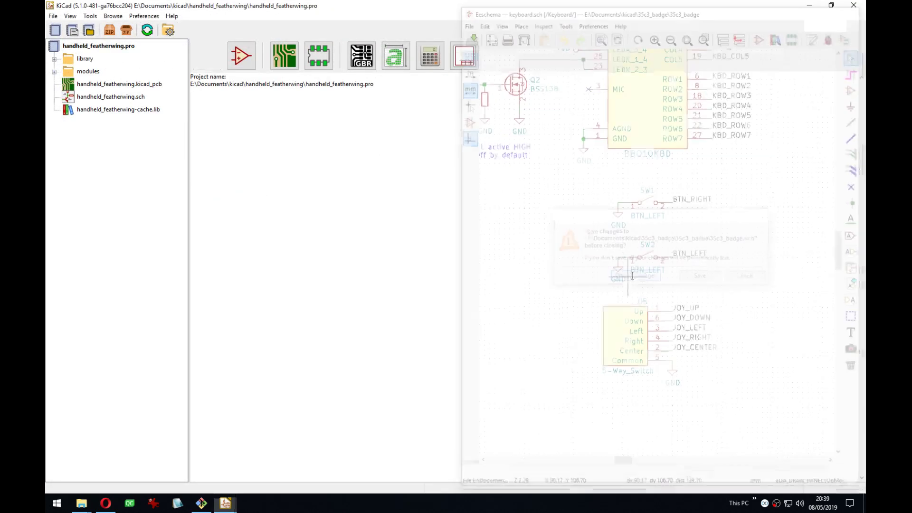
Close the handheld_featherwing project manager and minimize the browser window behind it.
{"action": "left_click", "coordinate": [854, 7]}
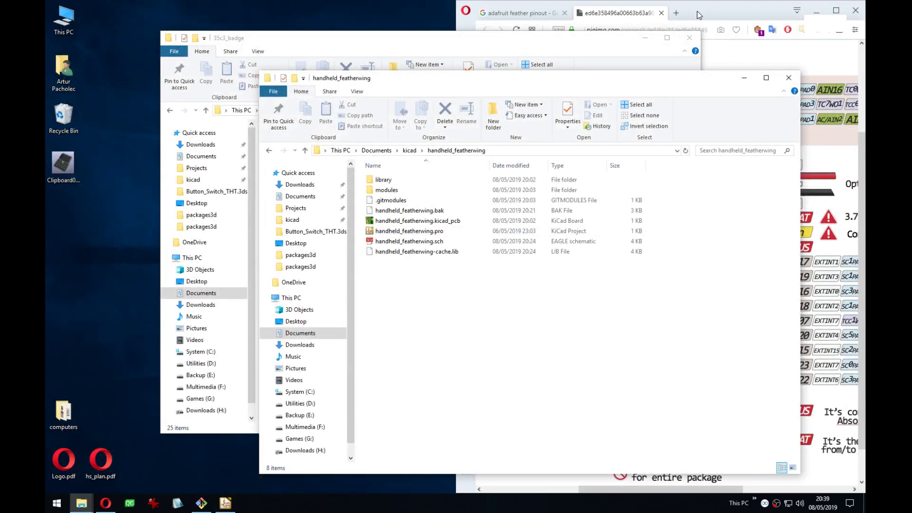
{"action": "left_click", "coordinate": [837, 10]}
{"action": "left_click", "coordinate": [819, 8]}
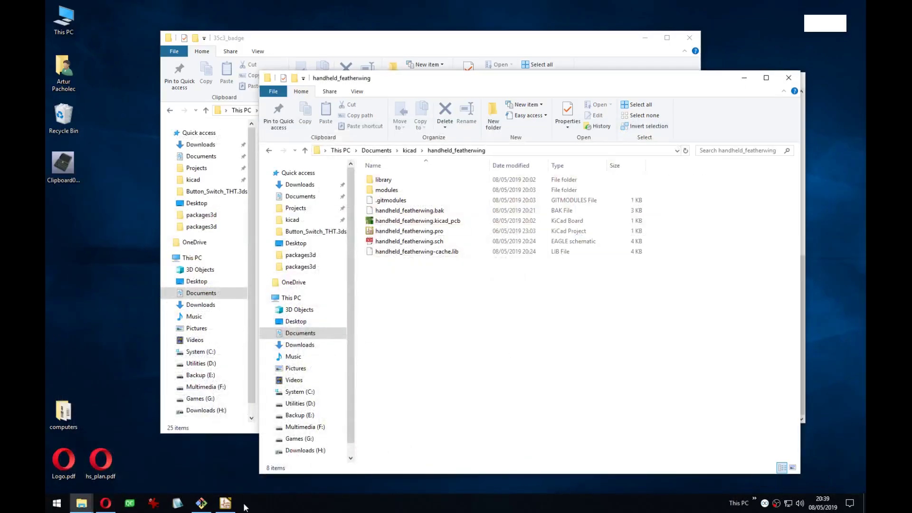